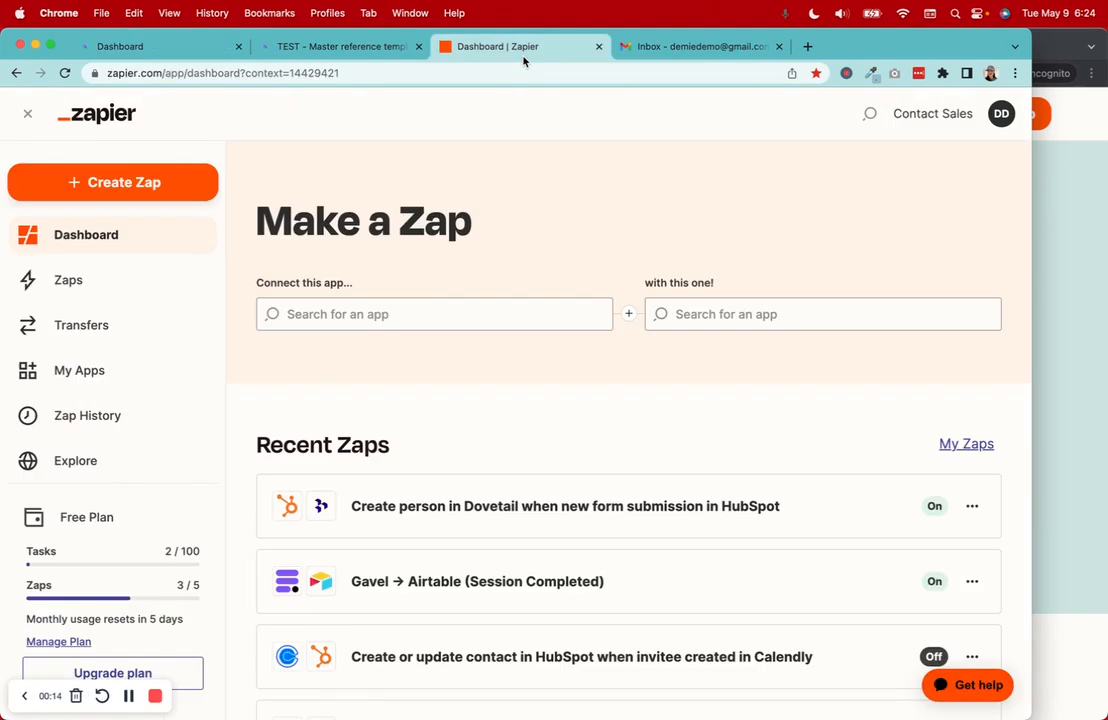
Step: Create a new workflow named TESTING ENVIRONMENT
left_click(176, 51)
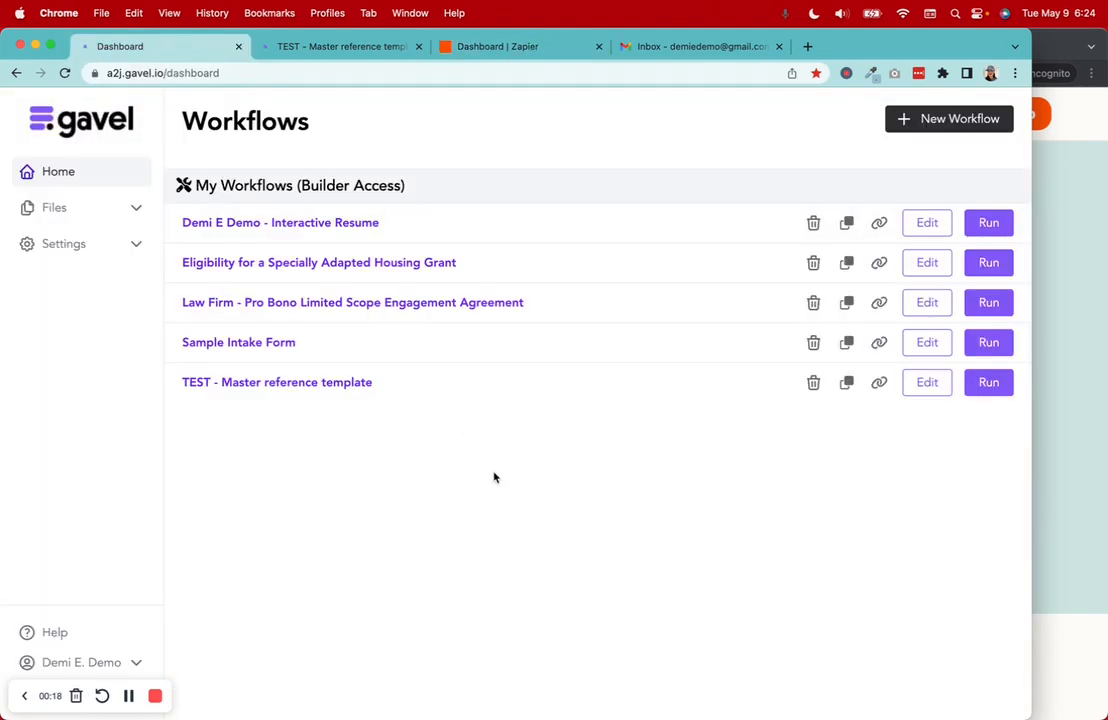
left_click(920, 126)
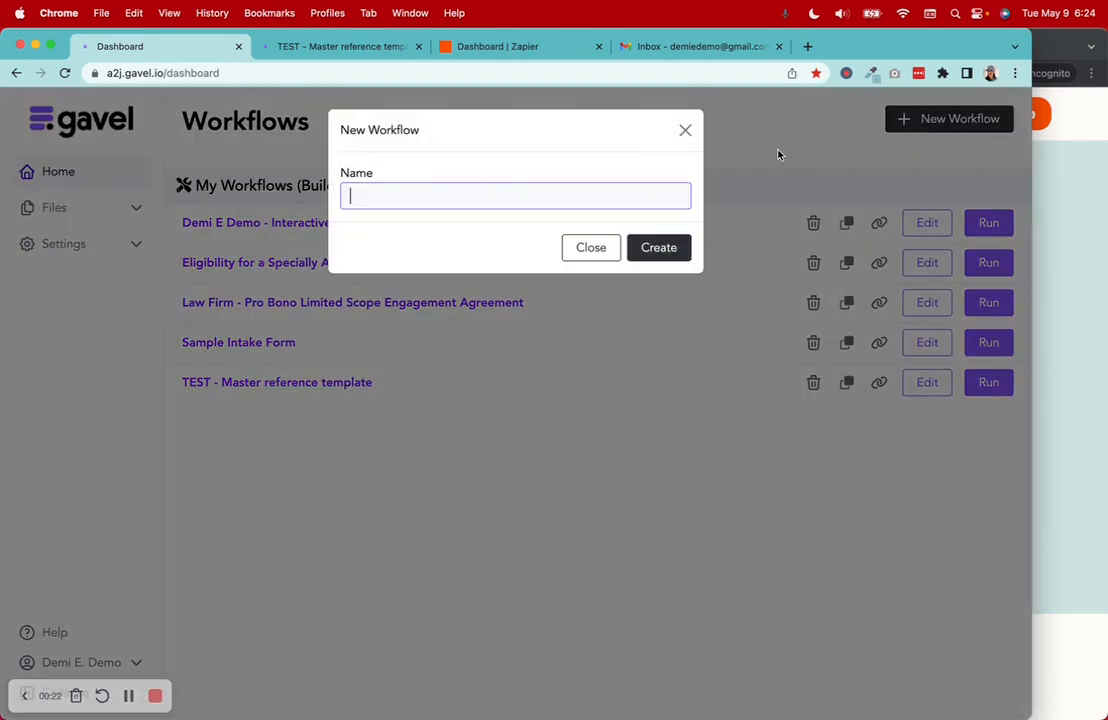
type("TEST")
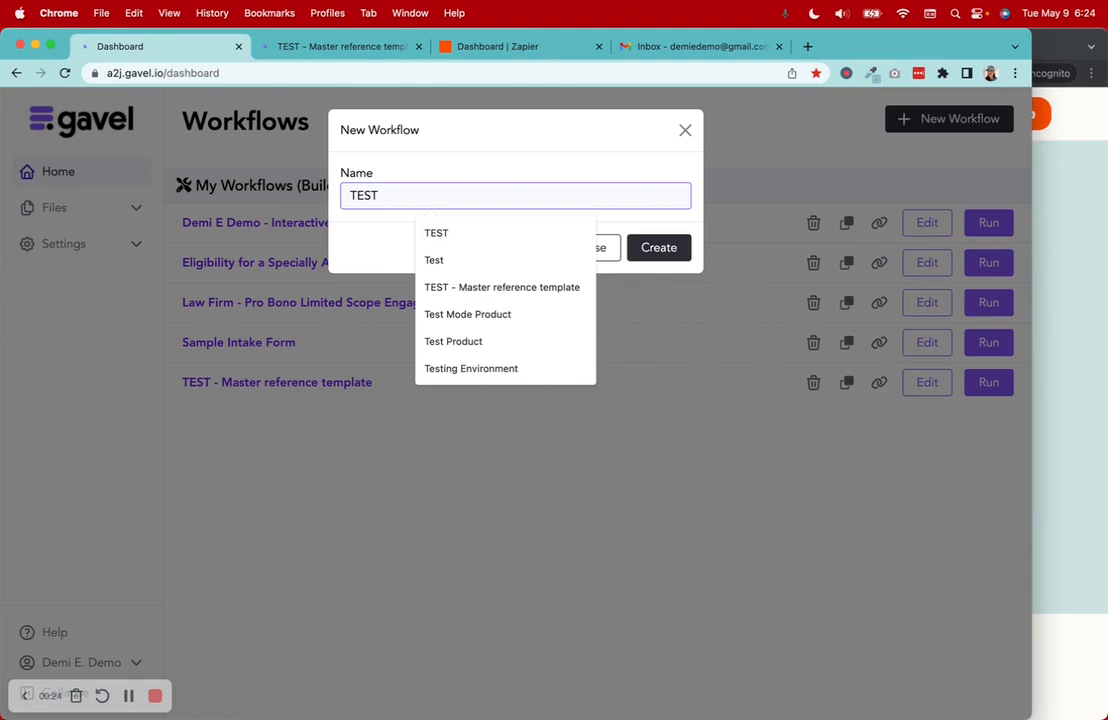
type("ING ENVI")
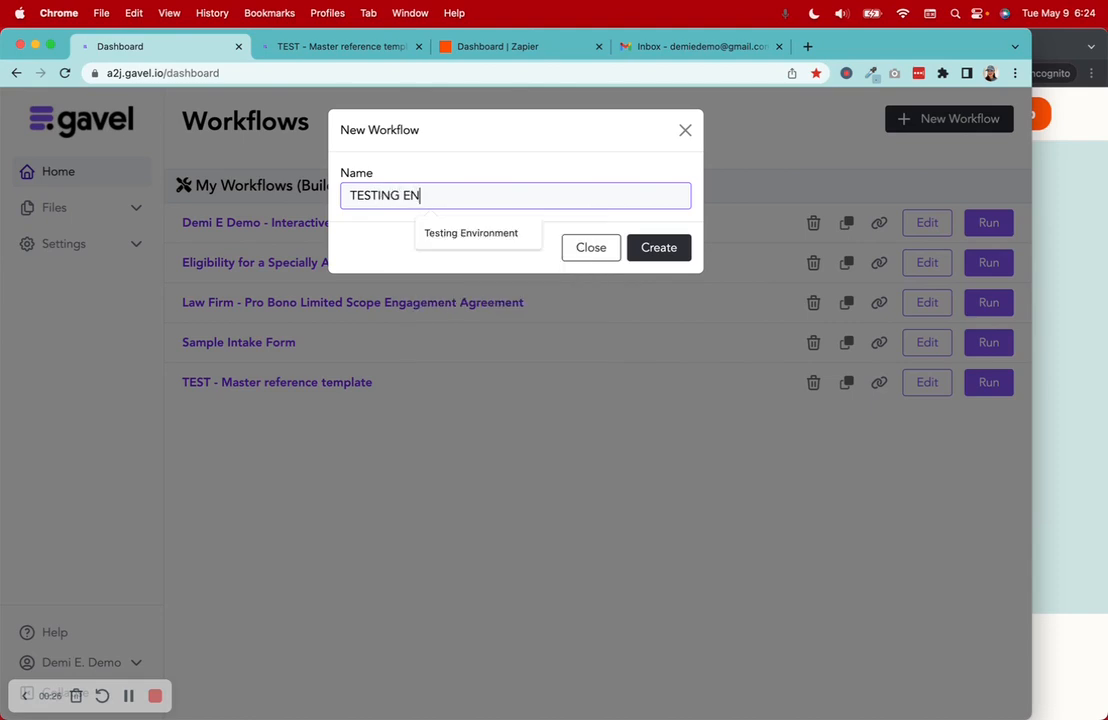
type("RONMENT")
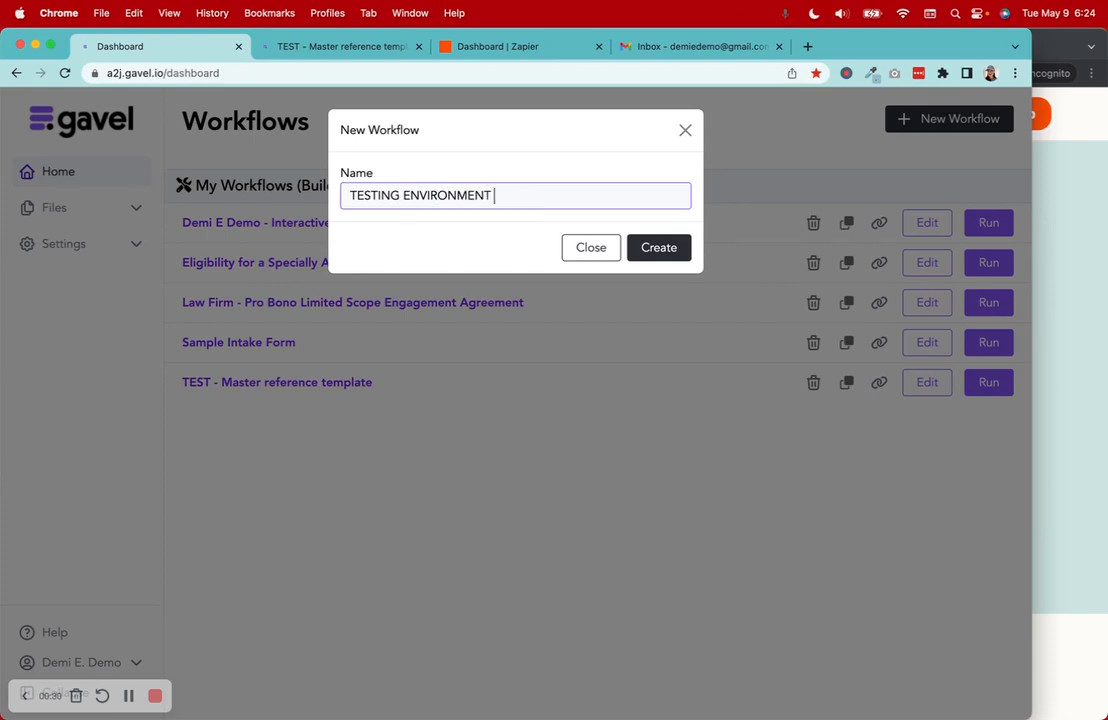
left_click(656, 250)
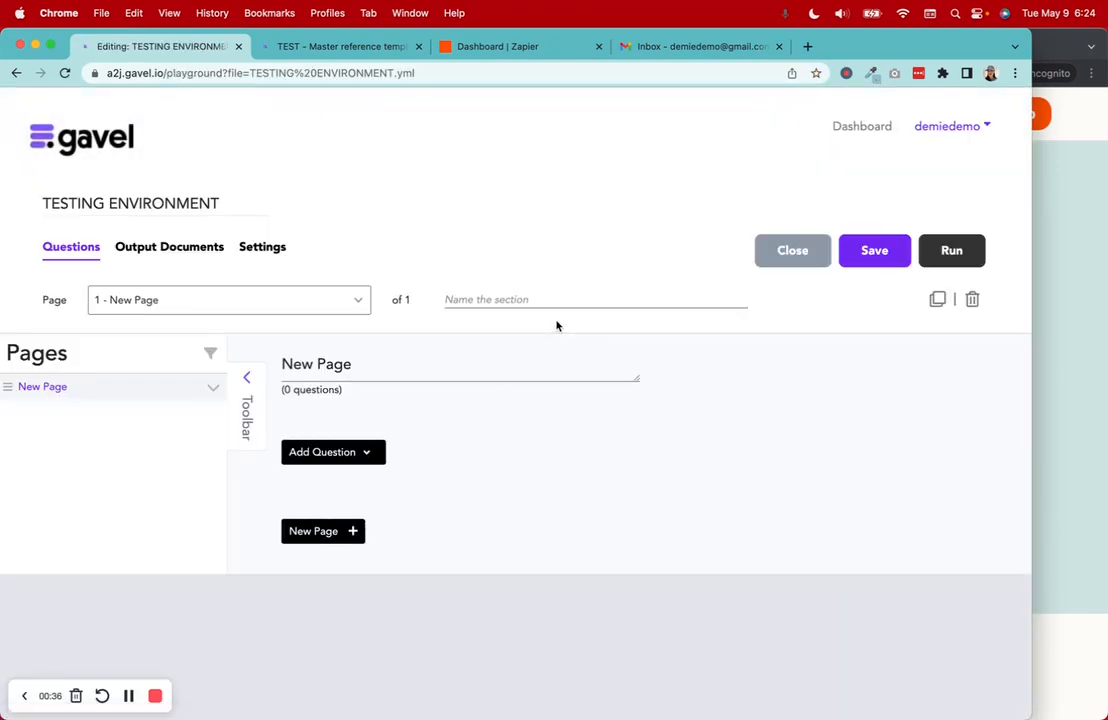
Step: Rename the first page to Welcome
triple_click(375, 372)
type("Ww")
key("BackSpace")
type("elcome")
Step: Add a Text question titled First Name to the Welcome page
left_click(359, 452)
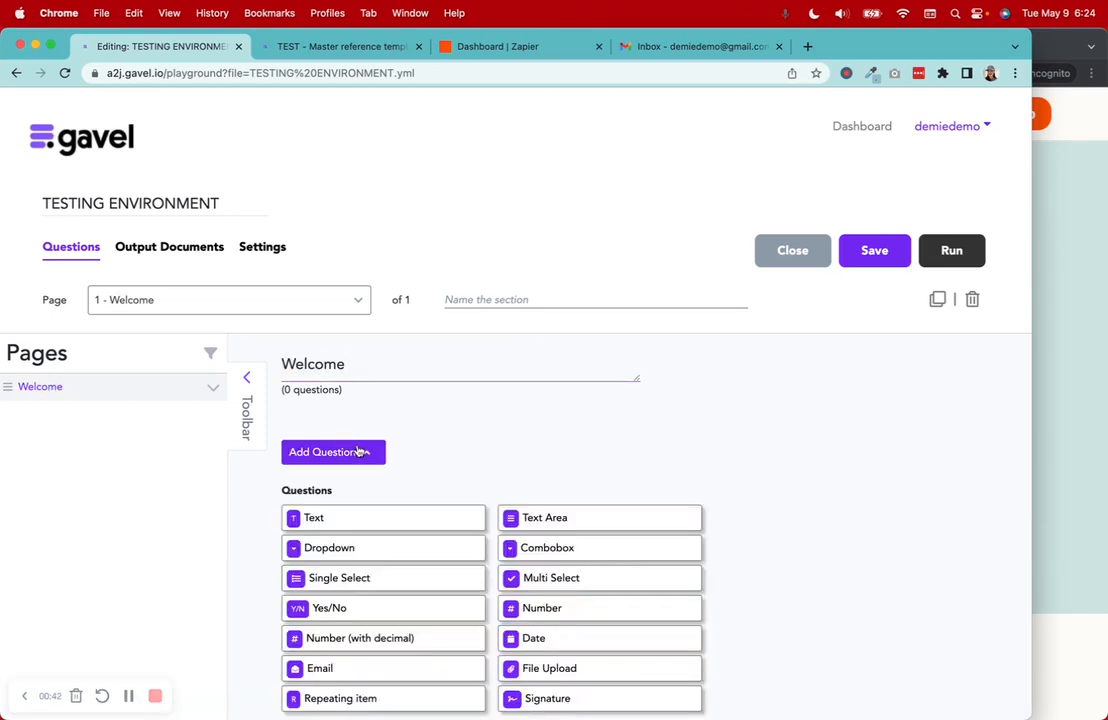
scroll(359, 452, "down", 3)
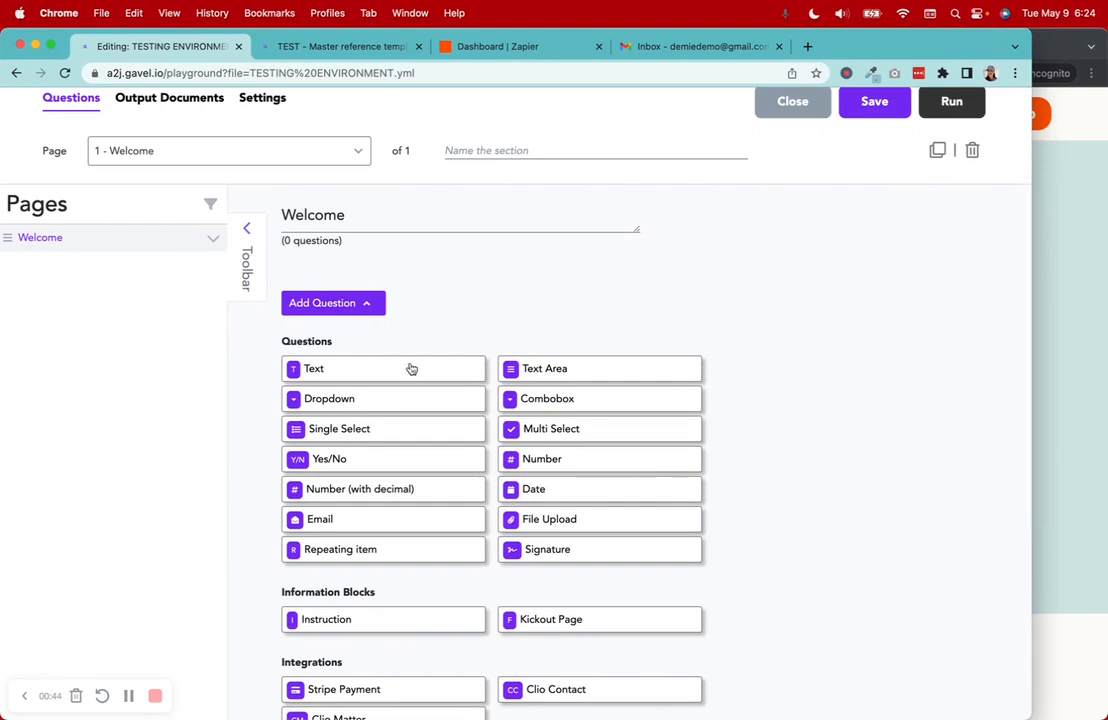
left_click(411, 369)
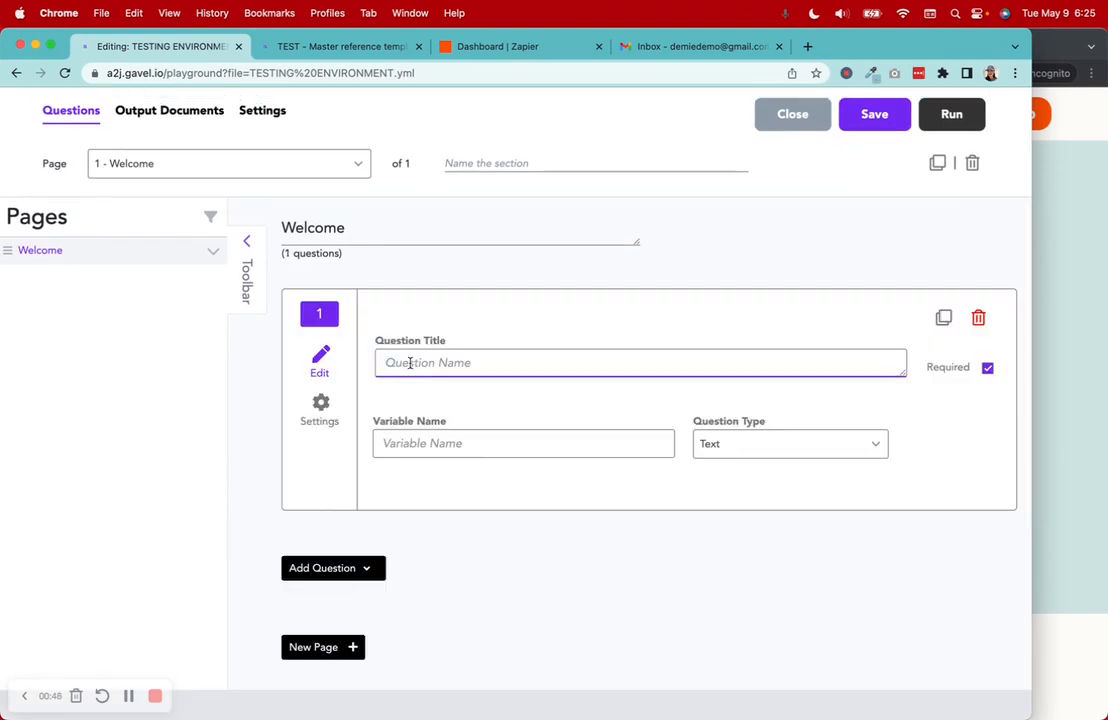
type("Fore")
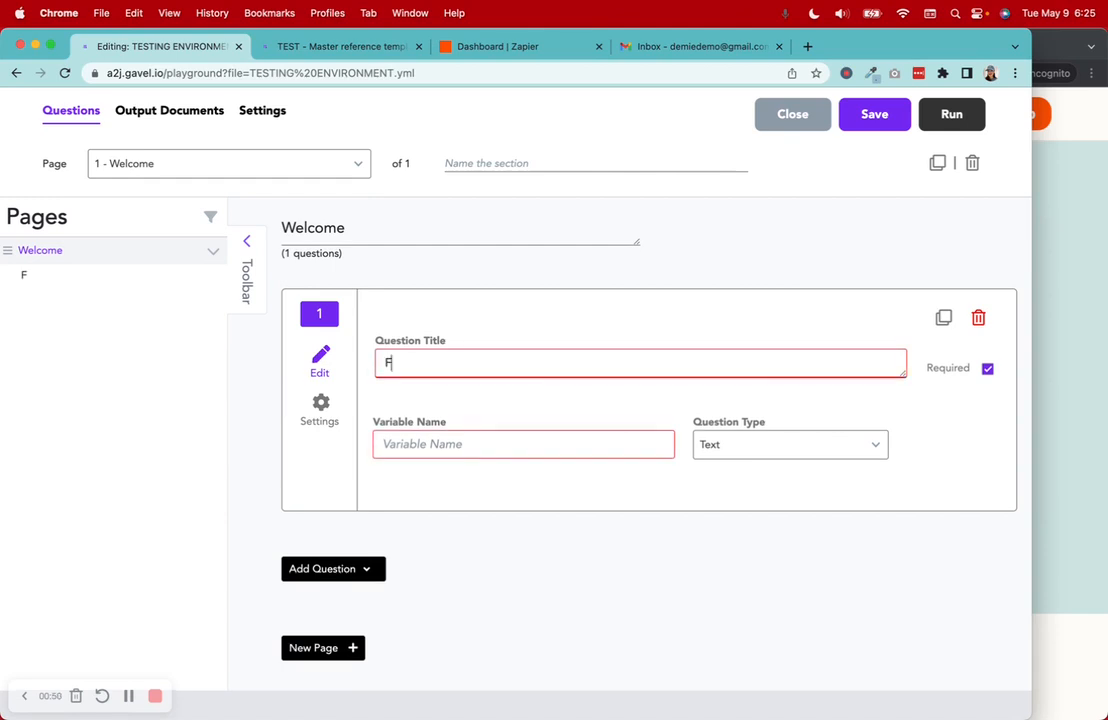
key("BackSpace")
key("BackSpace")
type("s")
key("BackSpace")
type("rst Nmae")
key("BackSpace")
key("BackSpace")
key("BackSpace")
type("ame")
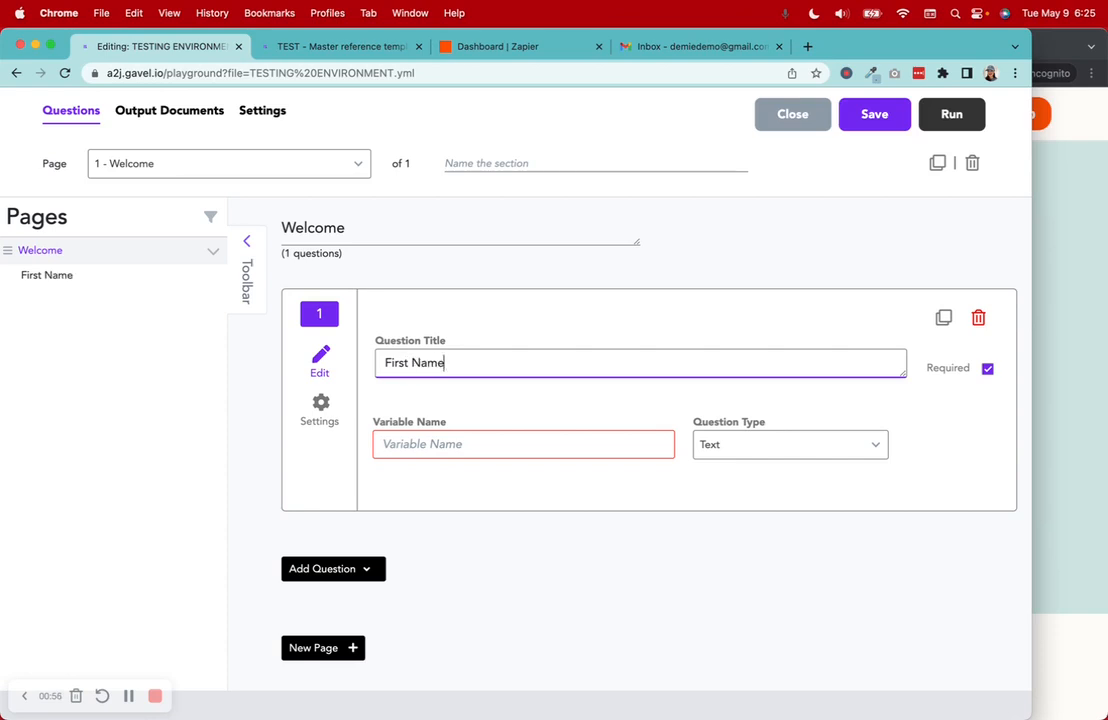
Step: Set the First Name question's variable name to Contact_FirstName
left_click(450, 444)
type("Con")
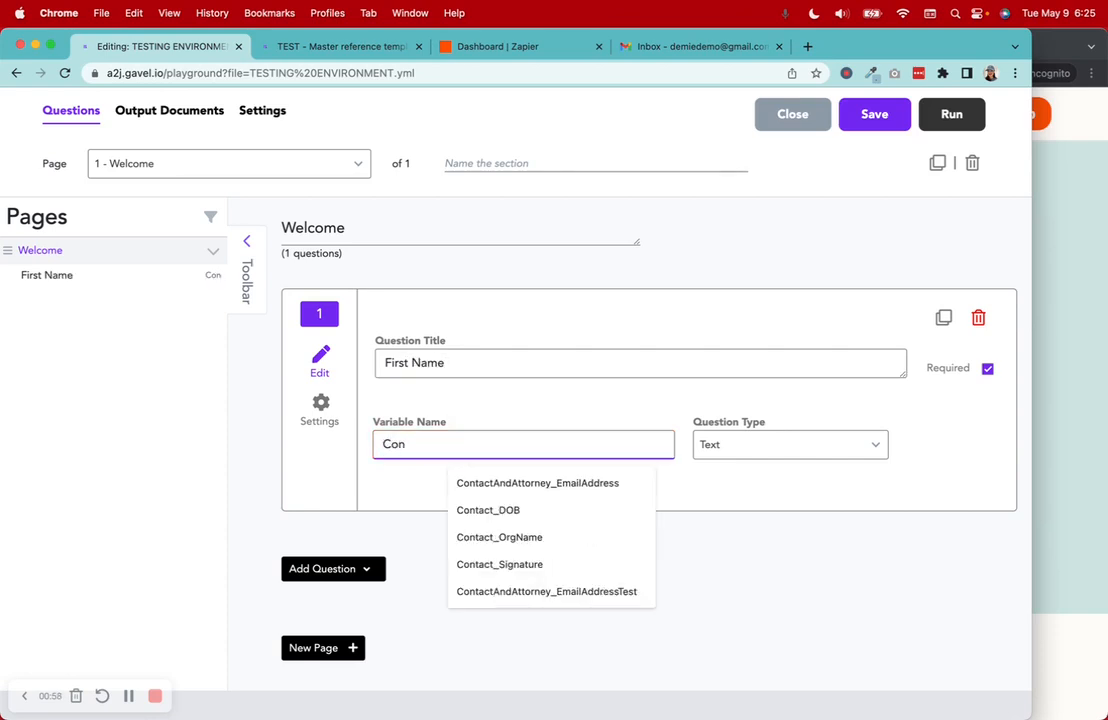
type("tact_FirstName")
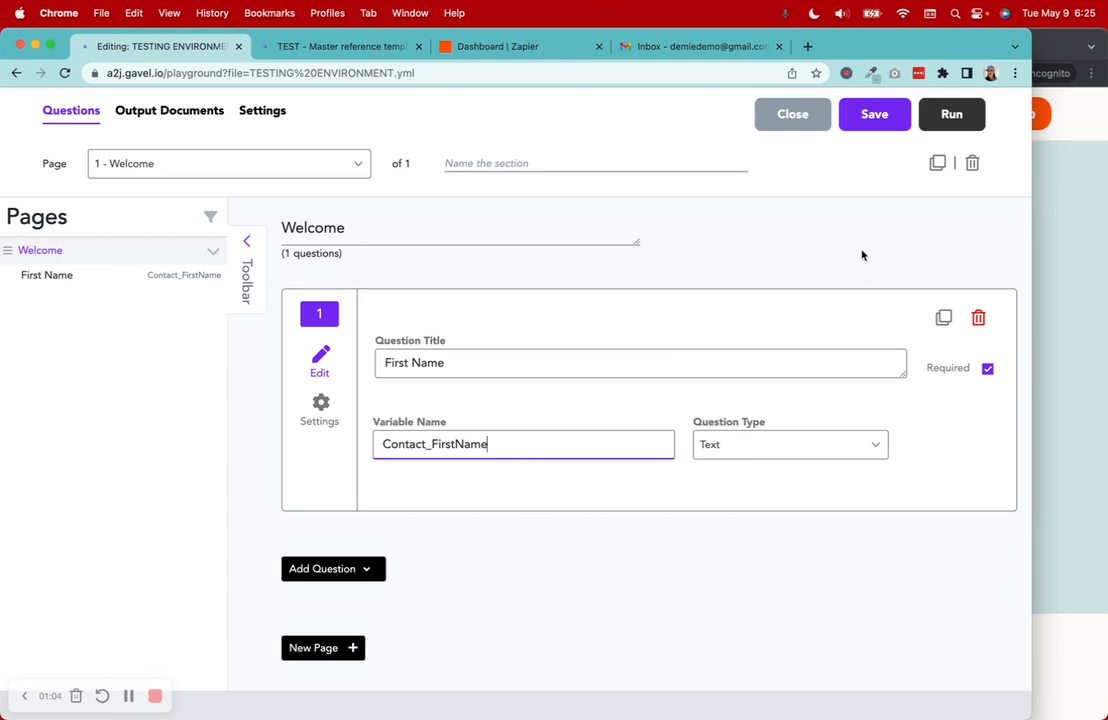
Step: Enable sending finalized documents to an email address and enter the recipient's e-mail address
scroll(862, 255, "up", 3)
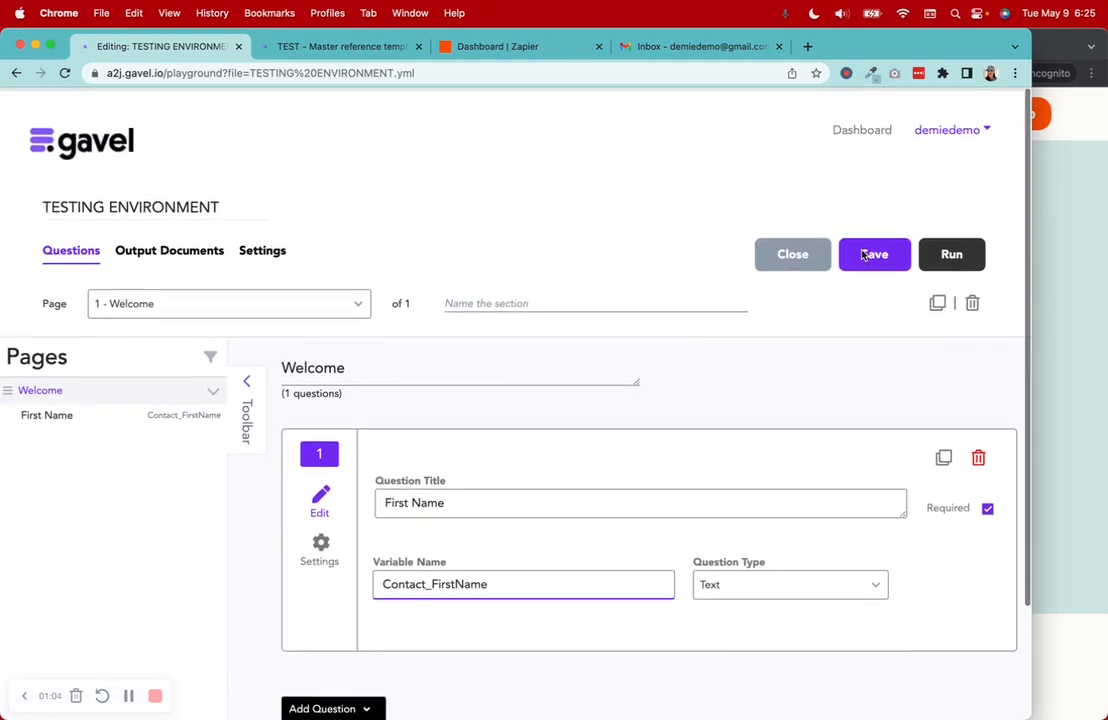
left_click(179, 254)
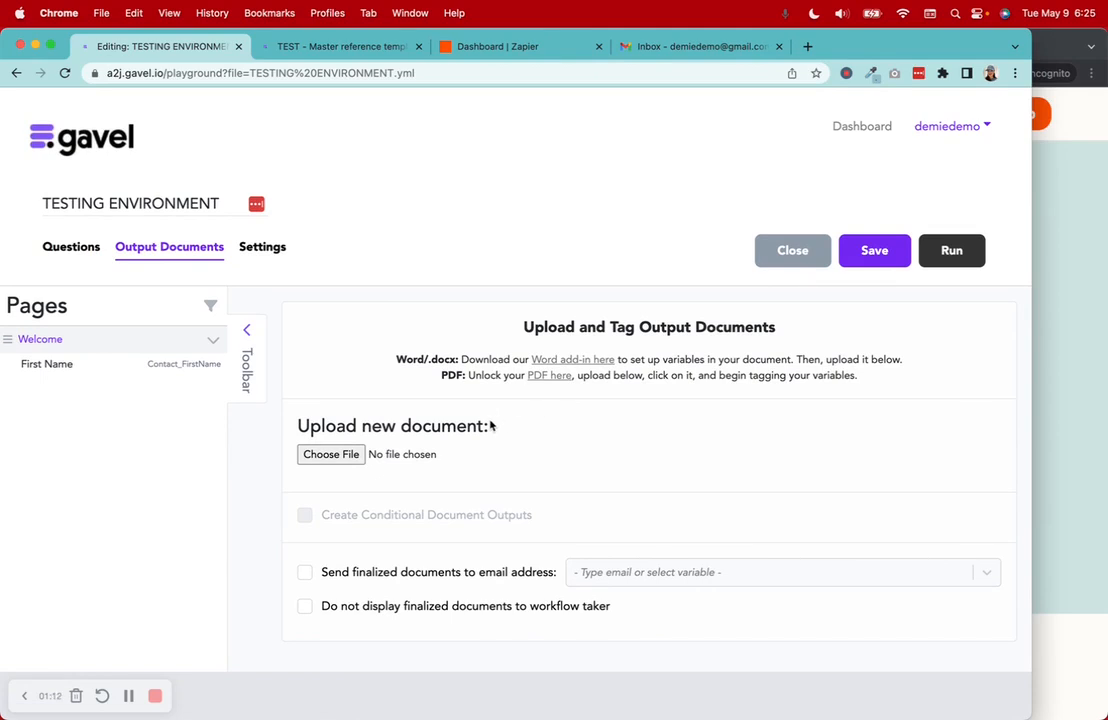
left_click(305, 576)
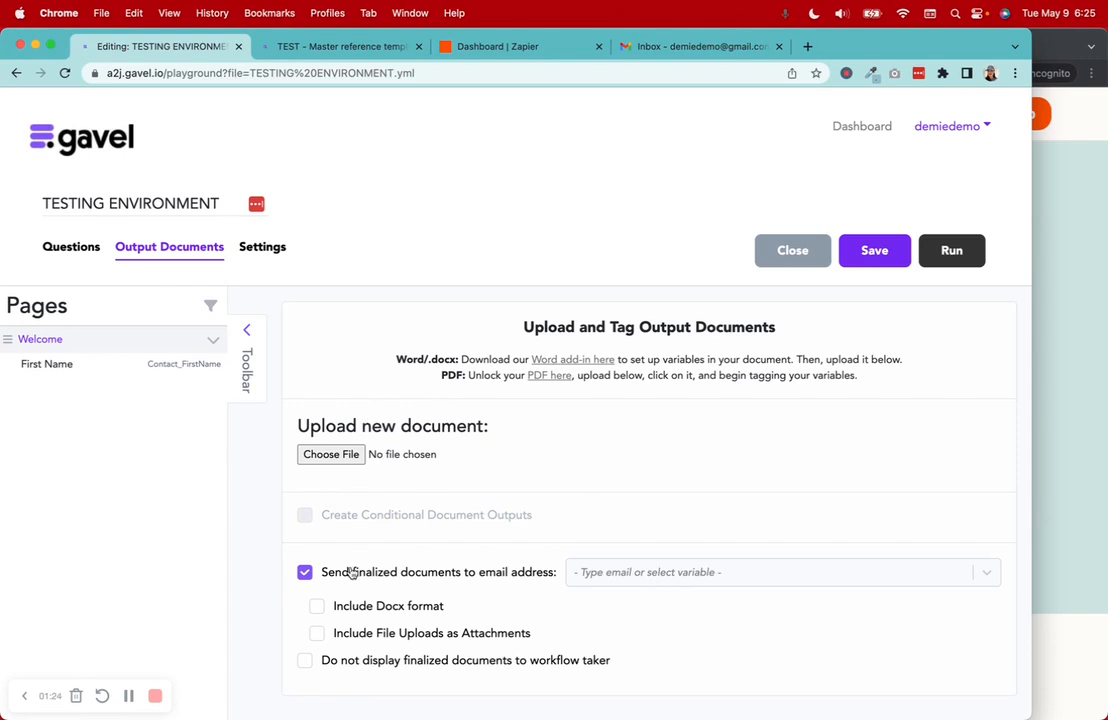
left_click(603, 576)
type("b")
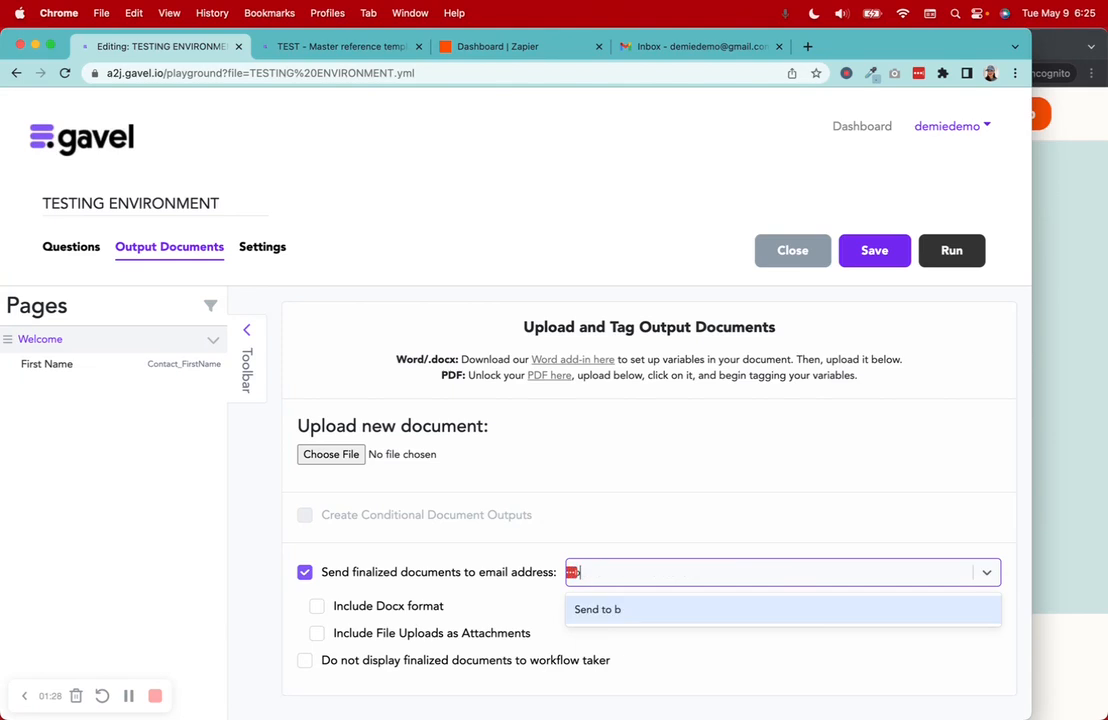
key("BackSpace")
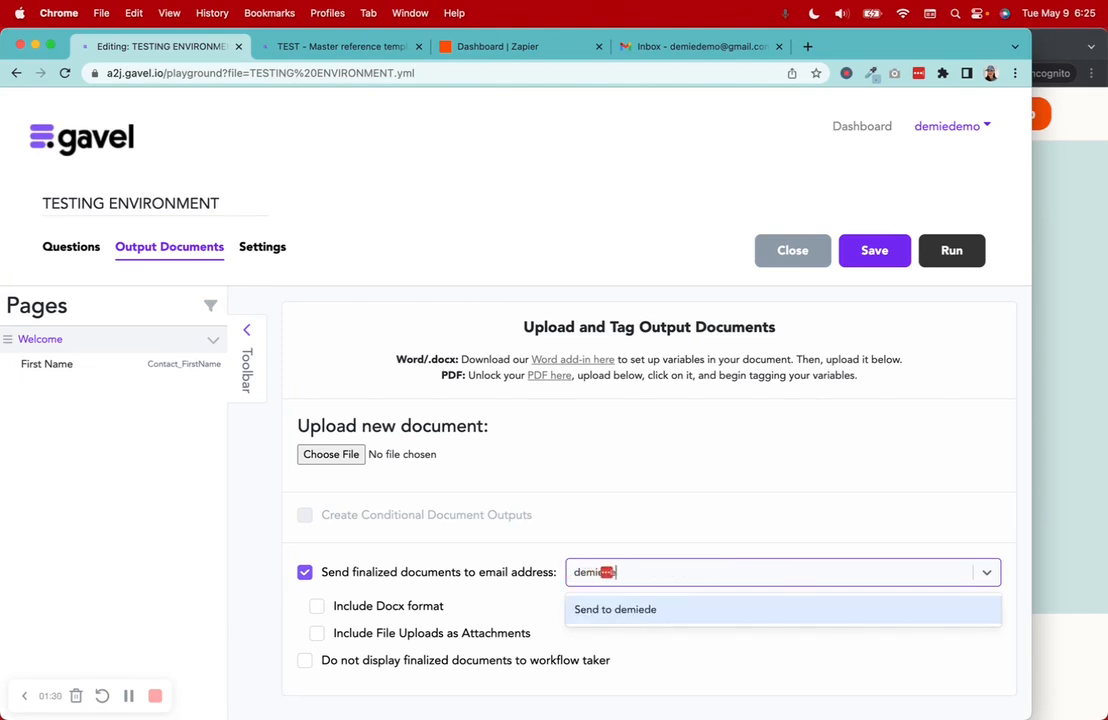
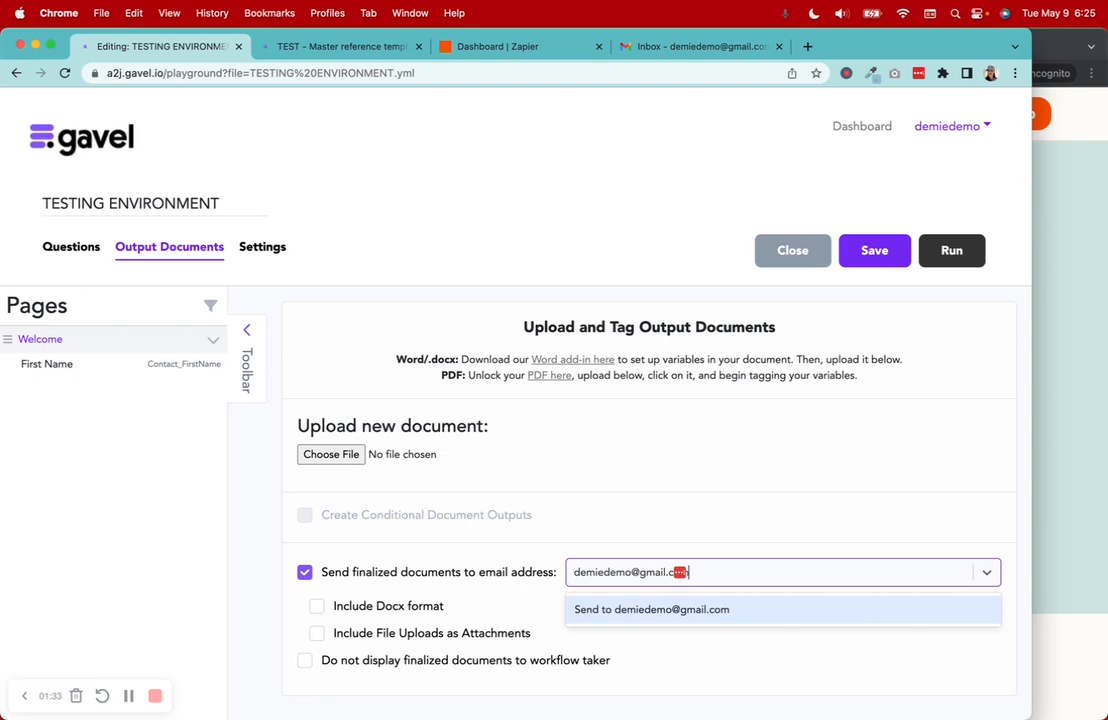
left_click(675, 609)
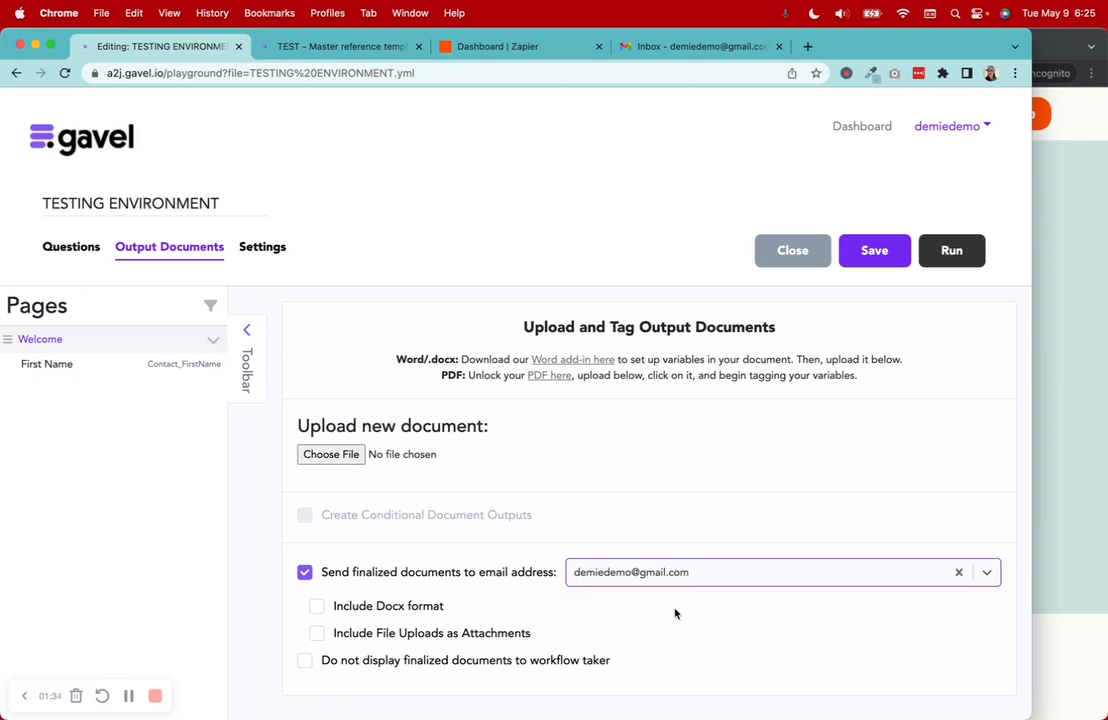
Step: Turn on Skip Final Review Page and set the Document Completion Message to "Thank you!"
left_click(265, 247)
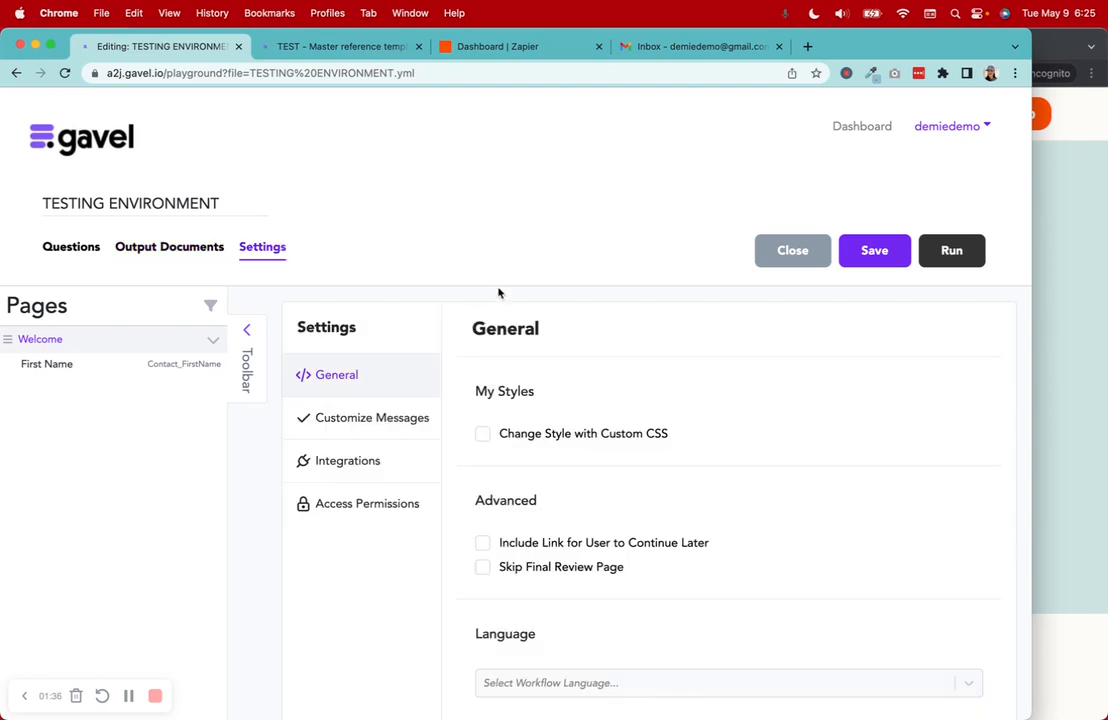
left_click(486, 570)
left_click(401, 424)
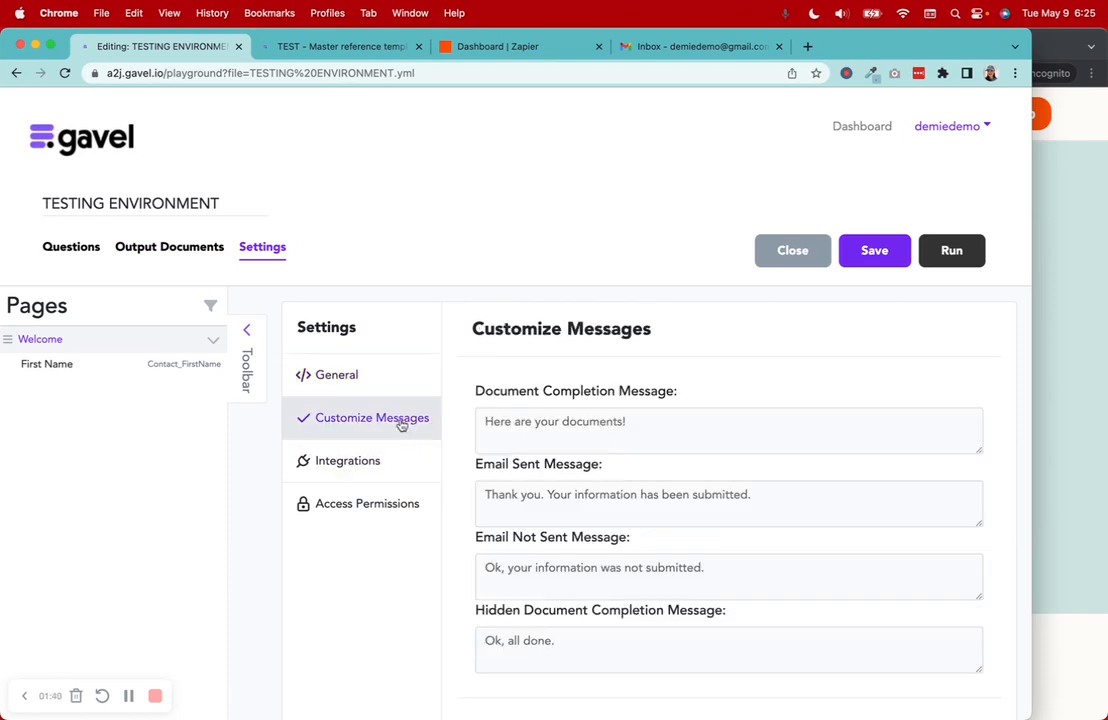
triple_click(524, 421)
type("Thank you!")
left_click_drag(553, 391, 739, 369)
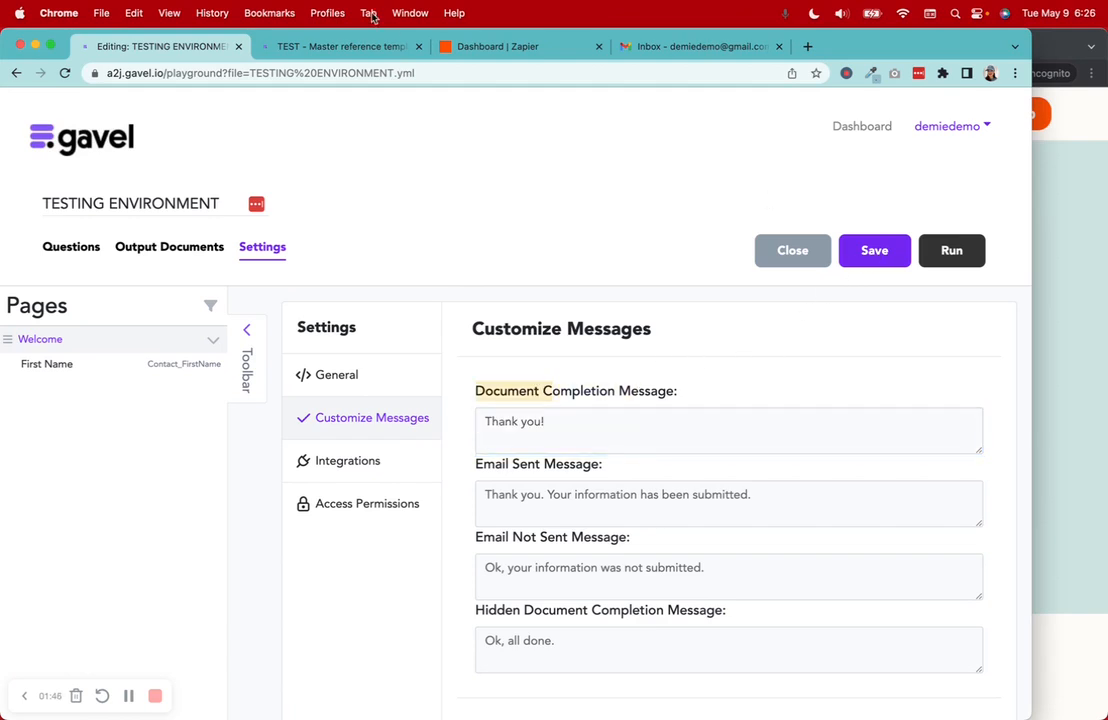
Step: Close the master reference template tab and run the workflow to preview it
left_click(418, 46)
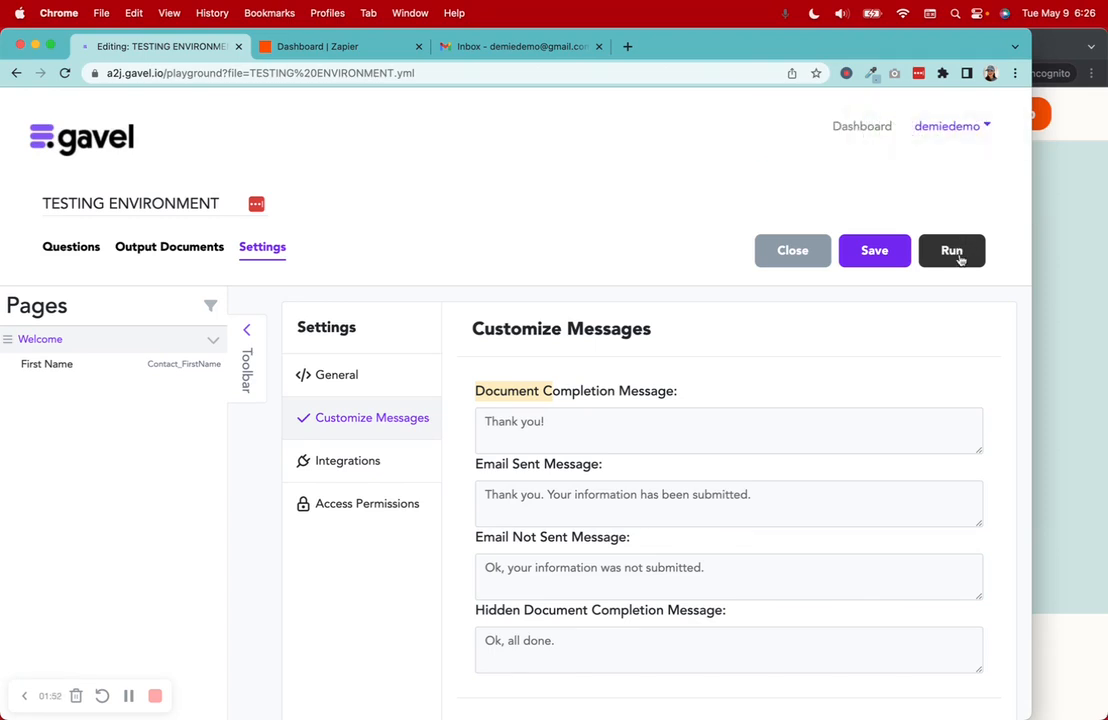
left_click(951, 251)
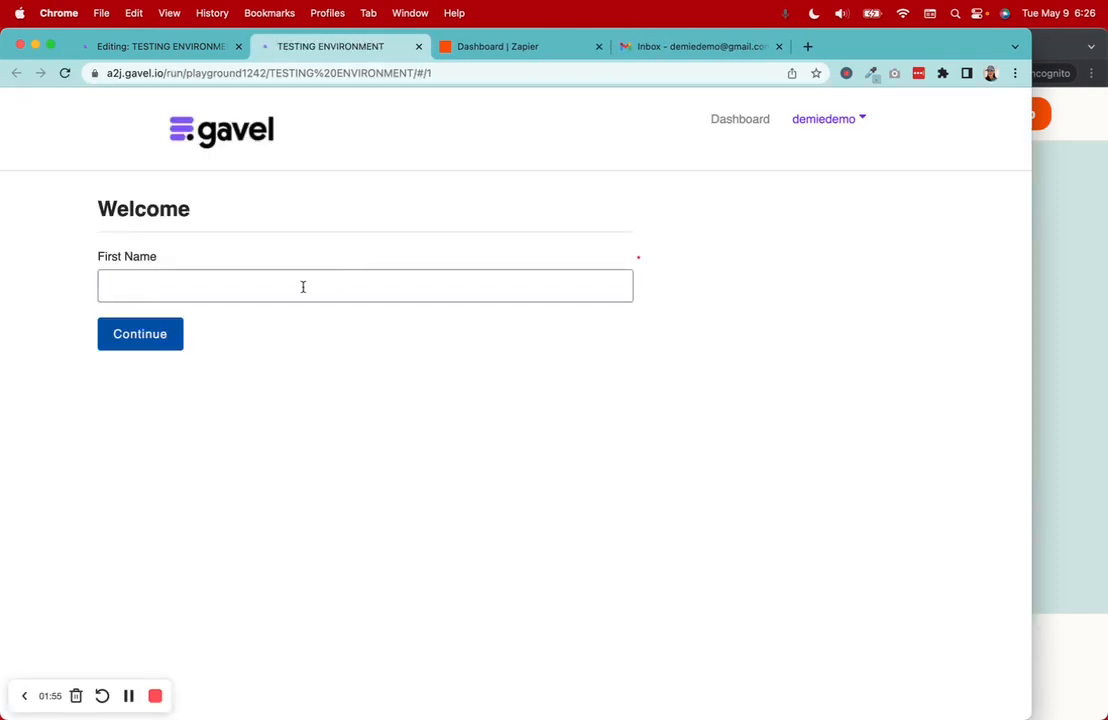
Step: Review the Email Automation Template and other customize-message settings against the running workflow preview
left_click(174, 55)
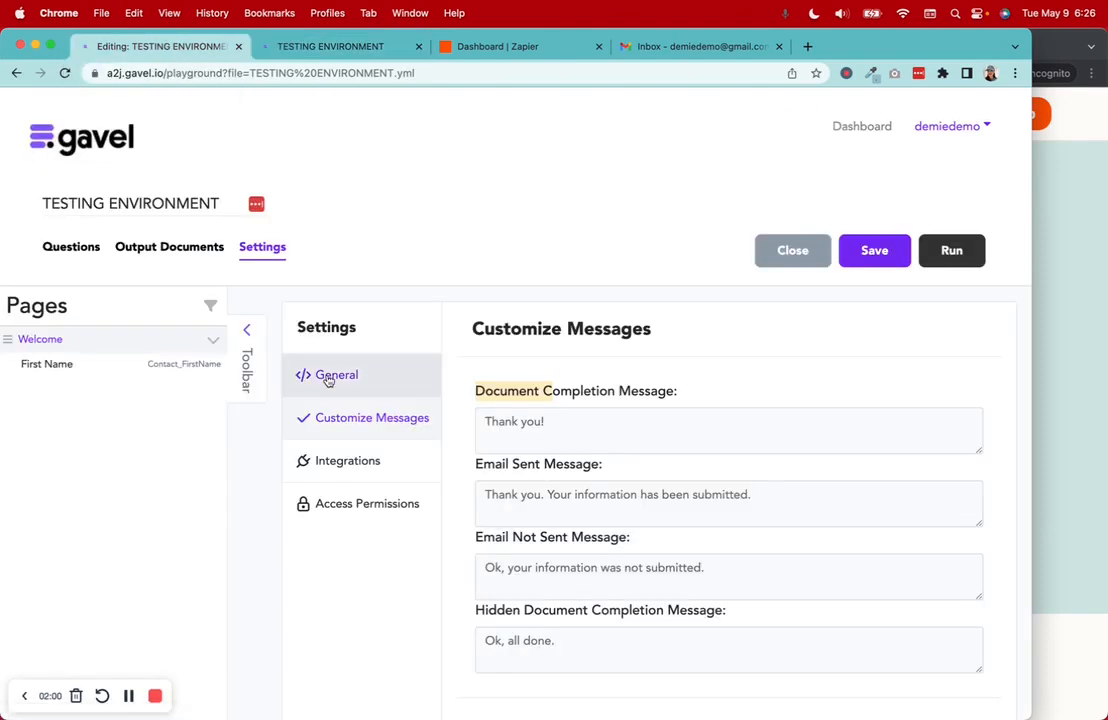
scroll(554, 584, "down", 5)
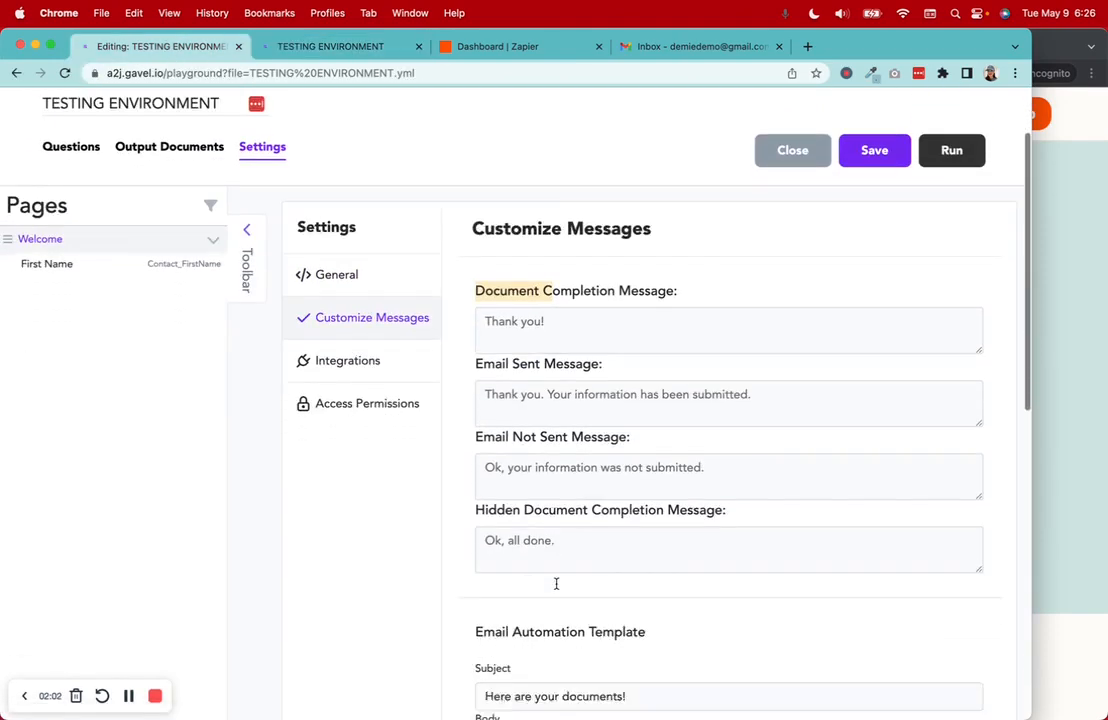
scroll(556, 584, "down", 3)
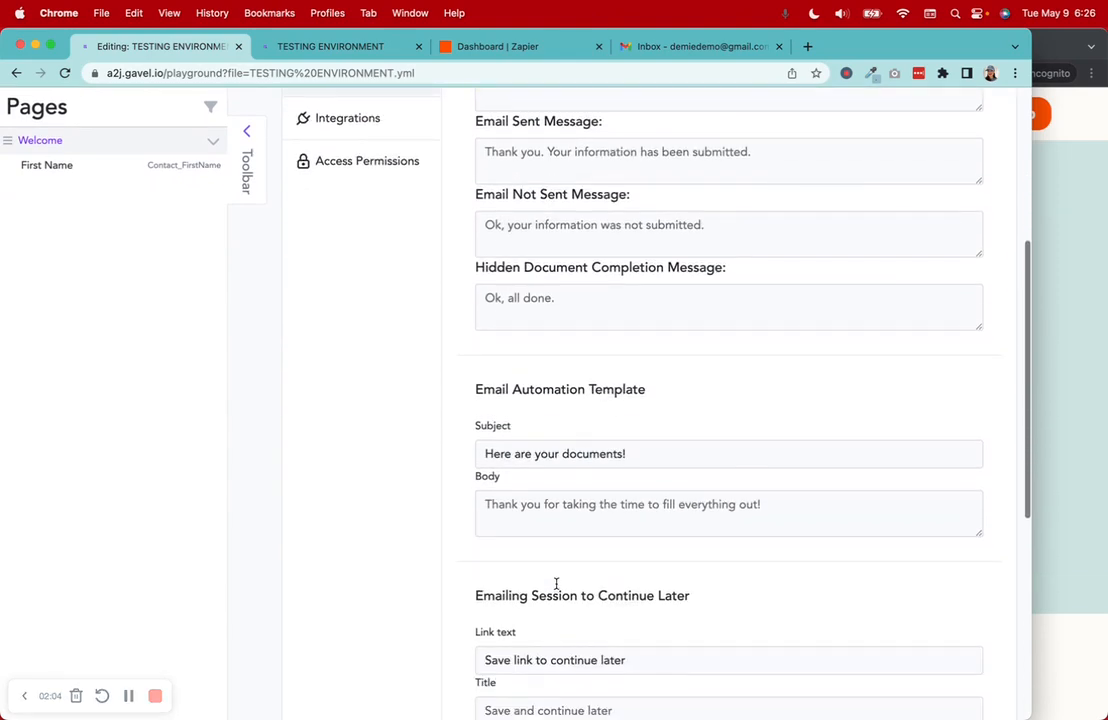
left_click(301, 47)
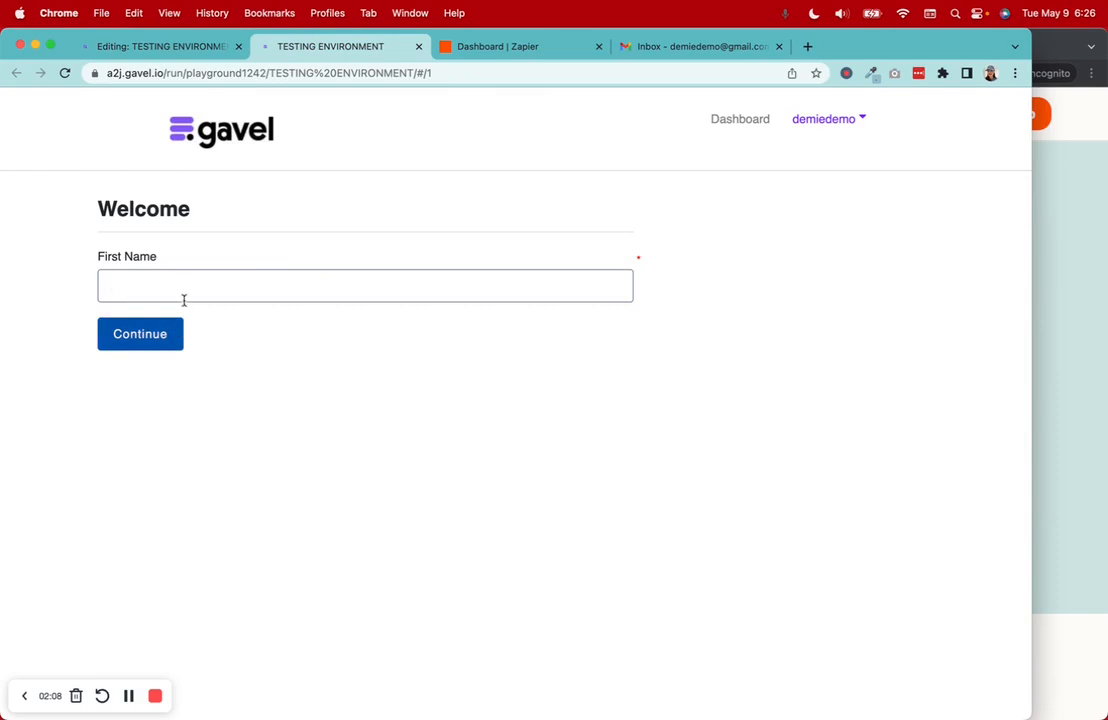
left_click(192, 49)
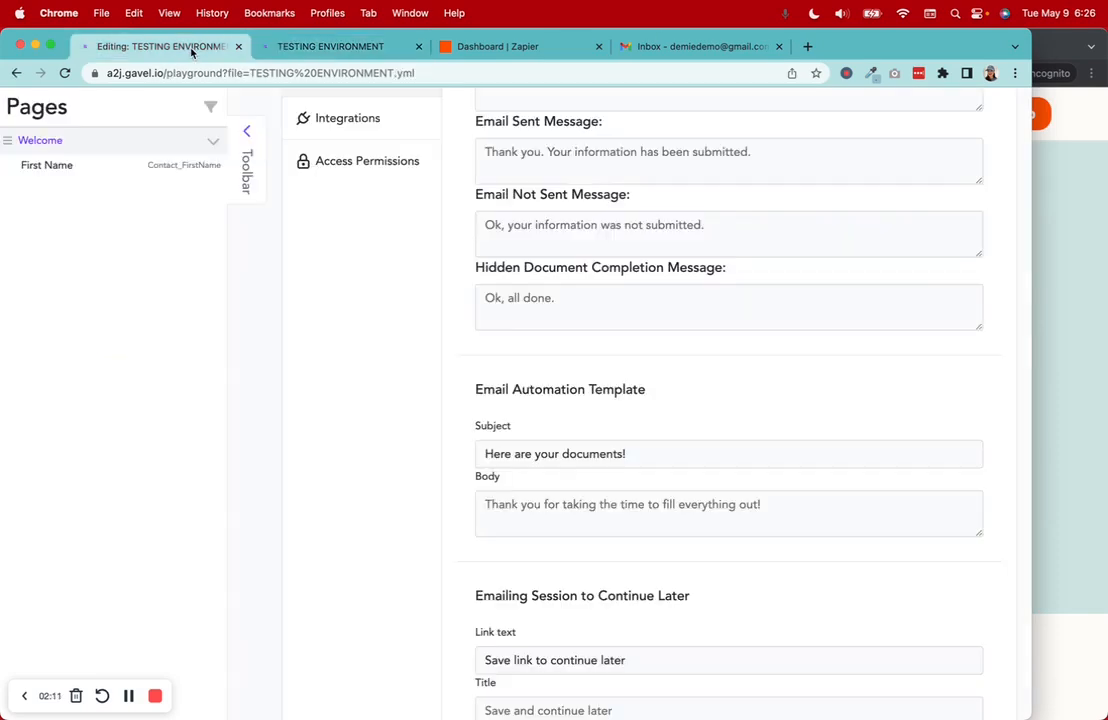
scroll(341, 193, "up", 3)
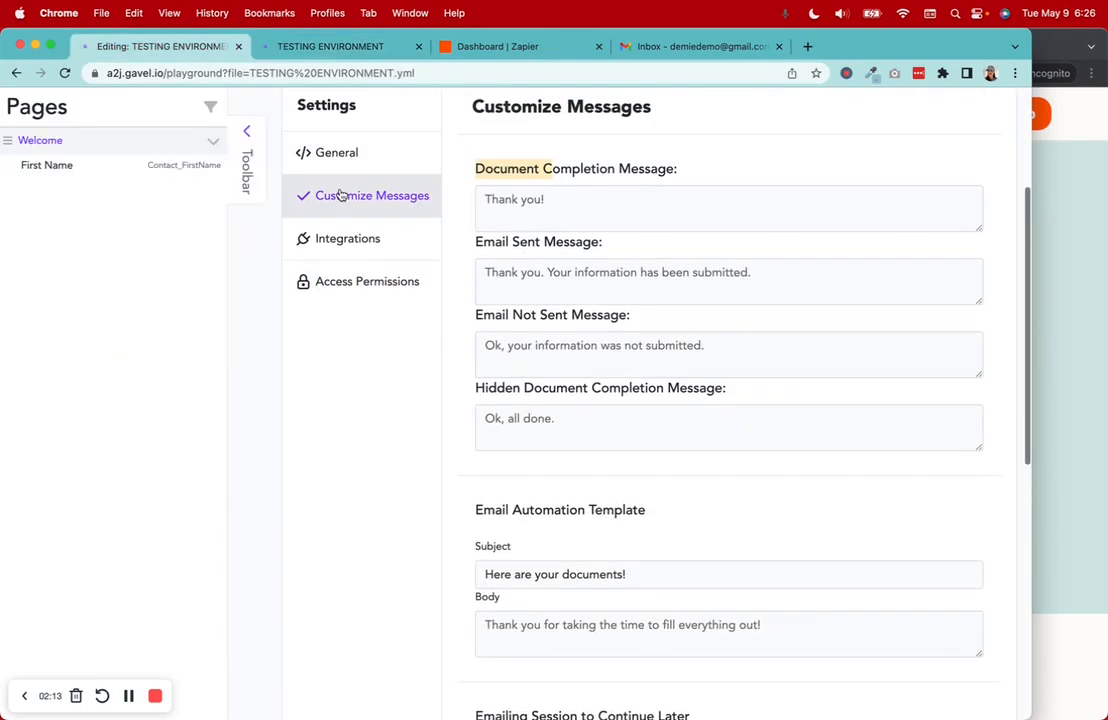
scroll(683, 449, "down", 5)
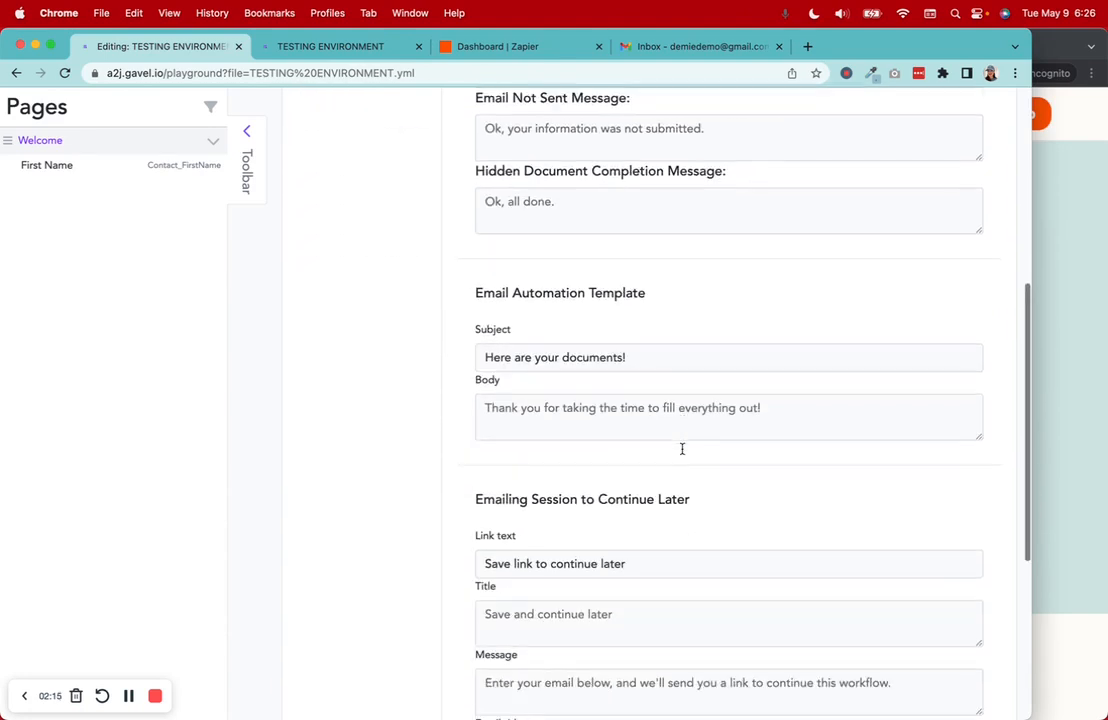
left_click_drag(482, 155, 731, 157)
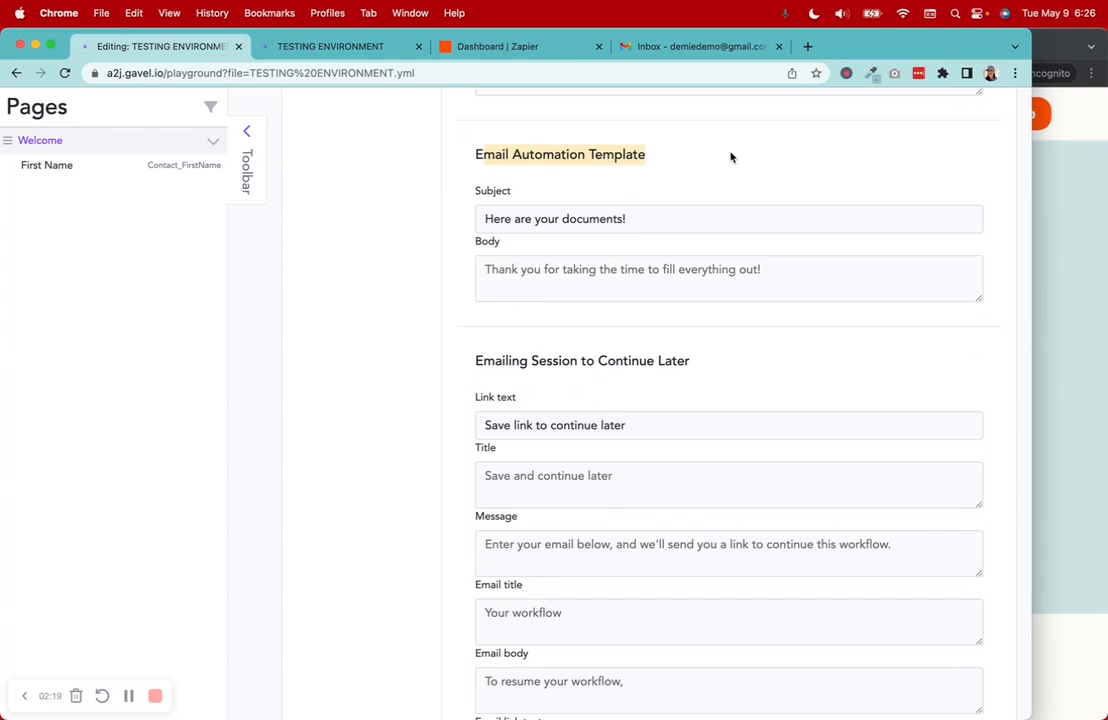
scroll(731, 157, "up", 5)
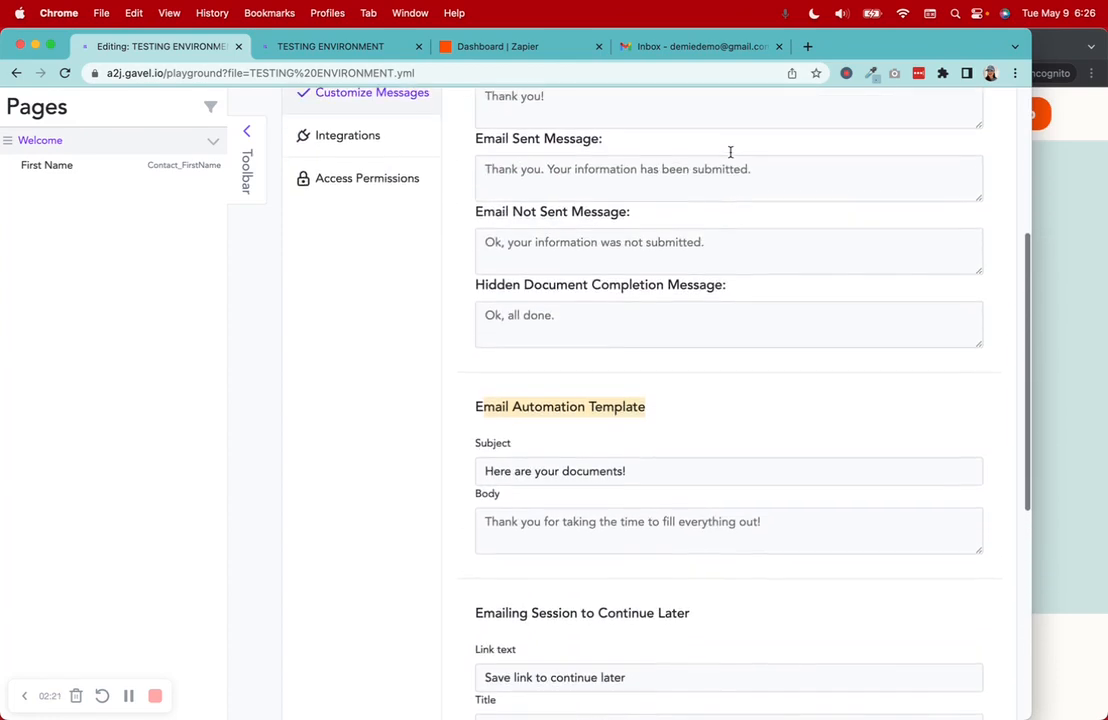
scroll(731, 157, "down", 3)
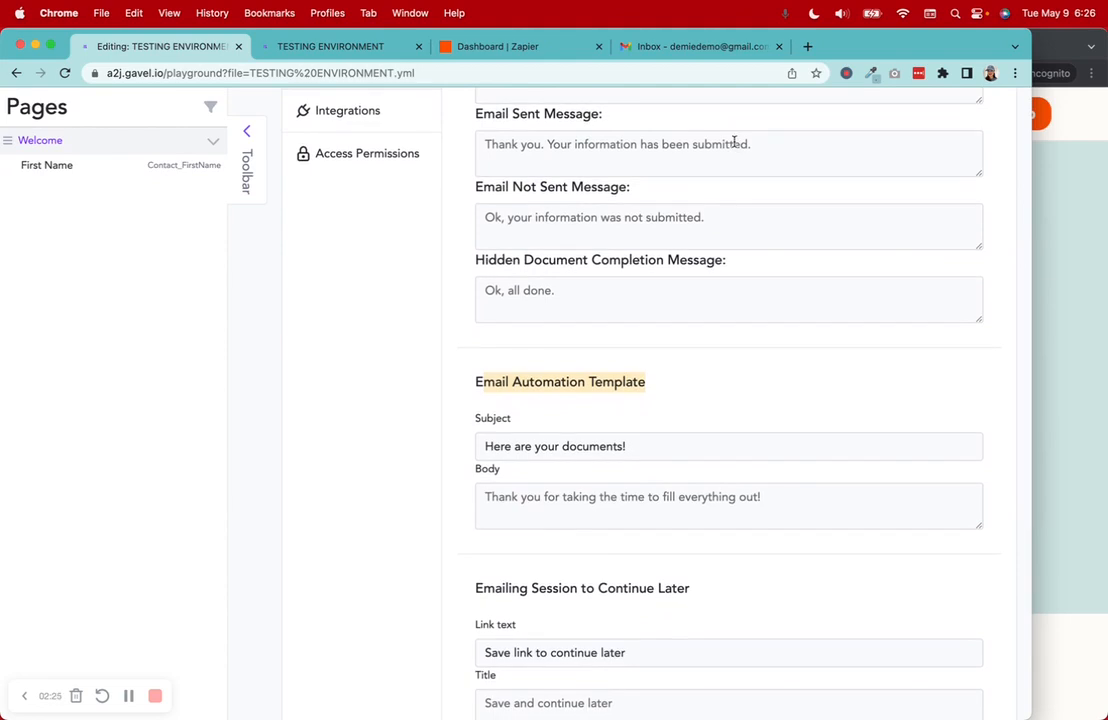
scroll(584, 410, "down", 2)
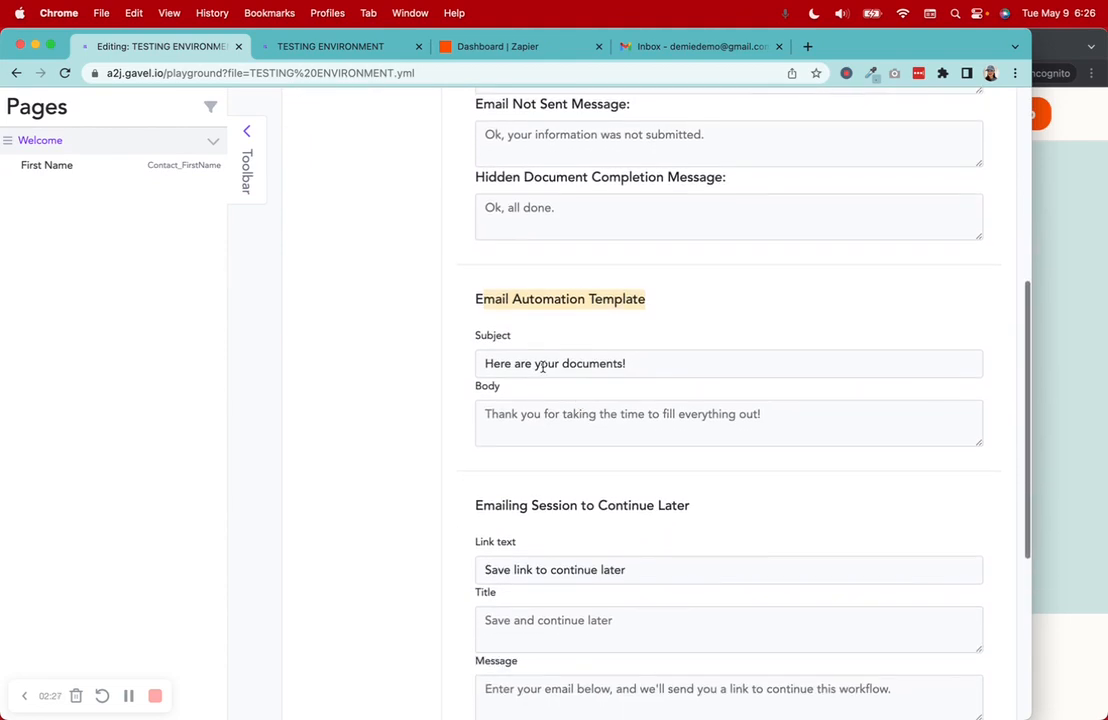
Step: Set the Email Automation Template subject to "Here are the answers!"
triple_click(518, 364)
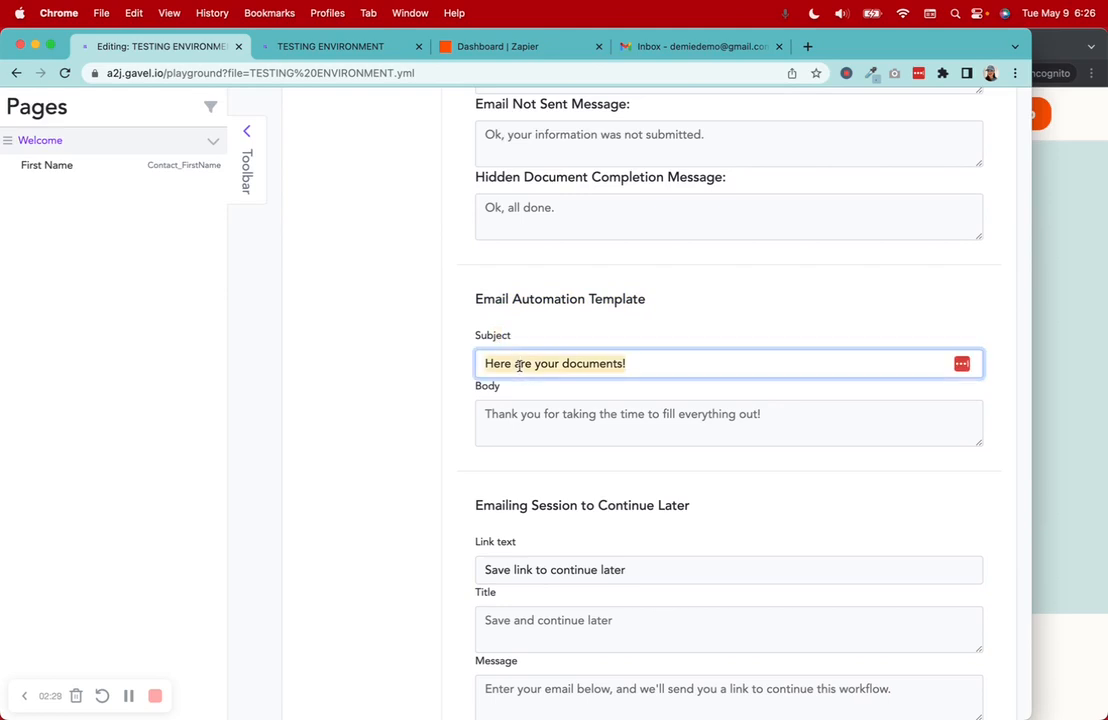
left_click(518, 364)
left_click_drag(535, 364, 619, 366)
type("the answers")
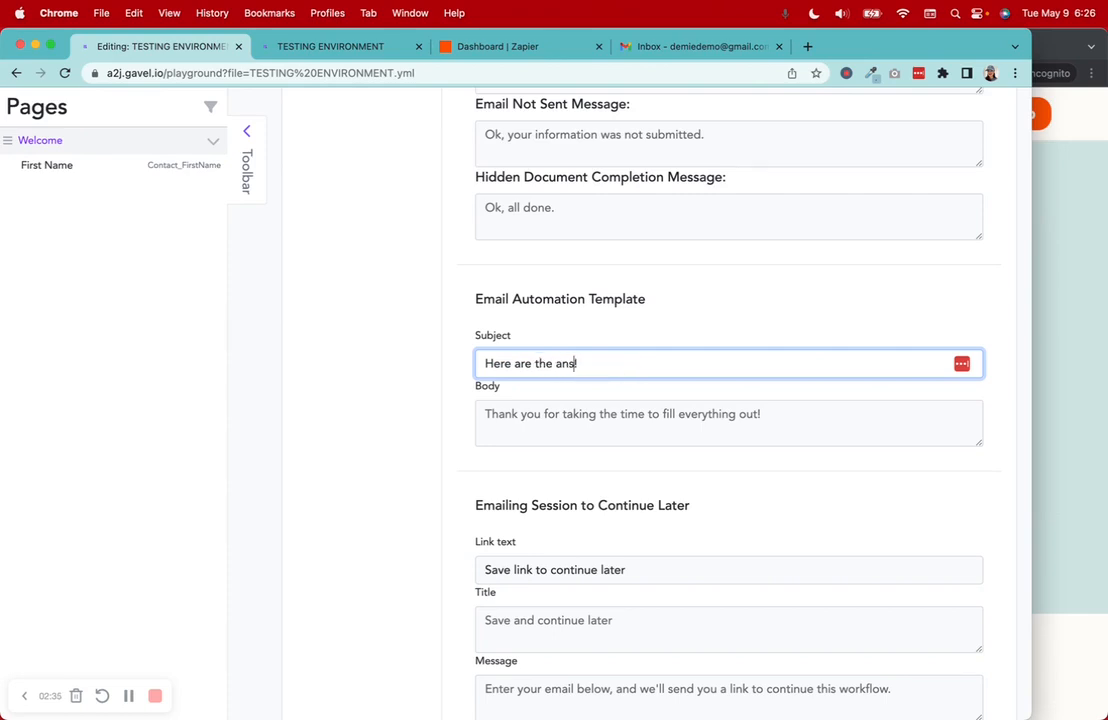
Step: Replace the email body with "Hi," followed by "Here are the answers to the interview questions."
left_click(538, 415)
key("BackSpace")
type("Hi,")
key("Return")
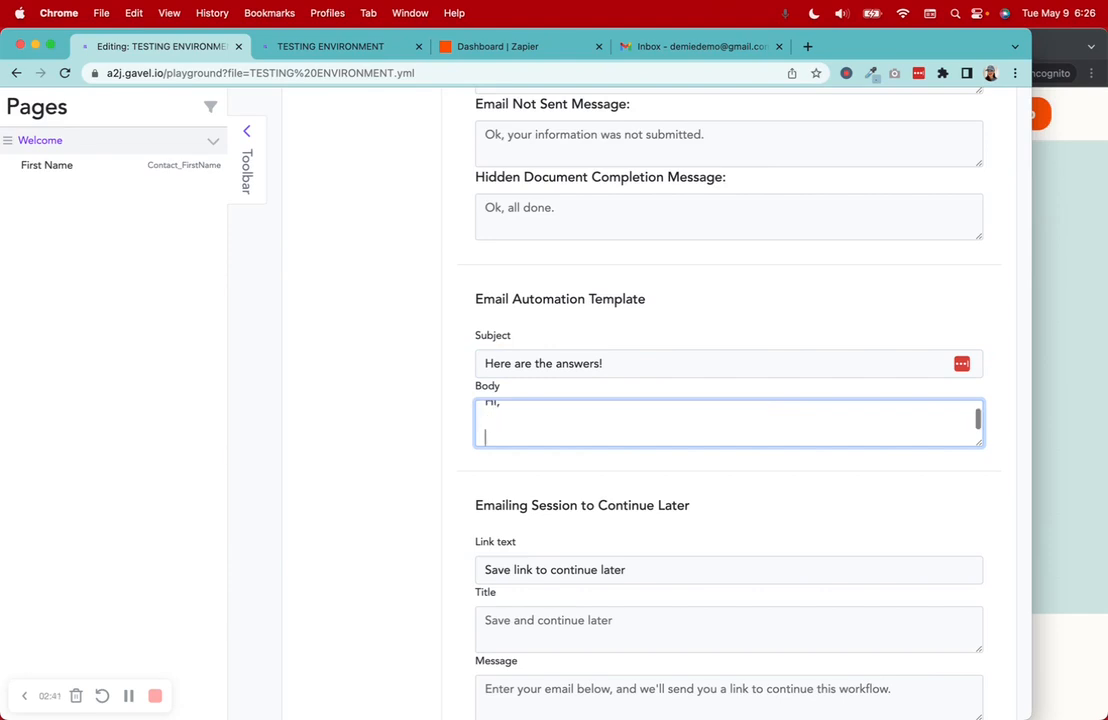
type("Here iare the answers to ")
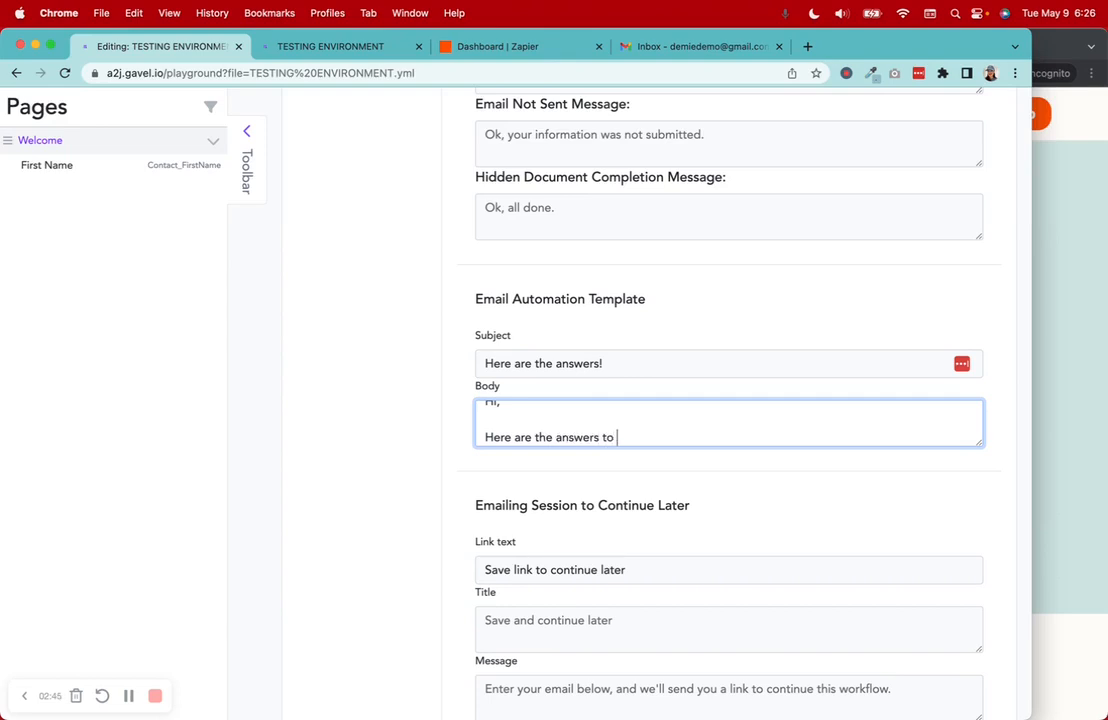
type("the interview questions.")
key("Return")
key("Return")
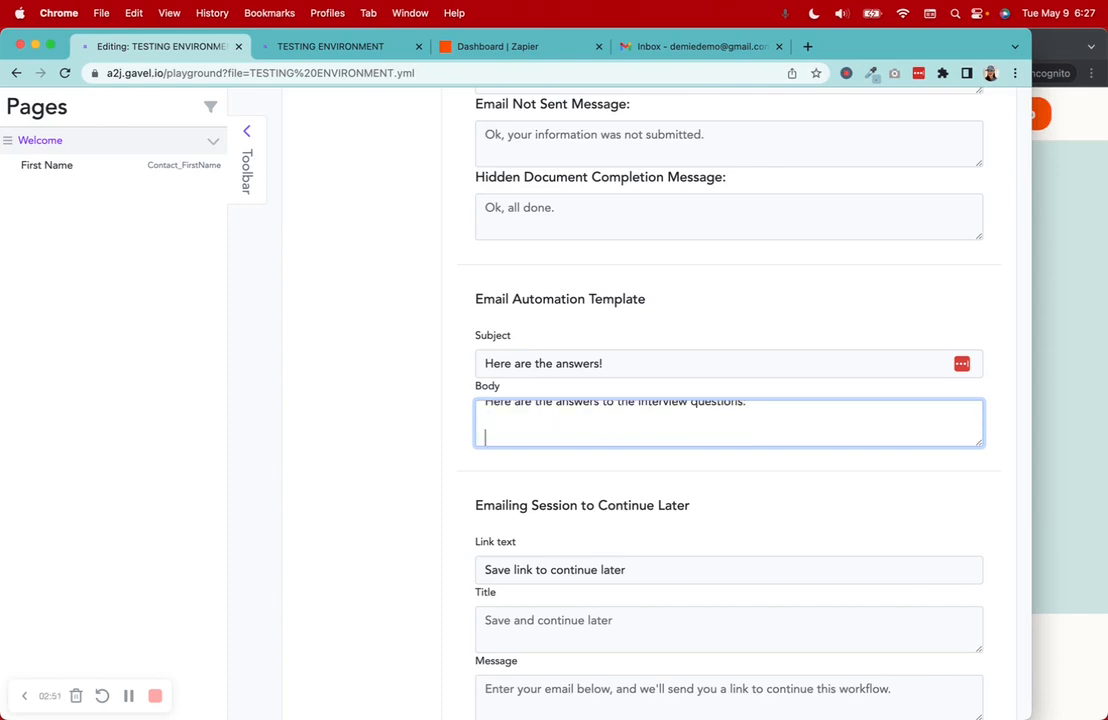
Step: Add a body line "Contact's first name: ${Contact_FirstName}" inserting the first-name variable
type("Contact's first name: ")
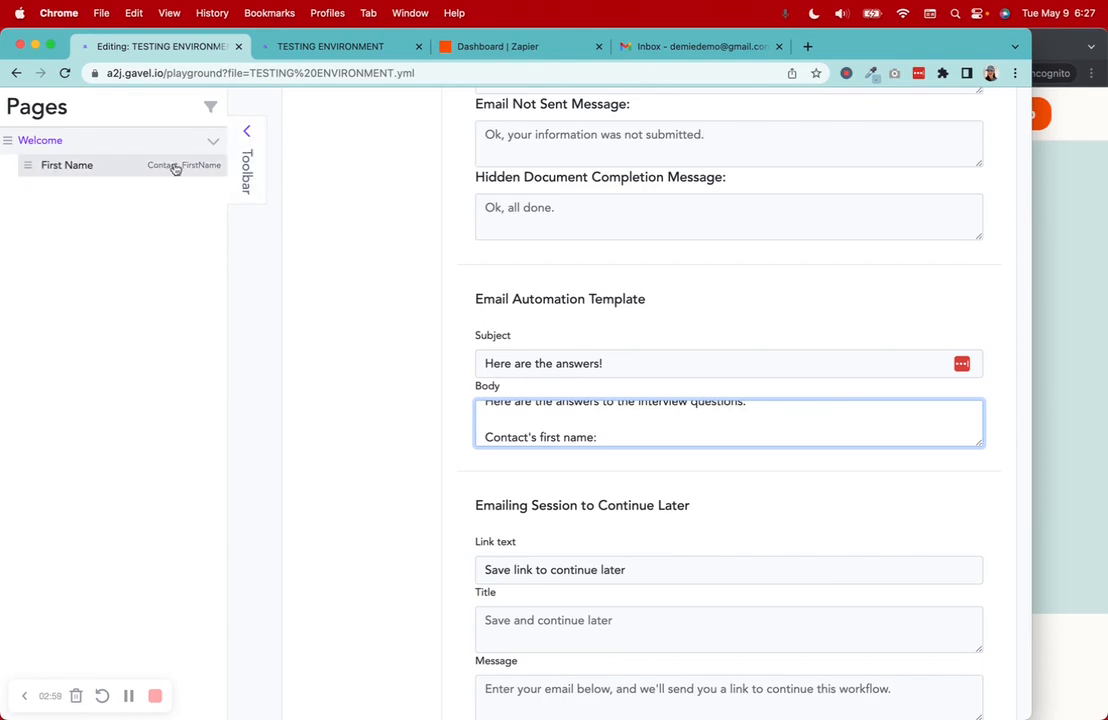
type("${Contac")
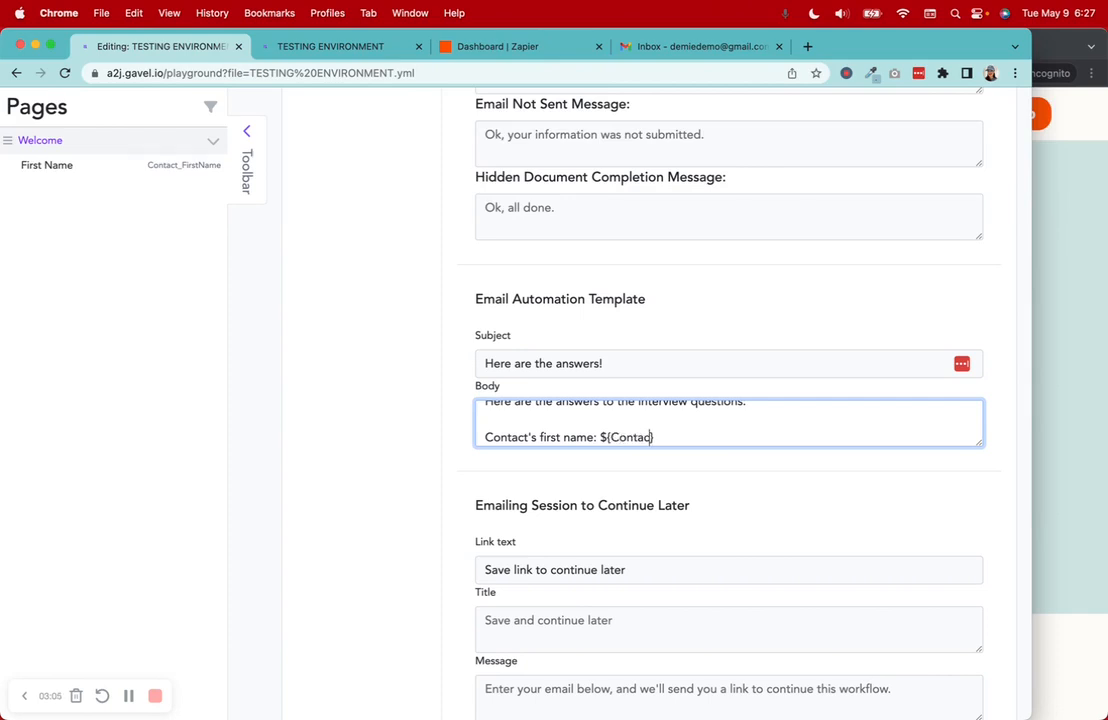
type("t_FirstName")
left_click(730, 437)
Step: End the email body with "Thanks!" and a sender's first name, and save the workflow
key("Return")
key("Return")
type("Thanks")
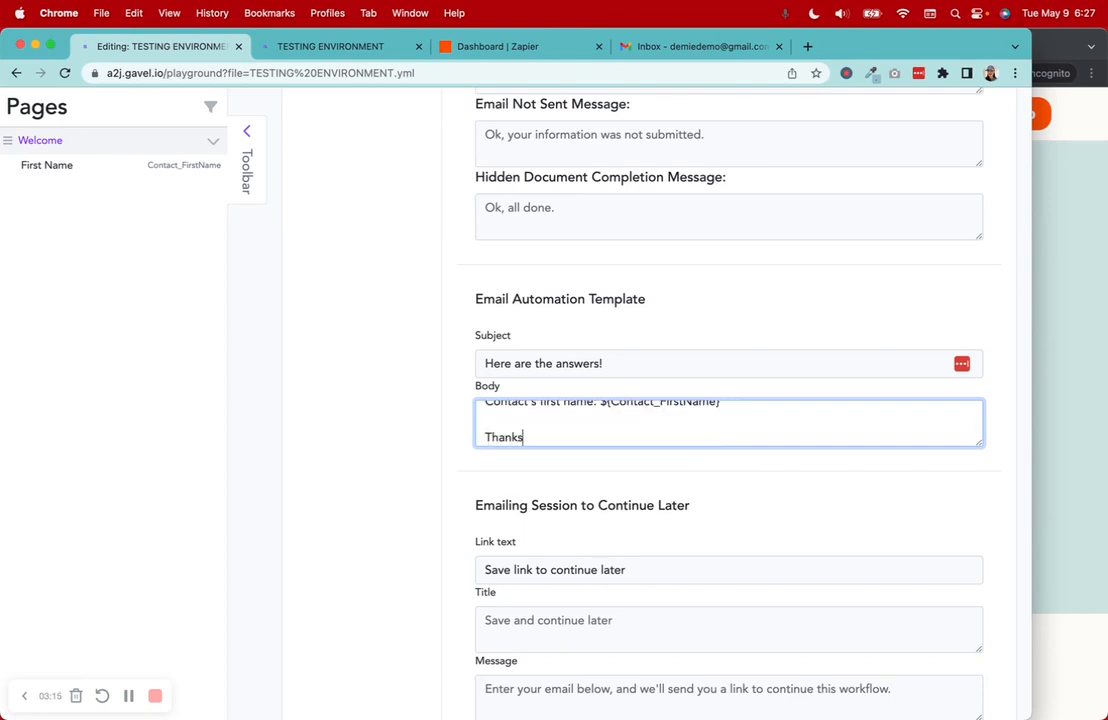
type("!")
key("Return")
key("Return")
type("B")
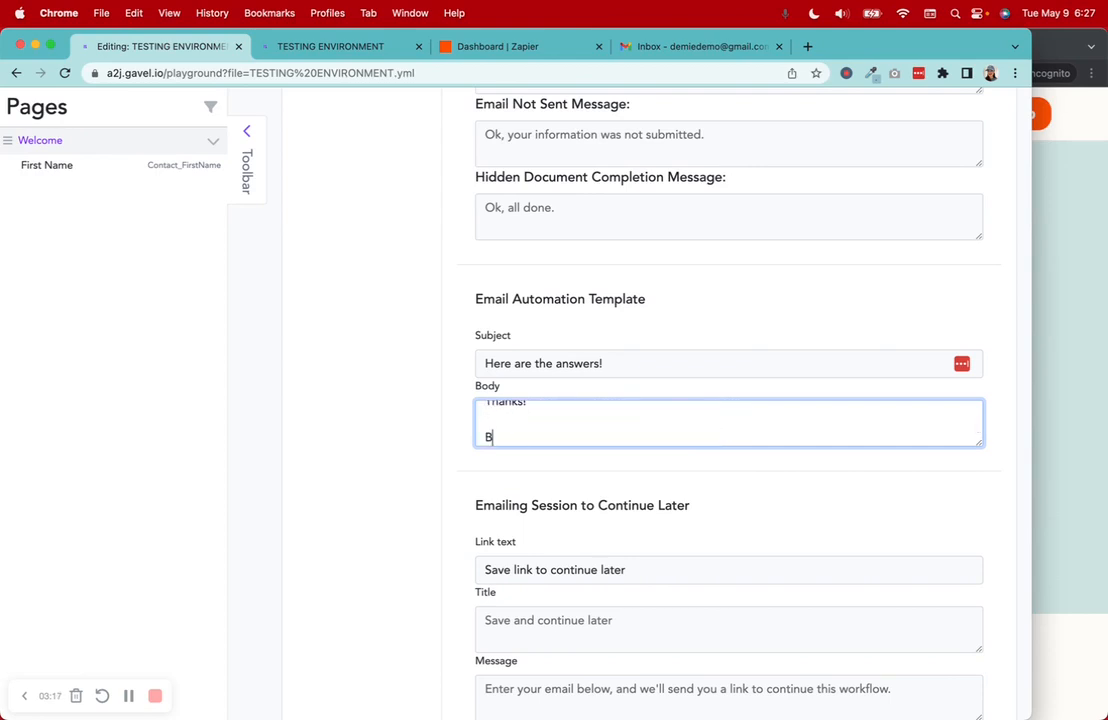
type("rittany")
scroll(744, 453, "up", 10)
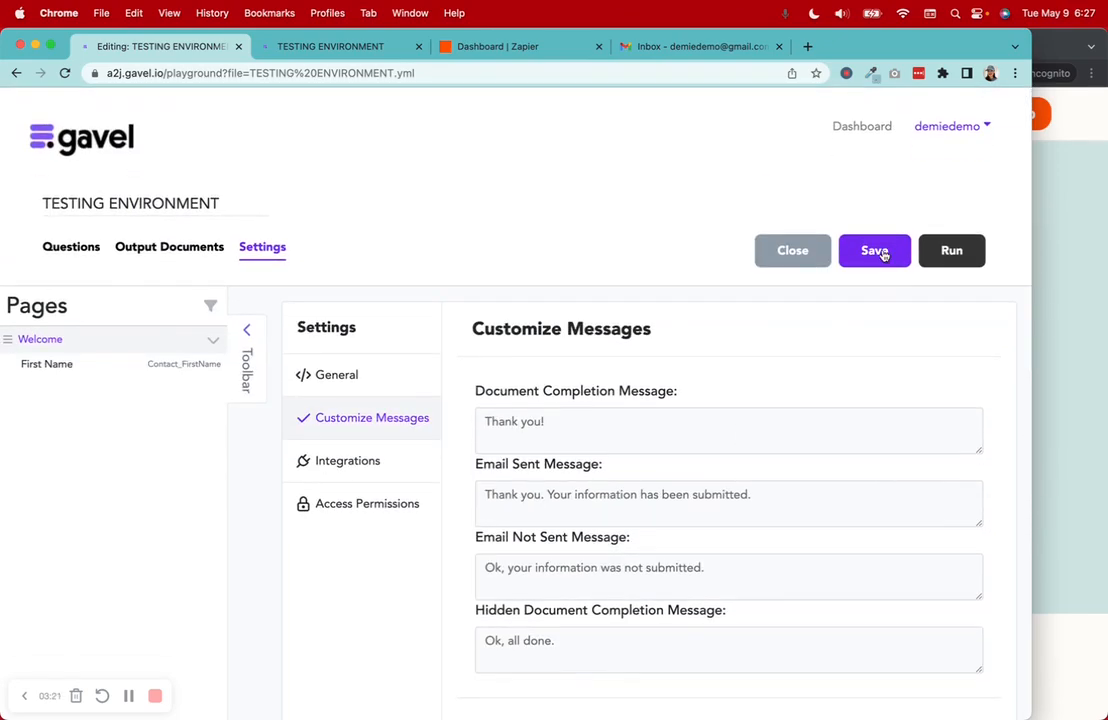
left_click(882, 255)
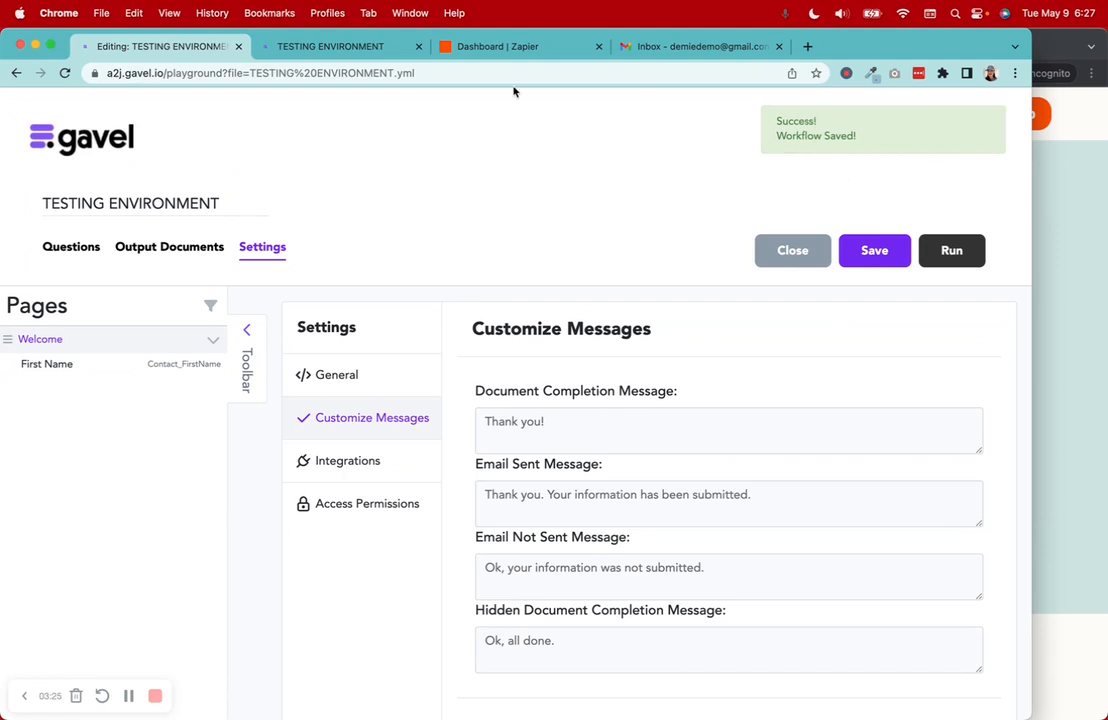
Step: In the running workflow preview, enter a first name and continue to submit the interview
key("ctrl+Tab")
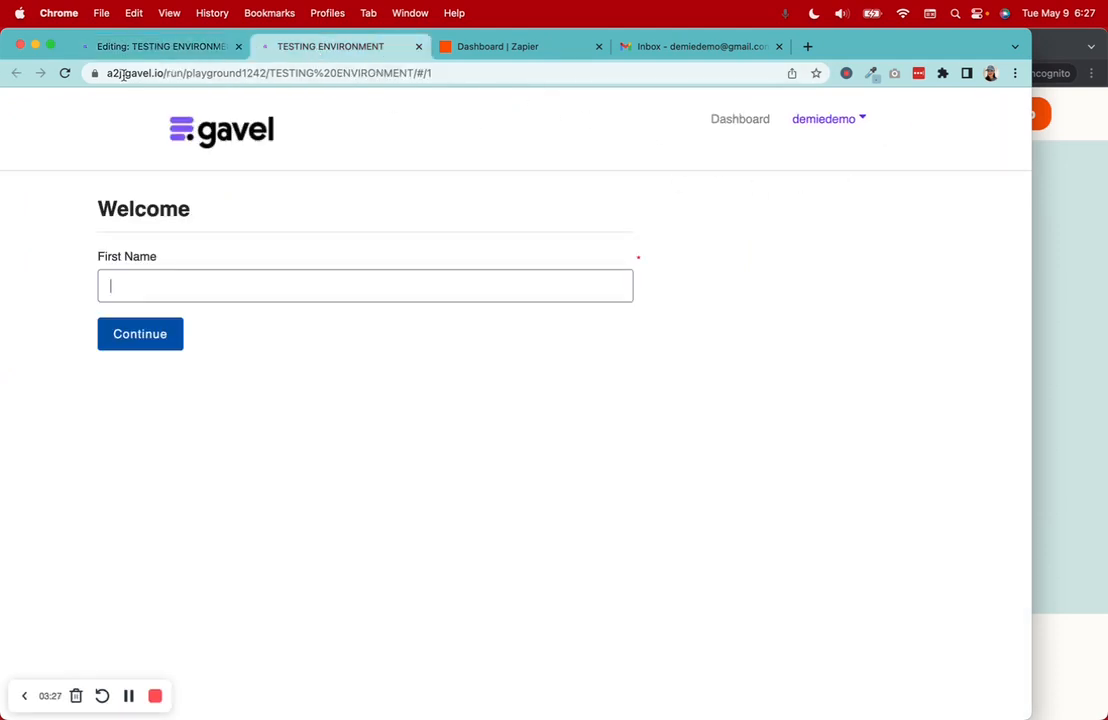
left_click_drag(98, 208, 225, 218)
left_click(113, 258)
left_click_drag(113, 258, 161, 279)
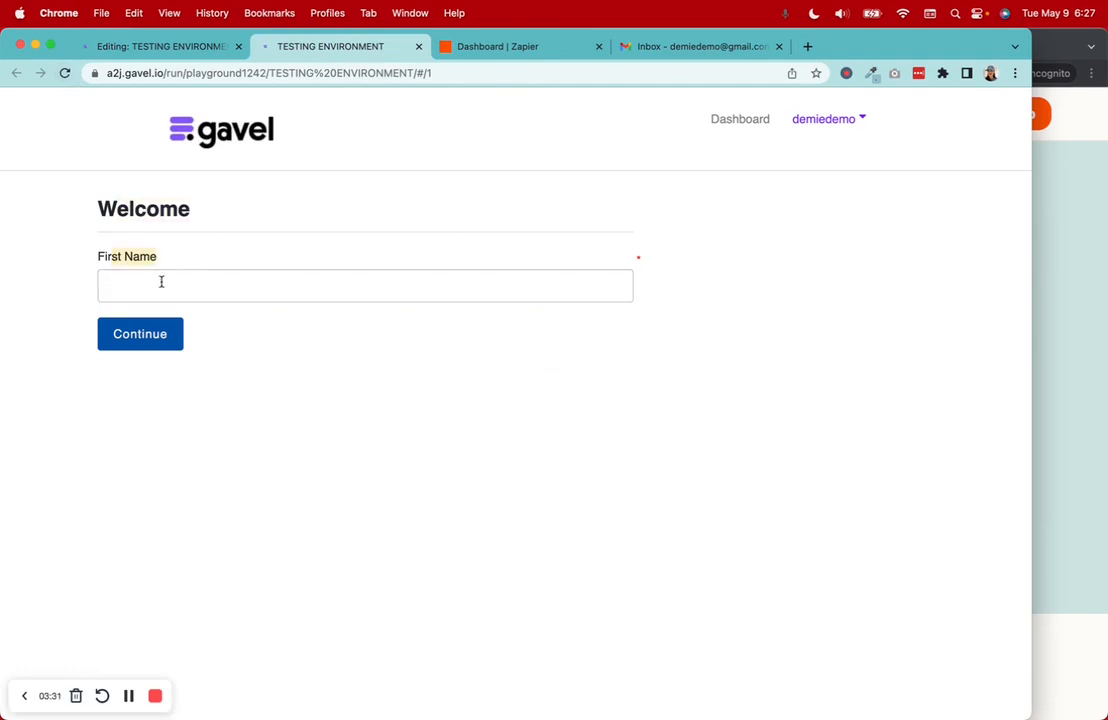
left_click(161, 280)
left_click(200, 324)
left_click(170, 335)
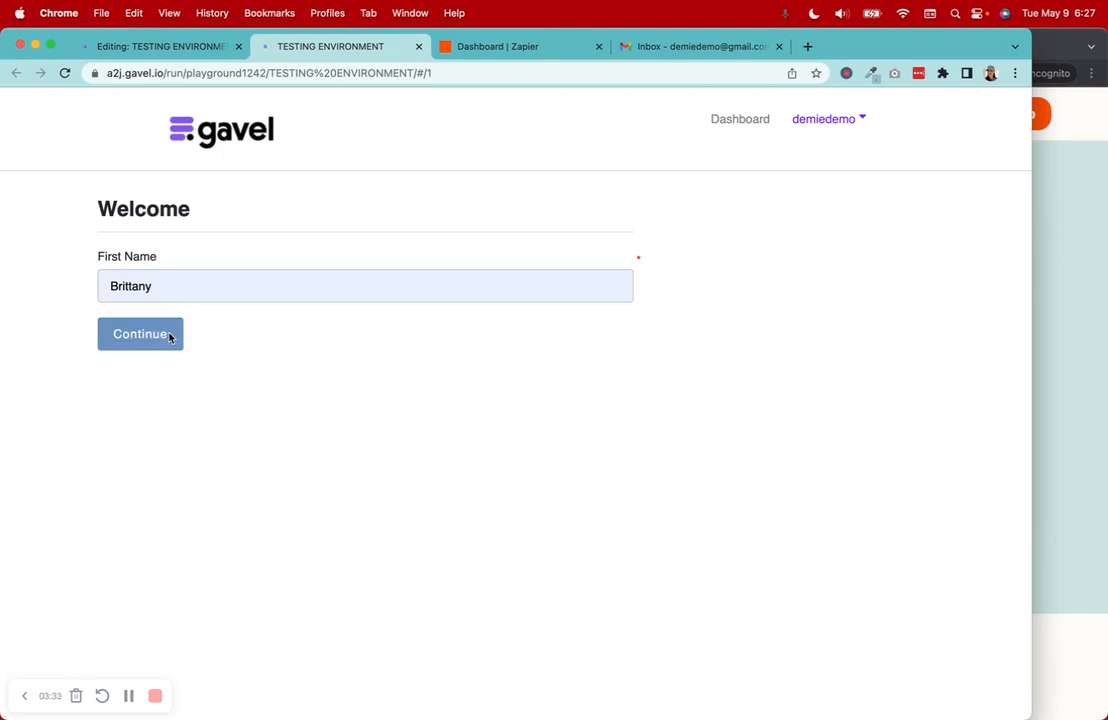
left_click_drag(97, 256, 401, 262)
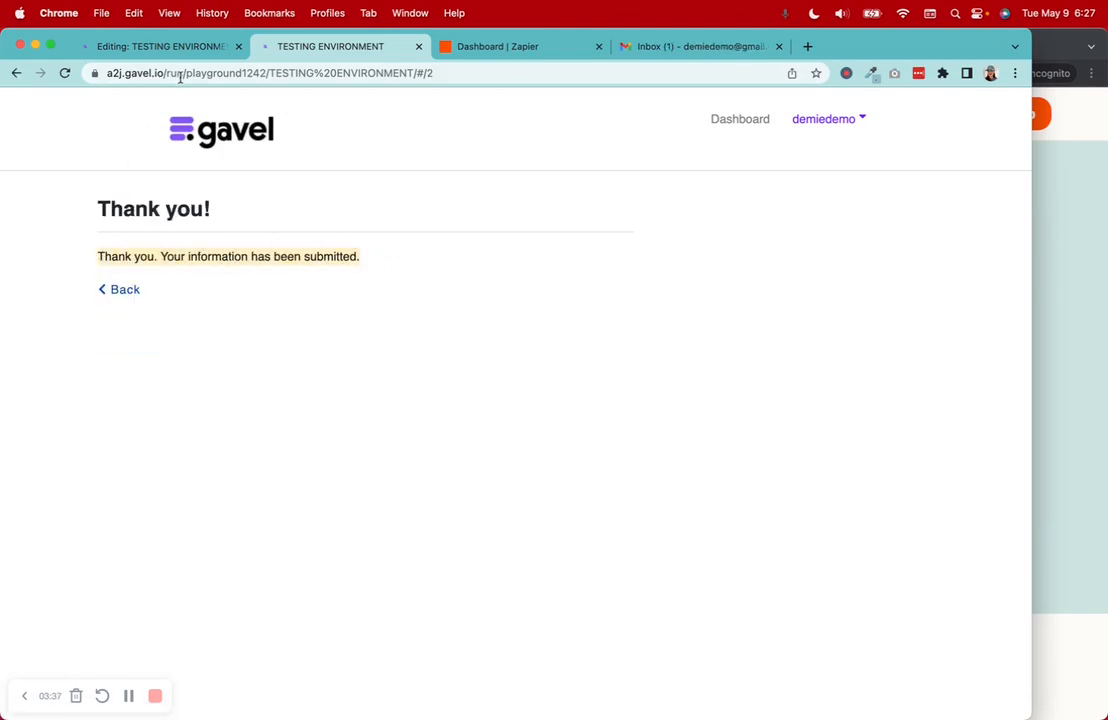
Step: Review the completion and email-sent messages in the settings against the preview's confirmation page
left_click(192, 48)
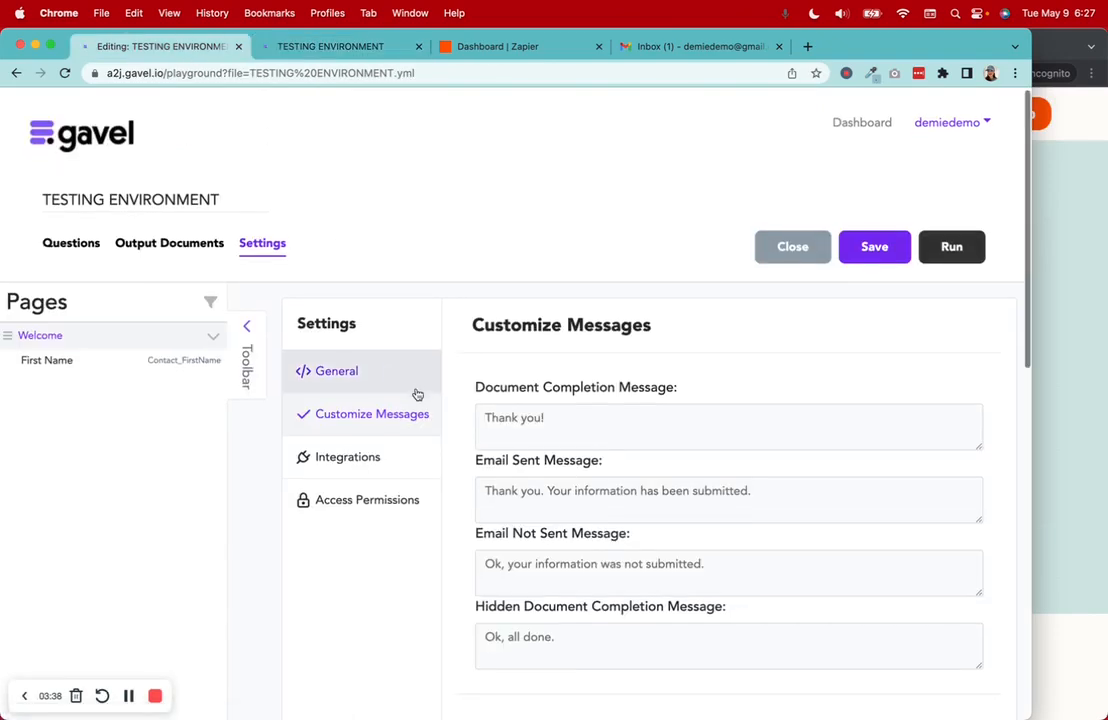
left_click(415, 376)
left_click(398, 415)
left_click(544, 422)
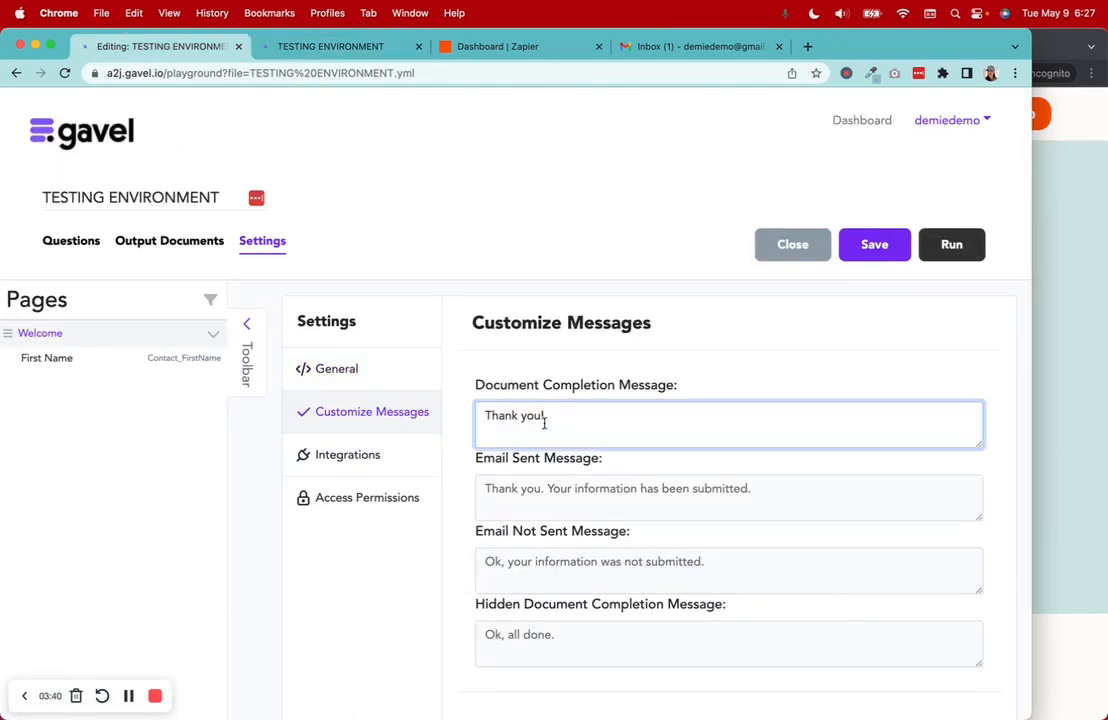
left_click(302, 47)
left_click(204, 48)
scroll(601, 497, "down", 3)
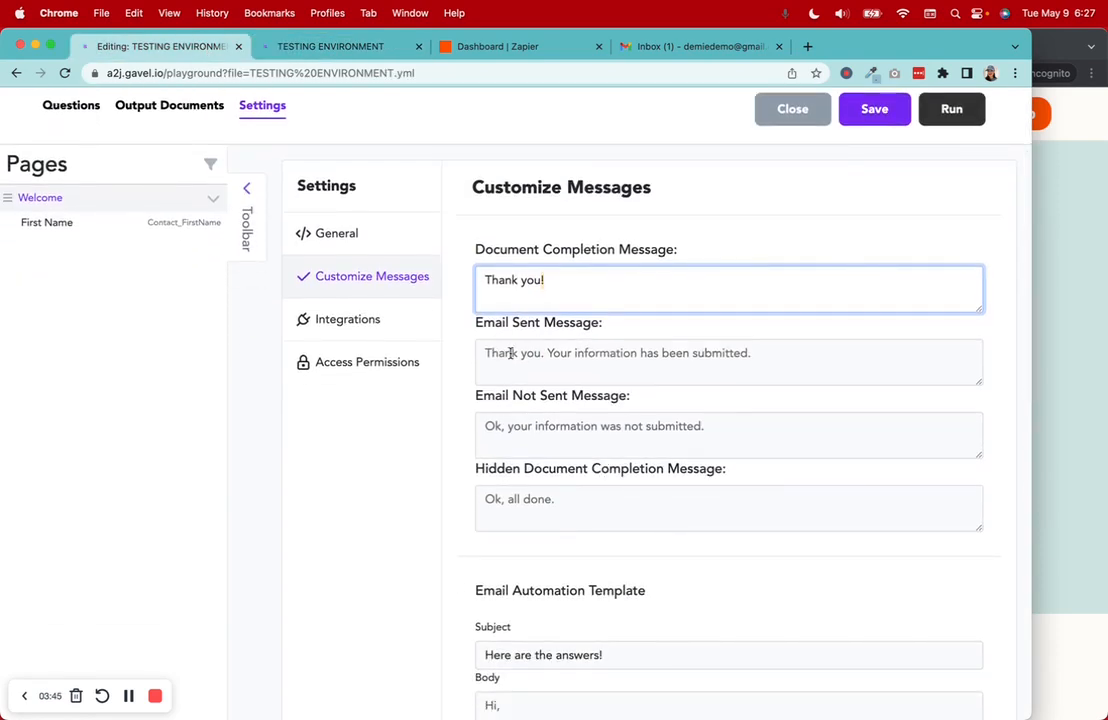
left_click_drag(512, 353, 802, 354)
left_click(730, 47)
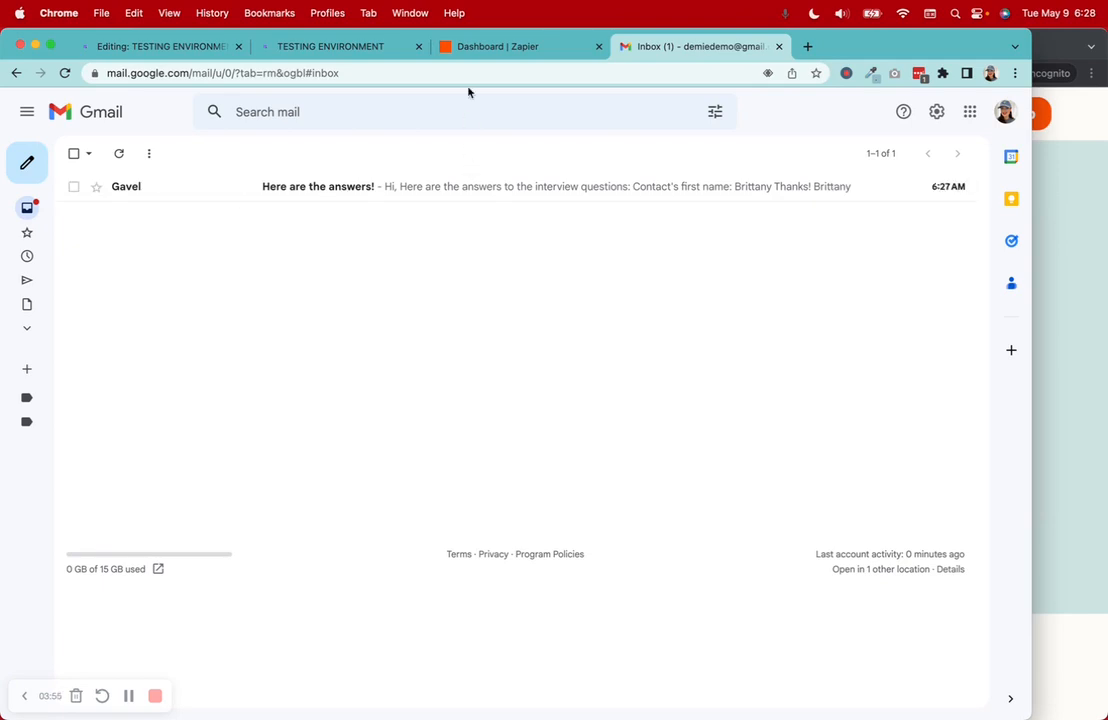
left_click(343, 48)
left_click(213, 47)
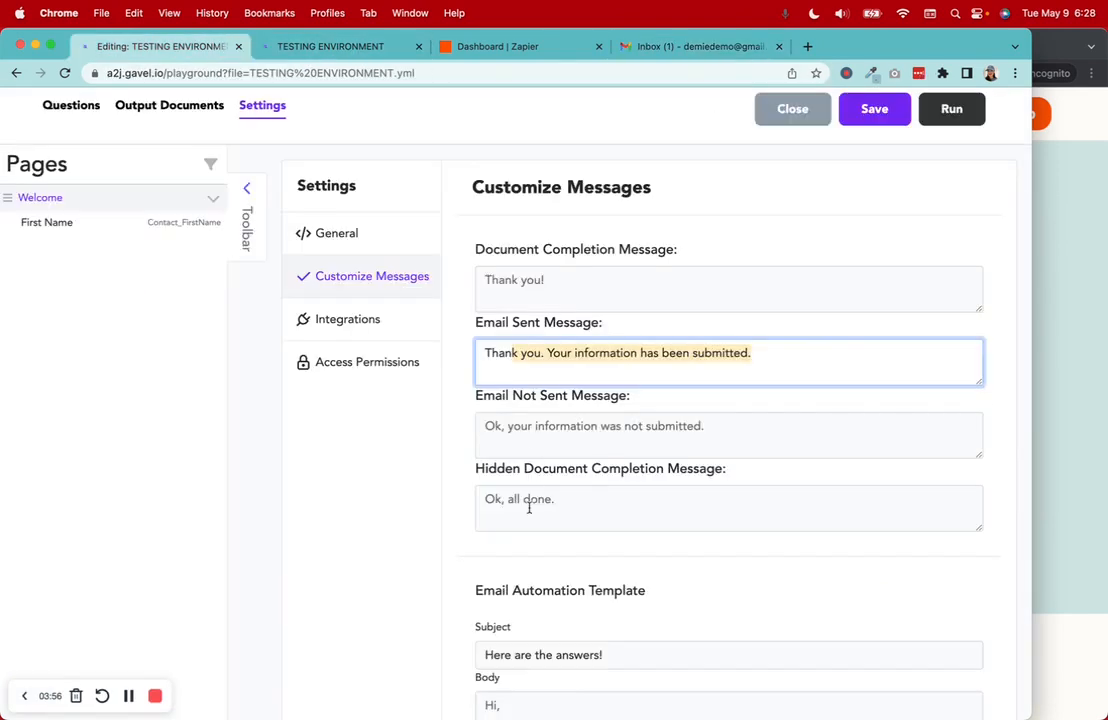
scroll(527, 506, "down", 3)
triple_click(527, 462)
Step: Open the received "Here are the answers!" email in the inbox and read its body
left_click(650, 46)
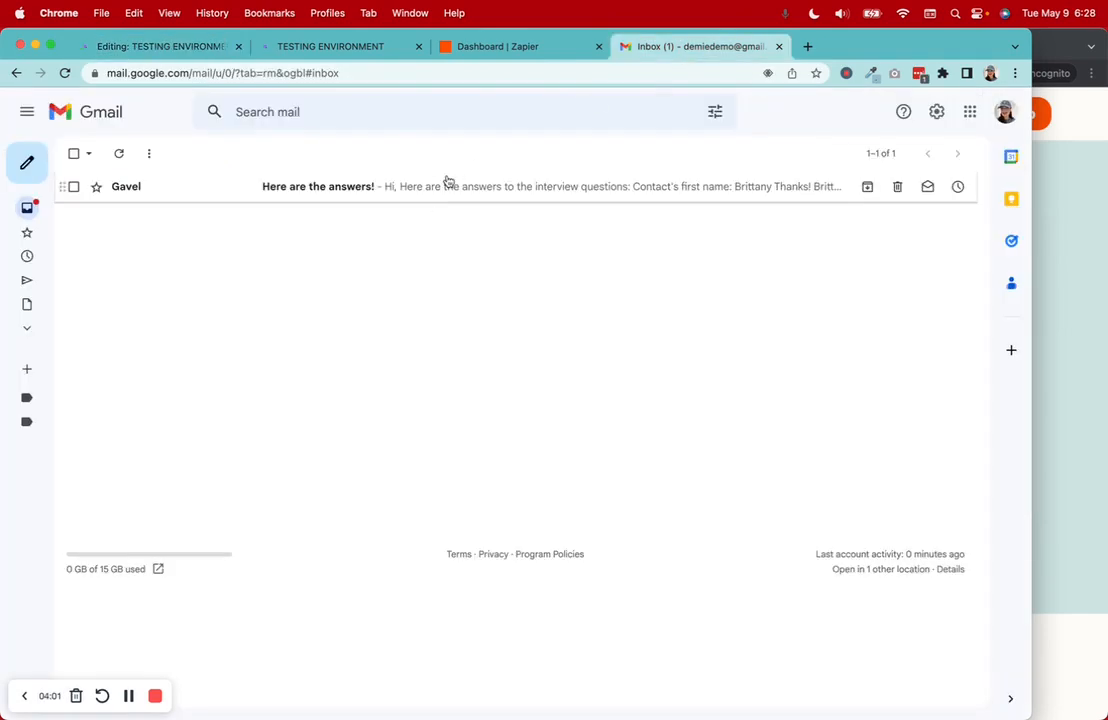
left_click(448, 184)
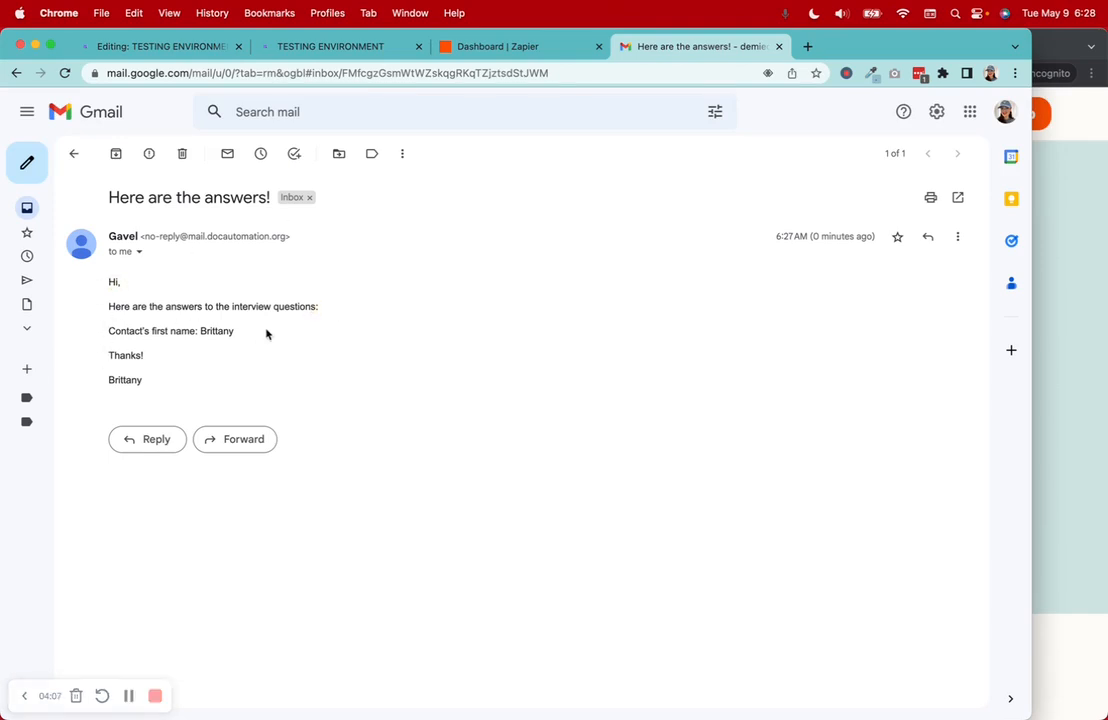
left_click_drag(195, 347, 141, 395)
key("ctrl+c")
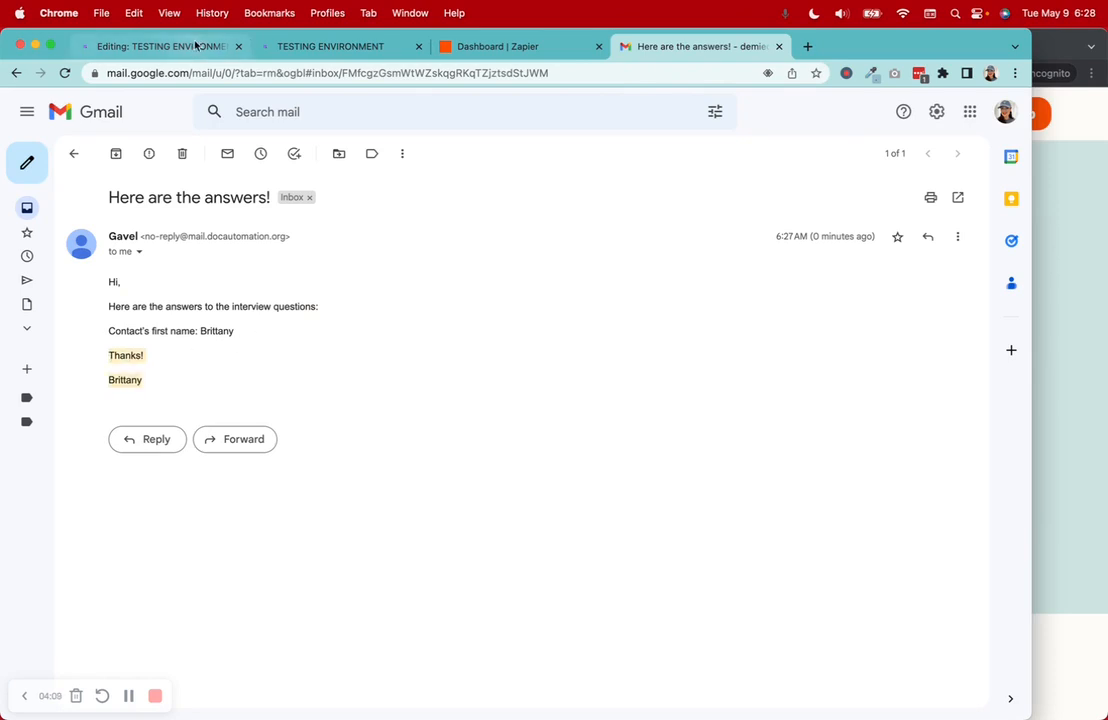
Step: Paste the clipboard into the email body field and save the workflow
left_click(195, 47)
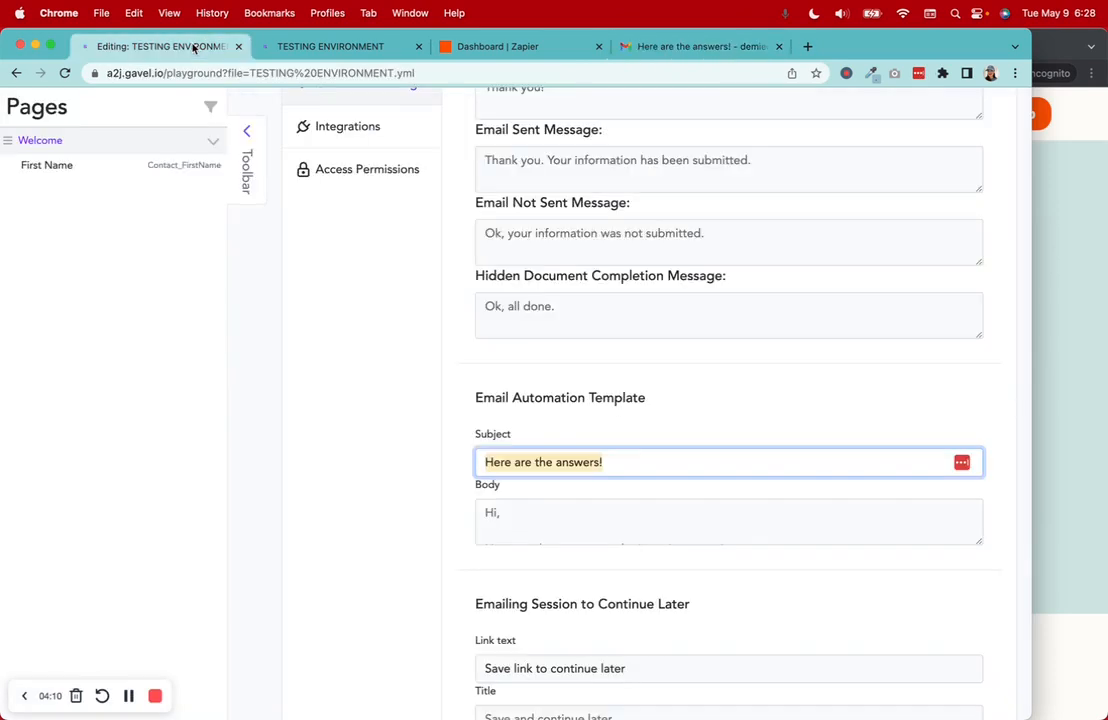
left_click(517, 502)
key("ctrl+v")
scroll(519, 499, "up", 3)
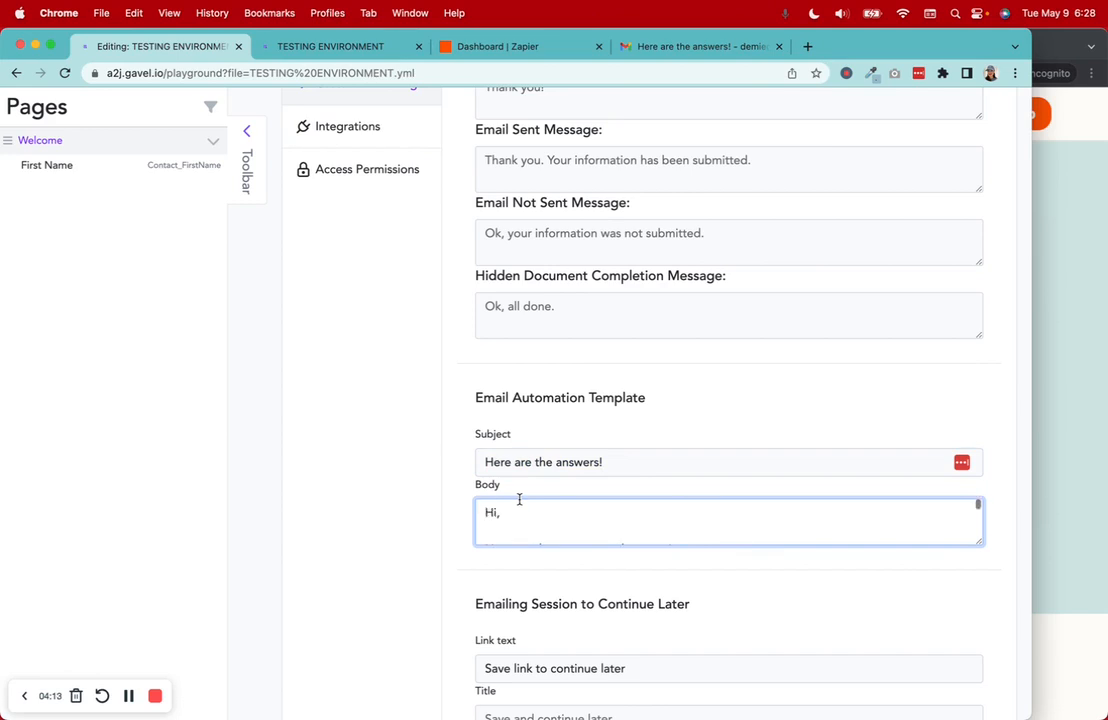
scroll(519, 499, "up", 5)
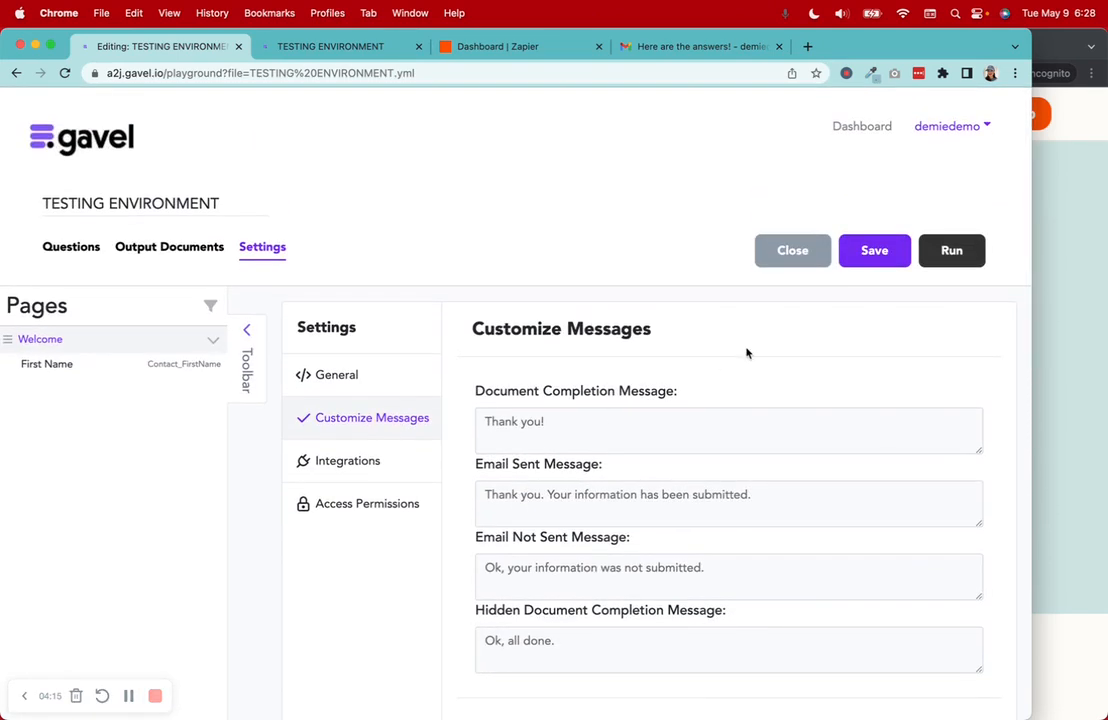
left_click(871, 255)
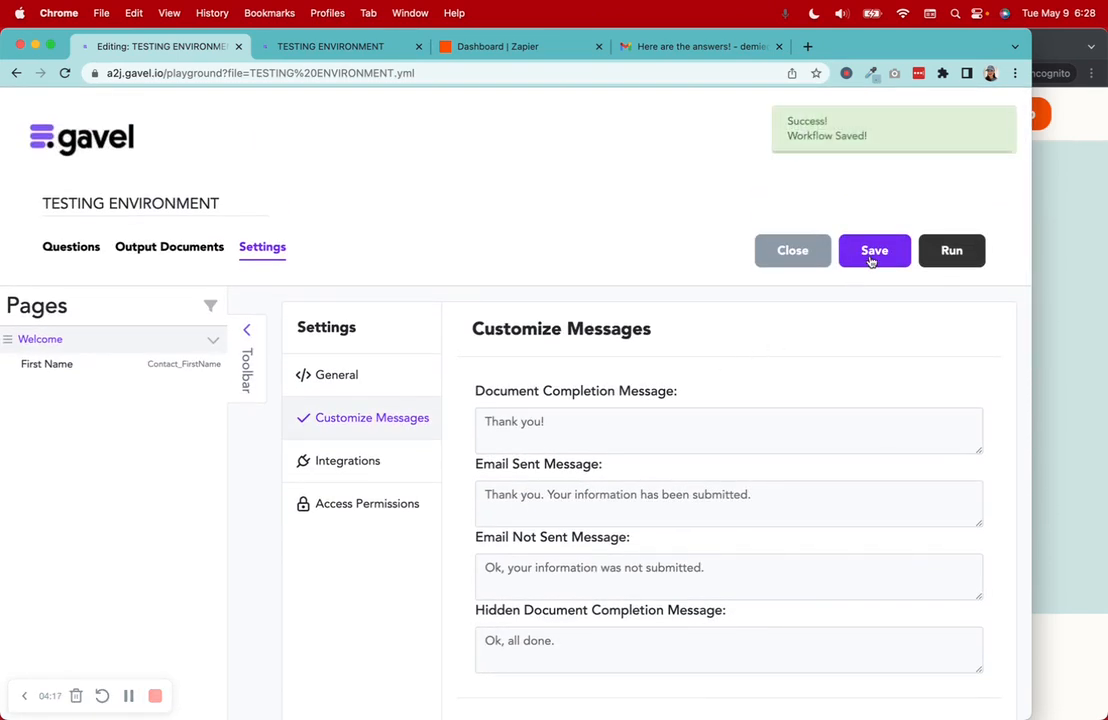
Step: Check the finalized-documents recipient e-mail on the Output Documents page
left_click(661, 47)
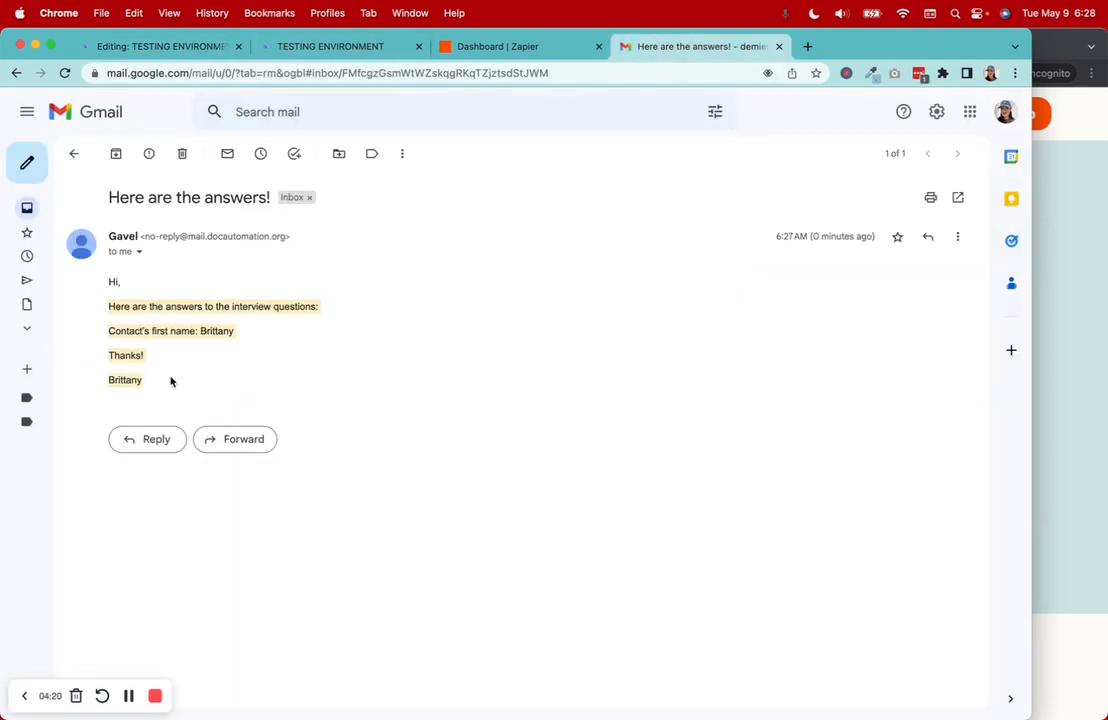
left_click(205, 50)
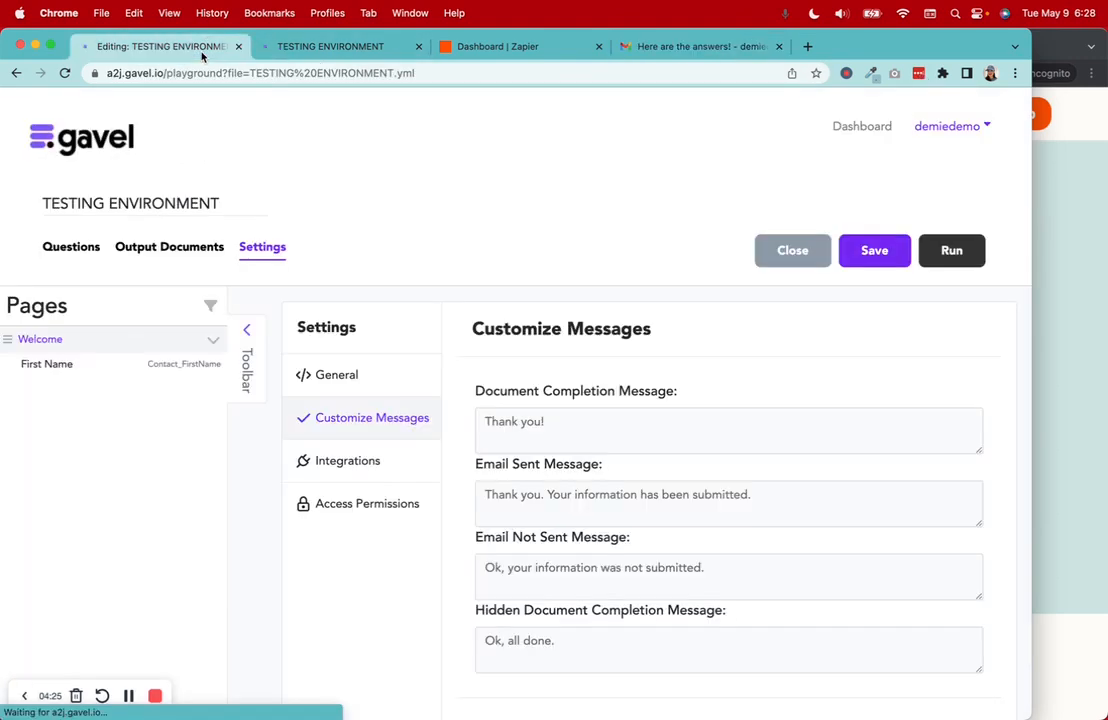
left_click(171, 244)
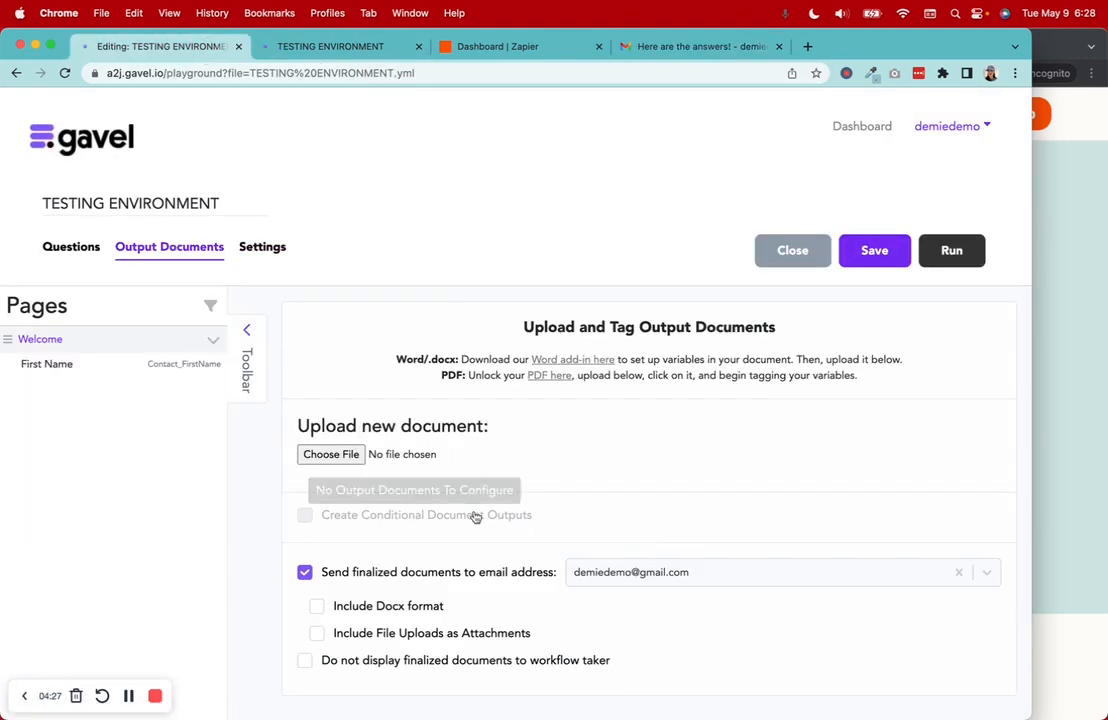
left_click(705, 573)
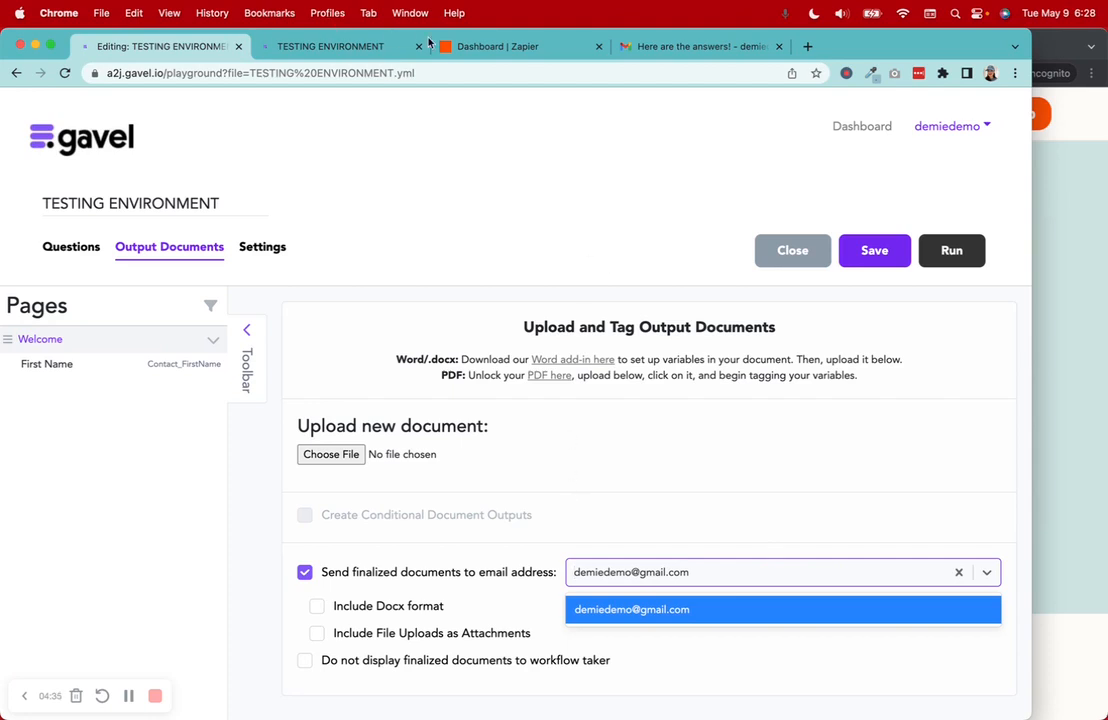
Step: Start a new Zap on the Zapier dashboard connecting Gavel with Gmail
left_click(480, 55)
left_click(457, 324)
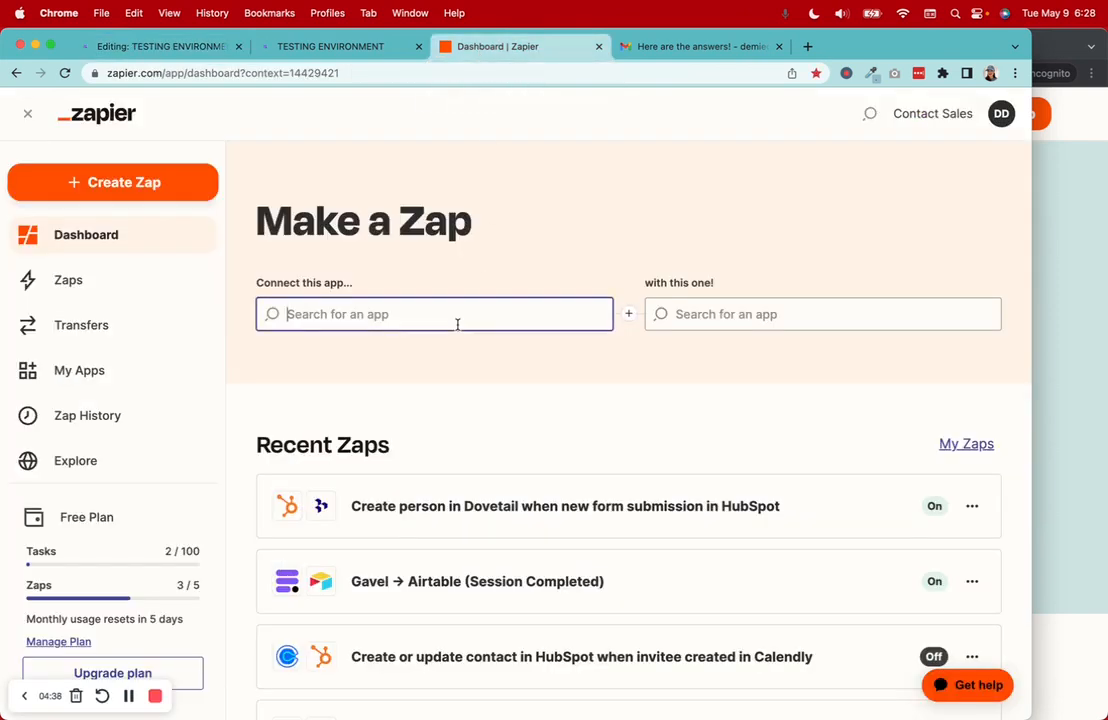
type("gavel")
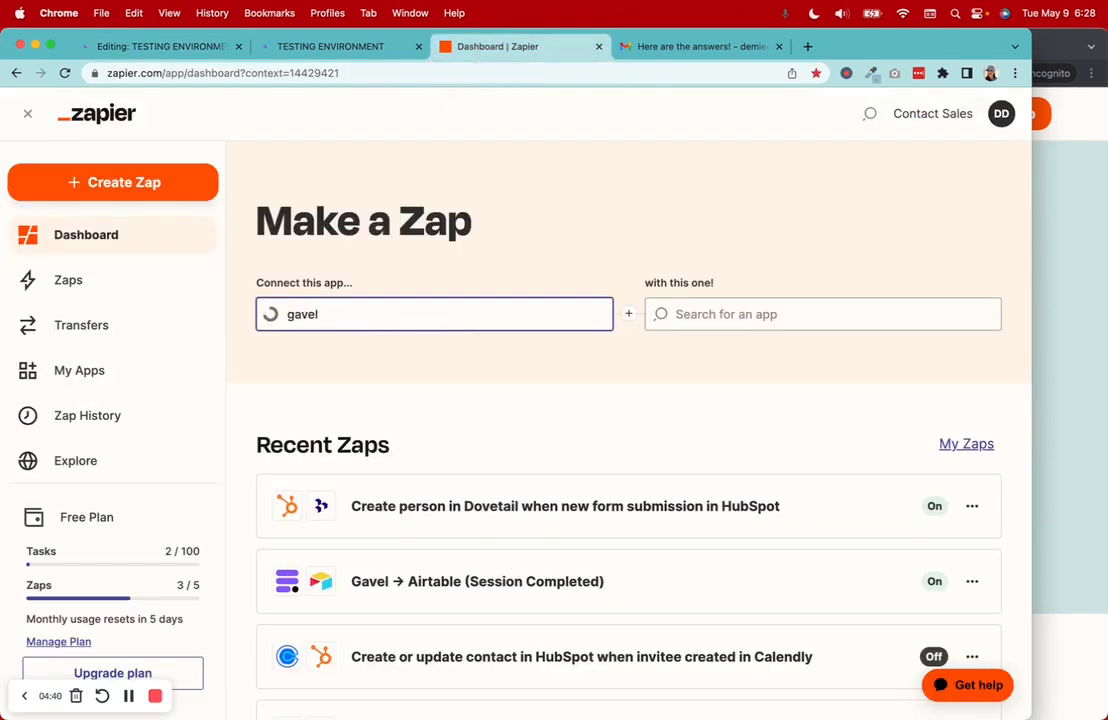
left_click(456, 365)
left_click(725, 316)
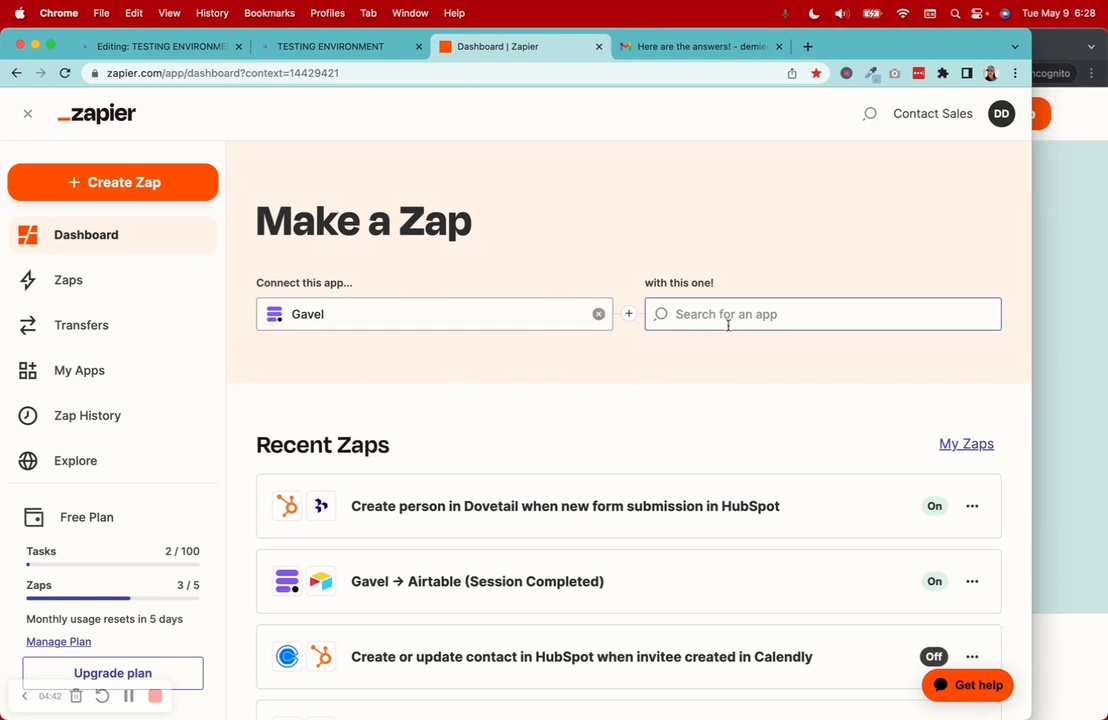
type("gmail")
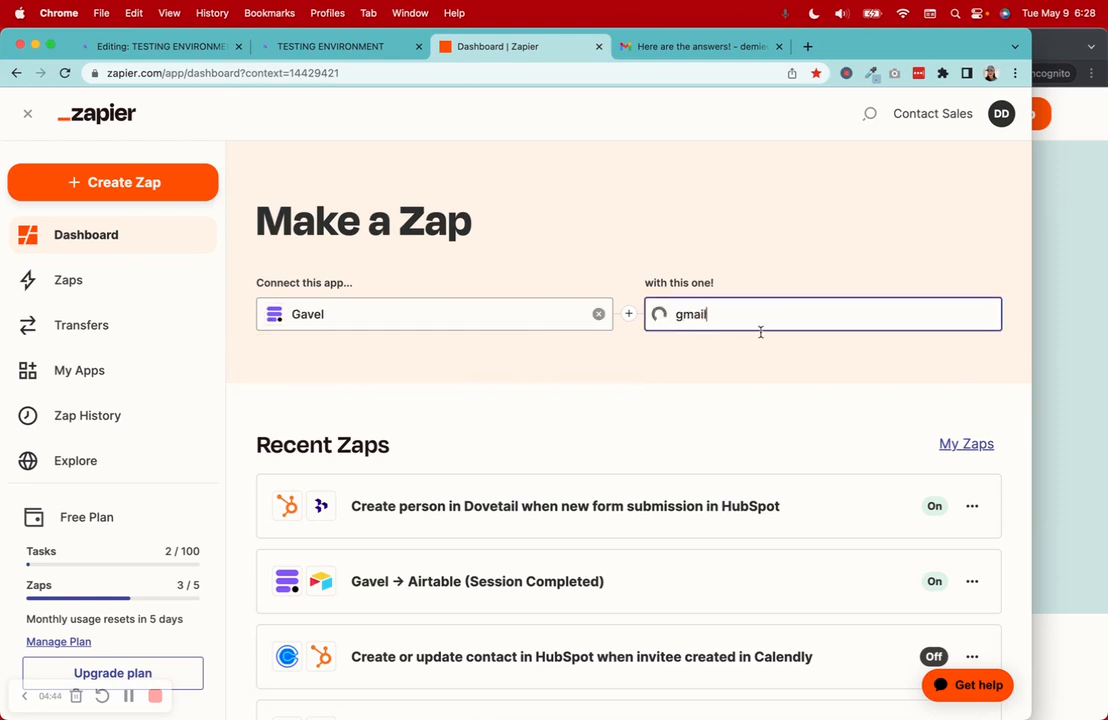
left_click(731, 360)
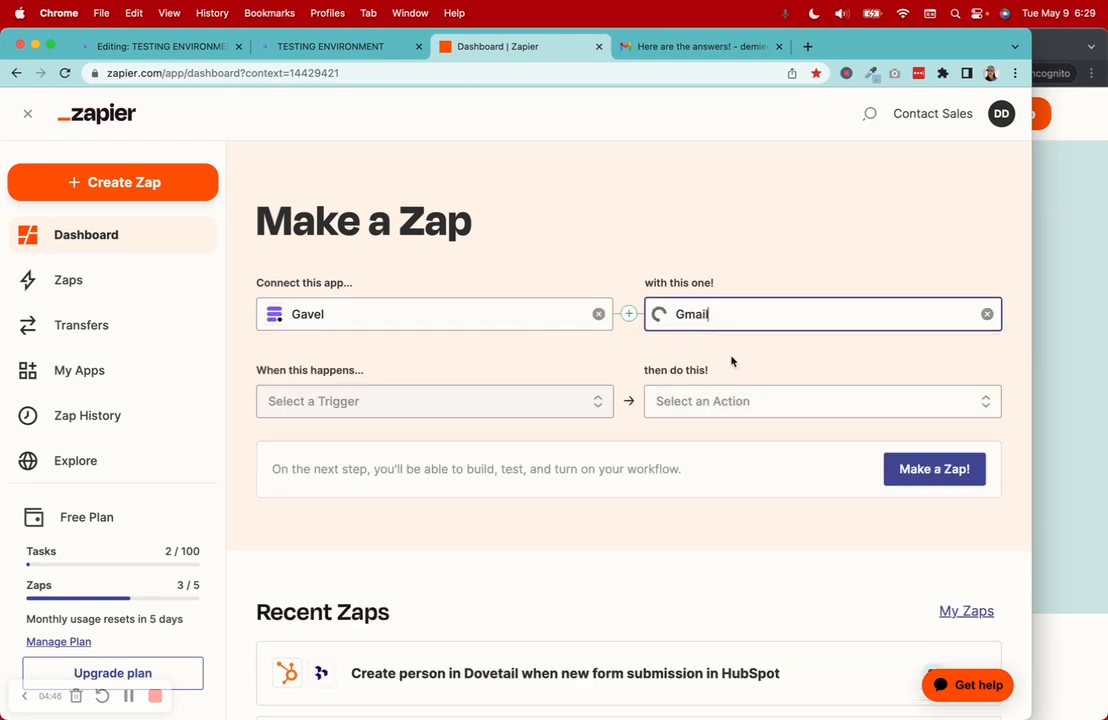
Step: Pick Workflow Completed as the Gavel trigger and Send Email as the Gmail action
left_click(315, 401)
left_click(324, 440)
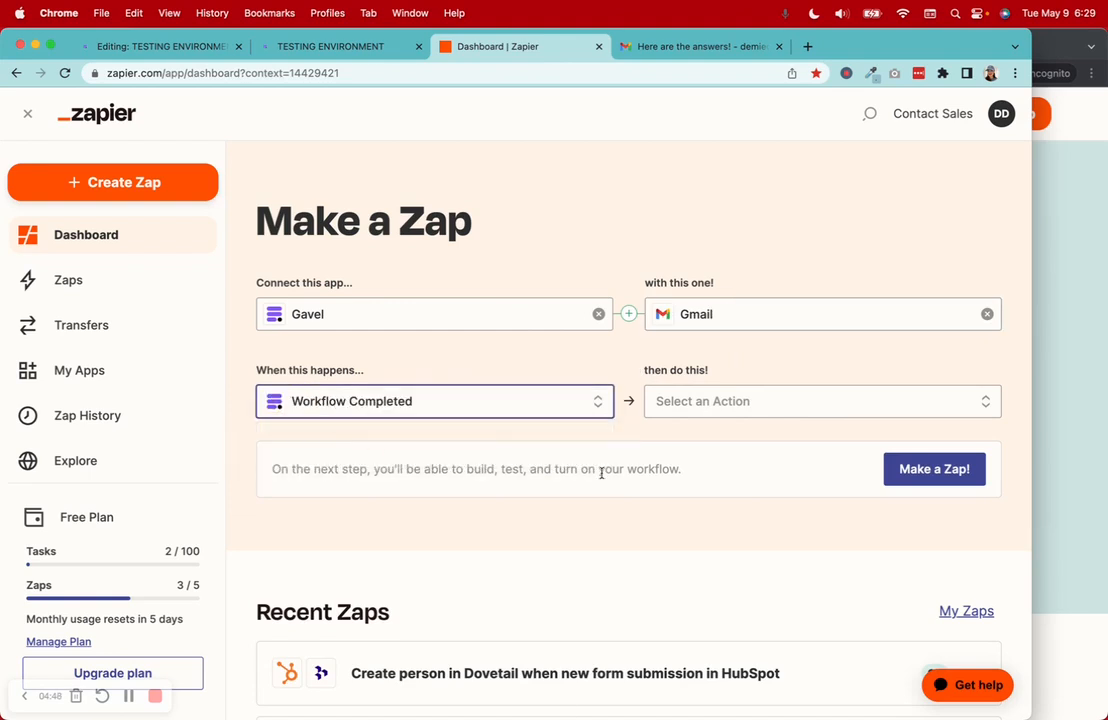
left_click(713, 399)
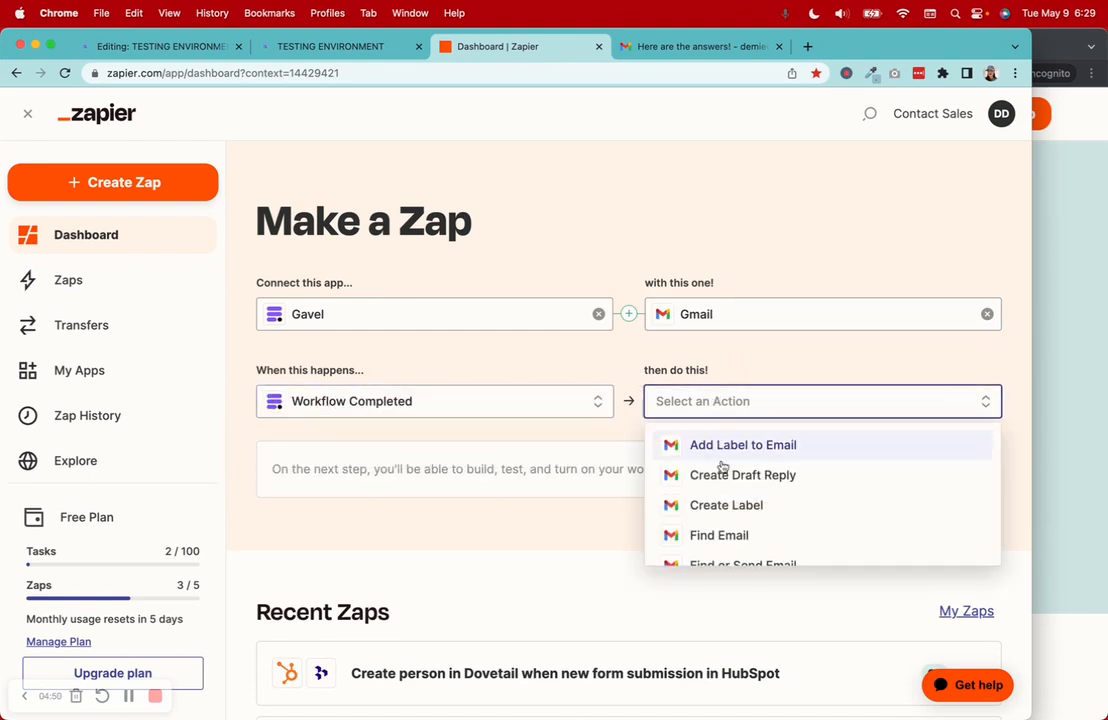
scroll(728, 513, "down", 2)
scroll(728, 513, "down", 3)
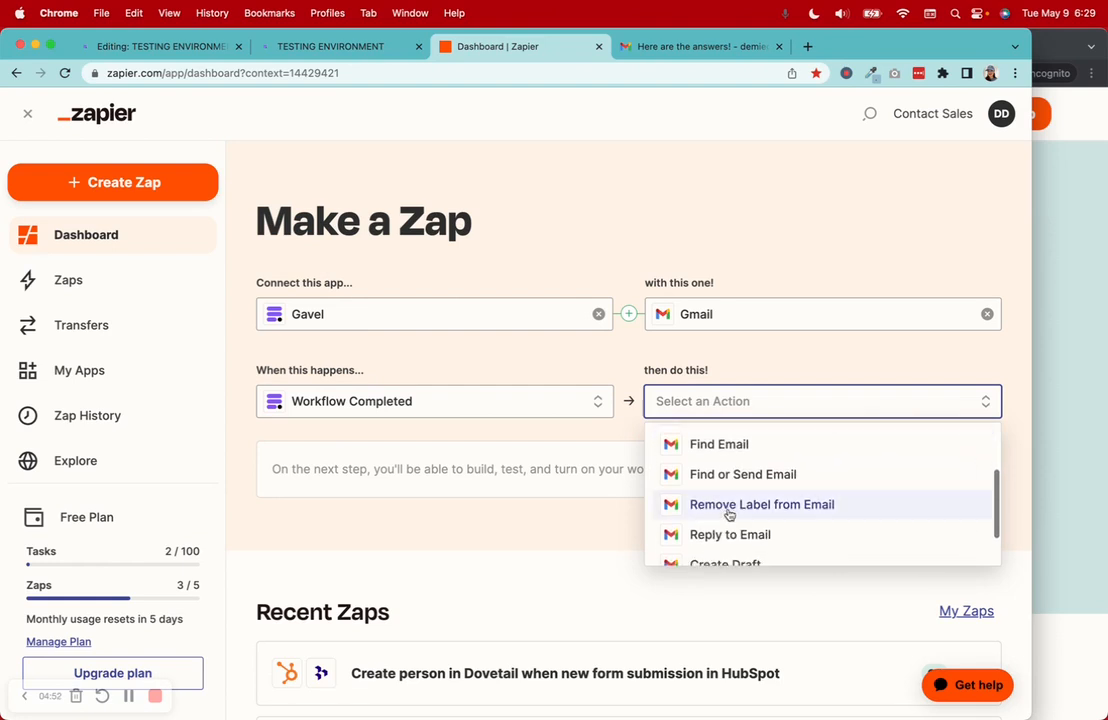
scroll(728, 514, "down", 1)
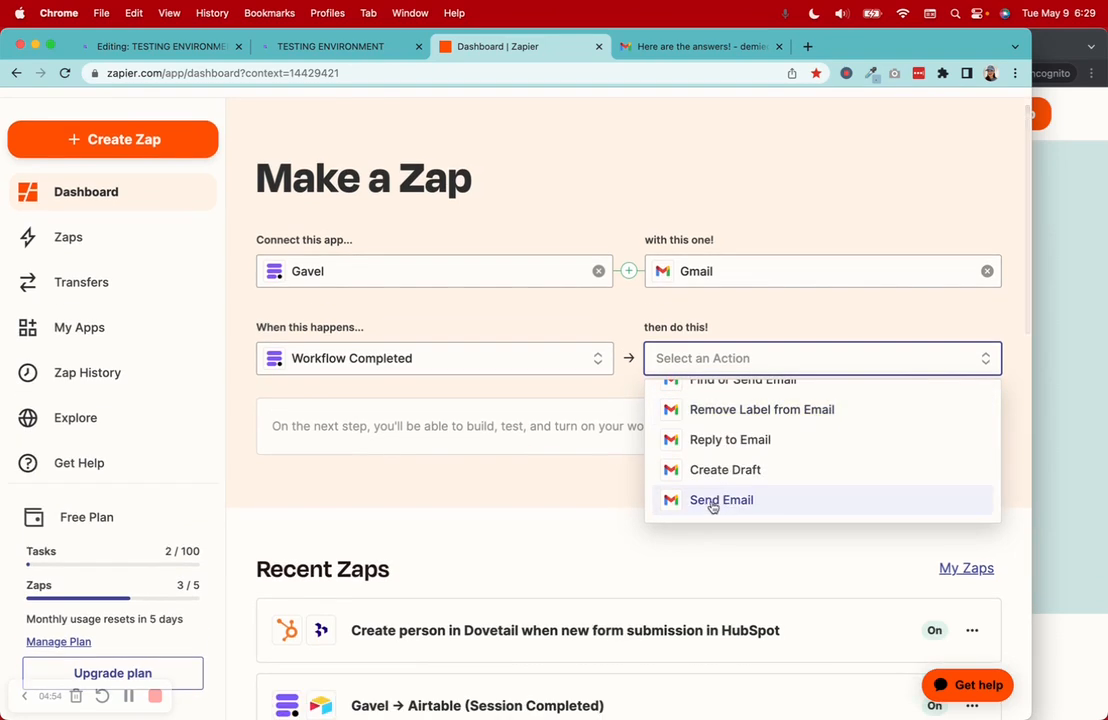
left_click(713, 505)
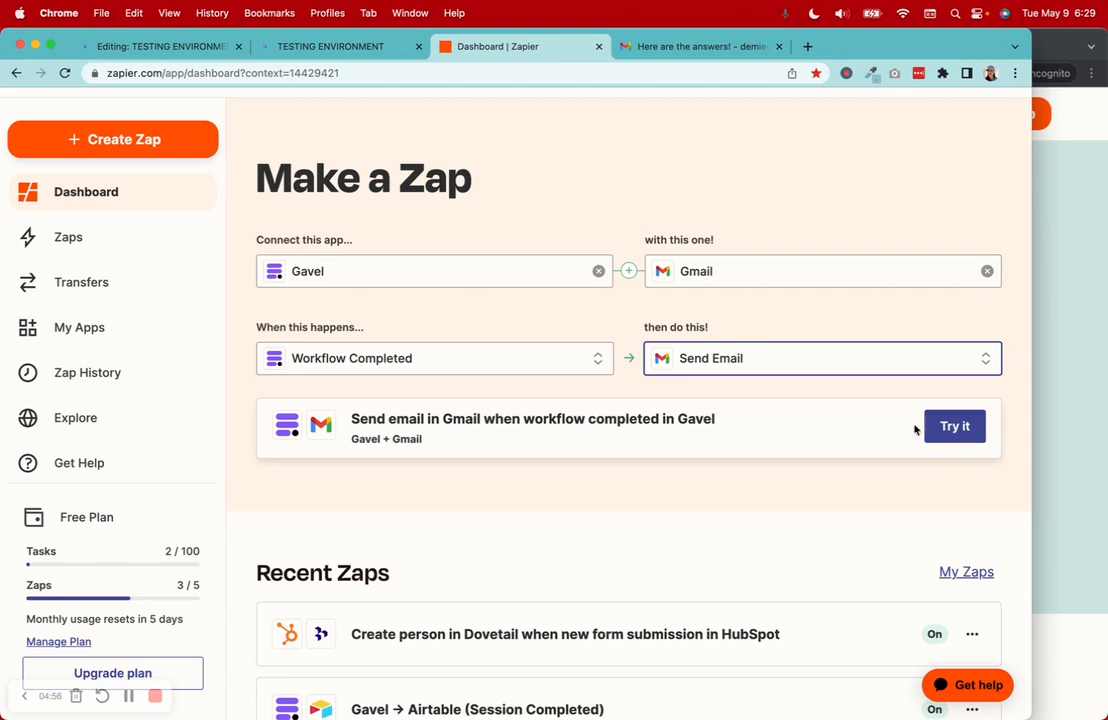
Step: Create the Zap and connect its Gavel trigger to the Gavel a2j account
left_click(955, 438)
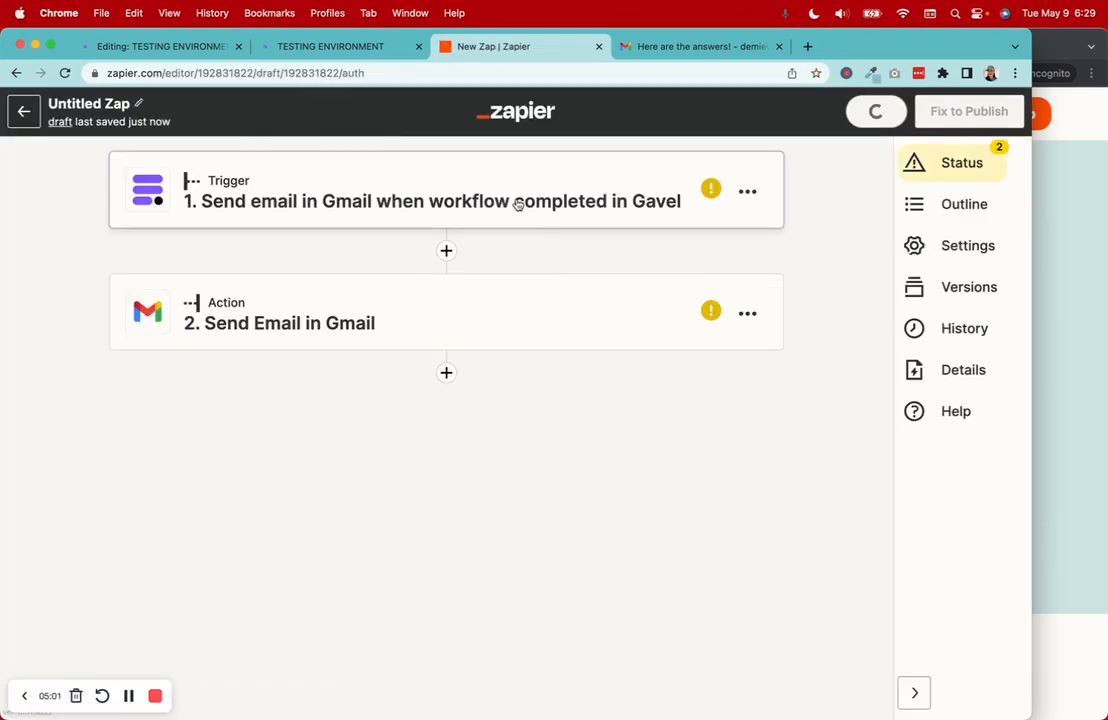
left_click(519, 205)
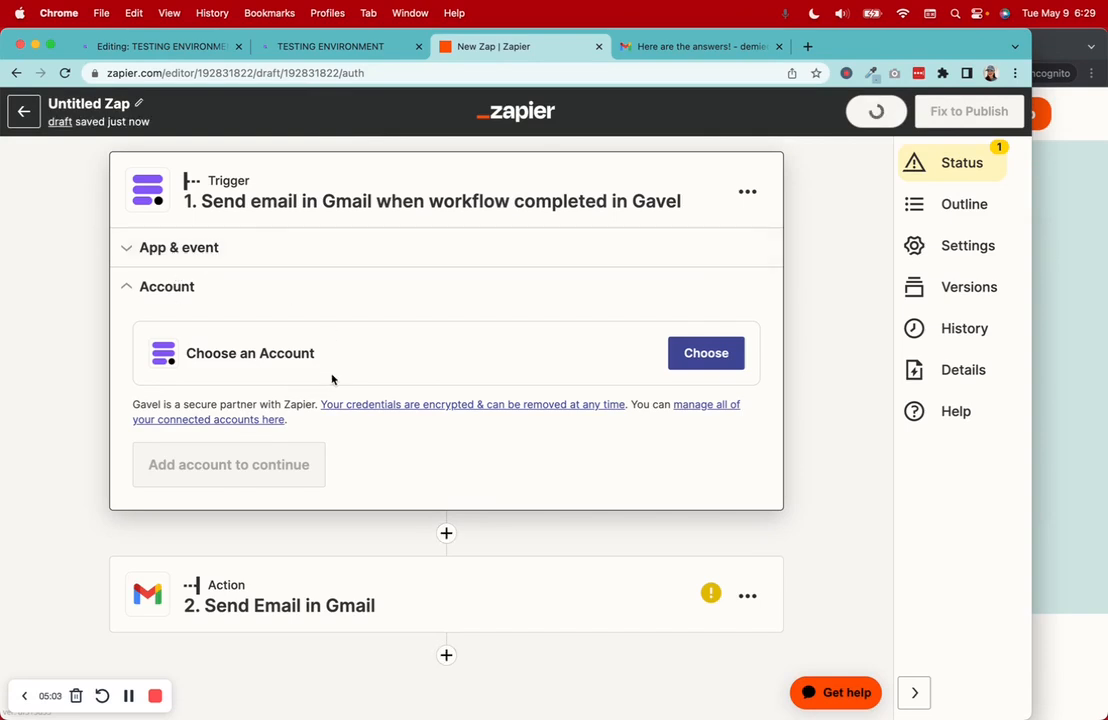
left_click(681, 350)
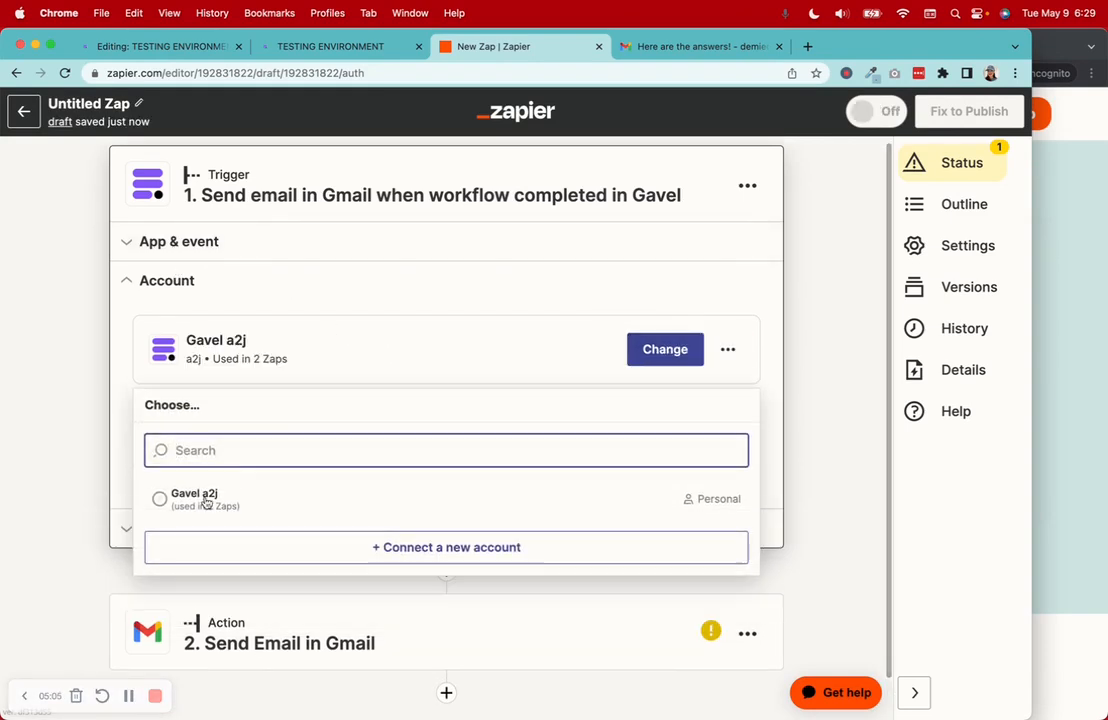
left_click(204, 506)
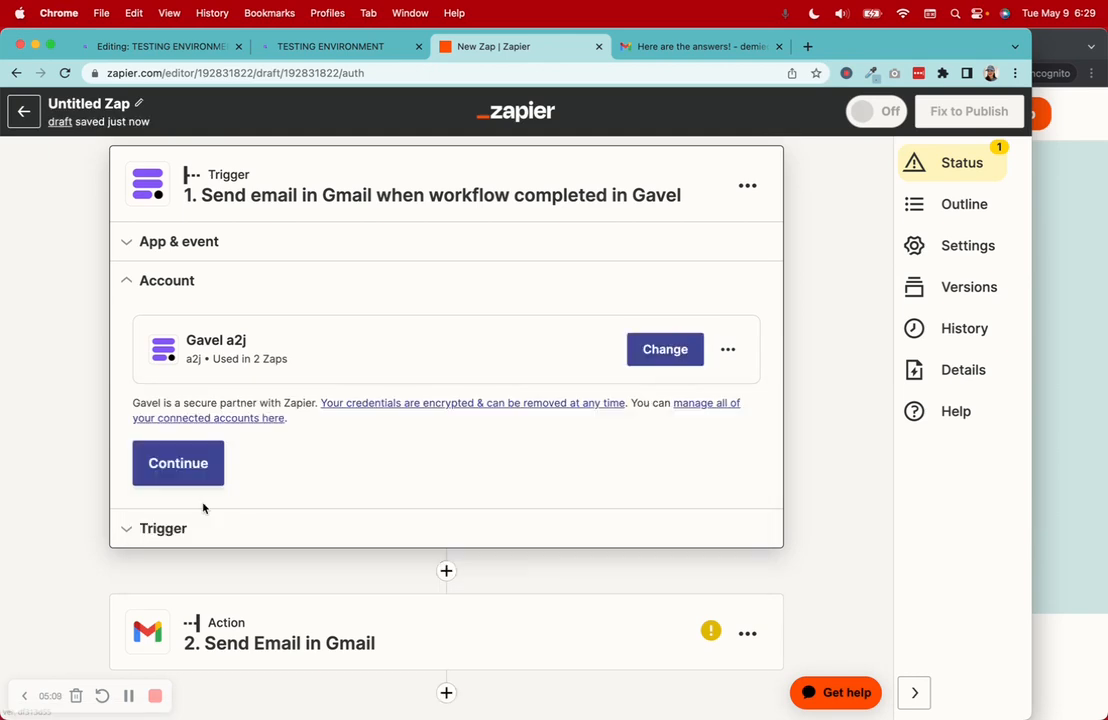
left_click(222, 463)
Step: Set the trigger's workflow to TESTING ENVIRONMENT, test the trigger and continue
left_click(320, 400)
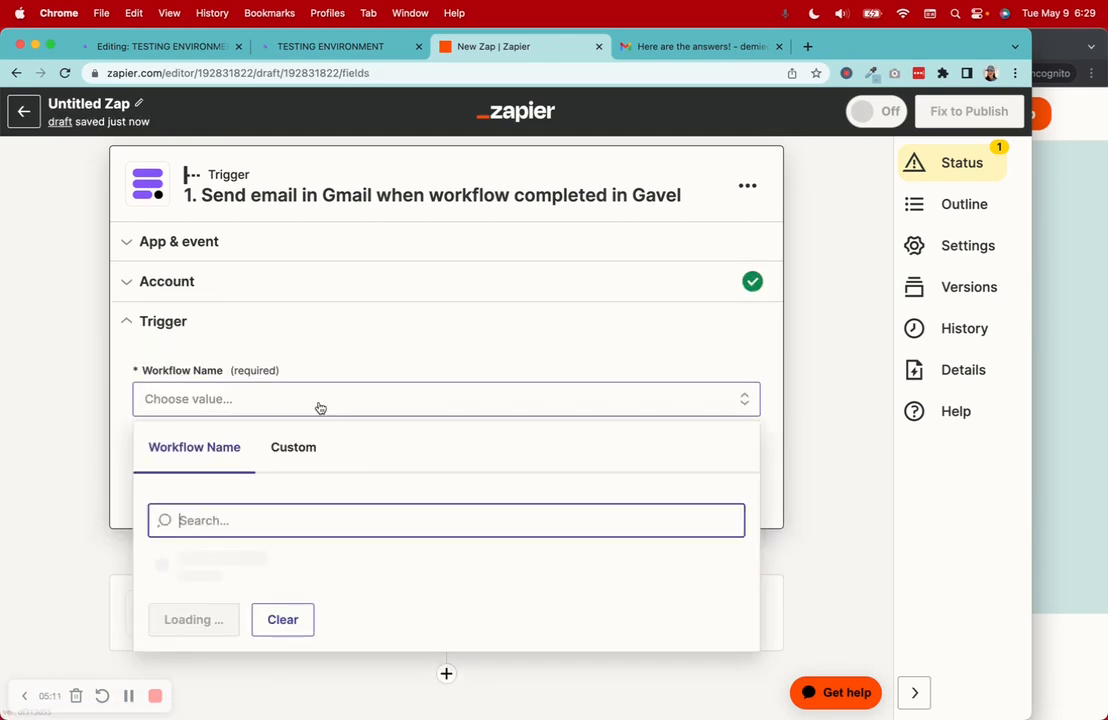
scroll(292, 502, "down", 5)
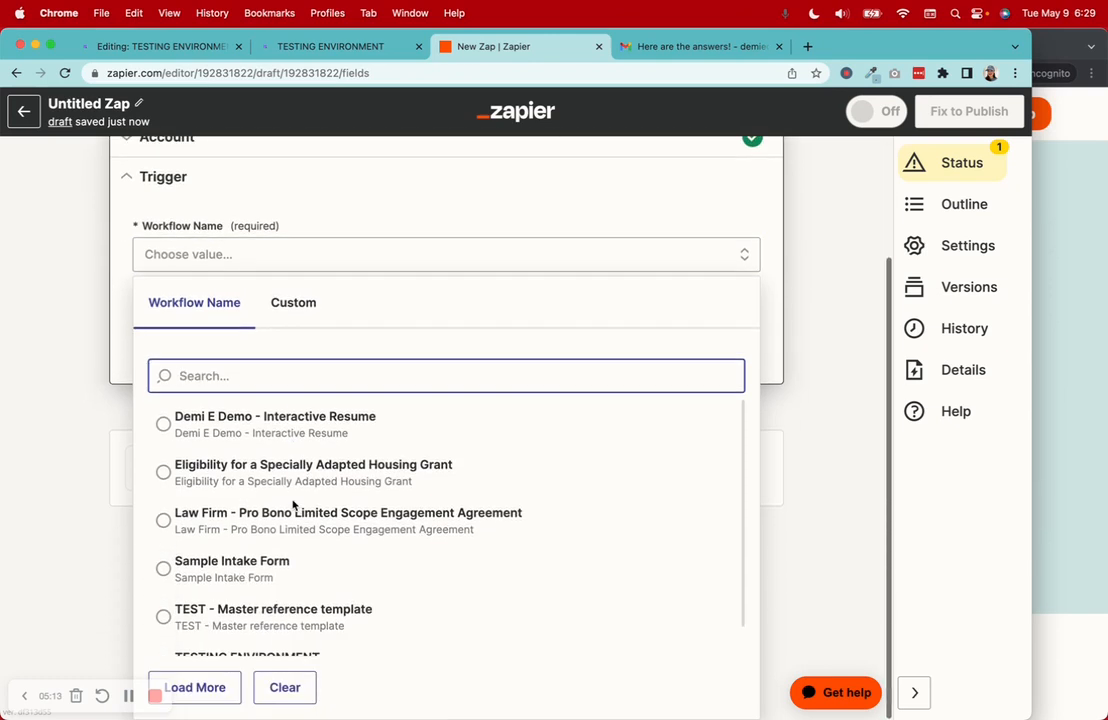
left_click(255, 638)
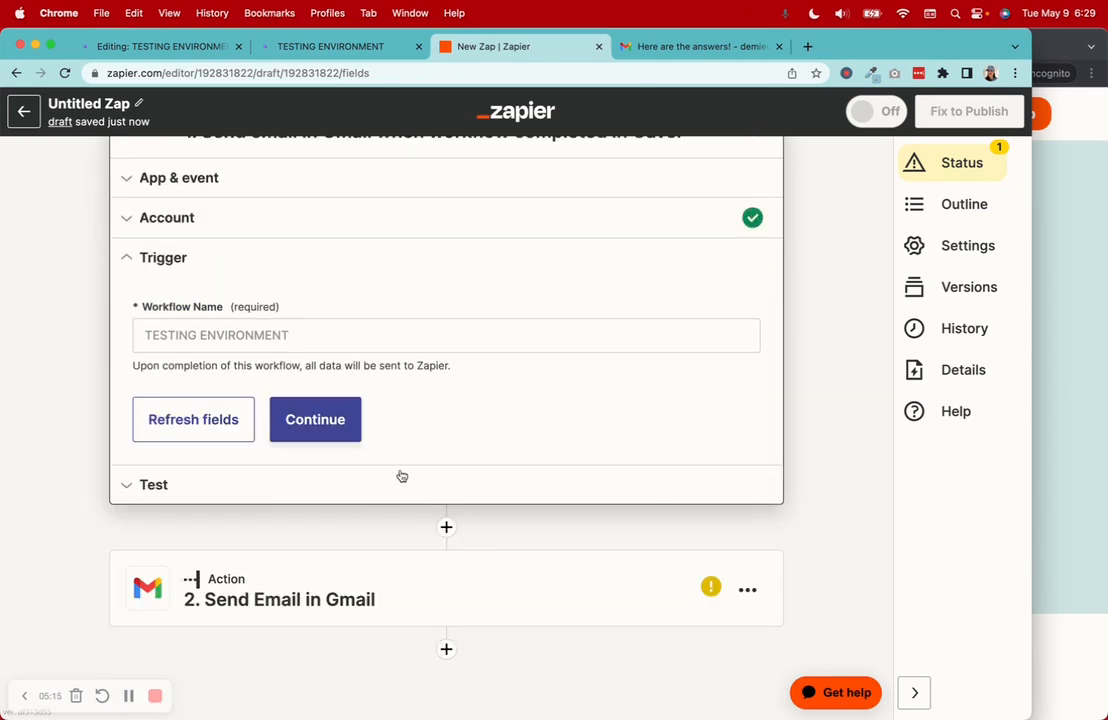
left_click(348, 404)
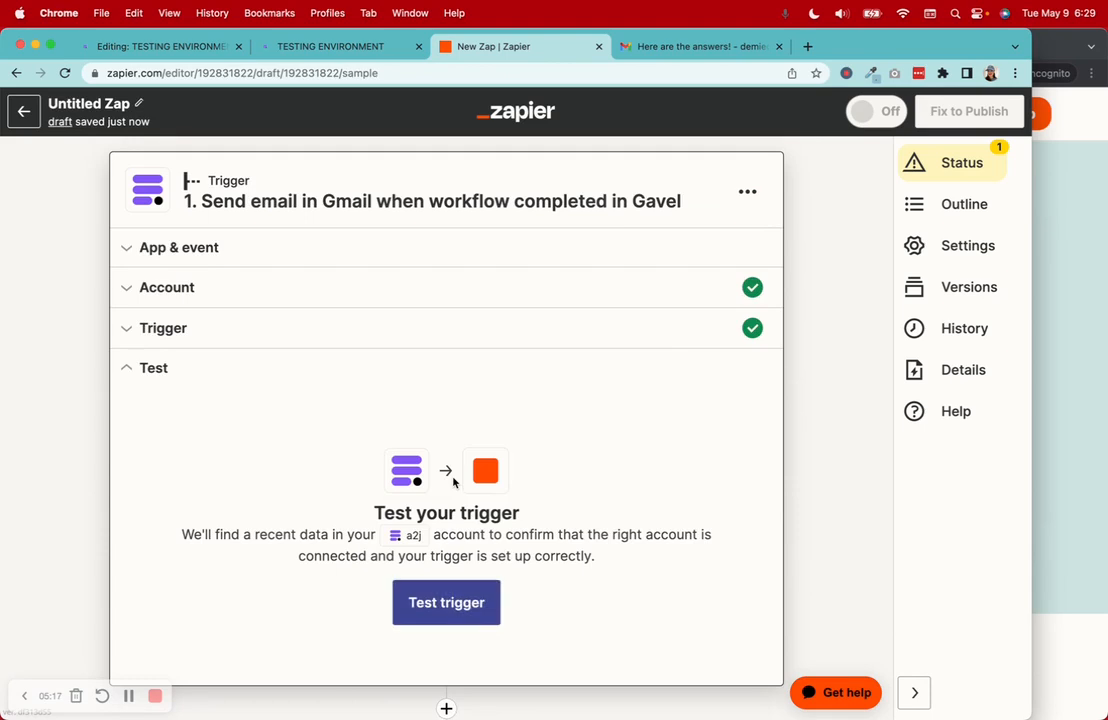
left_click(466, 614)
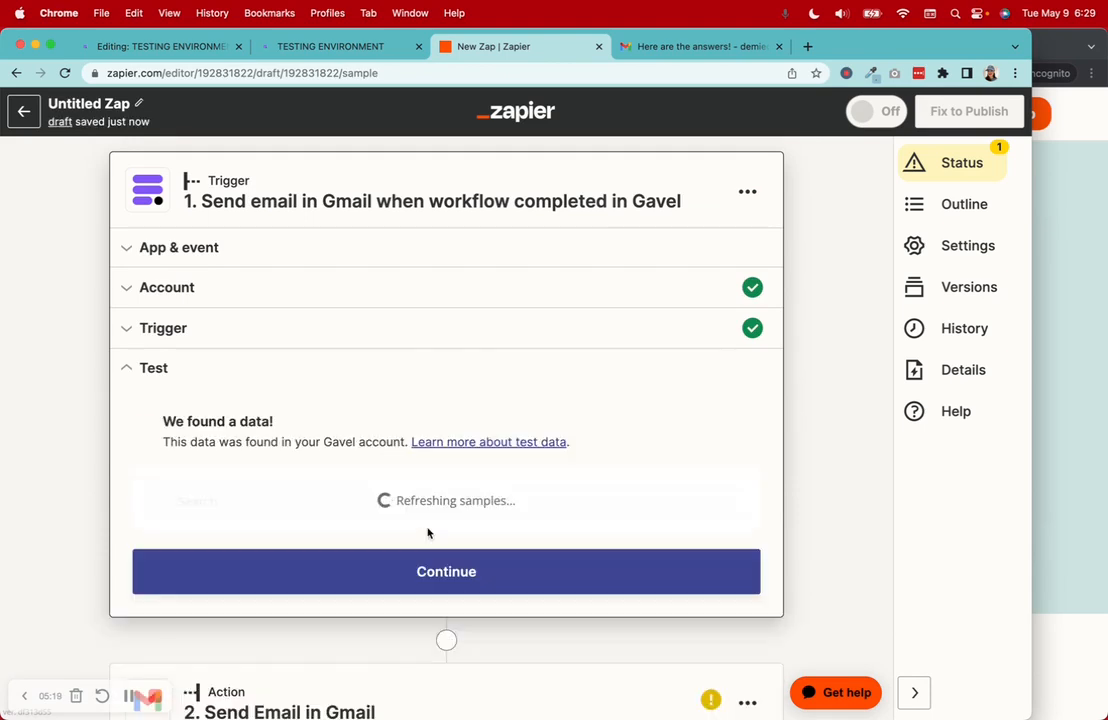
left_click(359, 661)
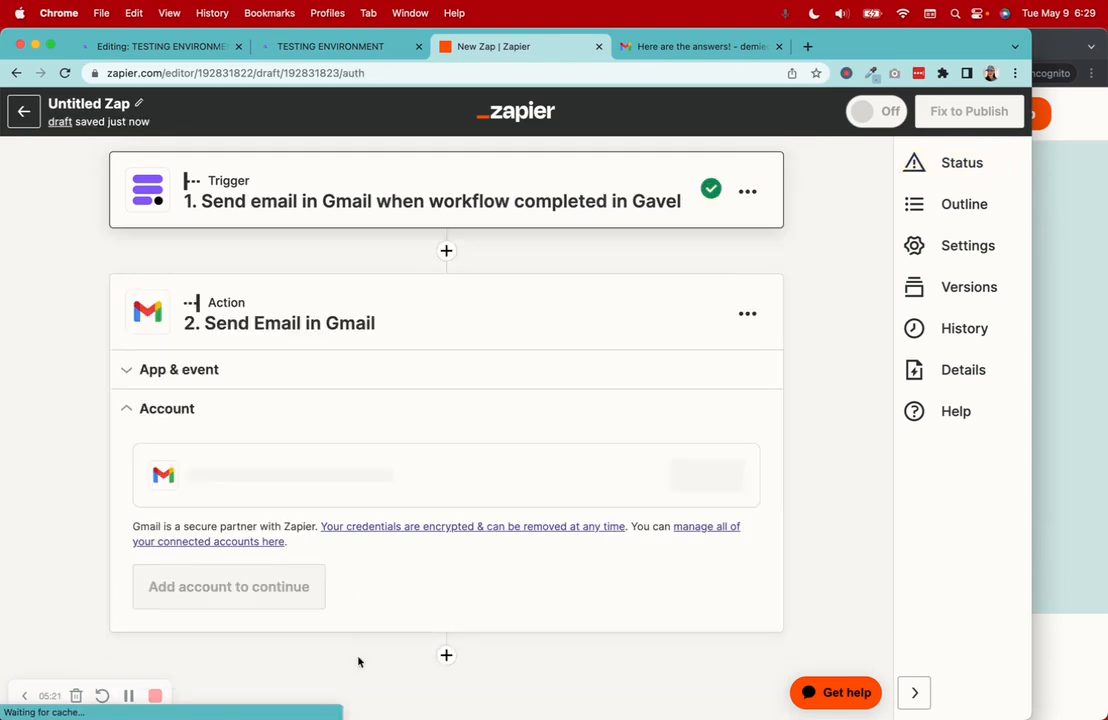
Step: Connect the Gmail action to the demo Google account and allow Zapier access
left_click(708, 472)
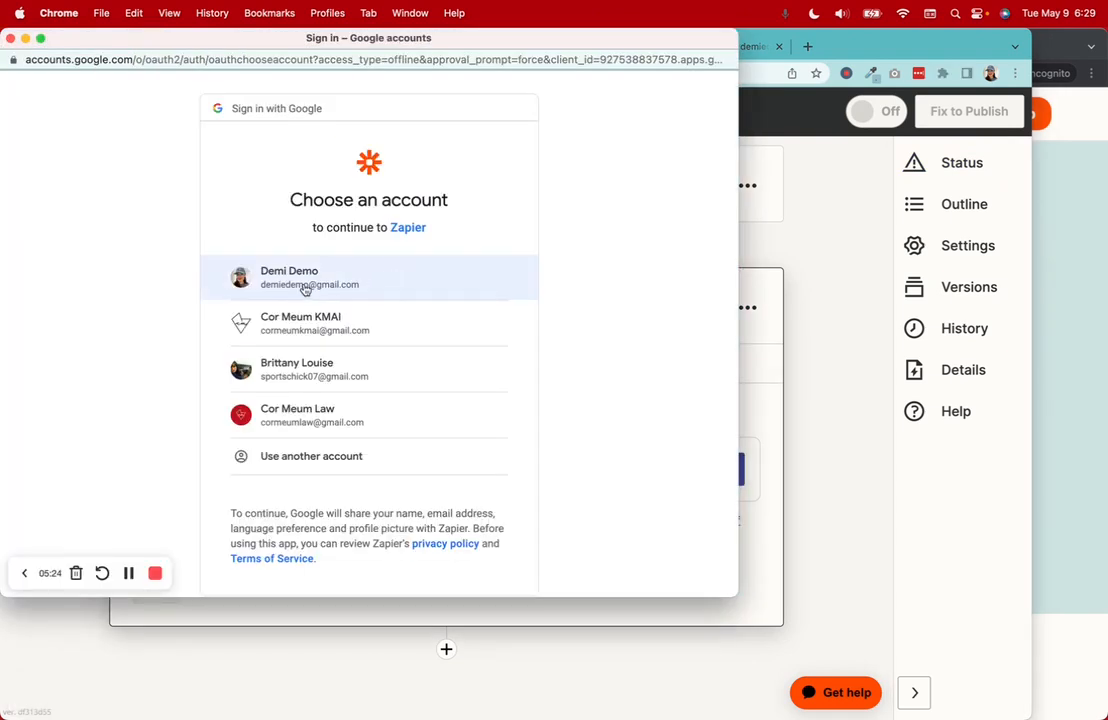
left_click(379, 286)
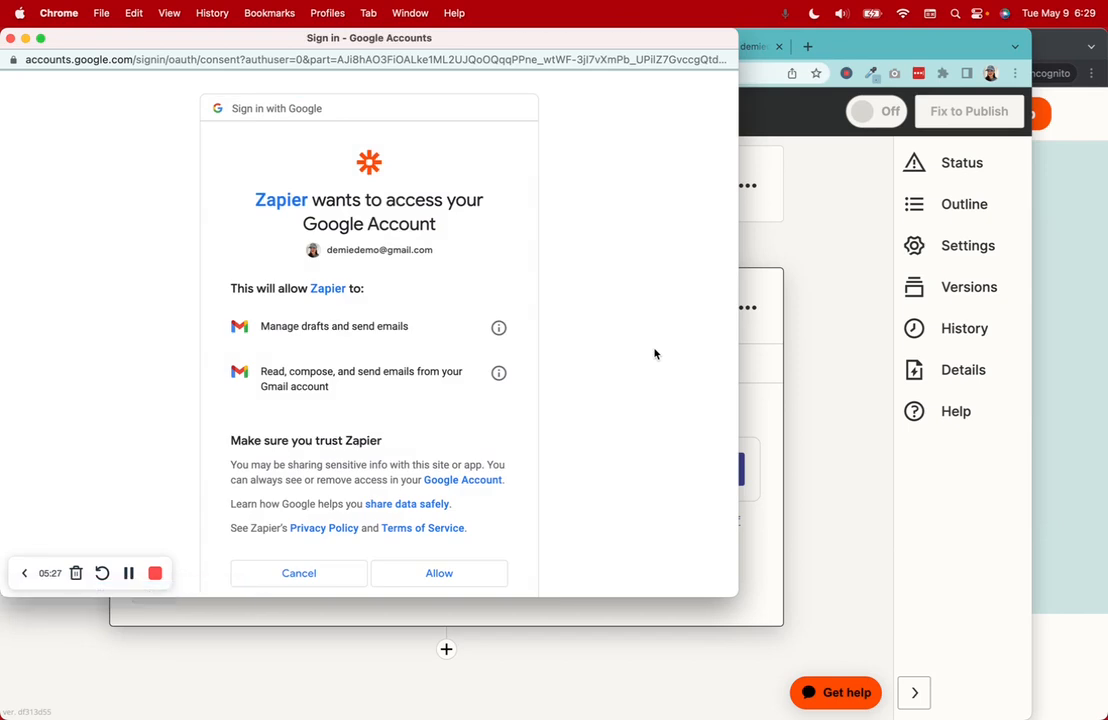
left_click(440, 573)
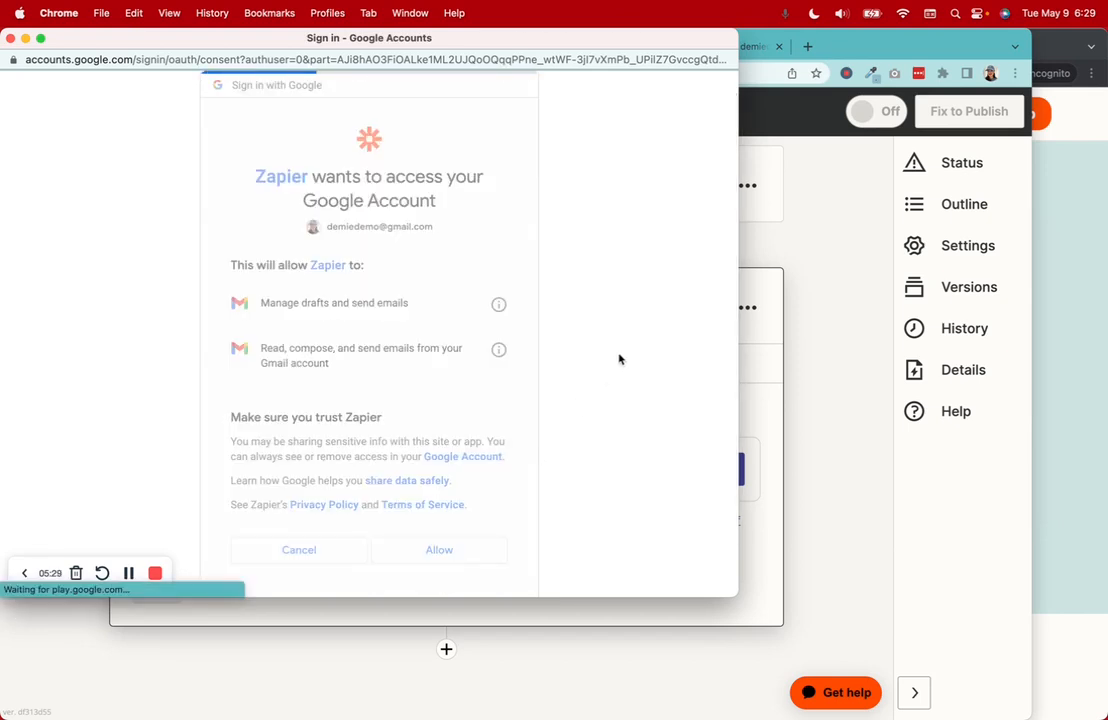
scroll(497, 524, "down", 1)
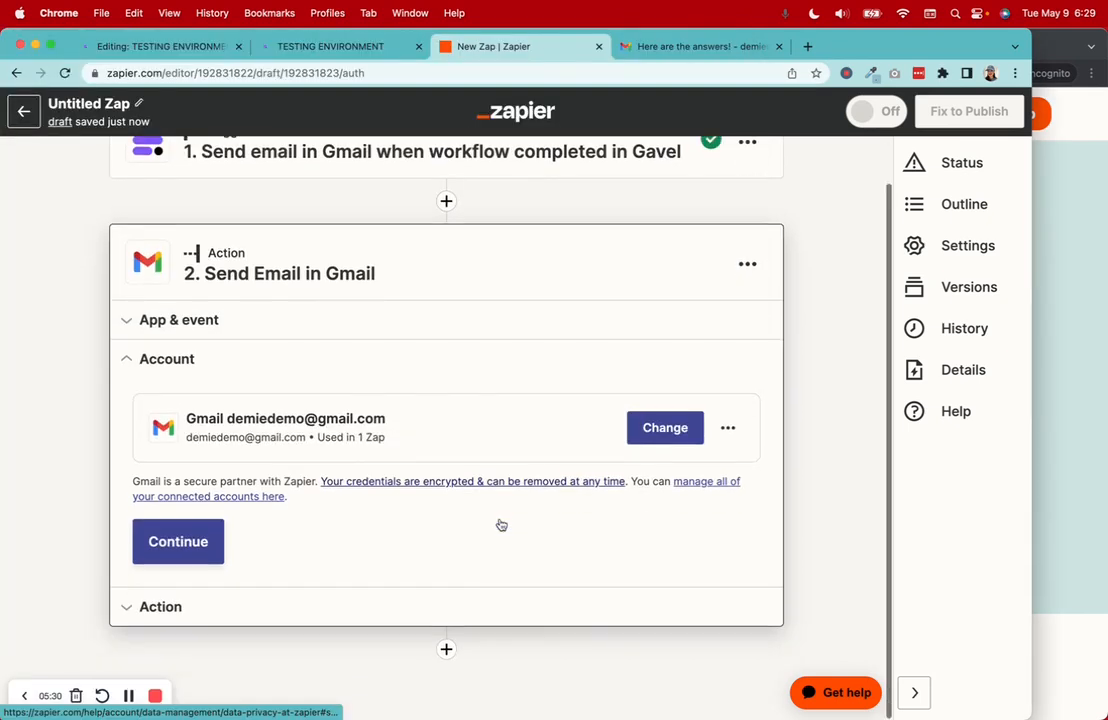
left_click(178, 542)
Step: Inspect the trigger data available to insert into the To field
scroll(505, 556, "down", 5)
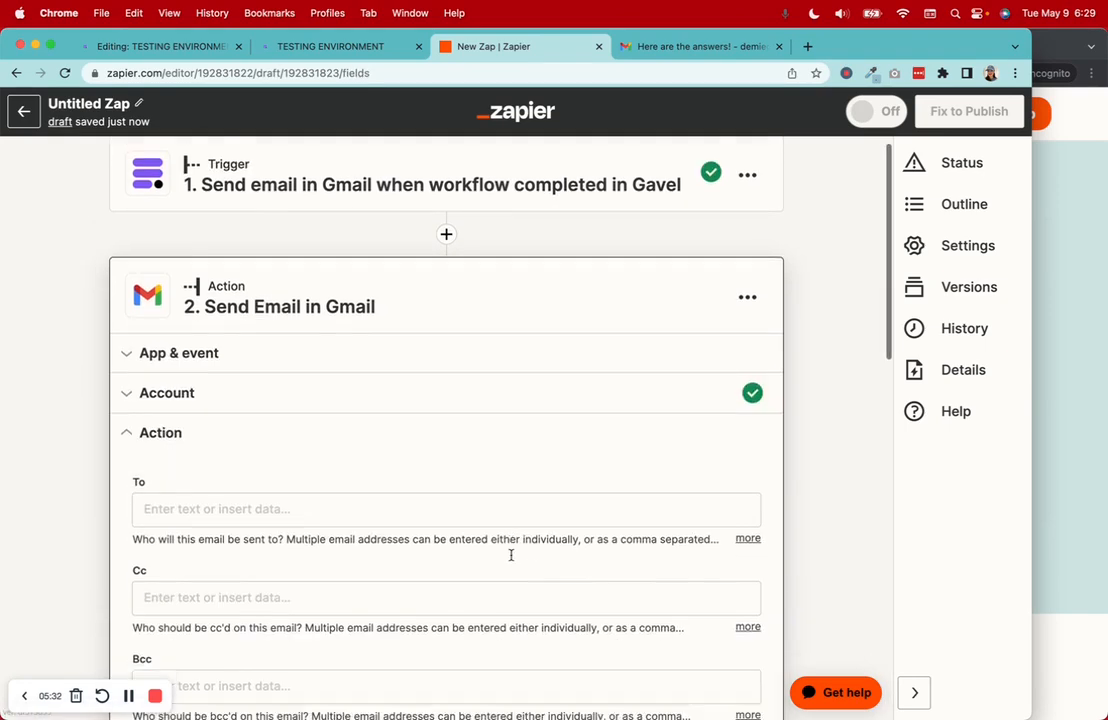
scroll(512, 559, "up", 4)
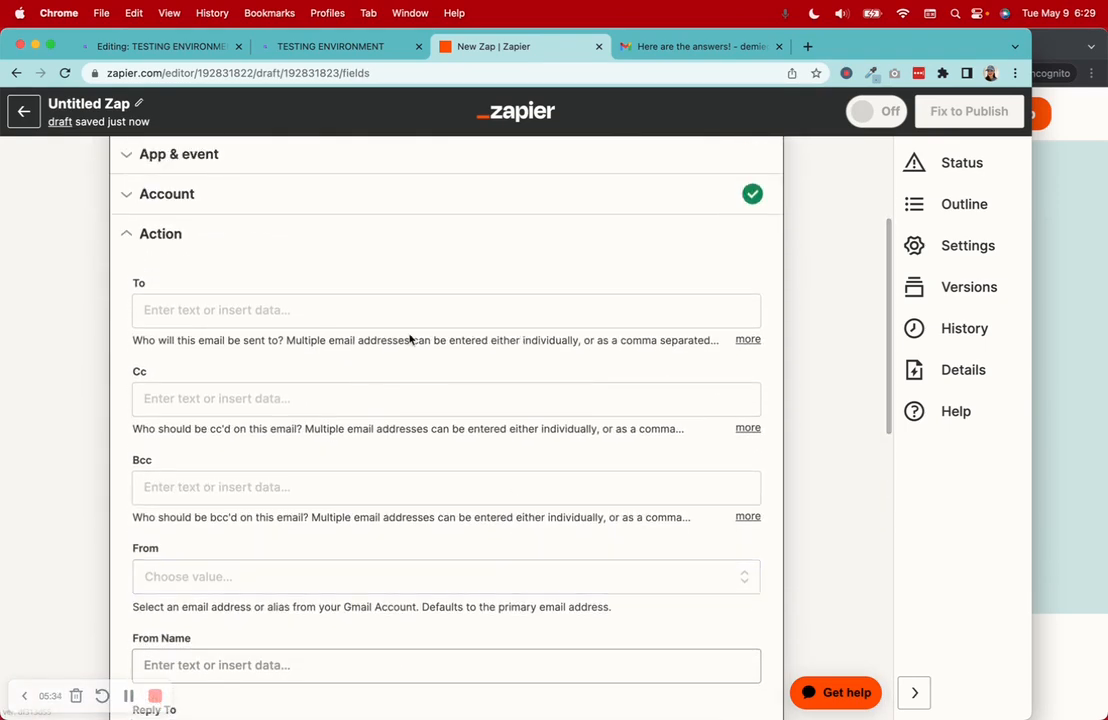
left_click(214, 307)
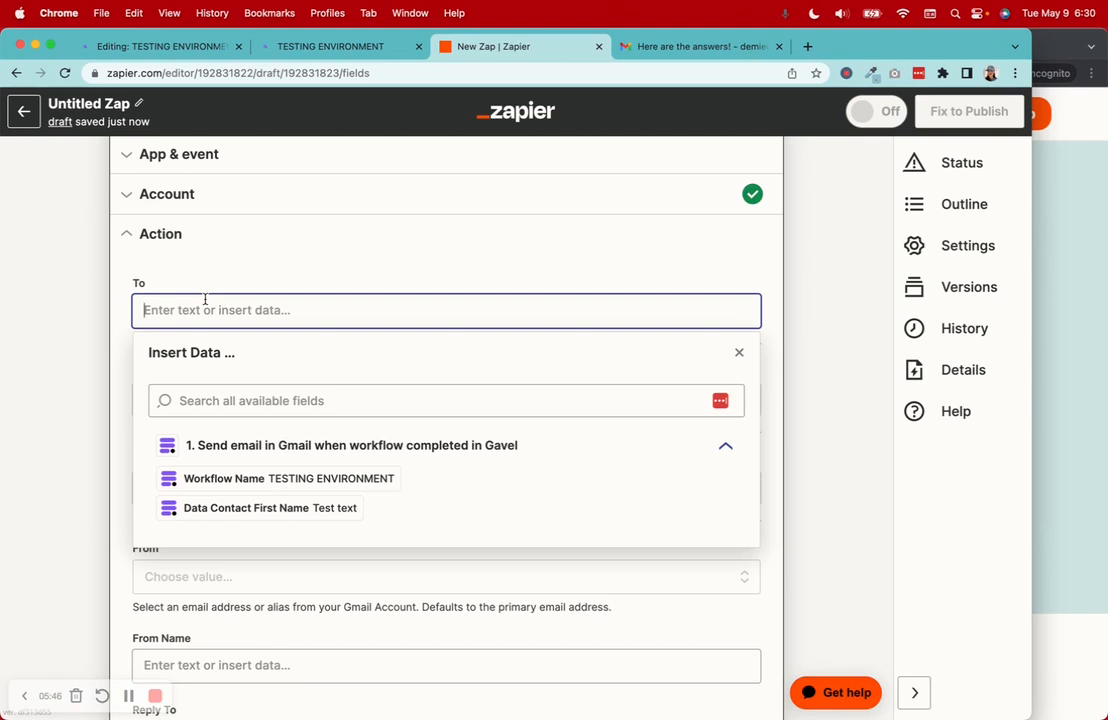
left_click(232, 585)
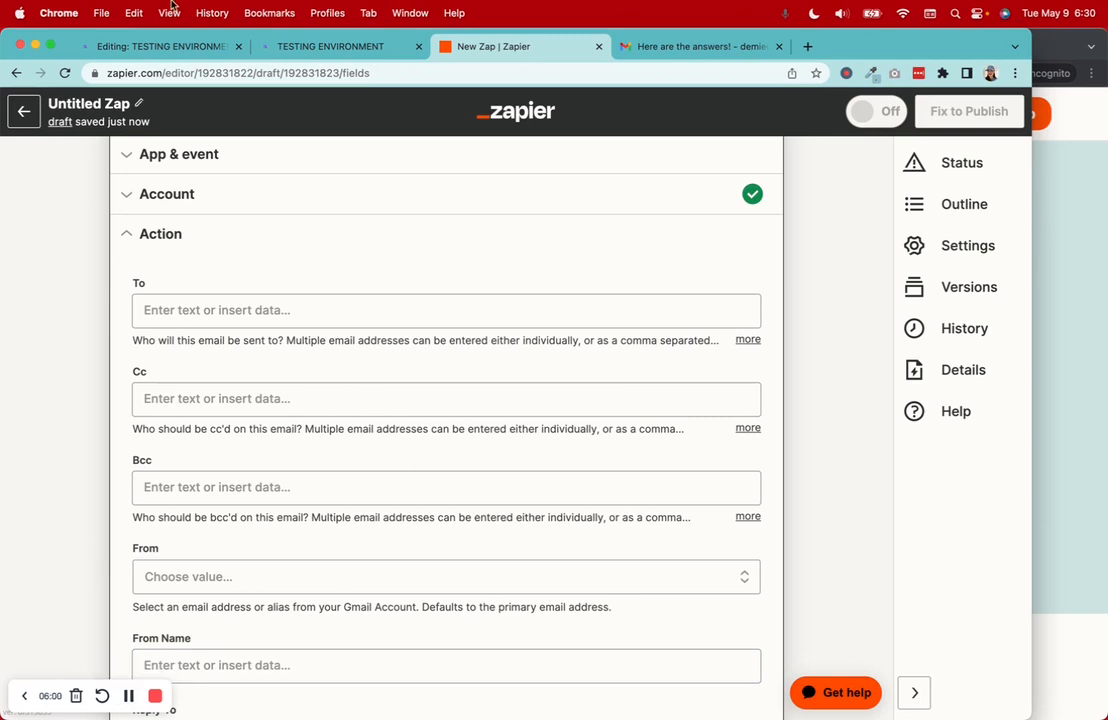
Step: Review the workflow's questions and variable names in the Gavel editor before returning to the Zap
left_click(153, 48)
left_click(99, 245)
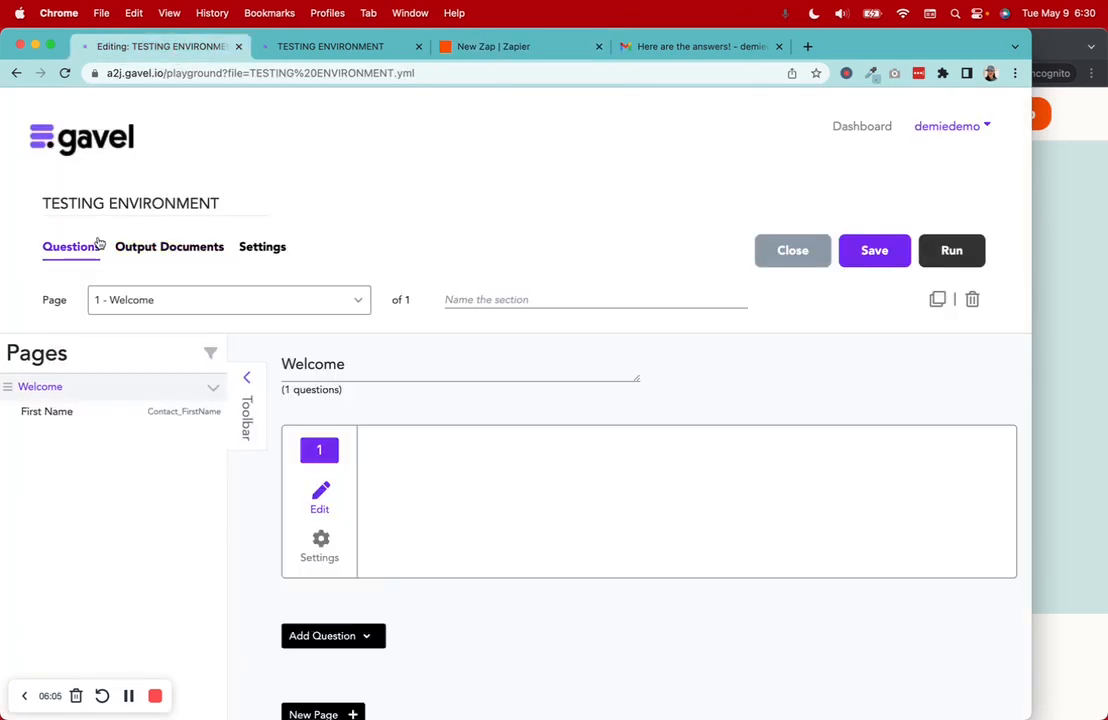
scroll(432, 496, "down", 3)
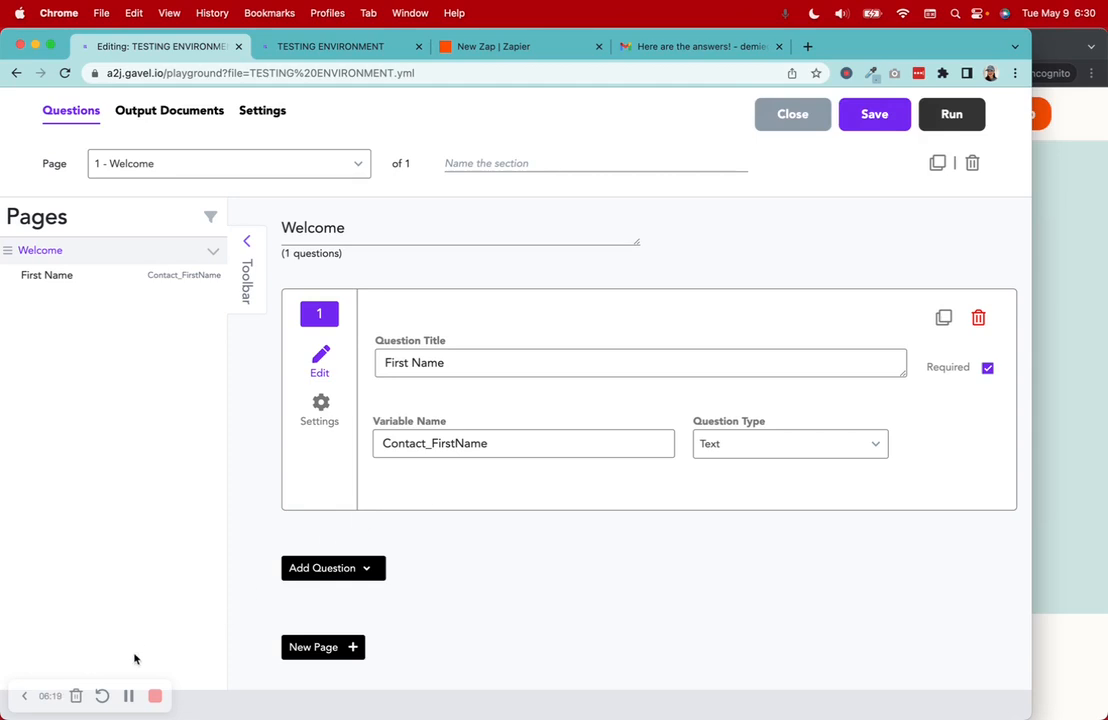
left_click(453, 60)
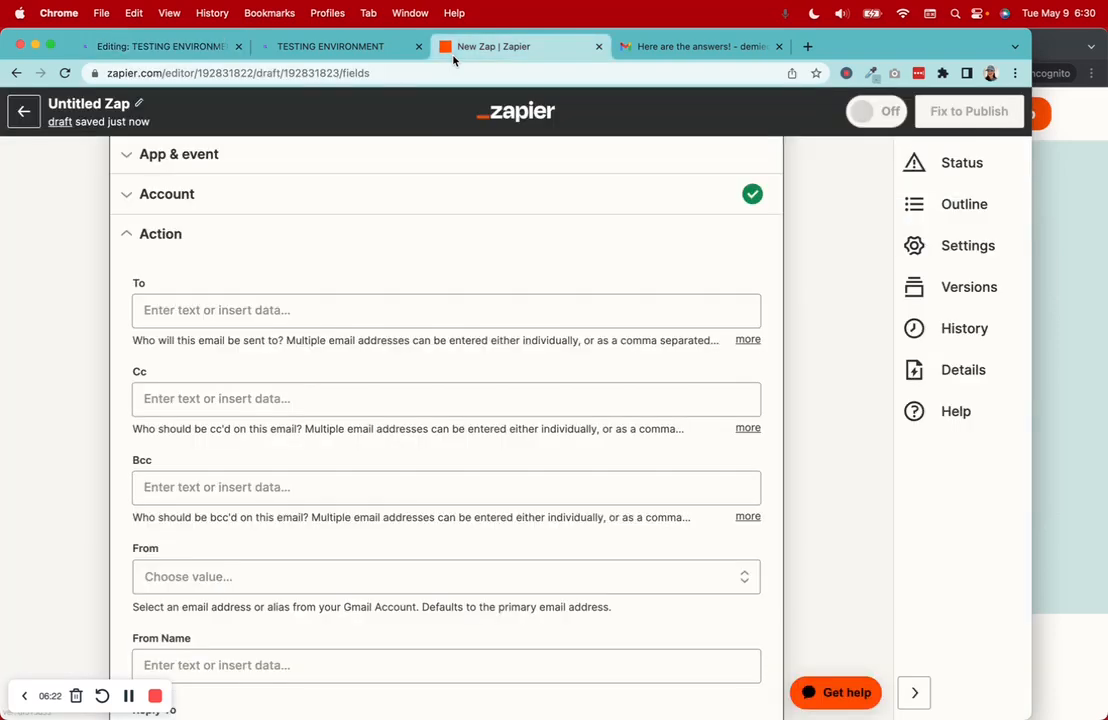
Step: Enter the user's Gmail address as the recipient in the To field
left_click(251, 310)
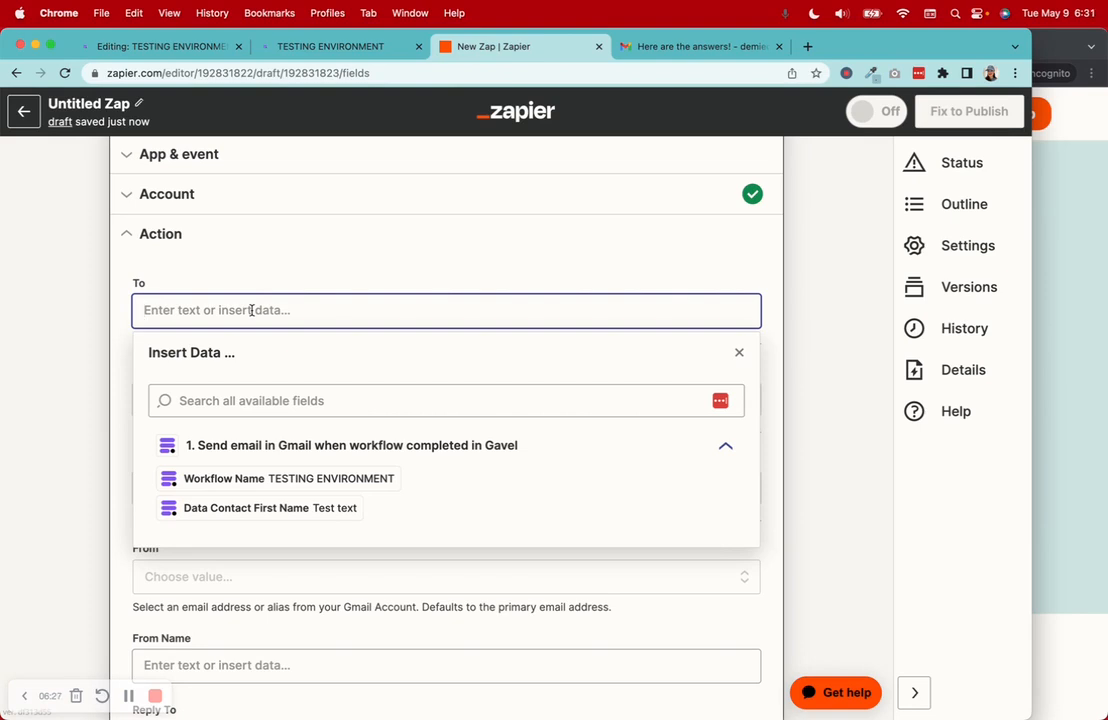
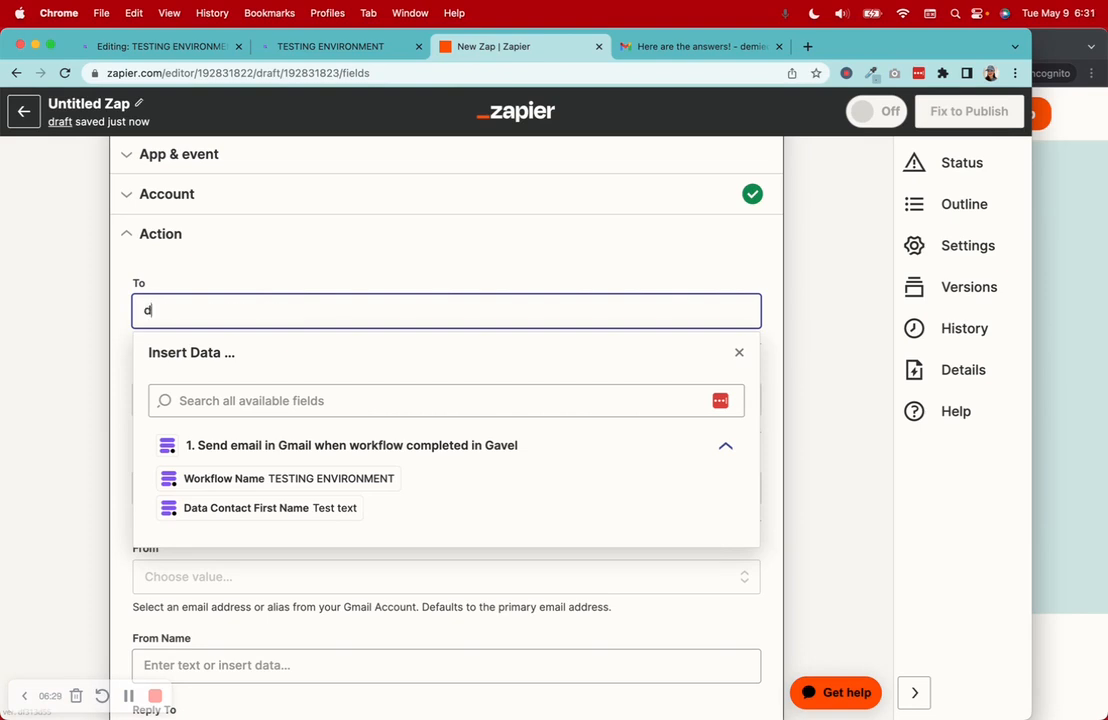
left_click(246, 264)
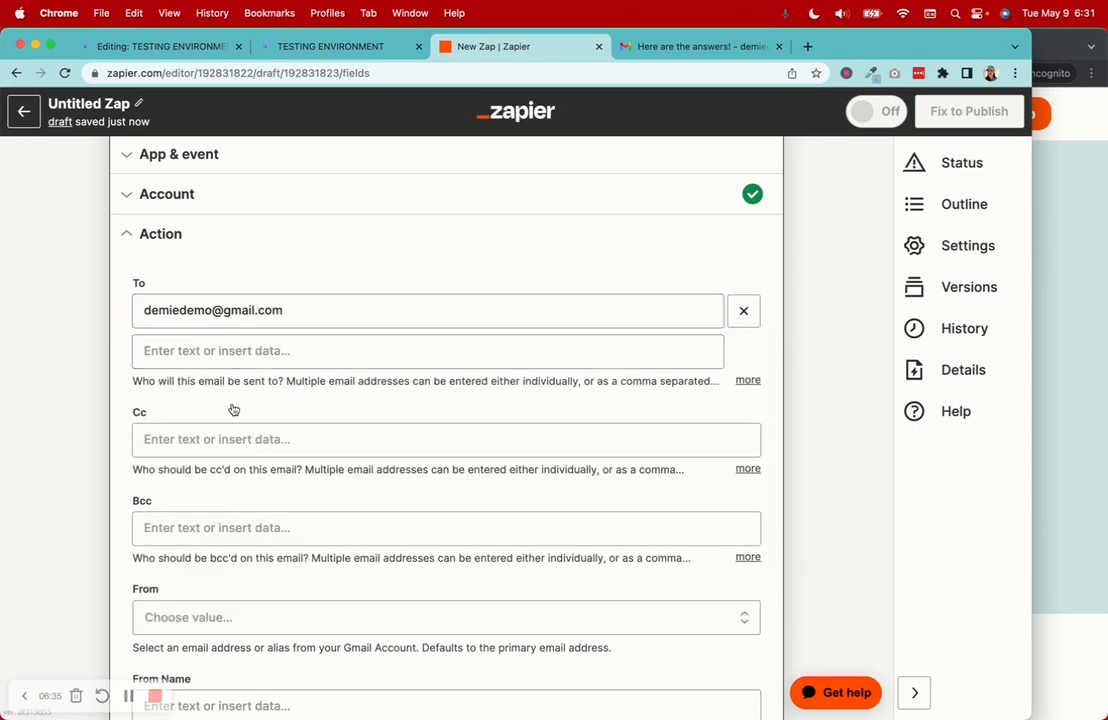
Step: Add a second e-mail address as a recipient in the Cc field
scroll(231, 410, "down", 2)
left_click(228, 374)
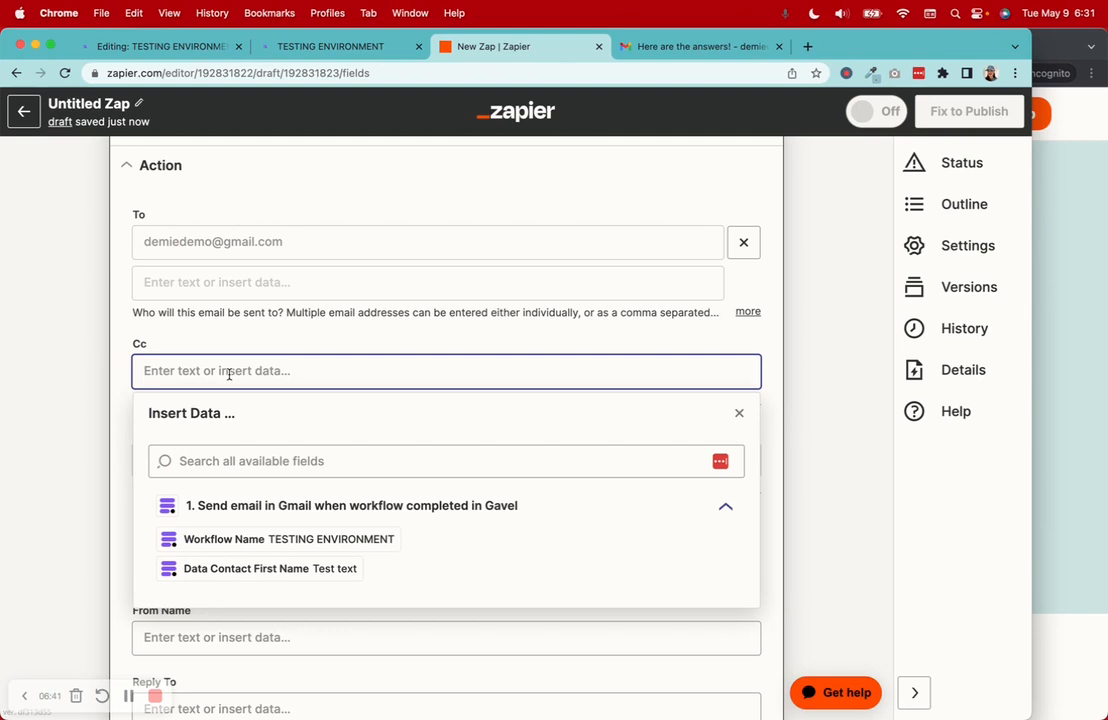
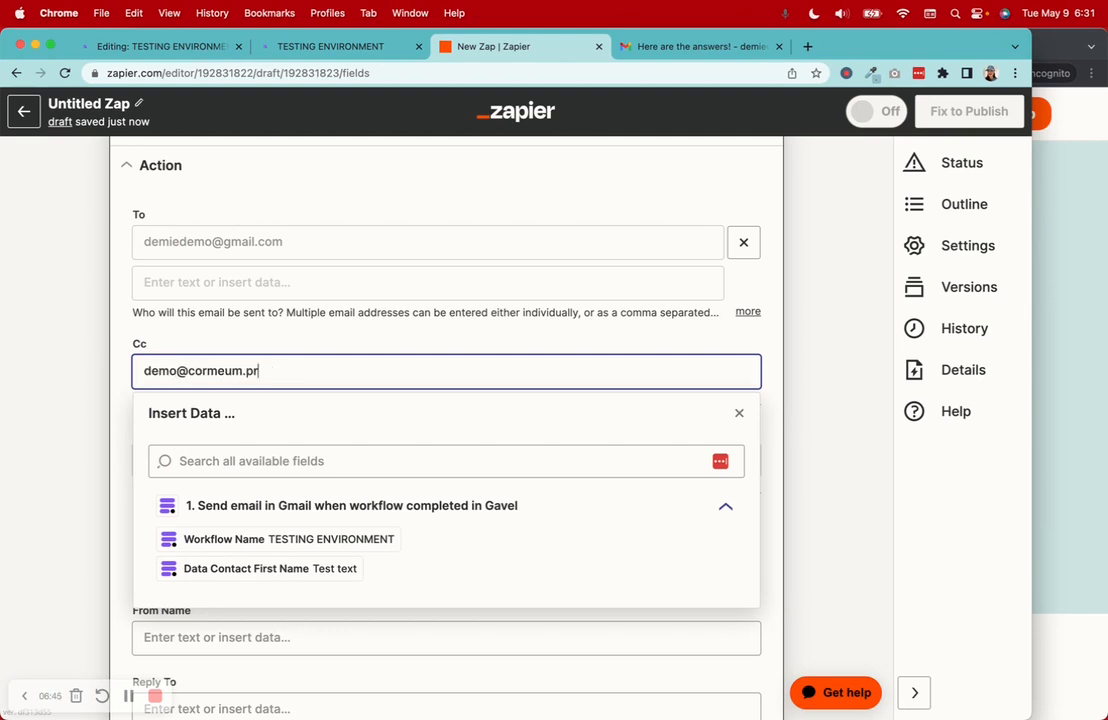
key("Return")
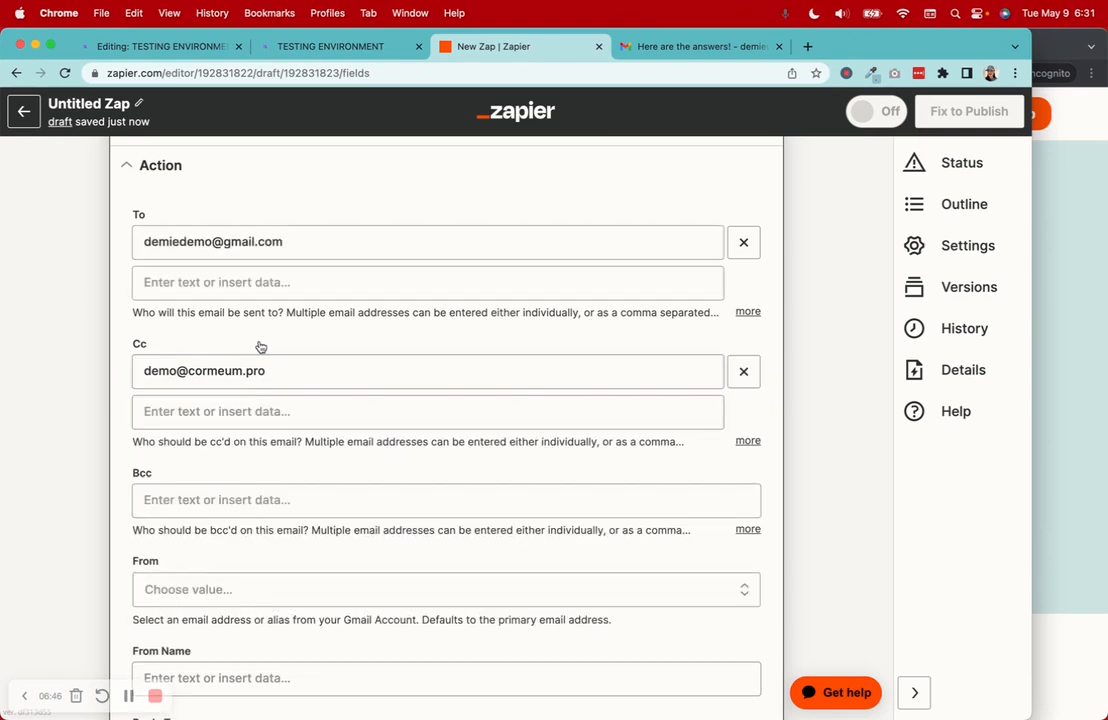
left_click(195, 412)
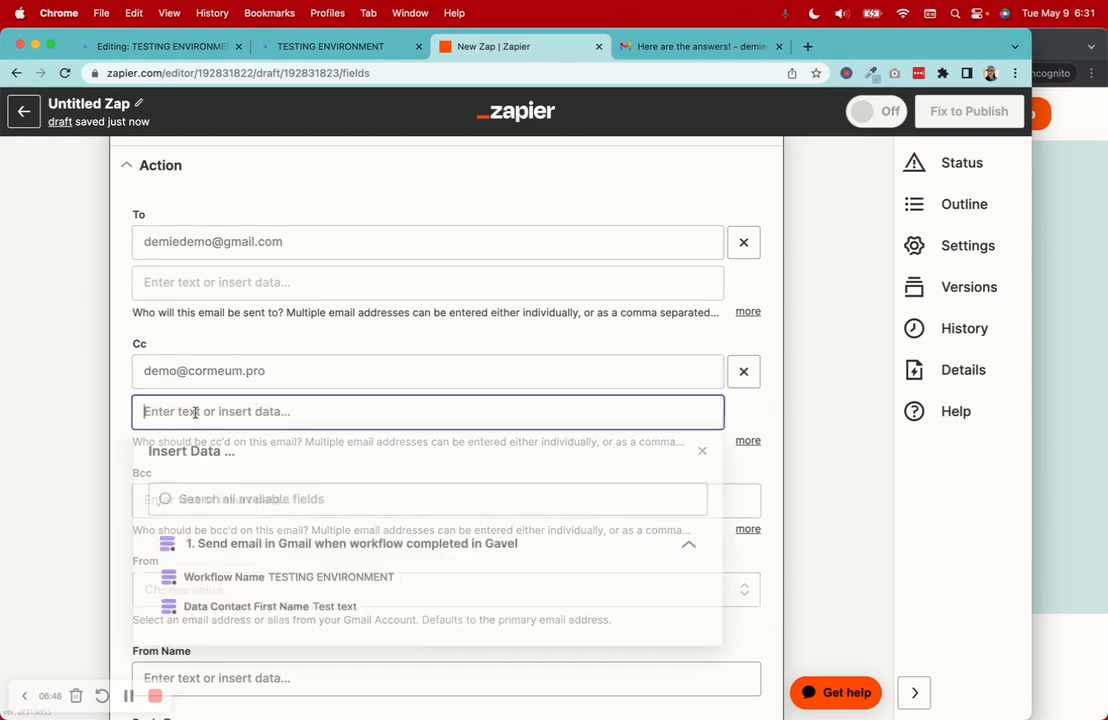
left_click(118, 343)
Step: Set the From address to the connected demo Gmail account
scroll(154, 481, "down", 5)
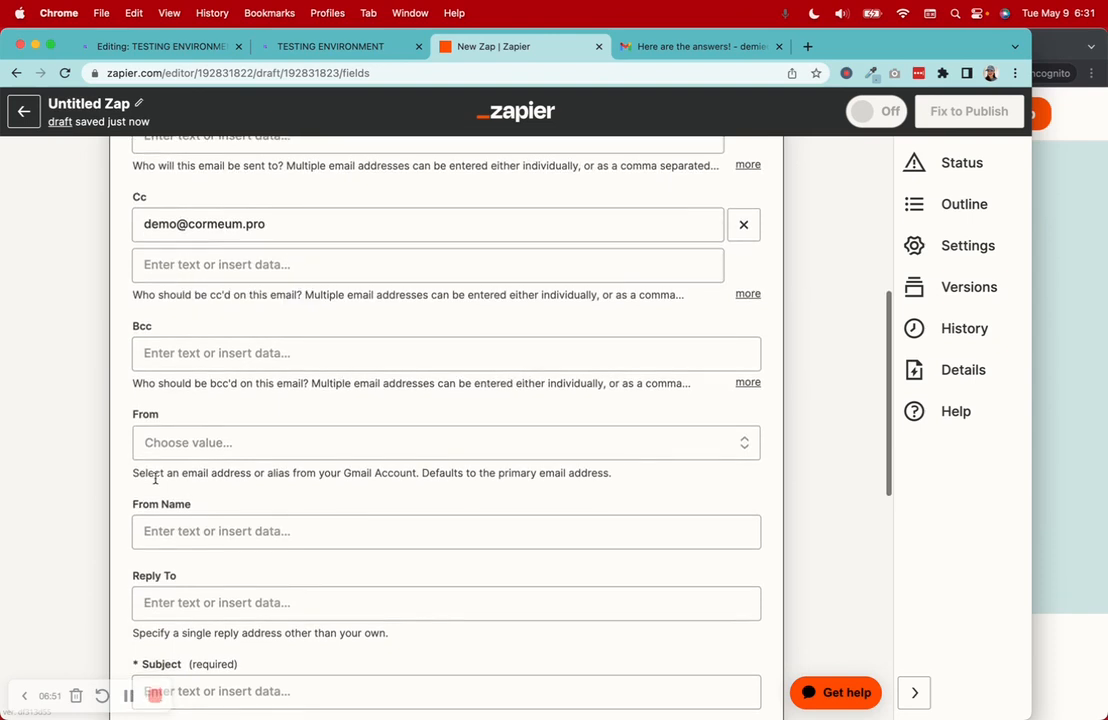
left_click(196, 350)
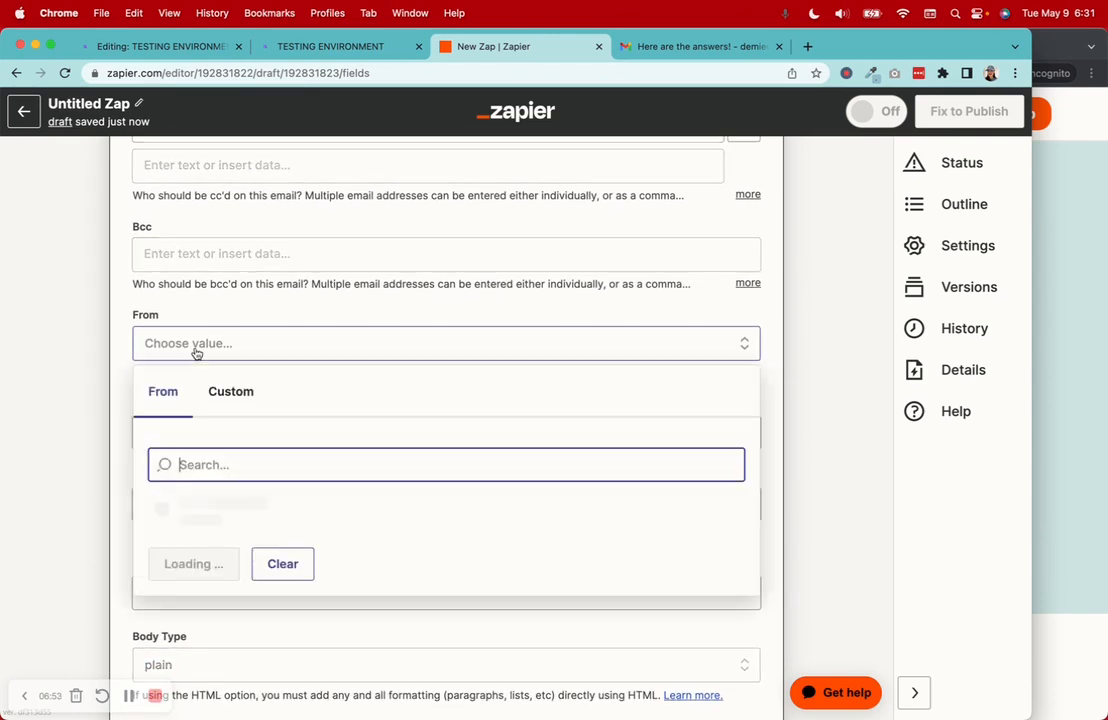
left_click(241, 512)
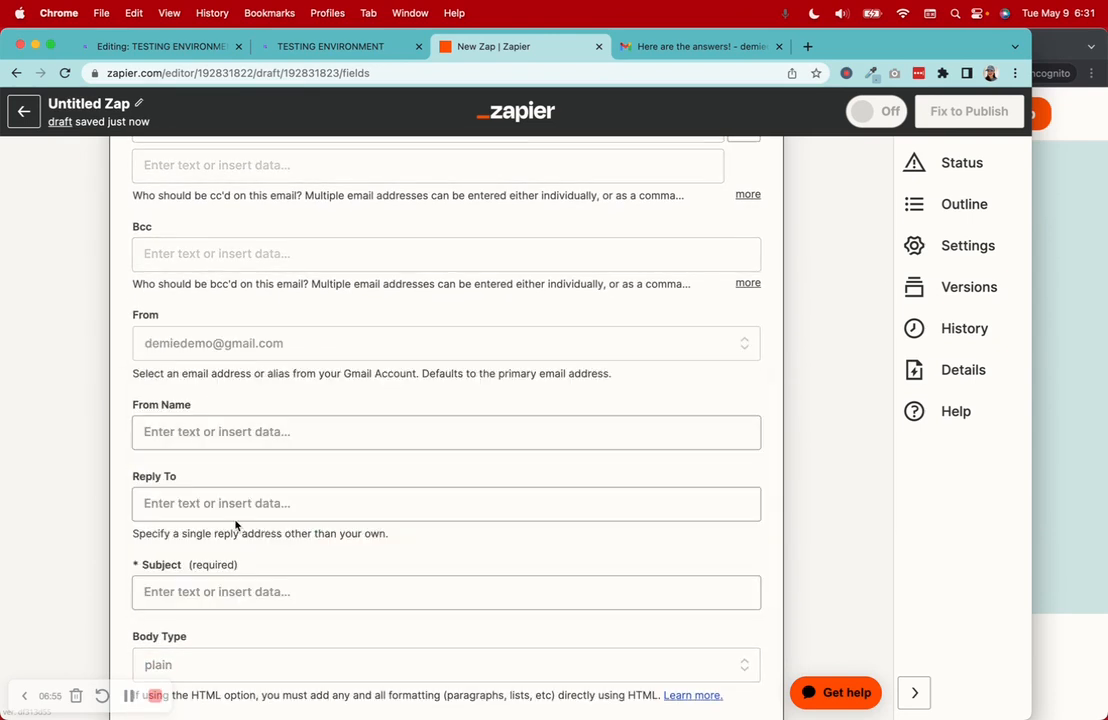
Step: Enter the sender's display name in the From Name field
scroll(306, 448, "up", 2)
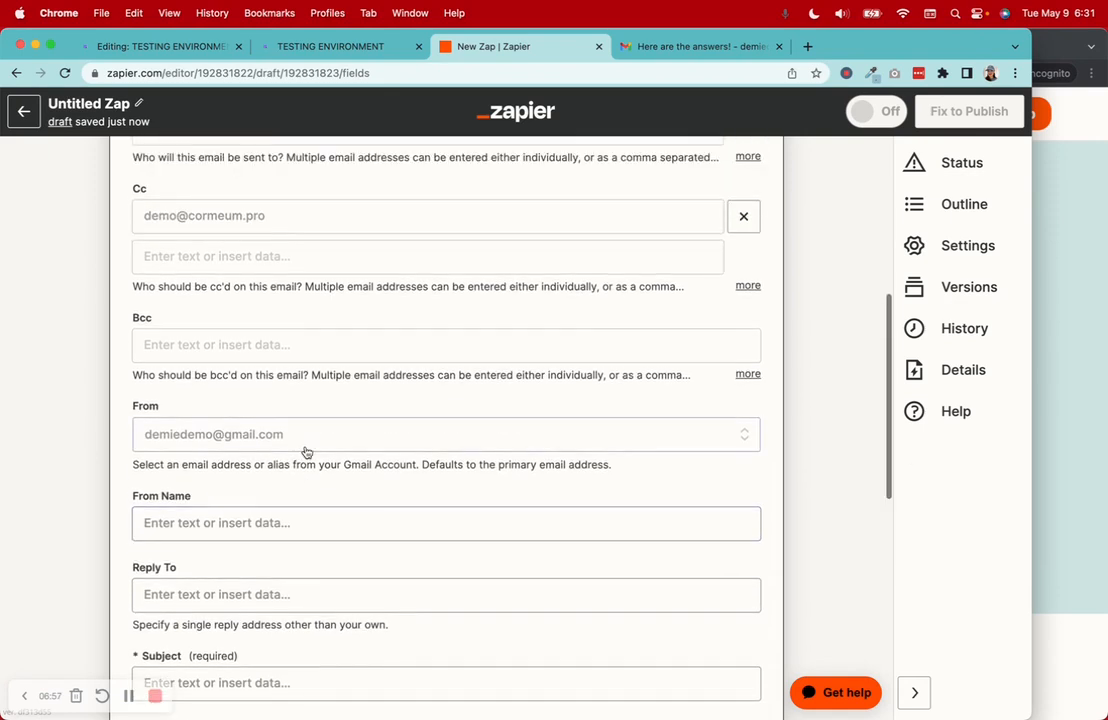
scroll(307, 452, "down", 5)
left_click(213, 270)
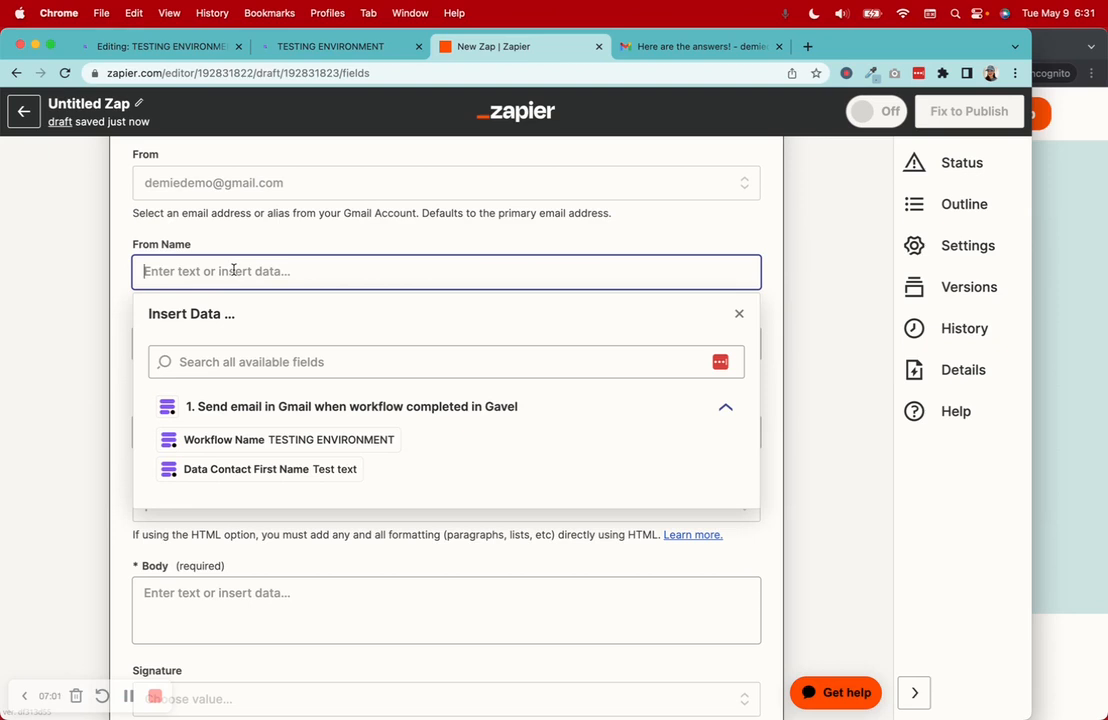
type("Demi Demo")
left_click(250, 243)
Step: Enter the user's Gmail address as the Reply To address
left_click(198, 350)
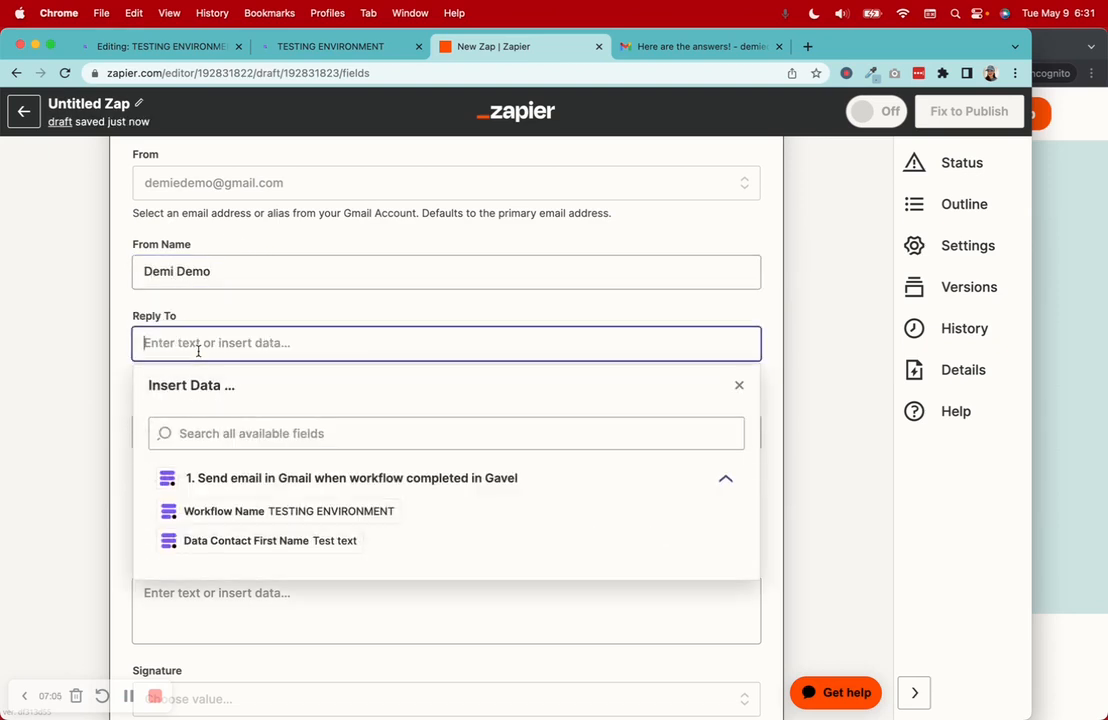
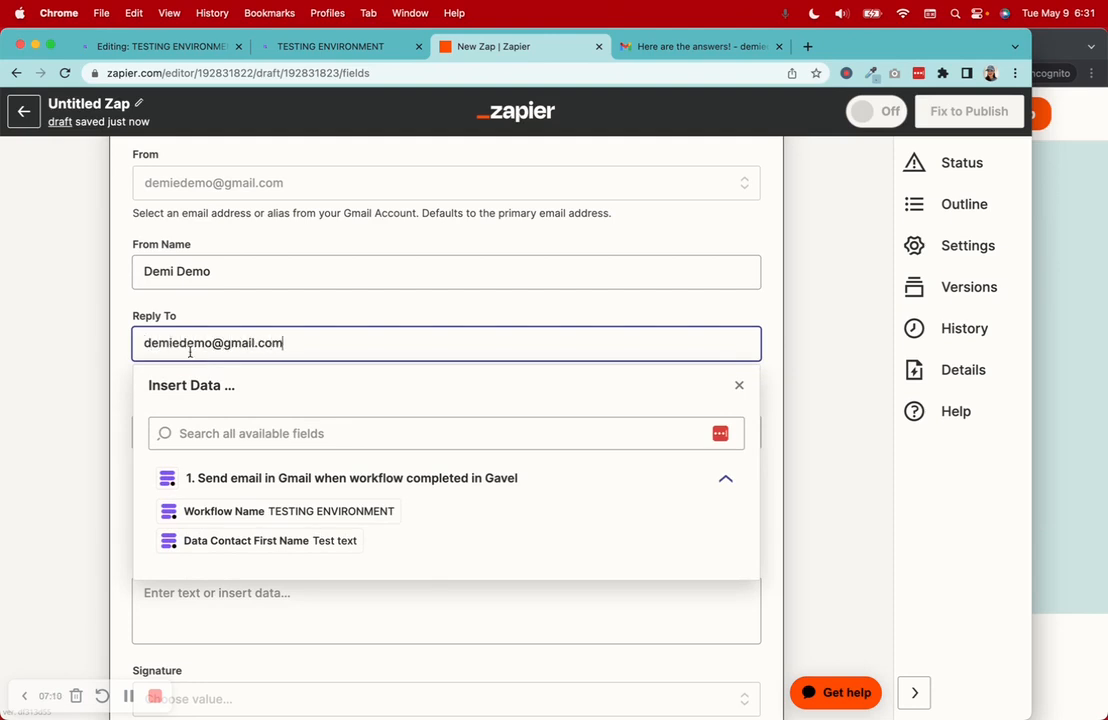
left_click(168, 306)
Step: Set the email subject to "Workflow completed - answers inside"
scroll(168, 322, "down", 2)
left_click(168, 326)
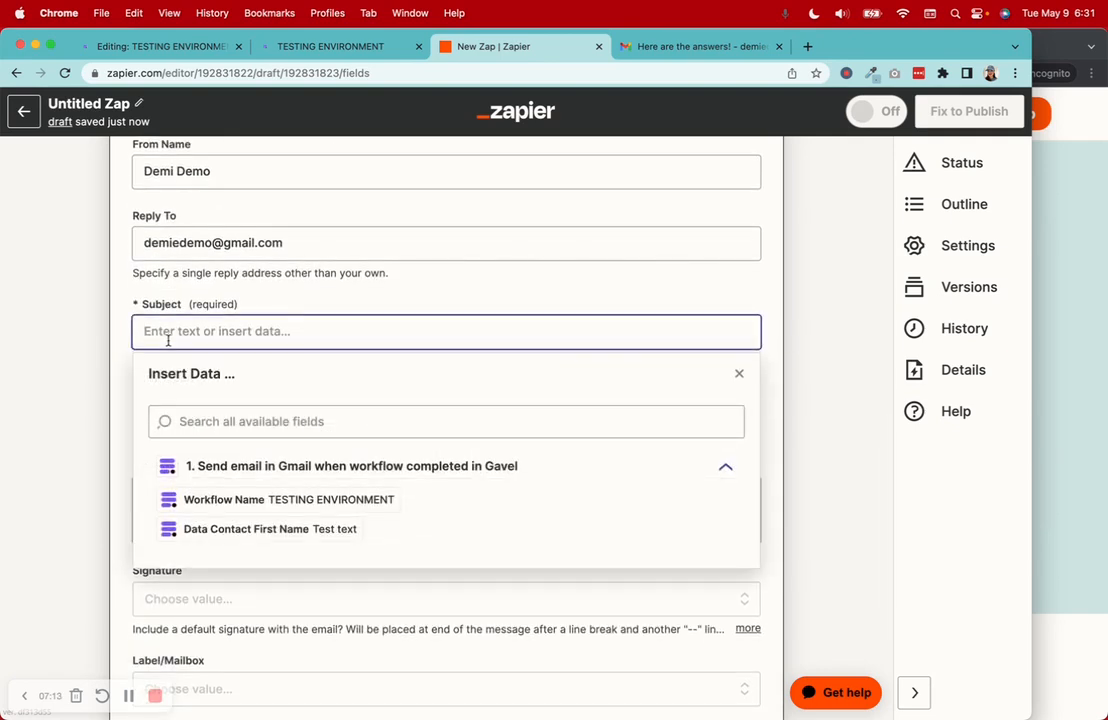
type("Workflow completed")
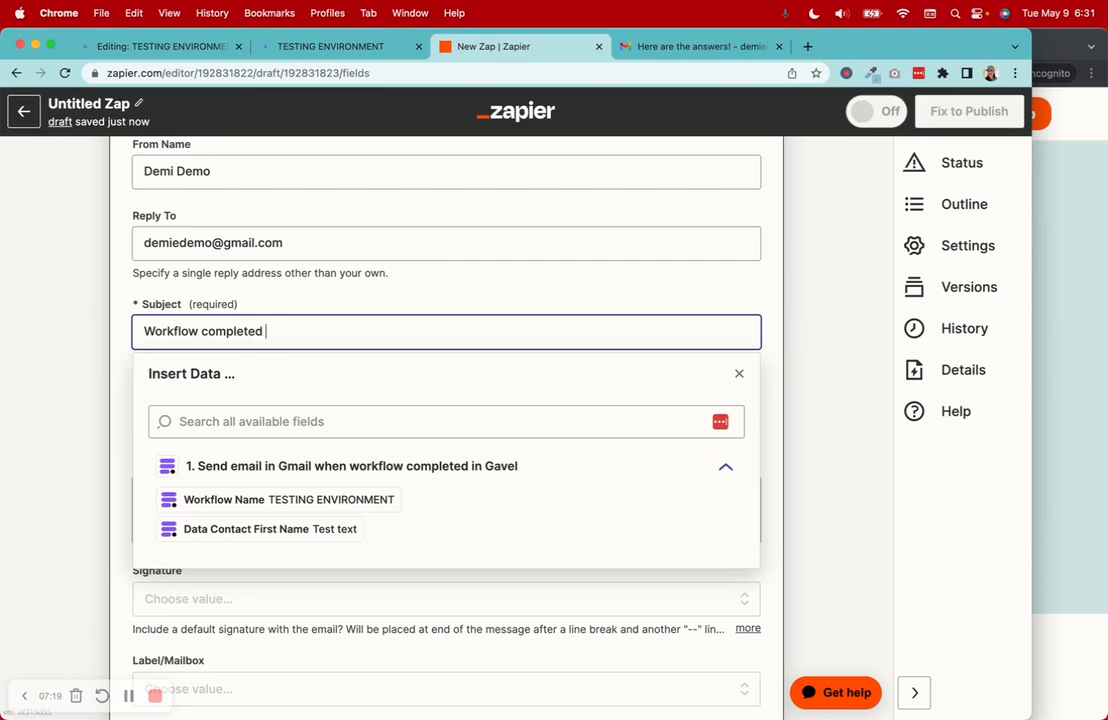
type(" - answers inside")
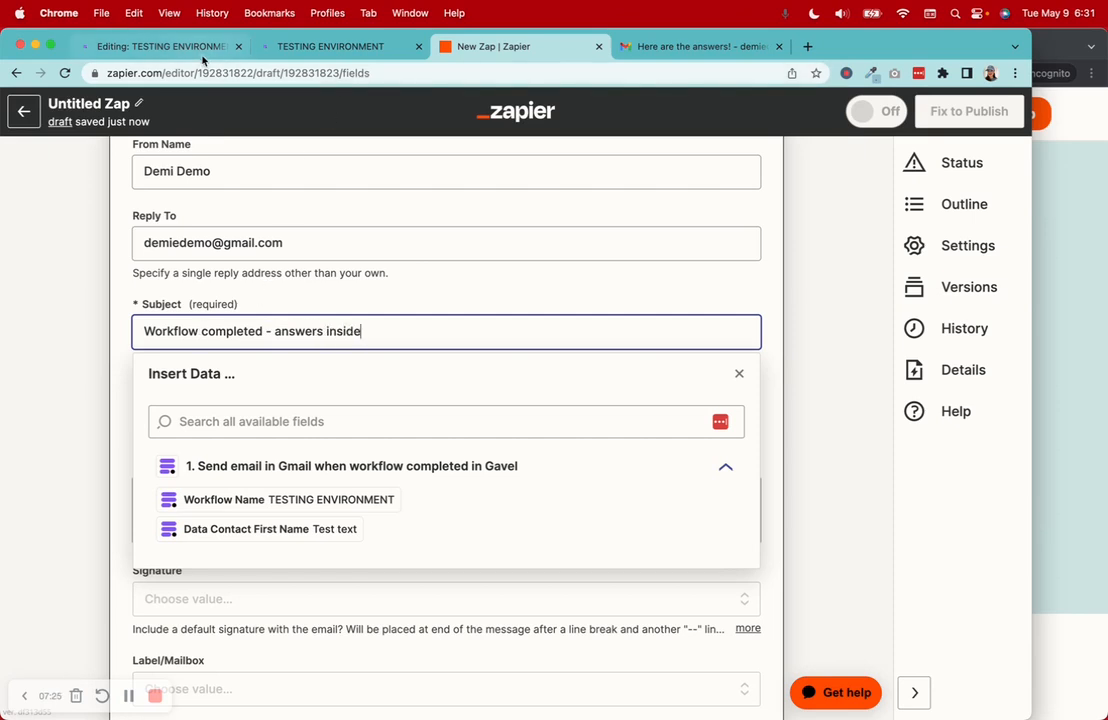
scroll(300, 300, "up", 3)
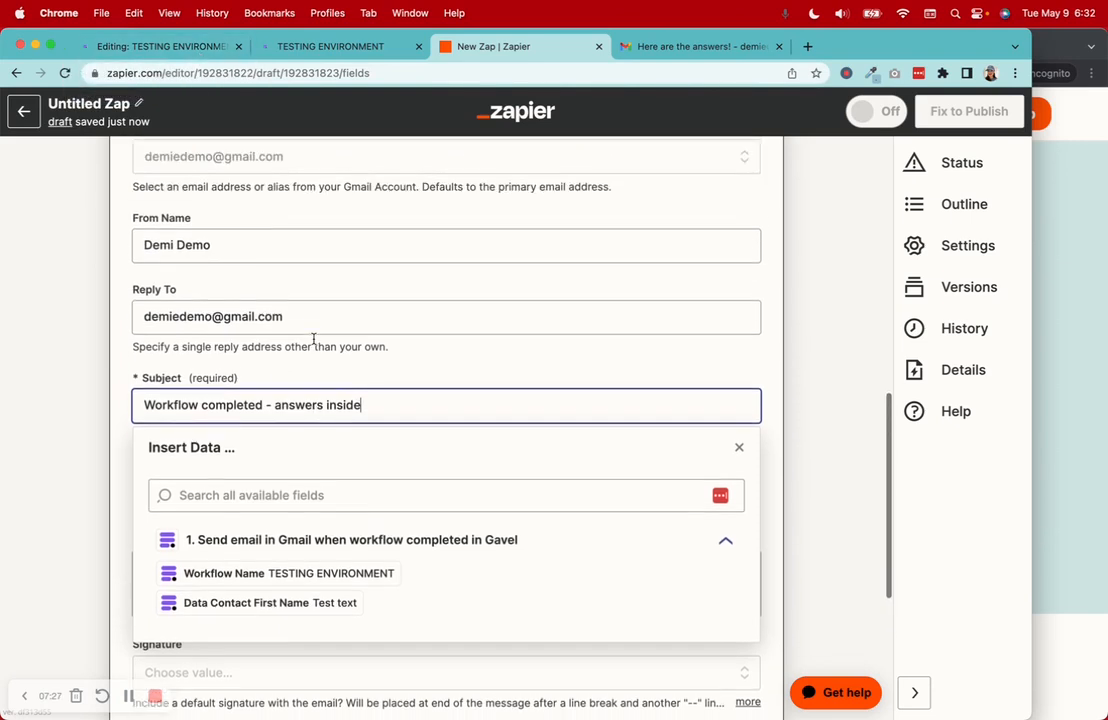
scroll(315, 345, "up", 5)
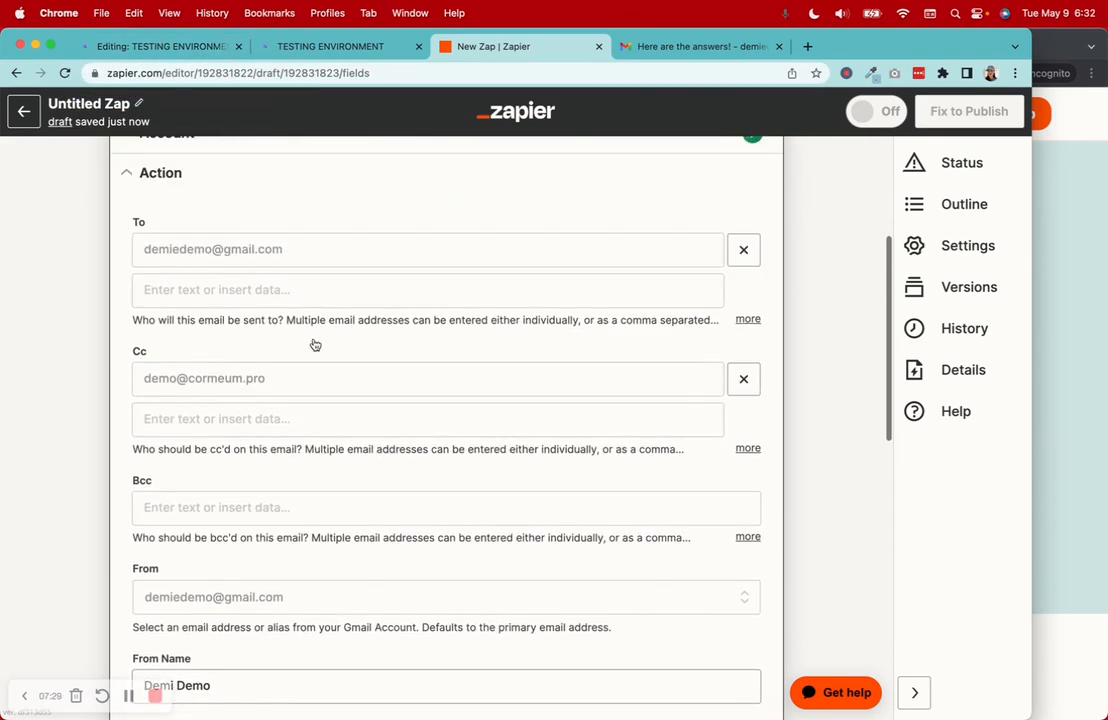
scroll(205, 388, "down", 5)
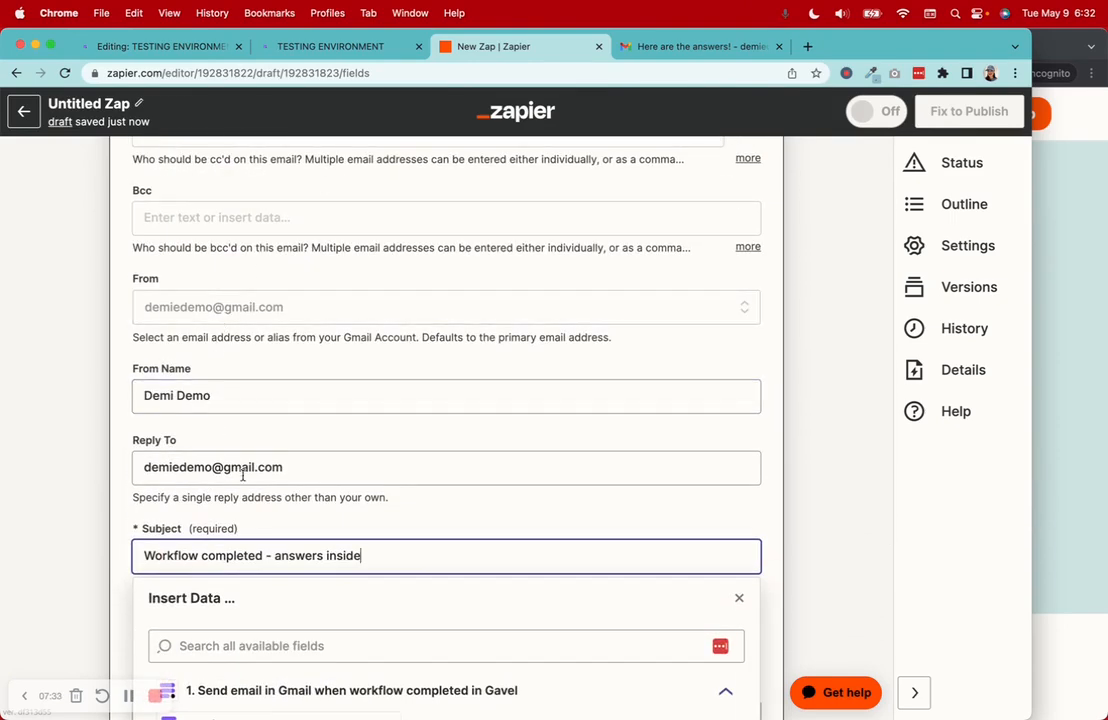
scroll(245, 480, "down", 1)
scroll(245, 481, "down", 5)
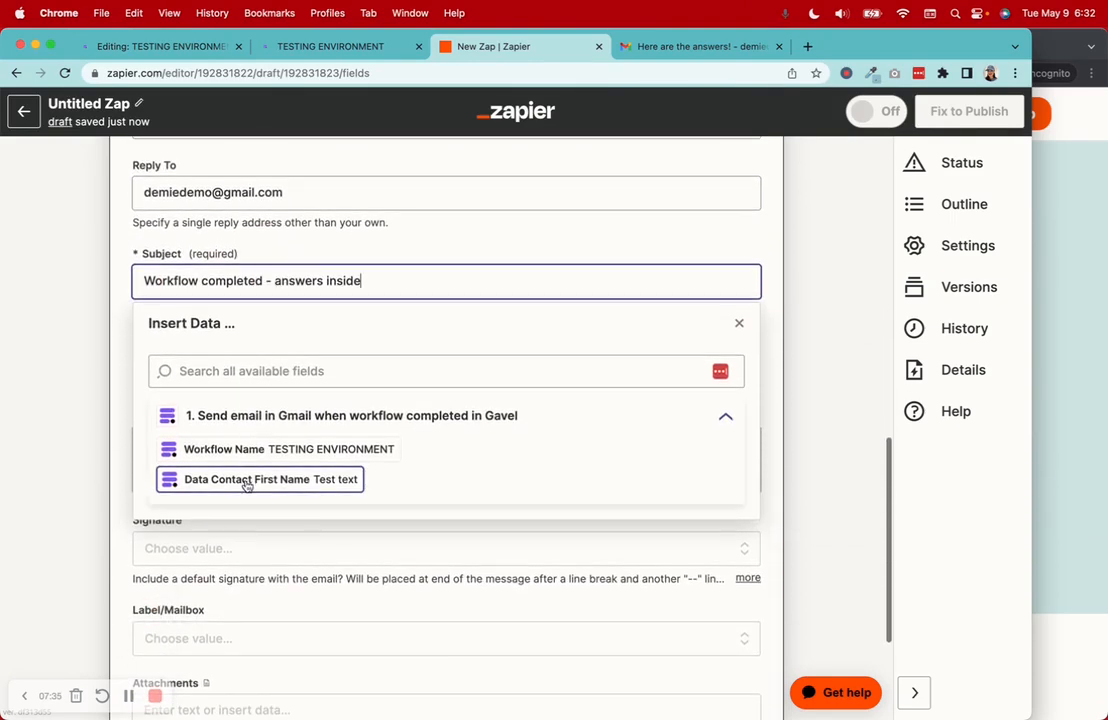
left_click(715, 243)
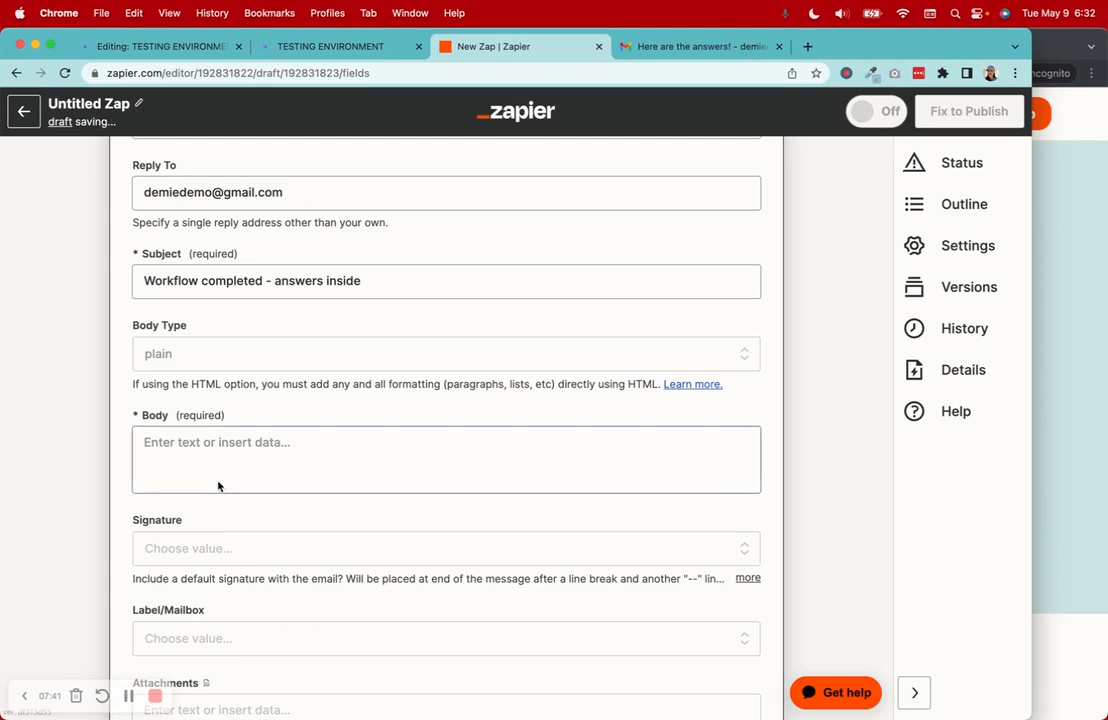
Step: Start the email body with "Hi," and "Here are the answers to the interview questions:" on separate lines
left_click(205, 450)
type("hi")
key("BackSpace")
type("h")
key("BackSpace")
type("Hi,  ")
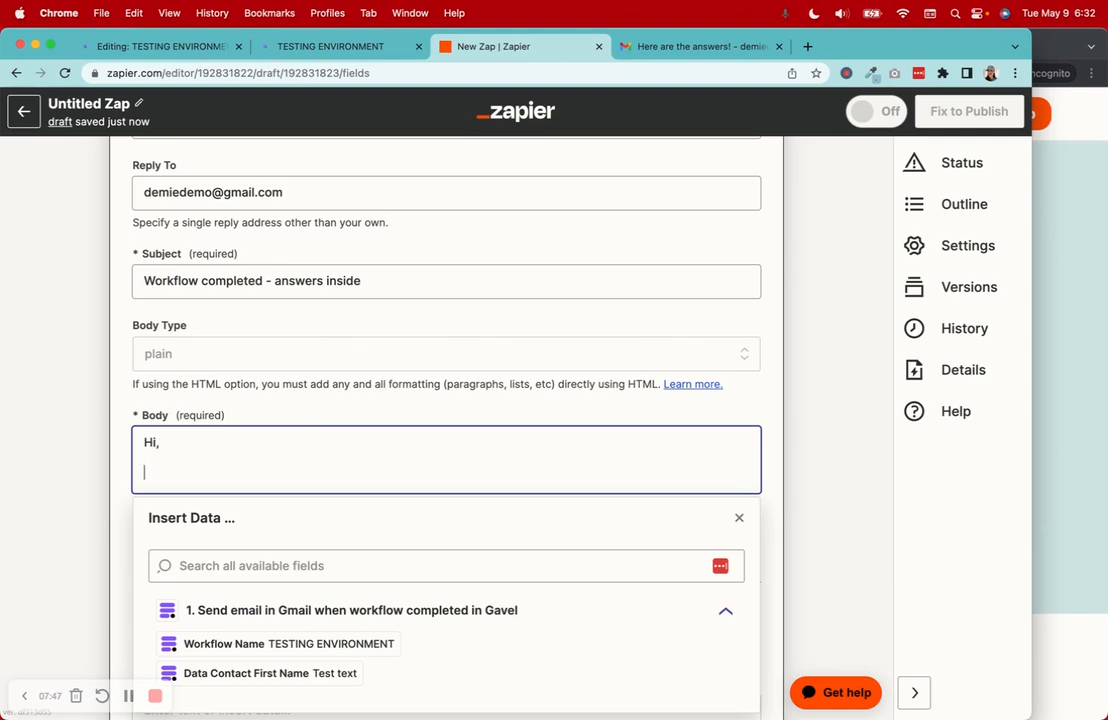
type("Here are the answers to the intervie")
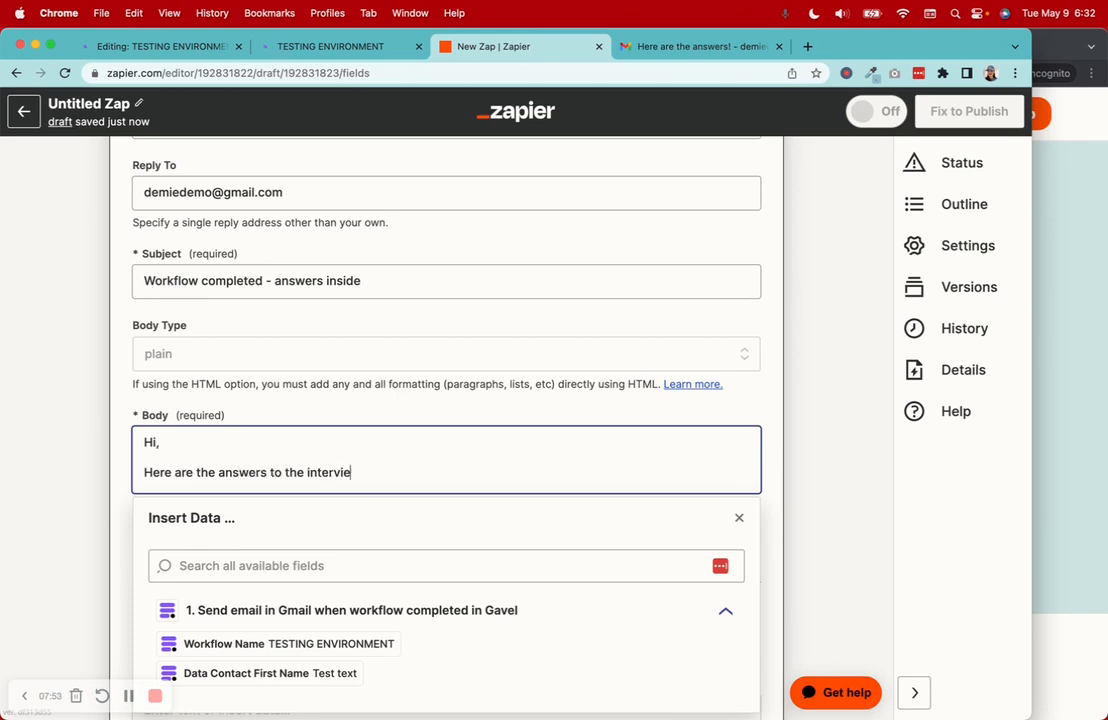
type("w ques")
key("BackSpace")
type("estions:")
key("Return")
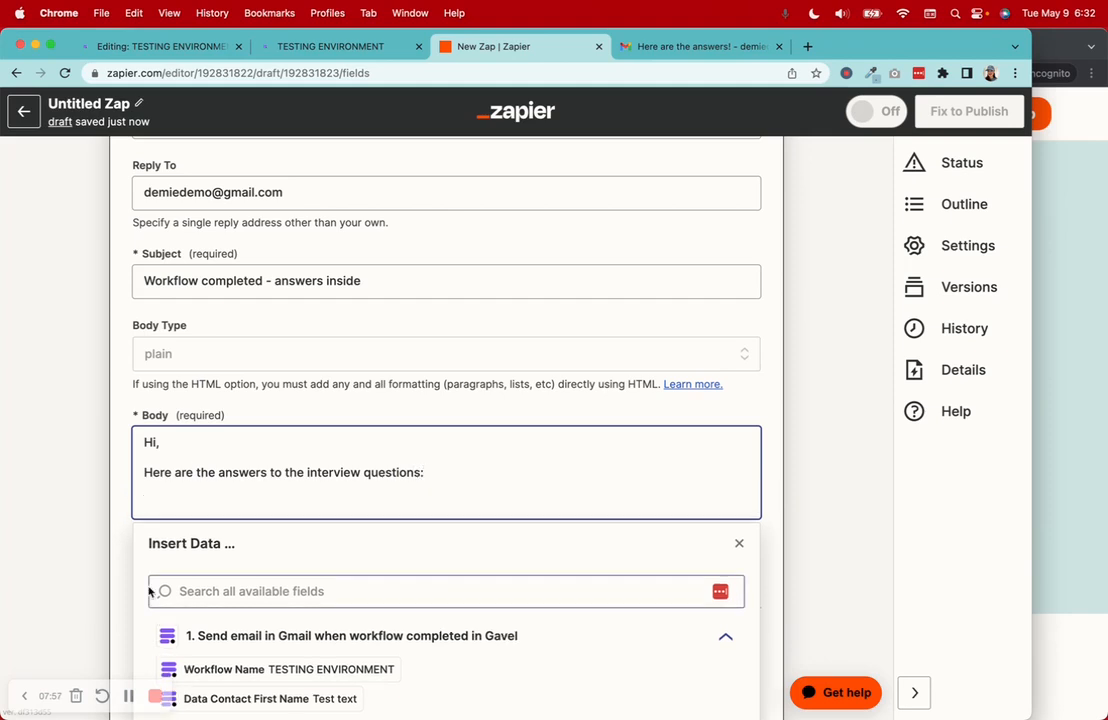
Step: Add a "Contact's first name:" line followed by the inserted Data Contact First Name field, then continue to testing
scroll(201, 488, "down", 2)
type("Forst")
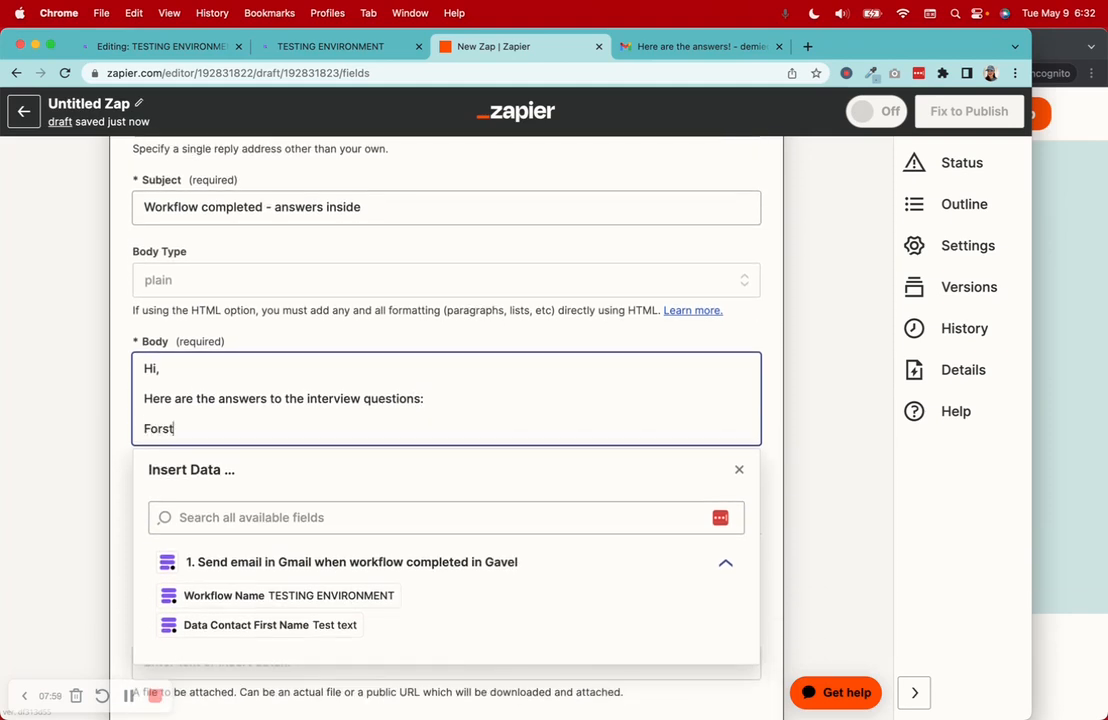
type("Contact's first name:")
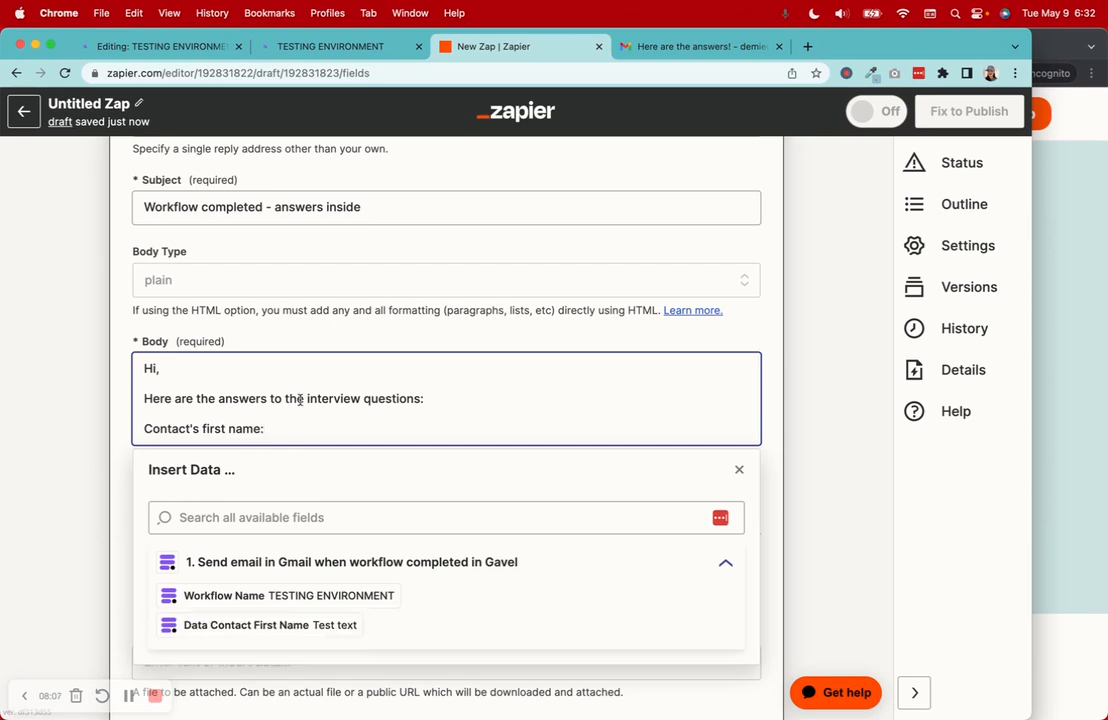
left_click(281, 630)
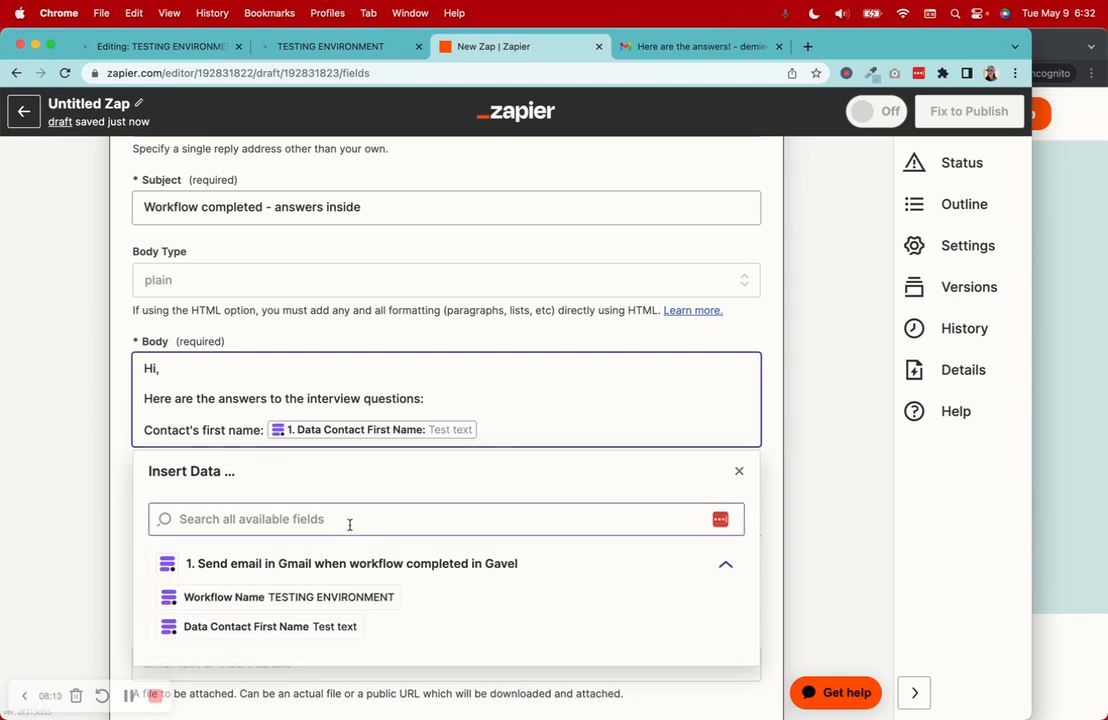
left_click(739, 470)
scroll(465, 580, "down", 2)
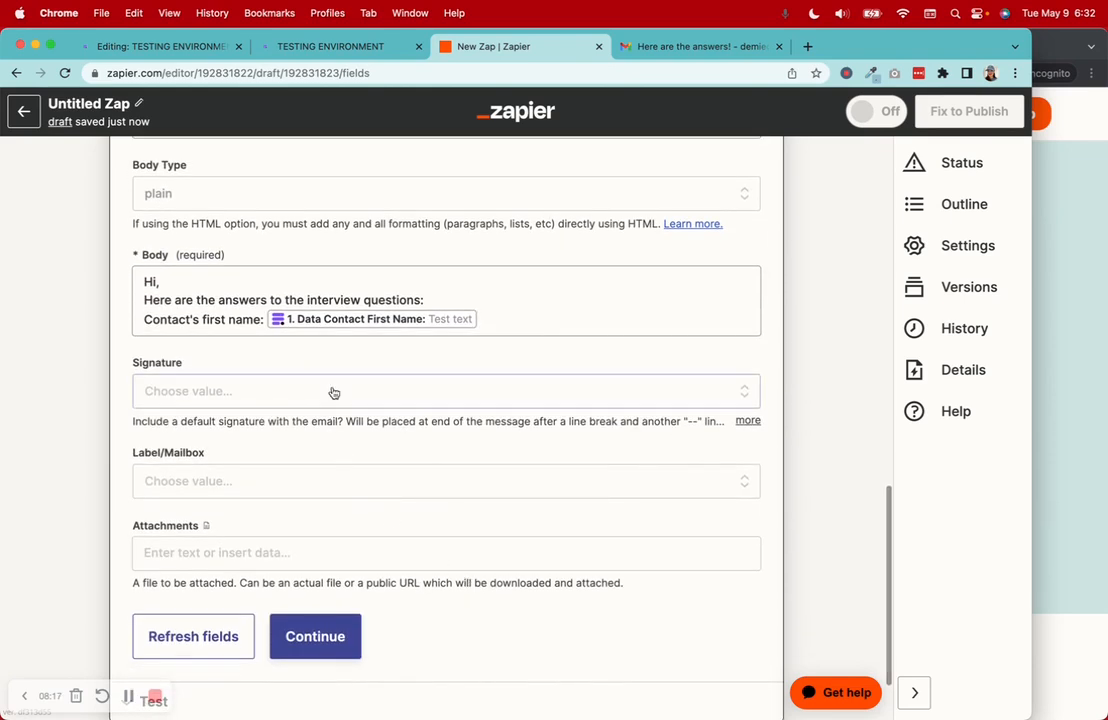
left_click(315, 636)
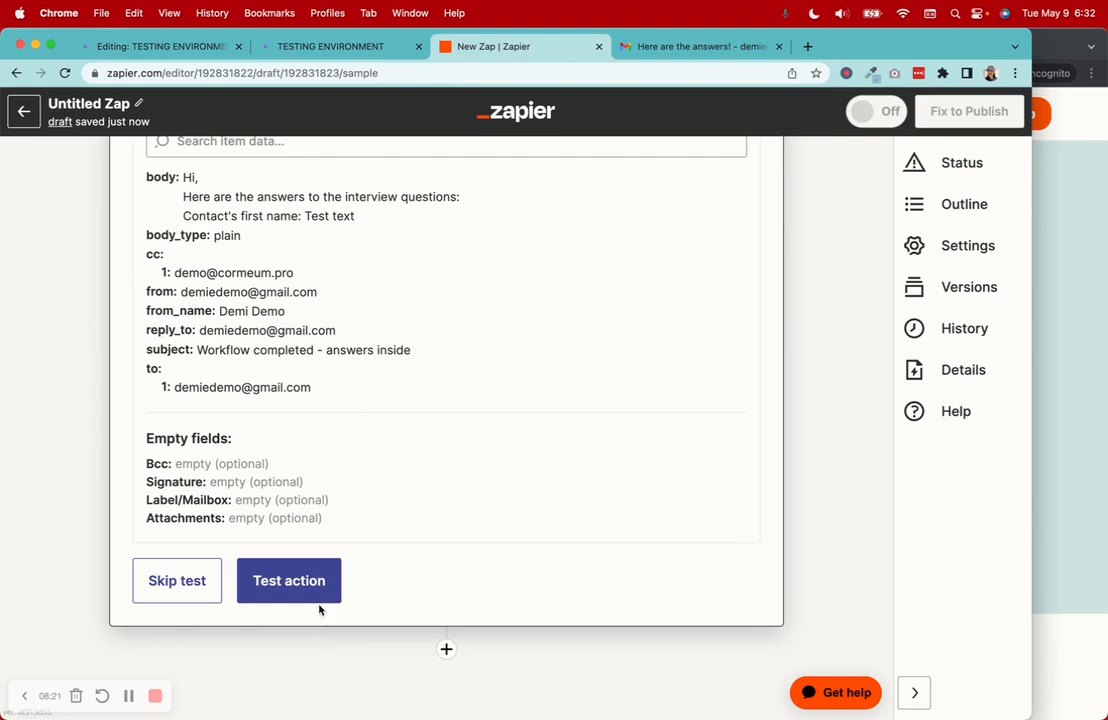
Step: Rename the Zap to "TEST Gavel → Gmail" and run the action test
left_click(140, 108)
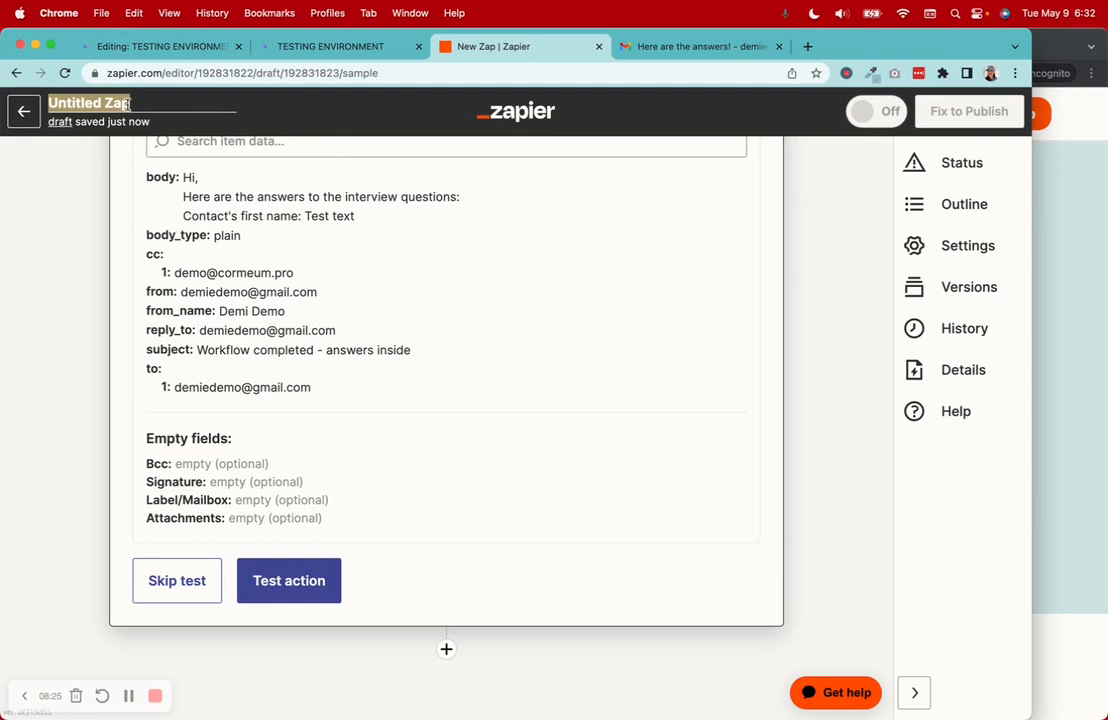
type("TEST")
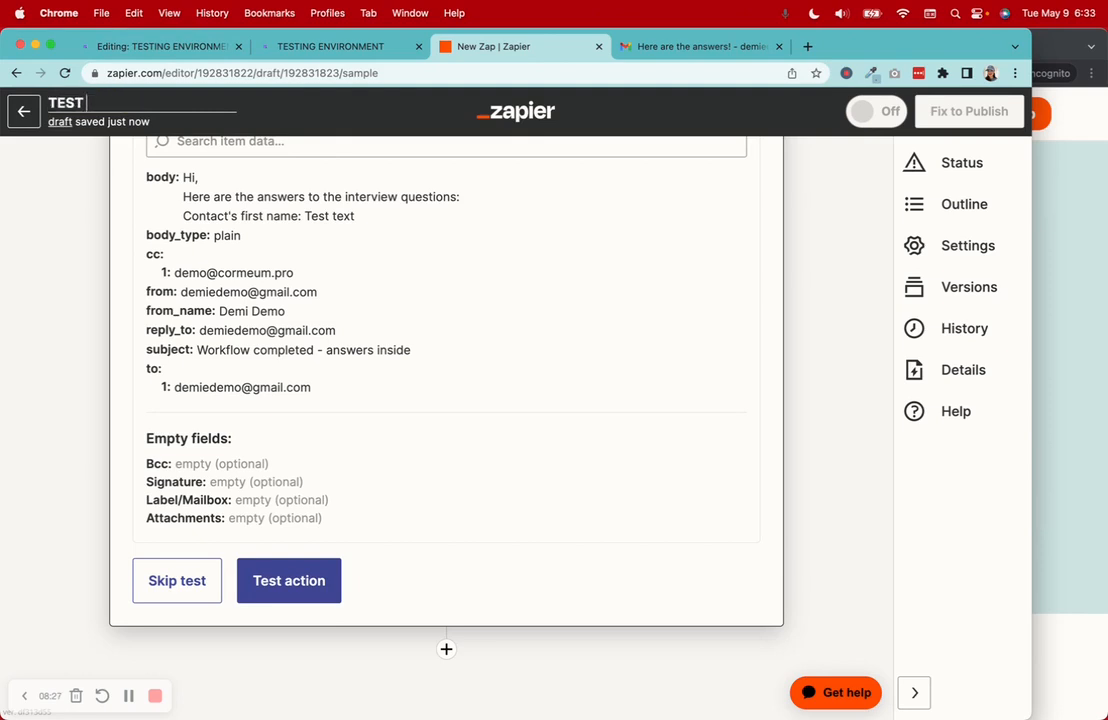
type(" Gavel → Gmail.")
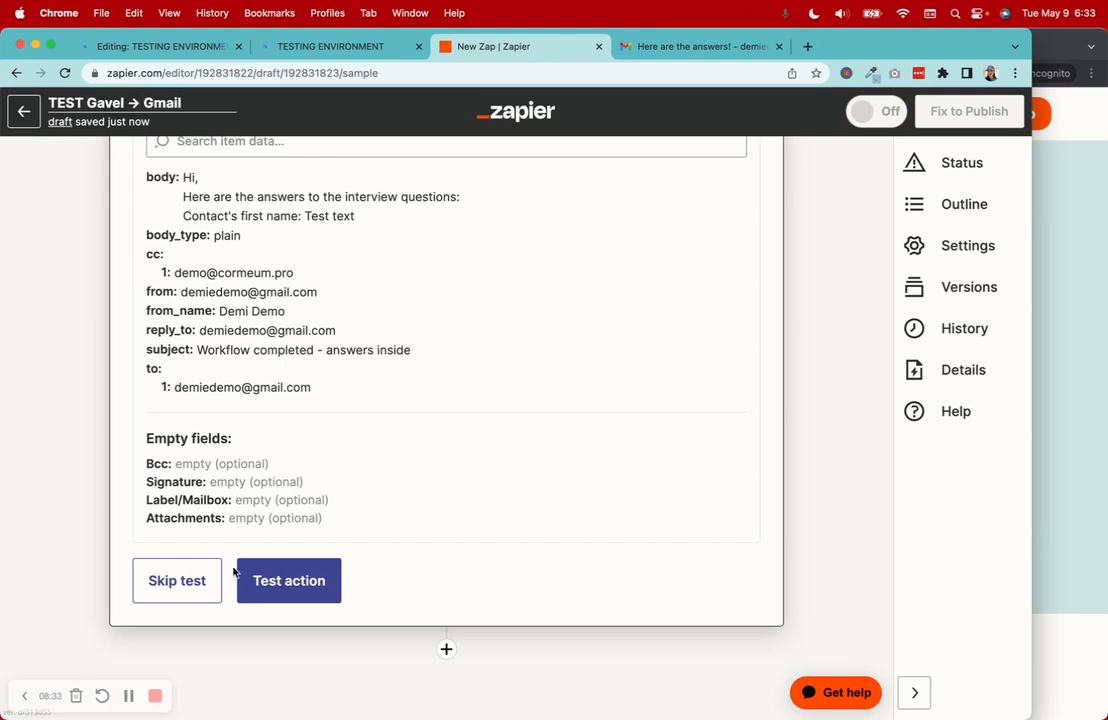
left_click(289, 584)
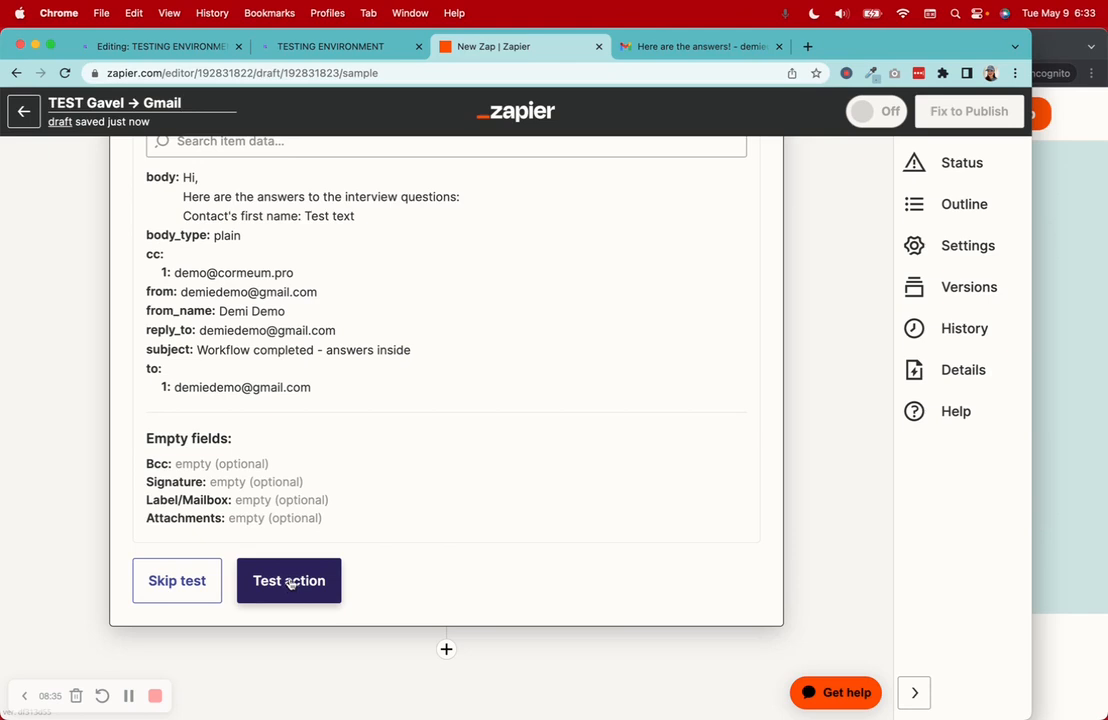
Step: Delete the Google security alert email from the demo Gmail inbox and return to the Zap
key("ctrl+Tab")
left_click(181, 154)
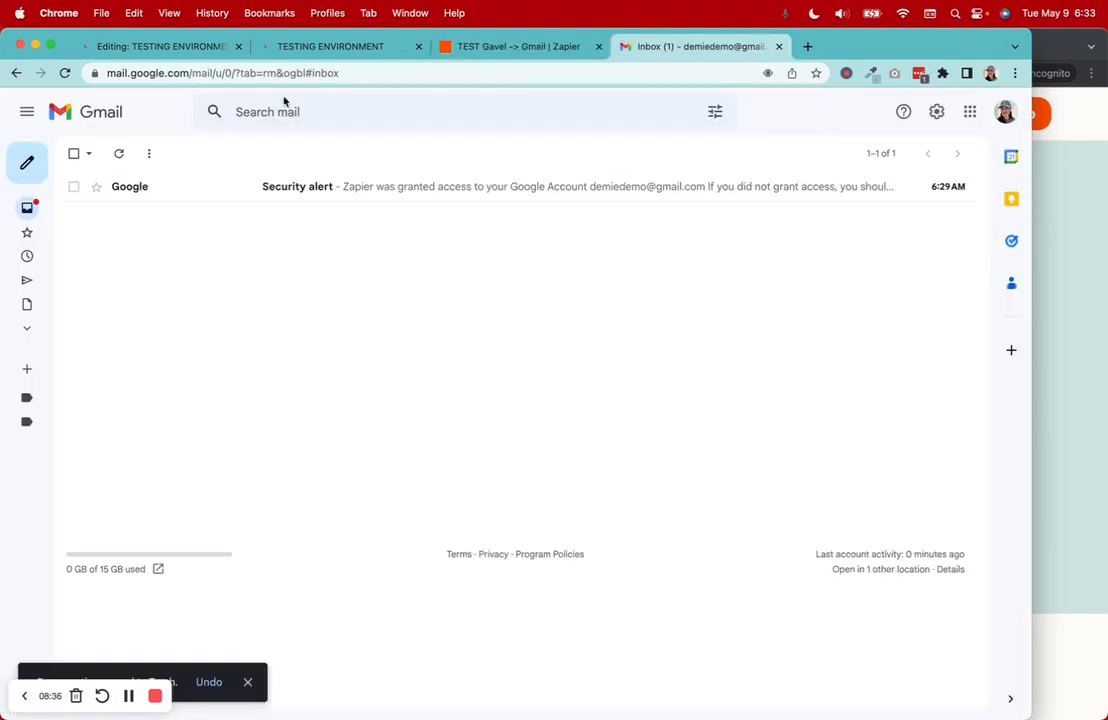
left_click(284, 186)
left_click(183, 153)
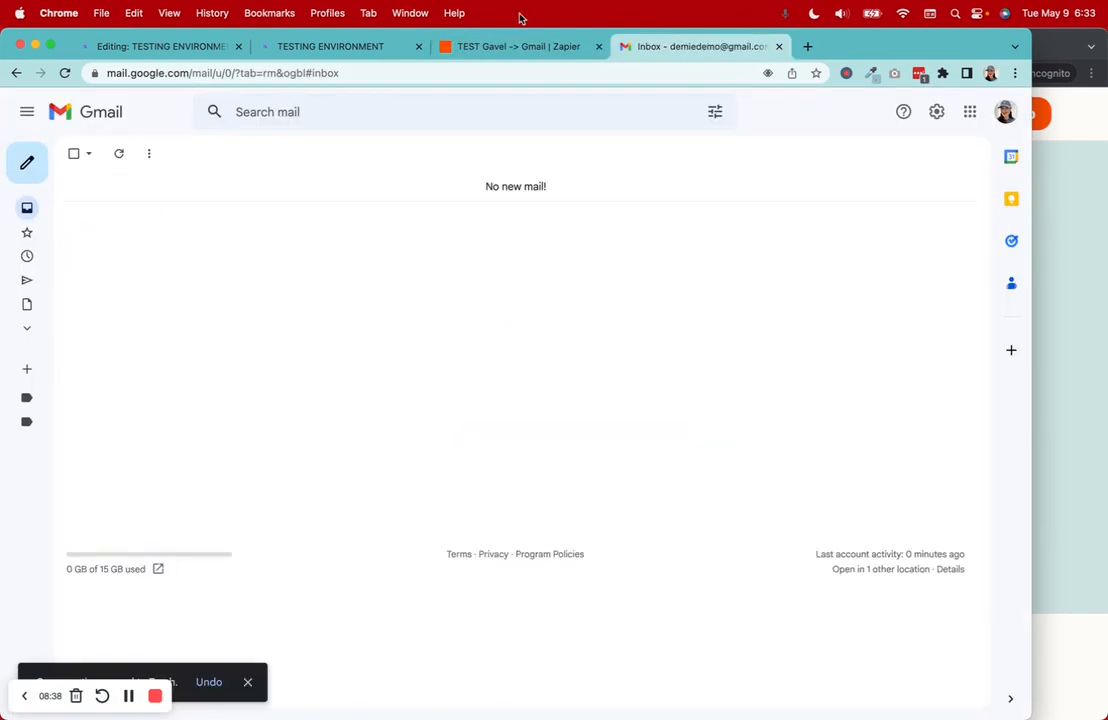
left_click(465, 47)
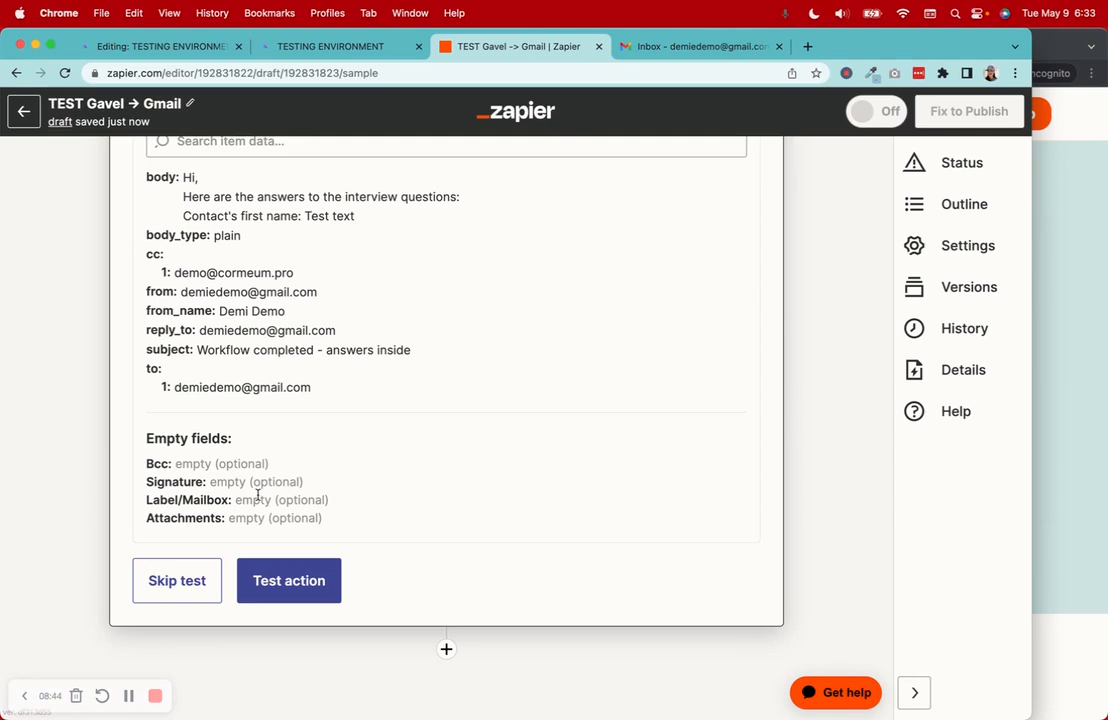
Step: Run the action test and open the resulting test email in the demo Gmail inbox
left_click(289, 578)
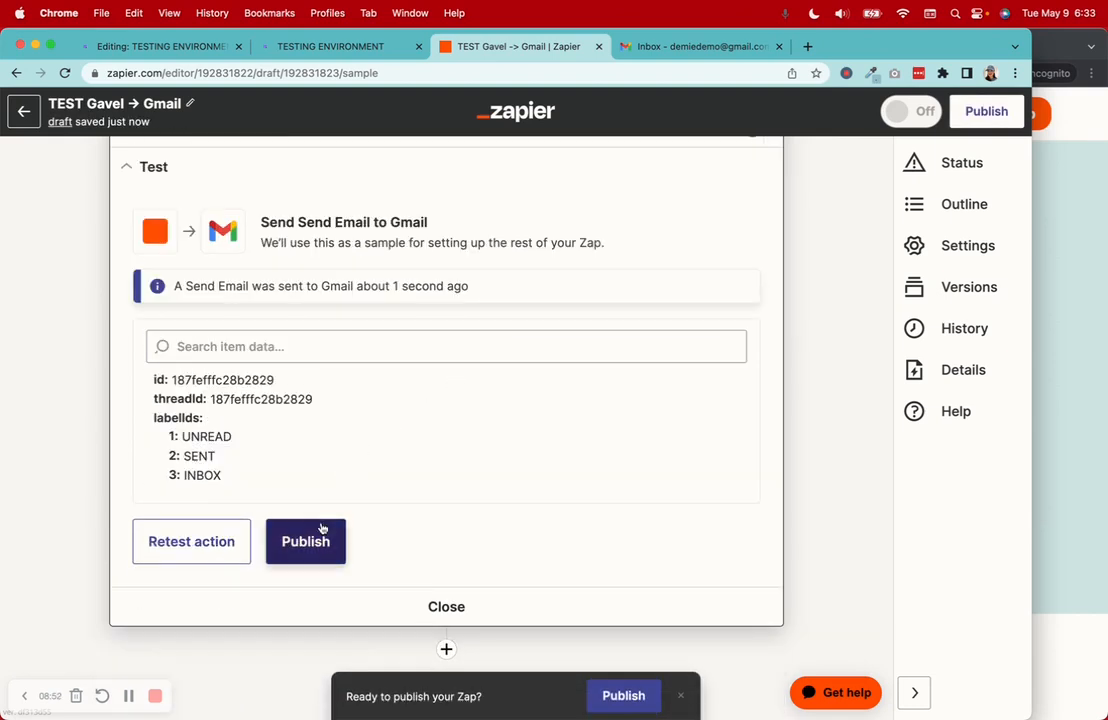
left_click(699, 48)
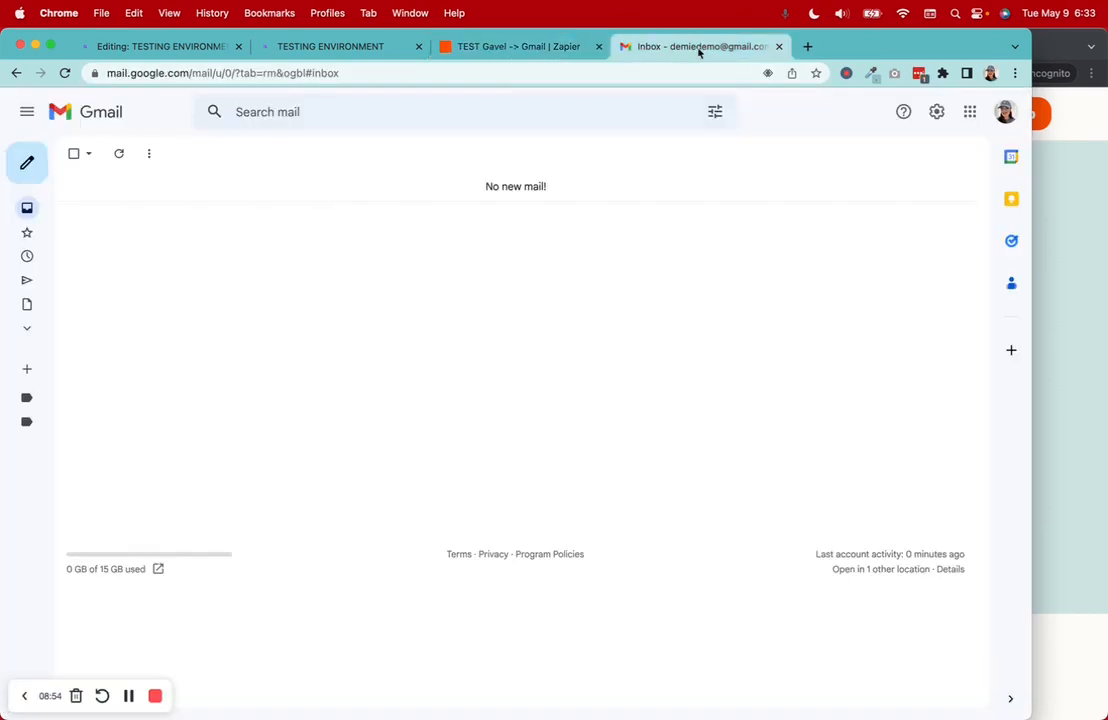
left_click(64, 74)
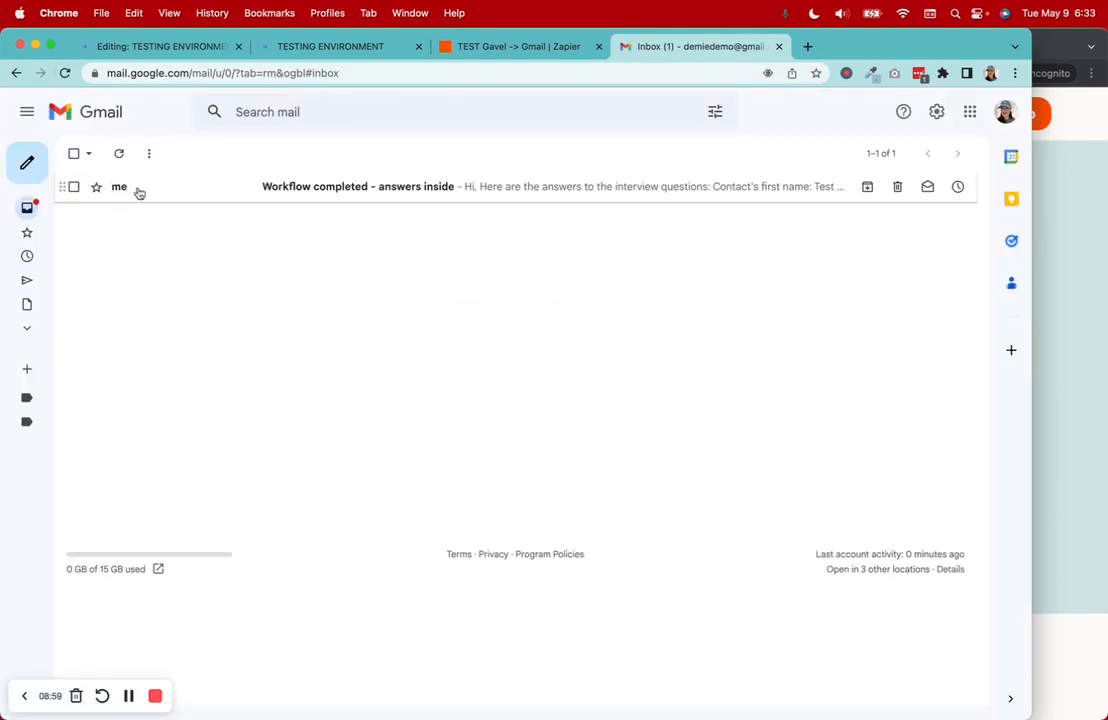
left_click(510, 187)
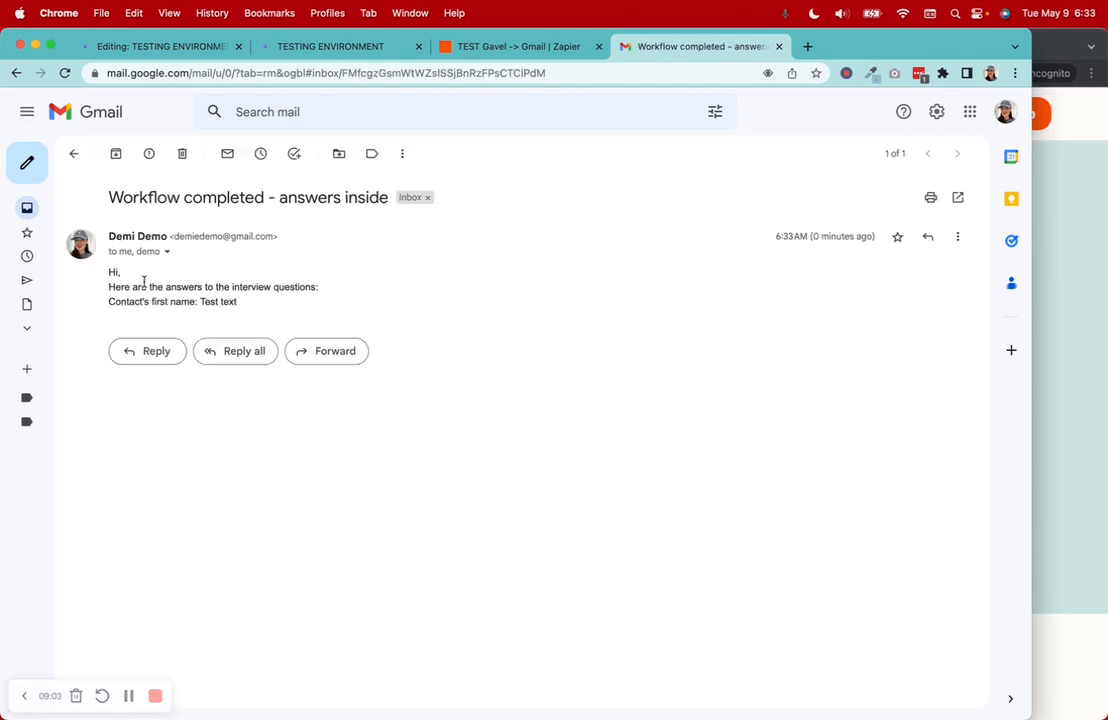
left_click_drag(170, 301, 236, 300)
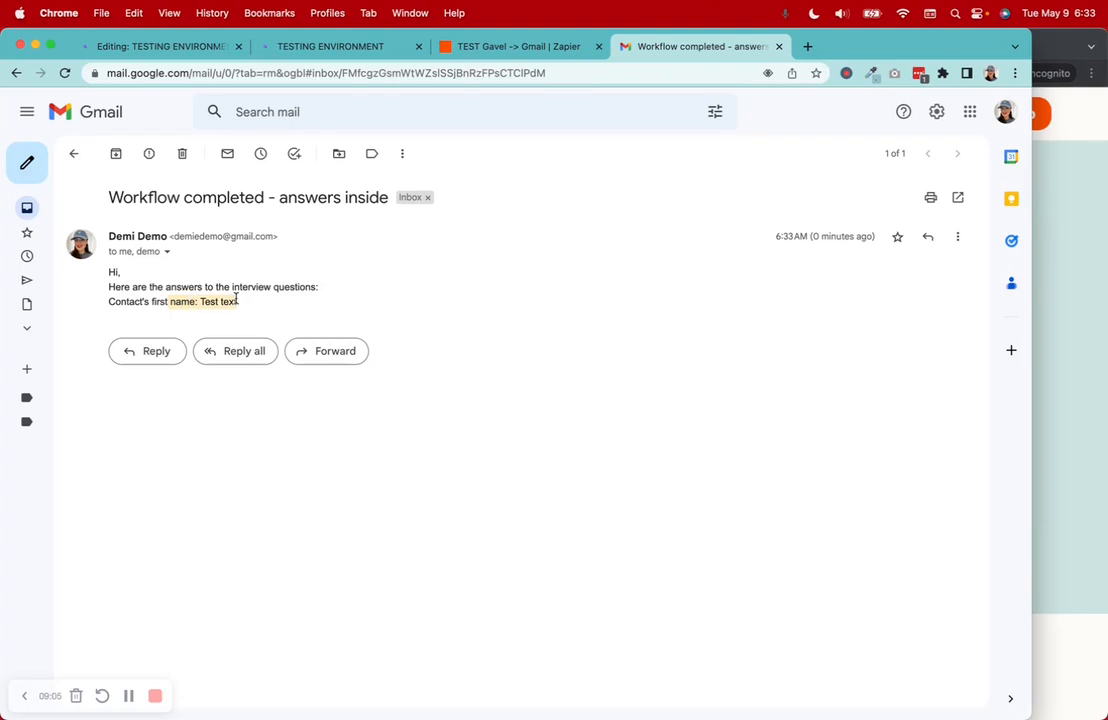
Step: Reopen the Gmail action's body and insert blank lines between its lines
left_click(535, 47)
scroll(320, 421, "up", 3)
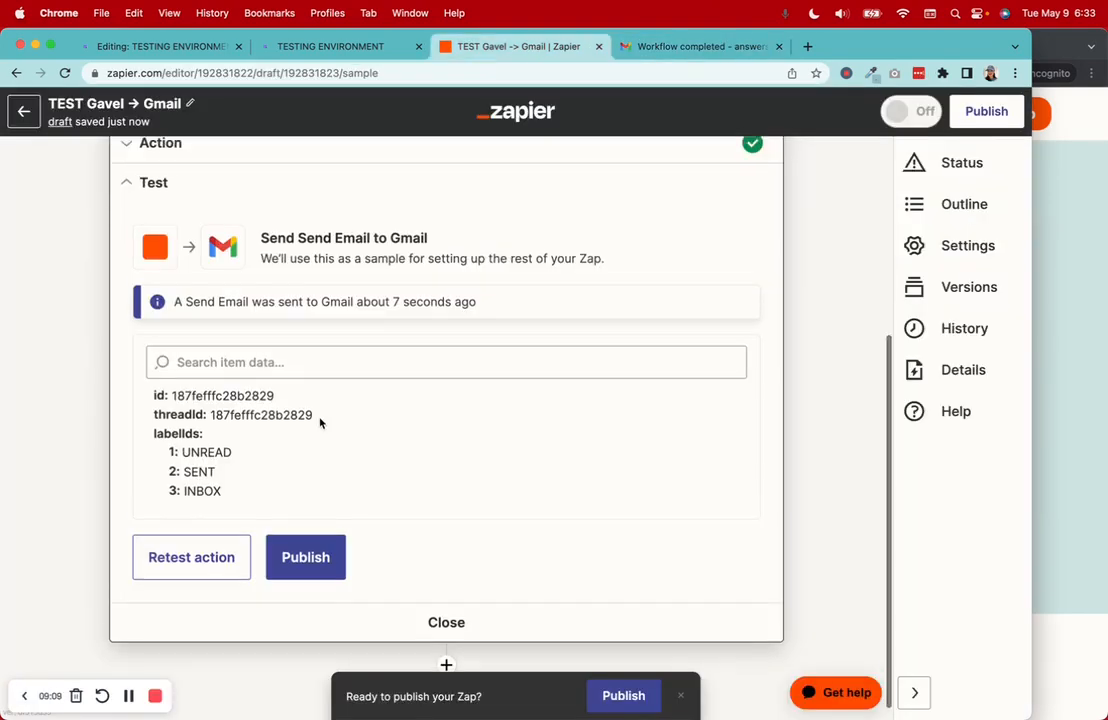
left_click(334, 263)
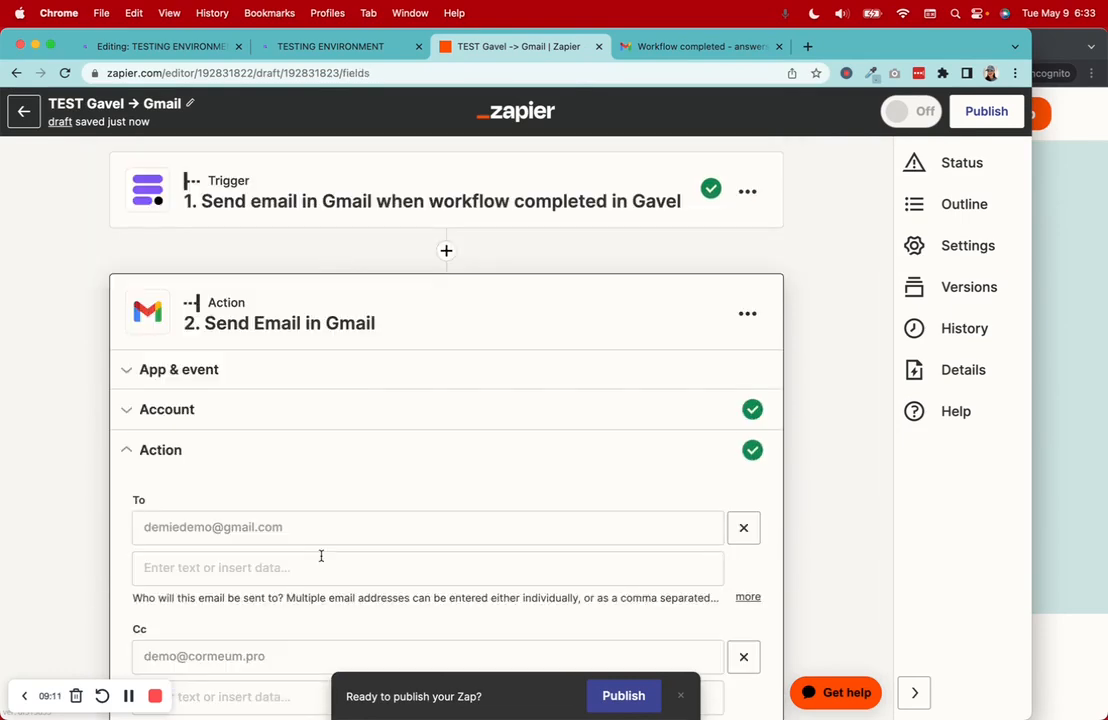
scroll(320, 555, "down", 10)
scroll(320, 571, "down", 1)
left_click(244, 454)
key("Return")
left_click(435, 502)
key("Return")
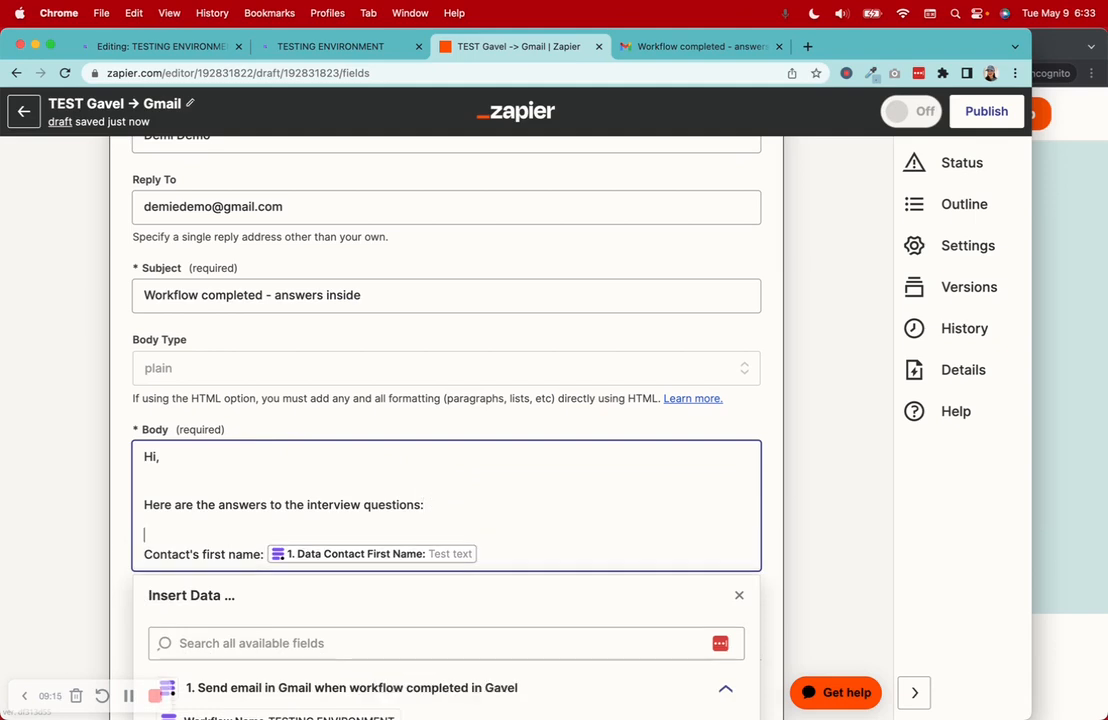
key("Return")
key("Return")
Step: End the email body with "Best," and "Demi" on separate lines and continue to testing
type("Best")
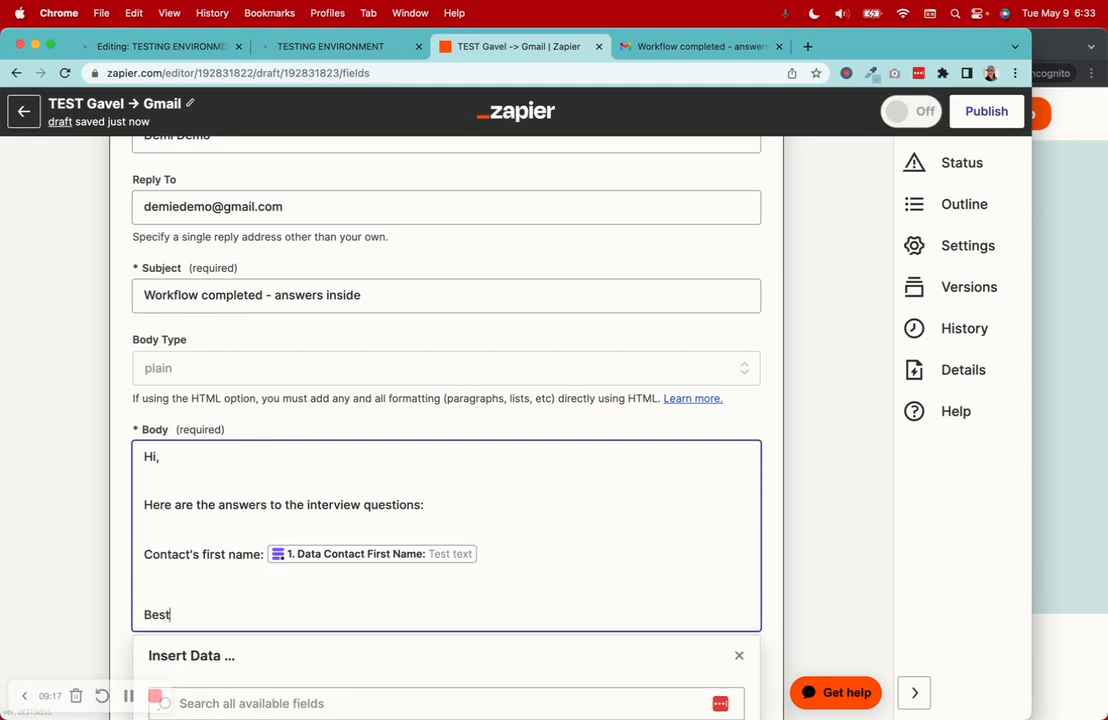
key("BackSpace")
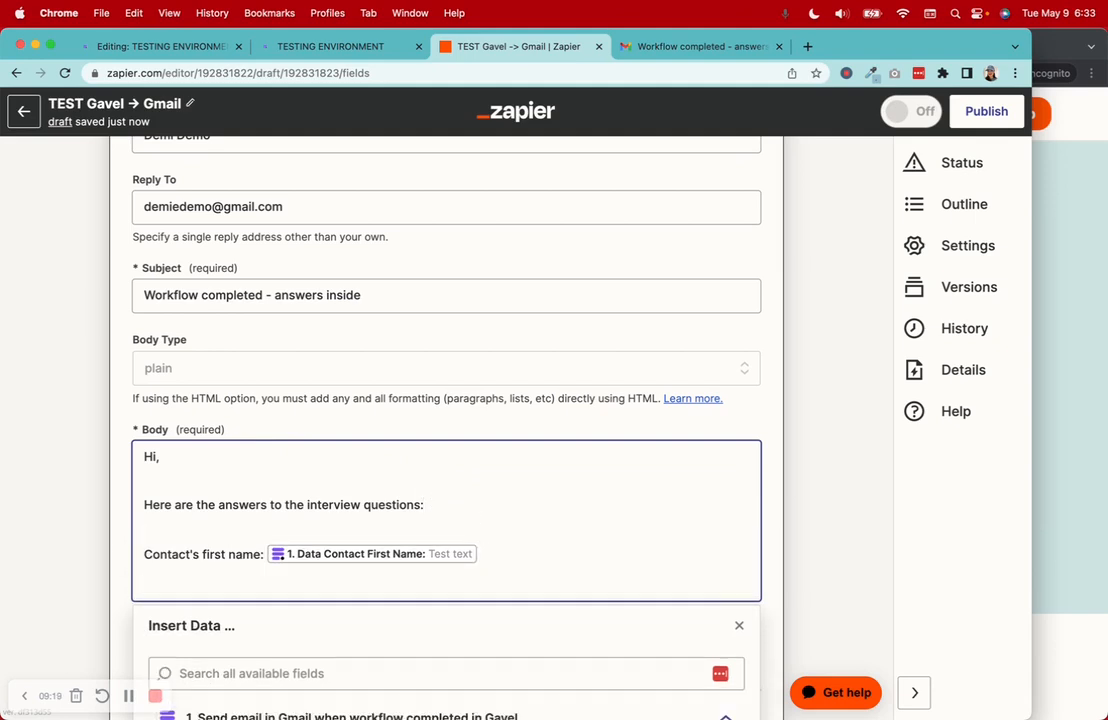
key("Return")
type("Best,")
key("Return")
key("Return")
type("B")
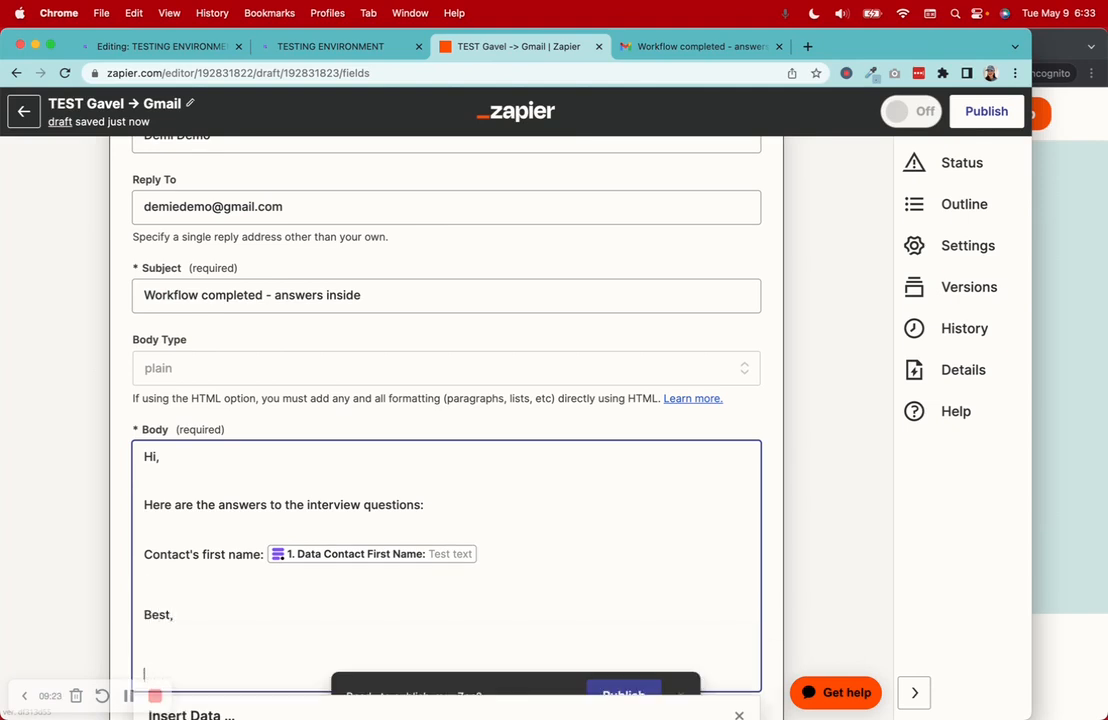
type("Demi")
scroll(320, 490, "down", 5)
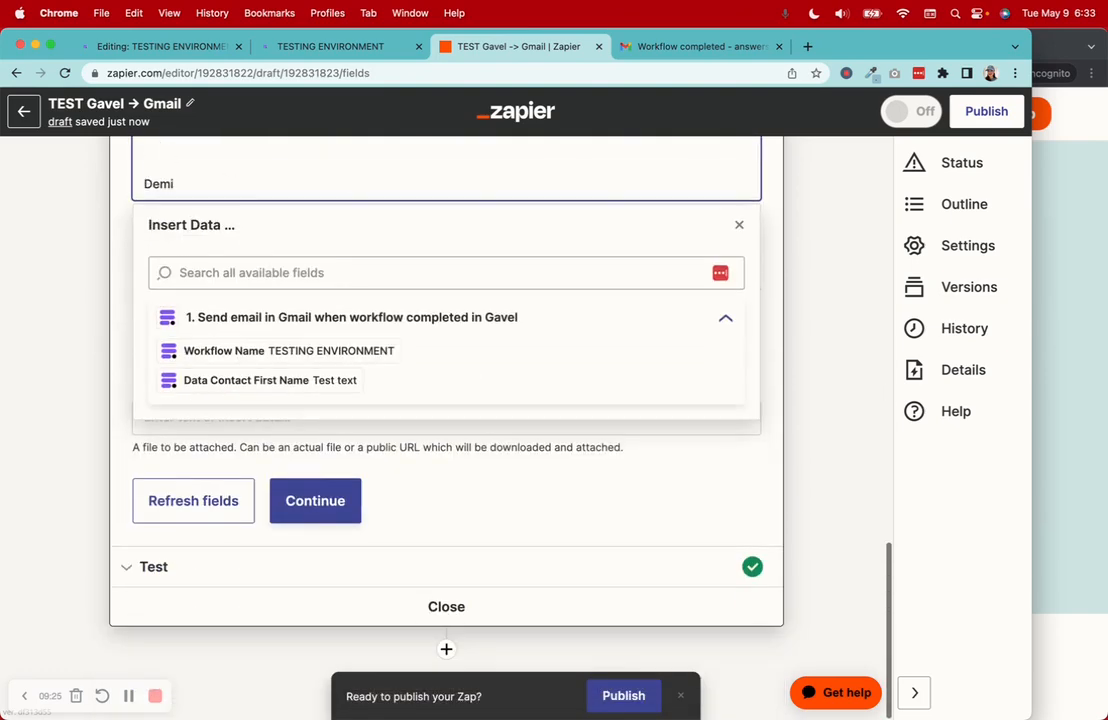
left_click(320, 495)
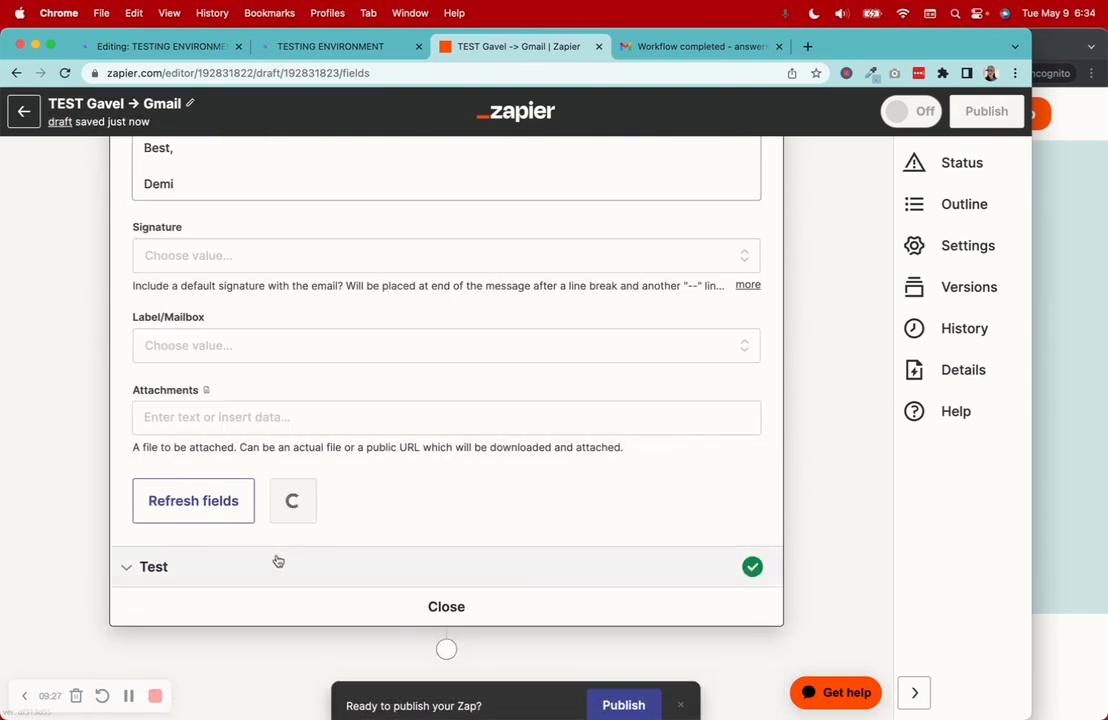
Step: Run the action test again with the updated email body
left_click(287, 554)
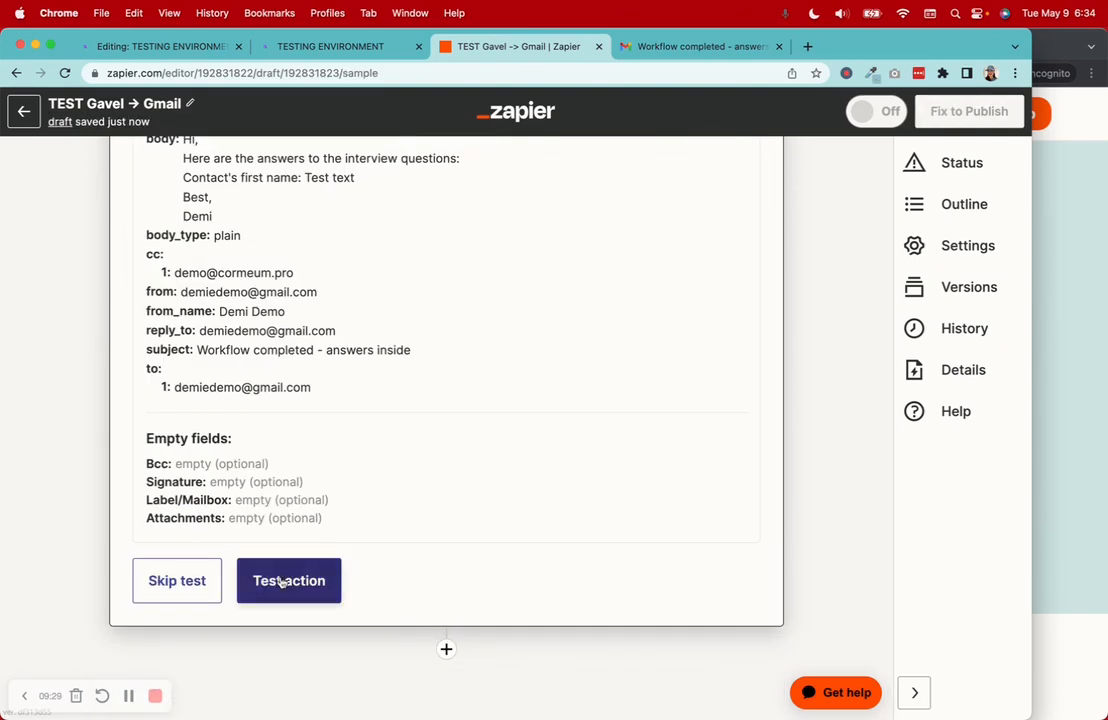
left_click(664, 47)
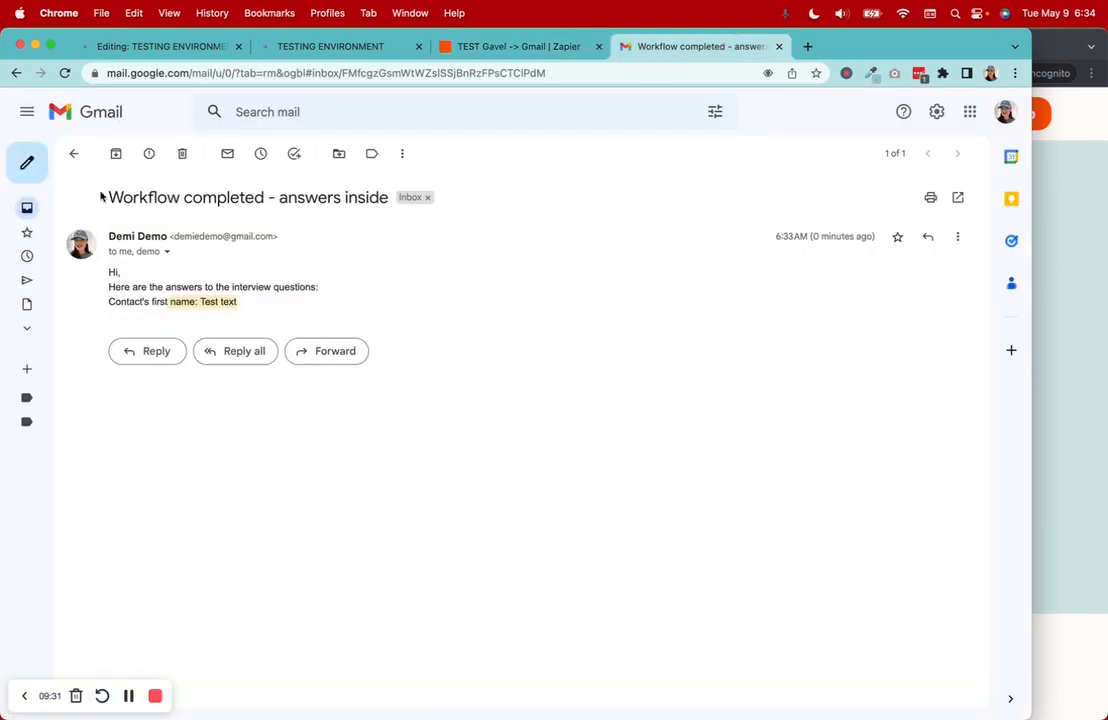
left_click(184, 156)
left_click(497, 48)
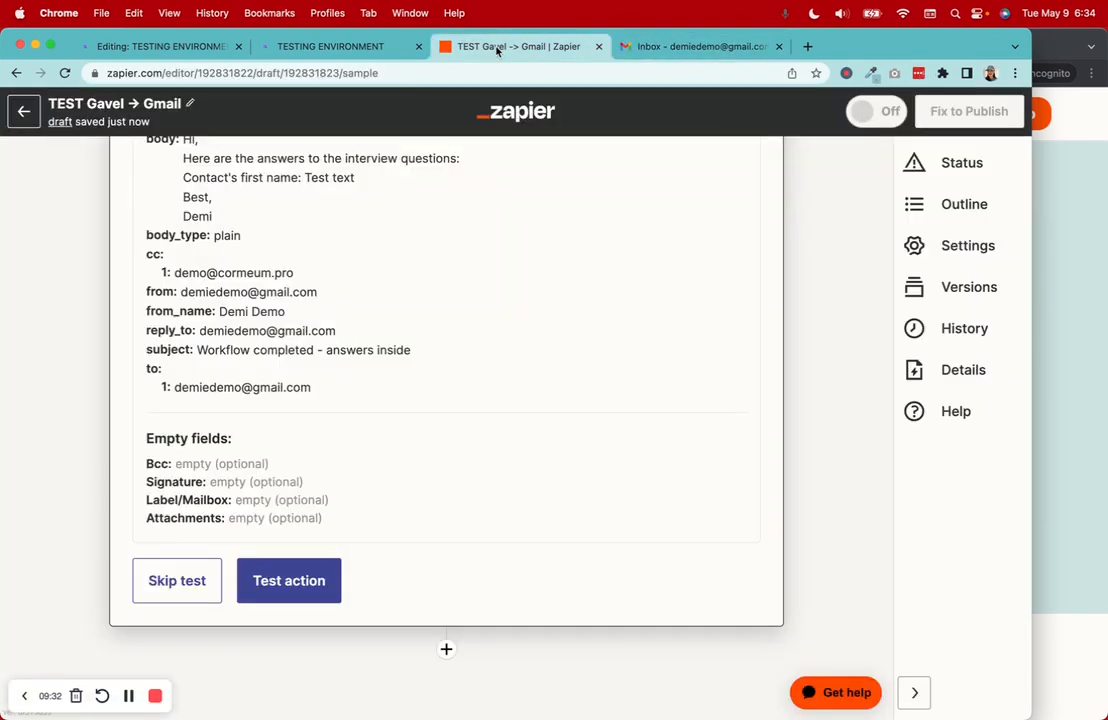
left_click(263, 580)
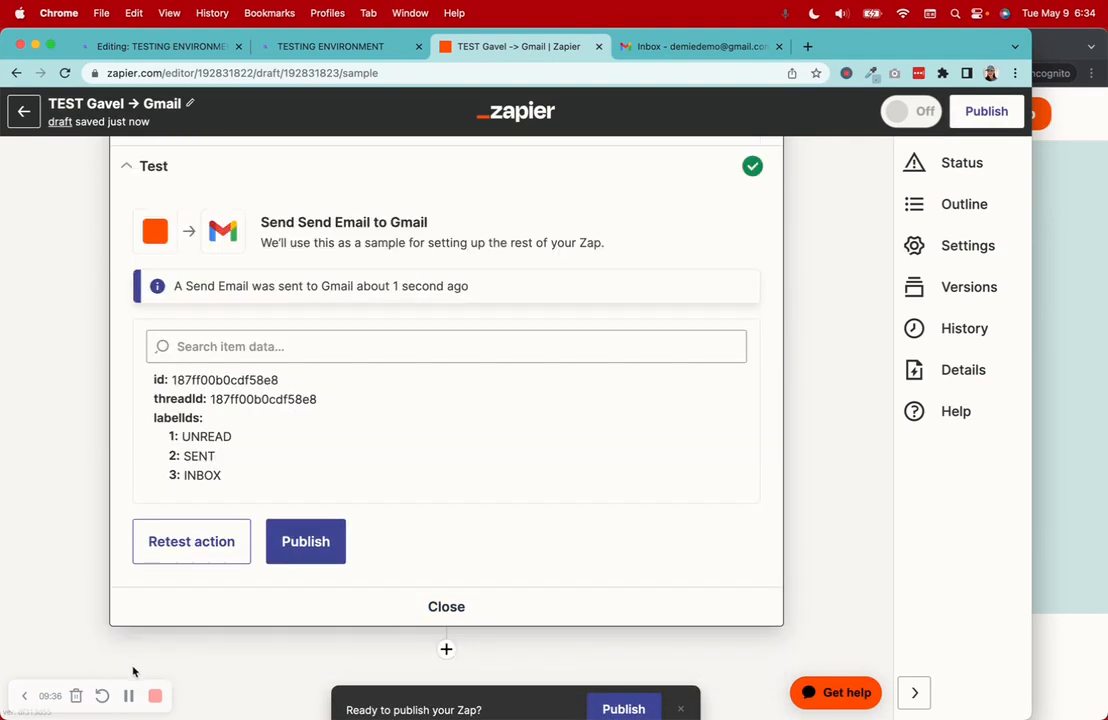
Step: Open and read the new test email in the demo Gmail inbox, then return to the inbox
left_click(128, 696)
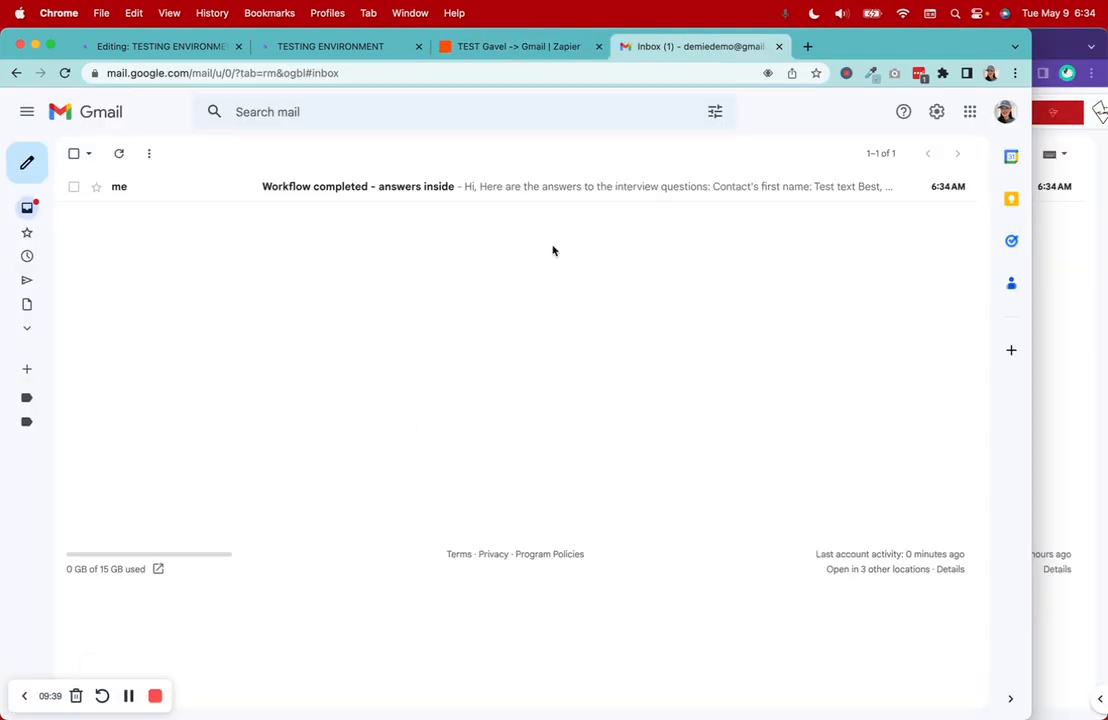
left_click(462, 190)
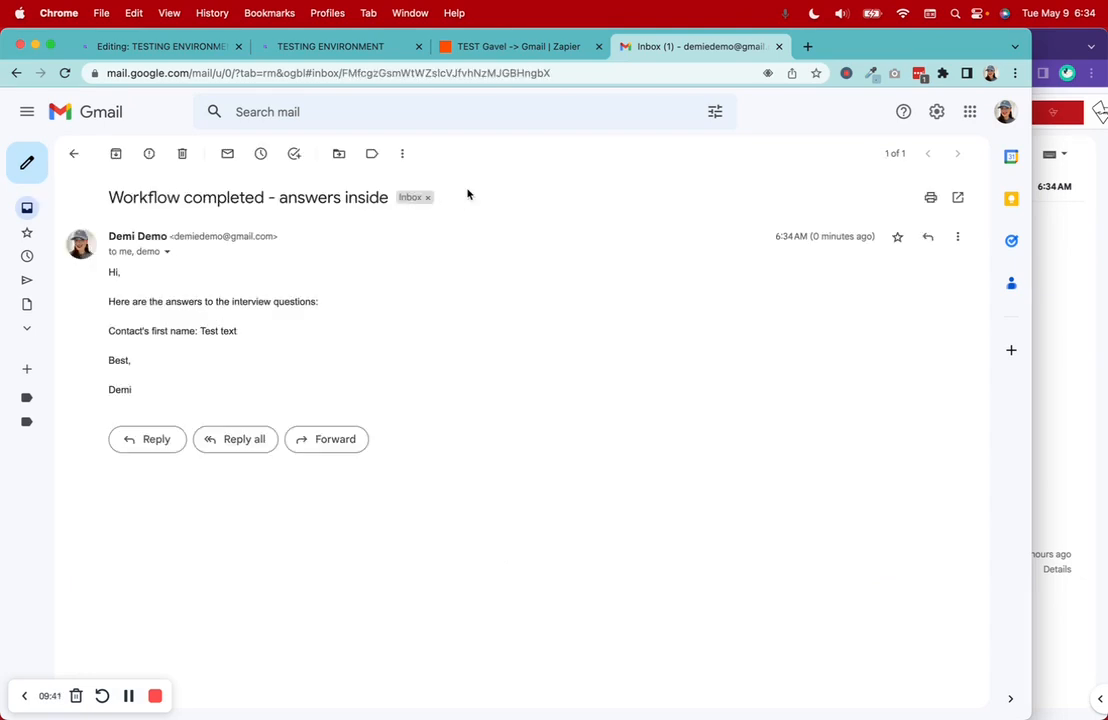
left_click_drag(108, 272, 186, 399)
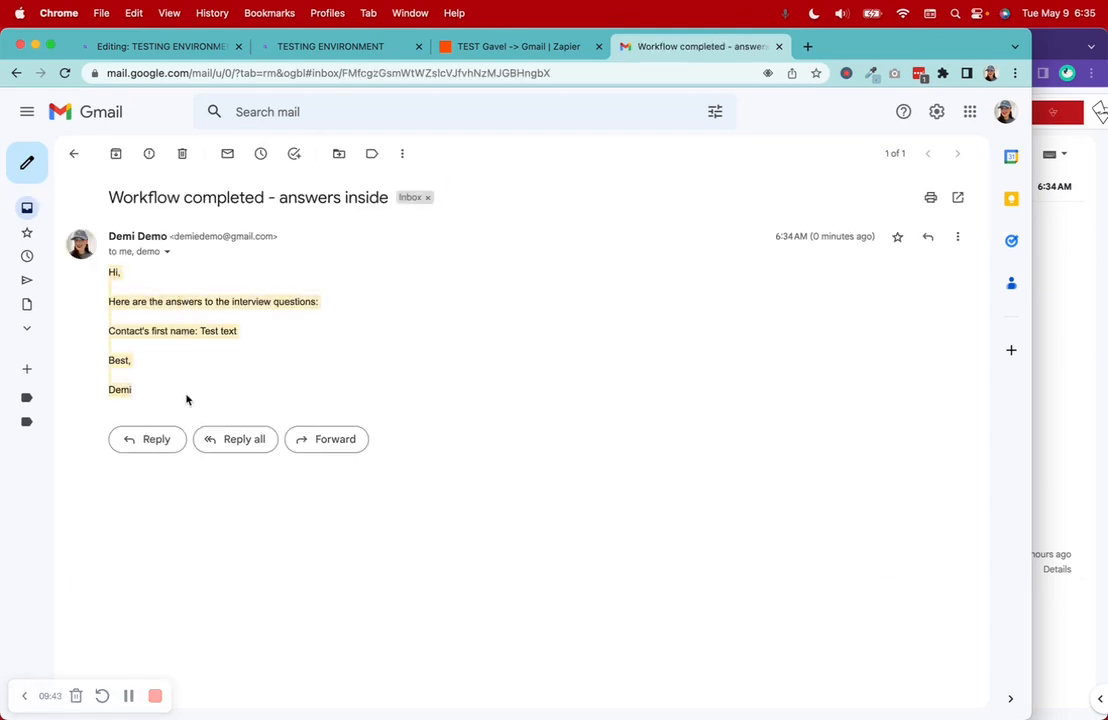
left_click(77, 155)
Step: Inspect the CC'd copy of the email and its sender details in the second Gmail account, then close that window
left_click(1074, 41)
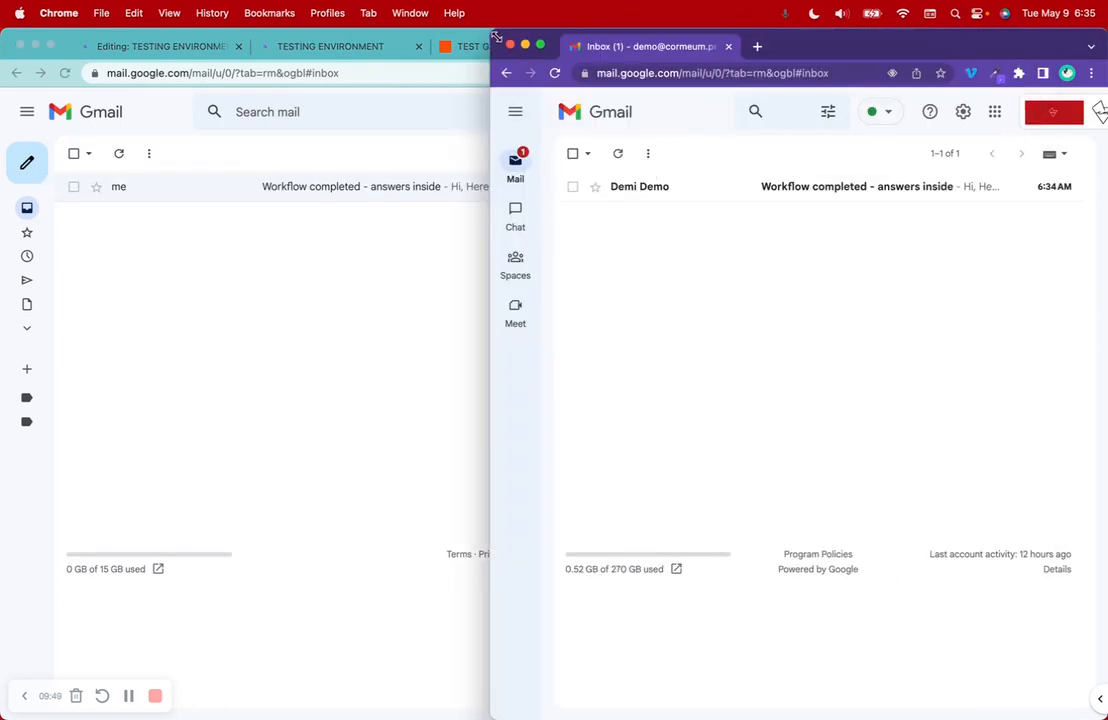
left_click_drag(490, 28, 180, 8)
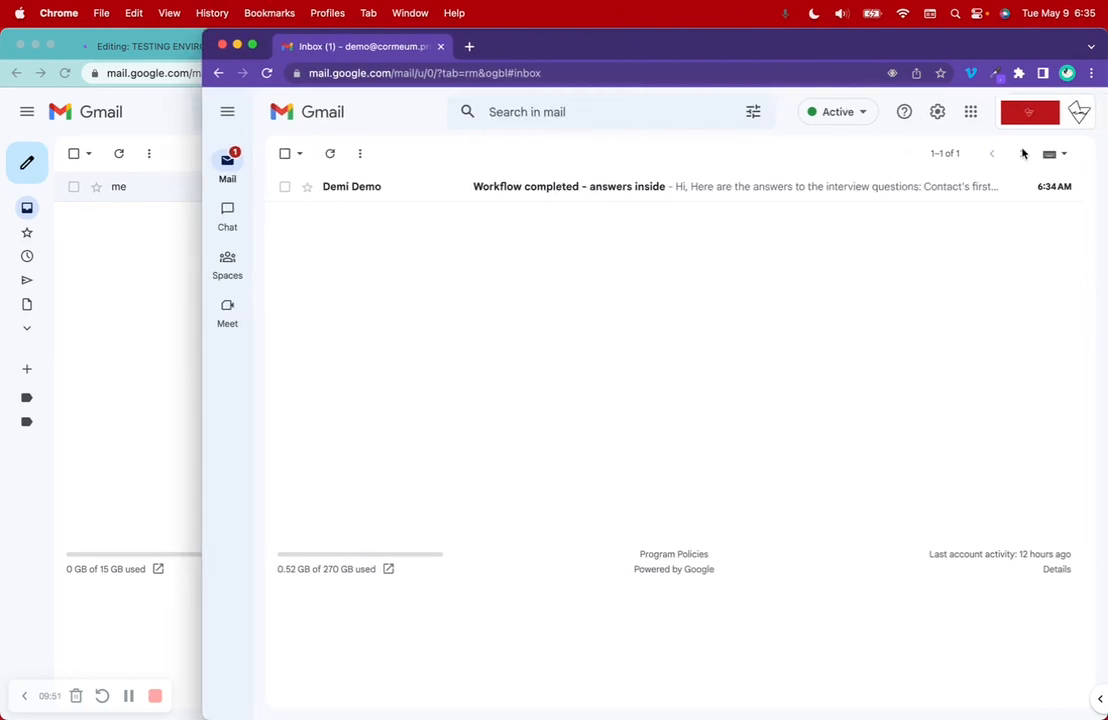
left_click(1079, 112)
left_click(608, 282)
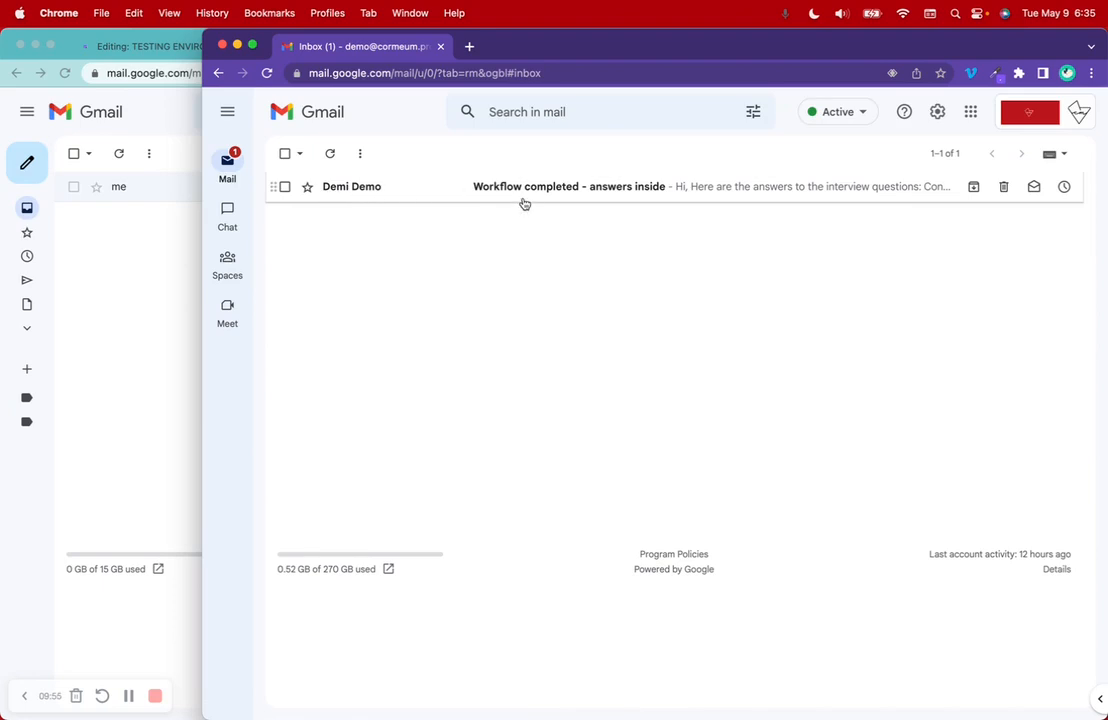
left_click(676, 197)
left_click_drag(345, 300, 470, 399)
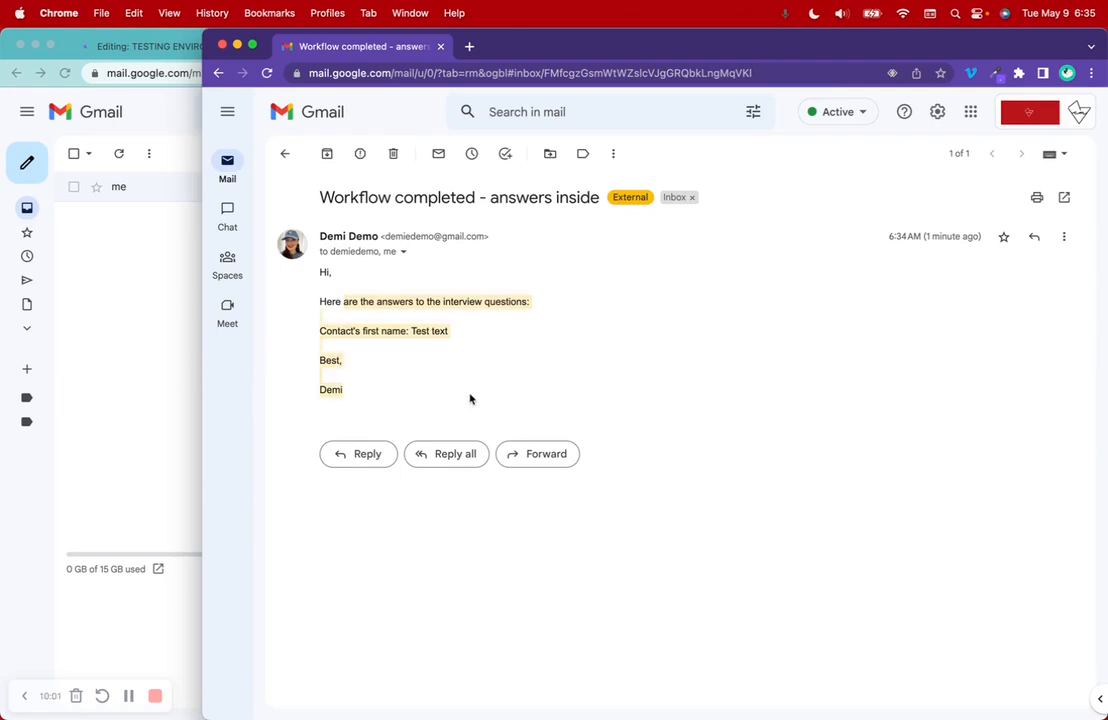
left_click(405, 253)
left_click_drag(481, 296, 520, 420)
triple_click(621, 314)
left_click(516, 341)
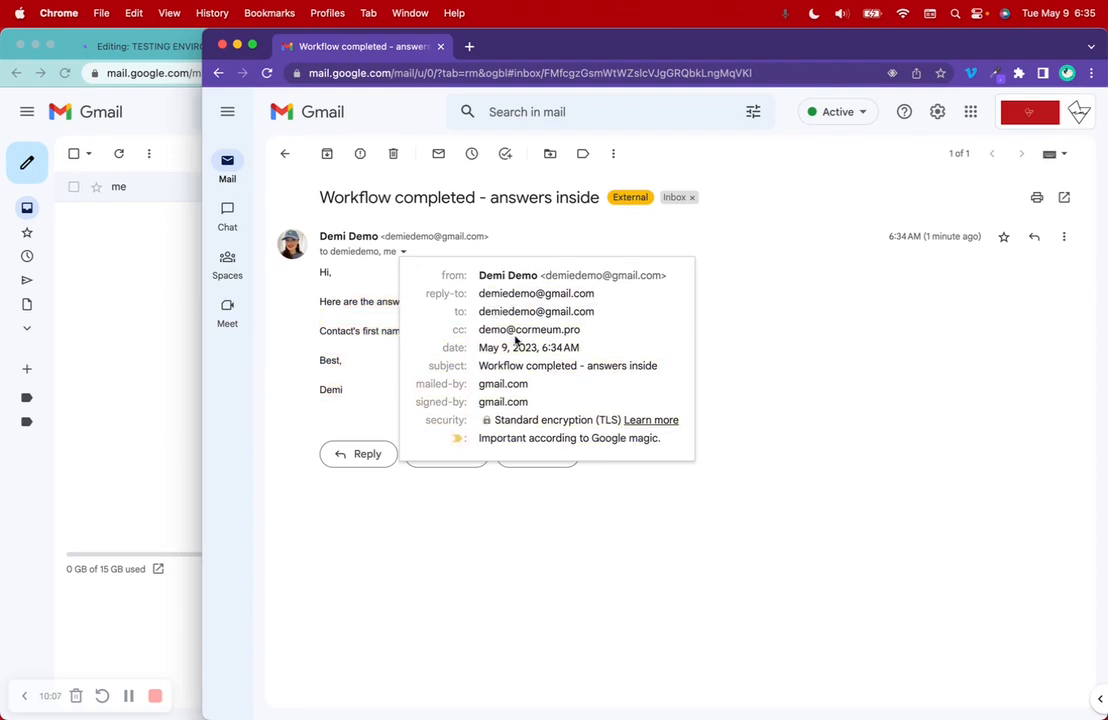
left_click_drag(557, 333, 660, 257)
left_click(472, 341)
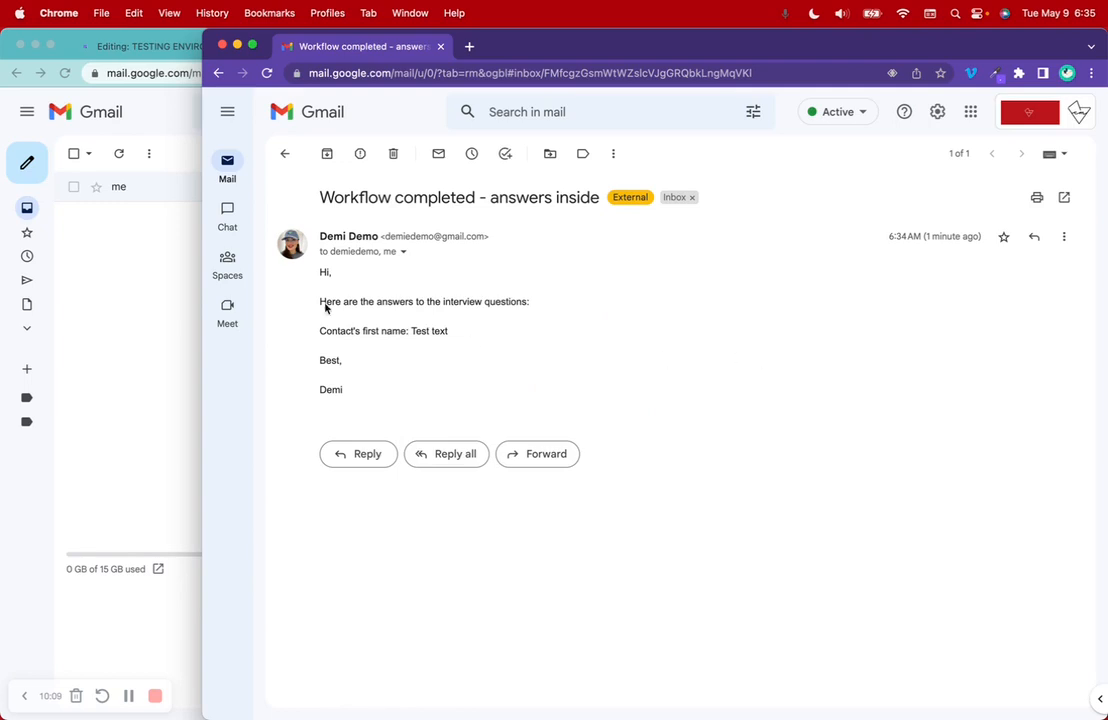
left_click(279, 152)
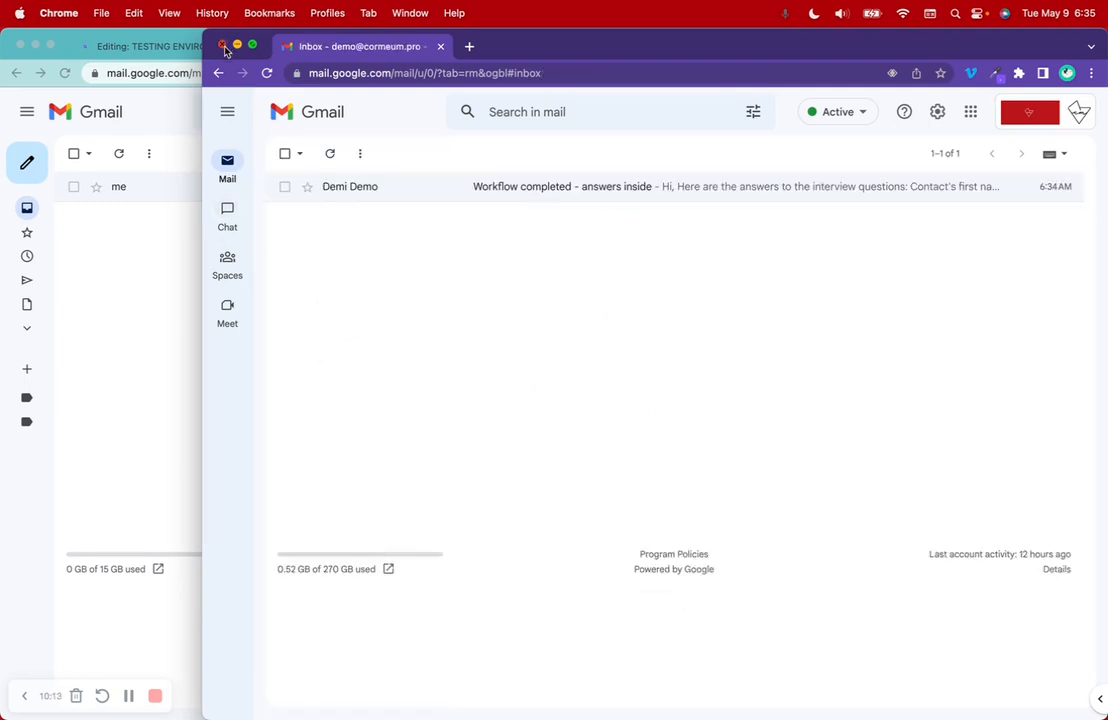
left_click(223, 46)
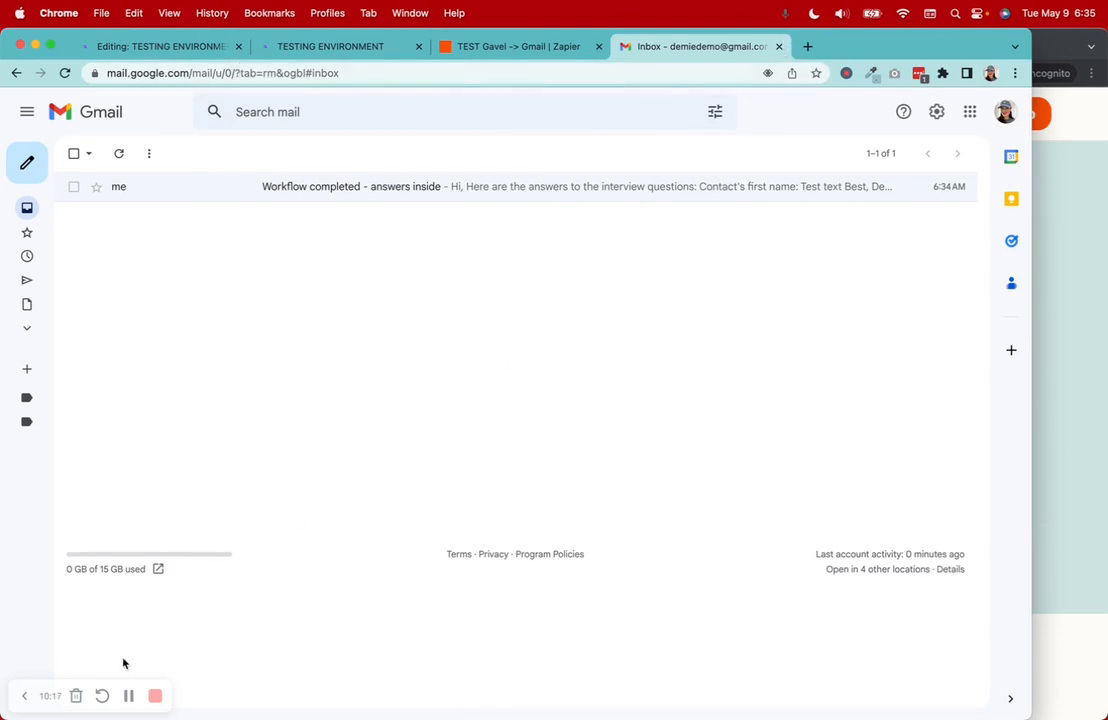
Step: Review the recipient fields of the Zap's Gmail action
left_click(129, 696)
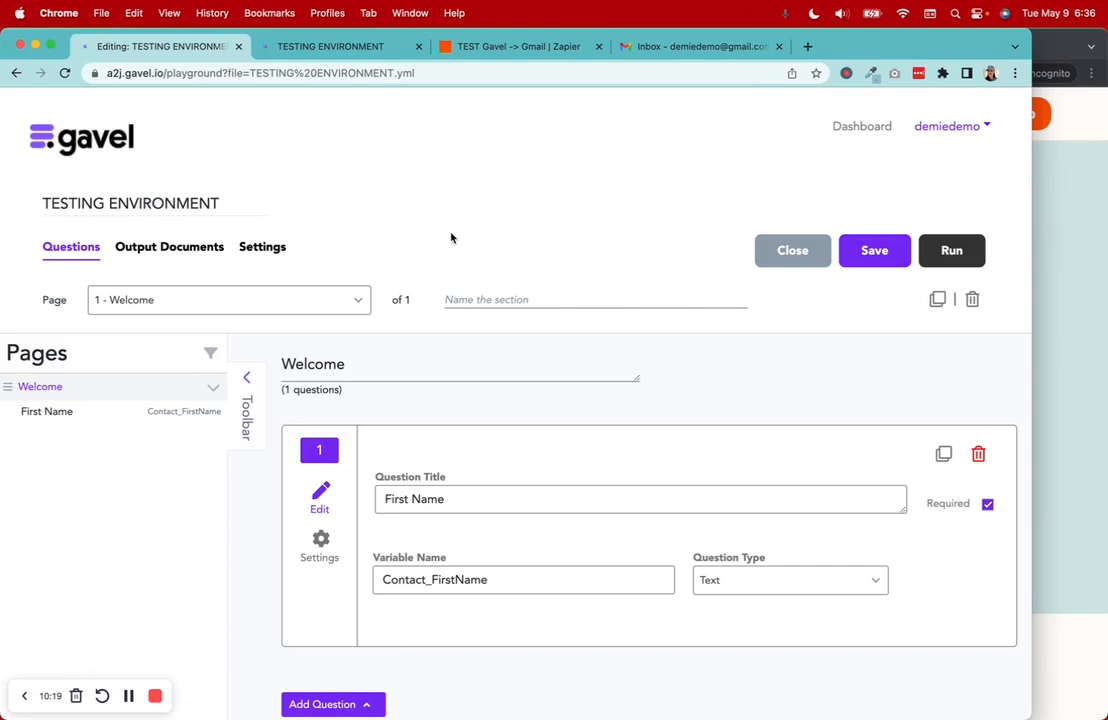
left_click(496, 50)
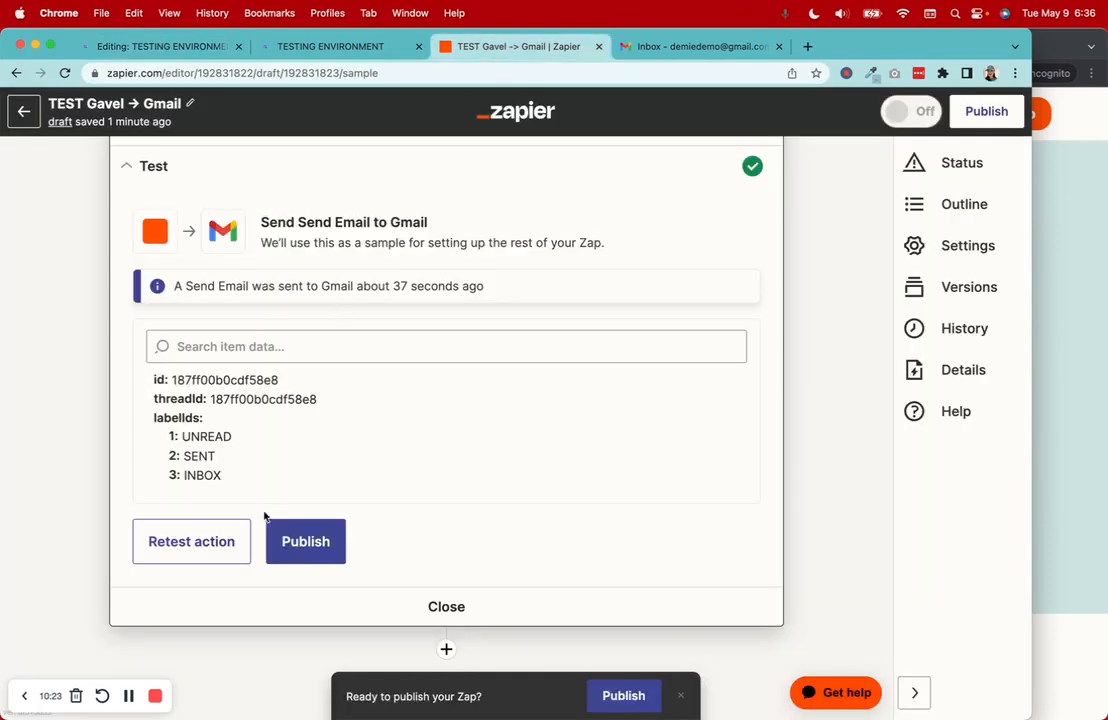
scroll(264, 516, "up", 4)
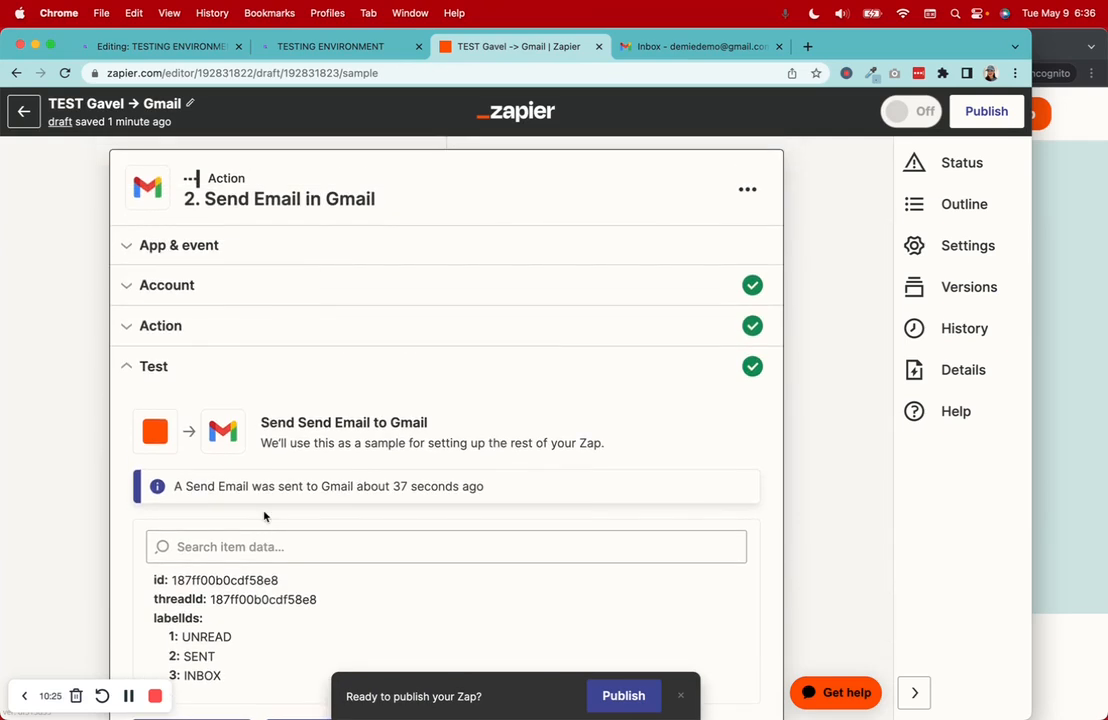
left_click(346, 333)
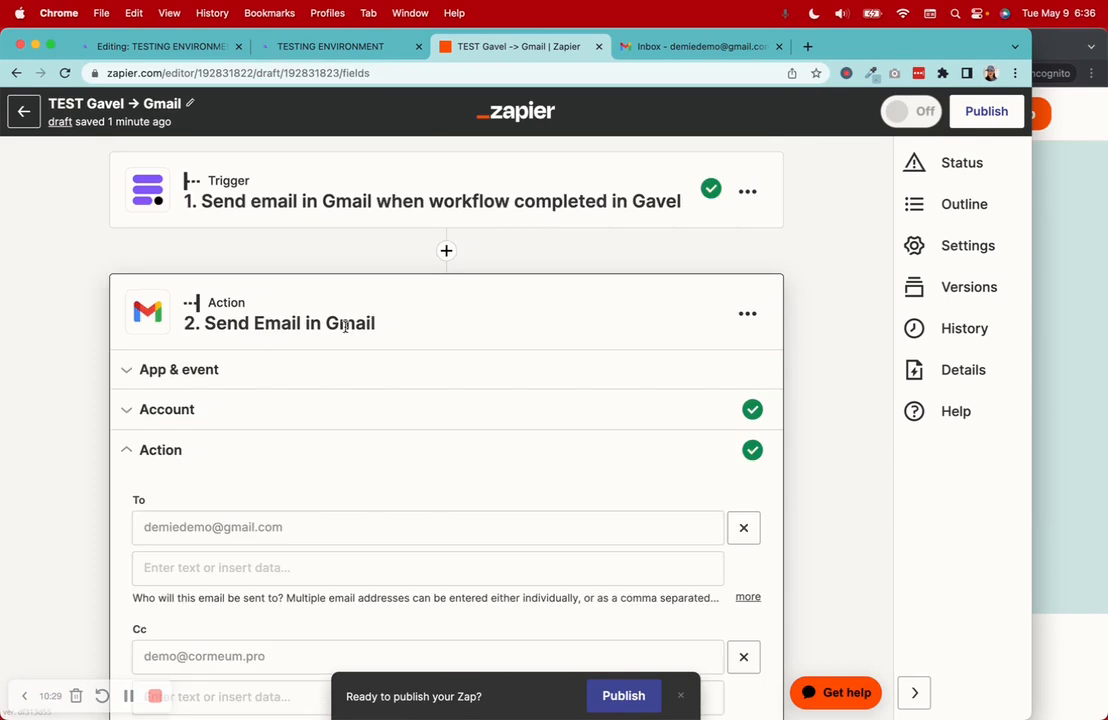
scroll(290, 435, "down", 5)
scroll(288, 435, "up", 2)
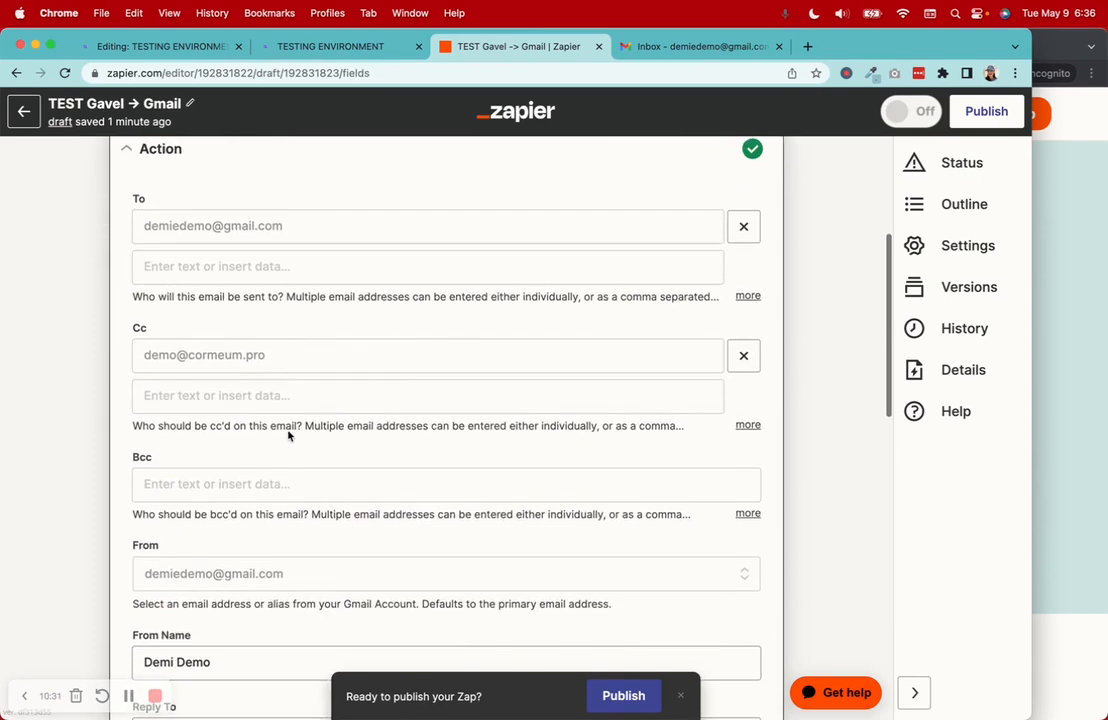
left_click(297, 228)
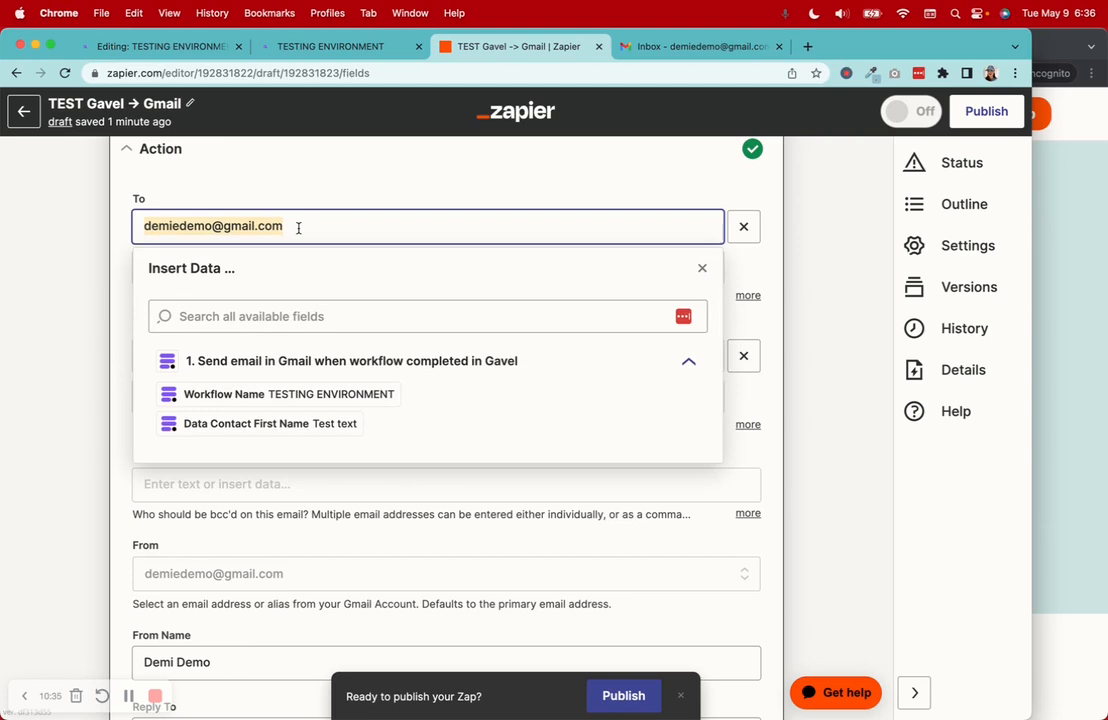
left_click(289, 48)
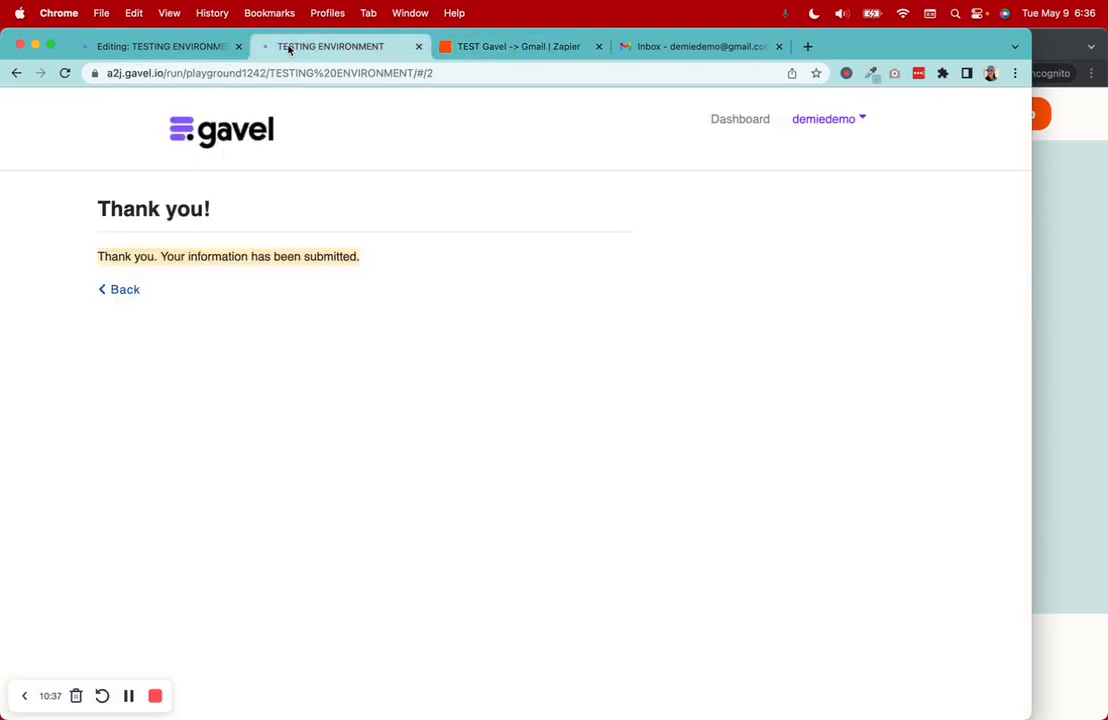
Step: Close the workflow run tab, return to the editor and add a Dropdown question to the Welcome page
left_click(418, 46)
left_click(160, 46)
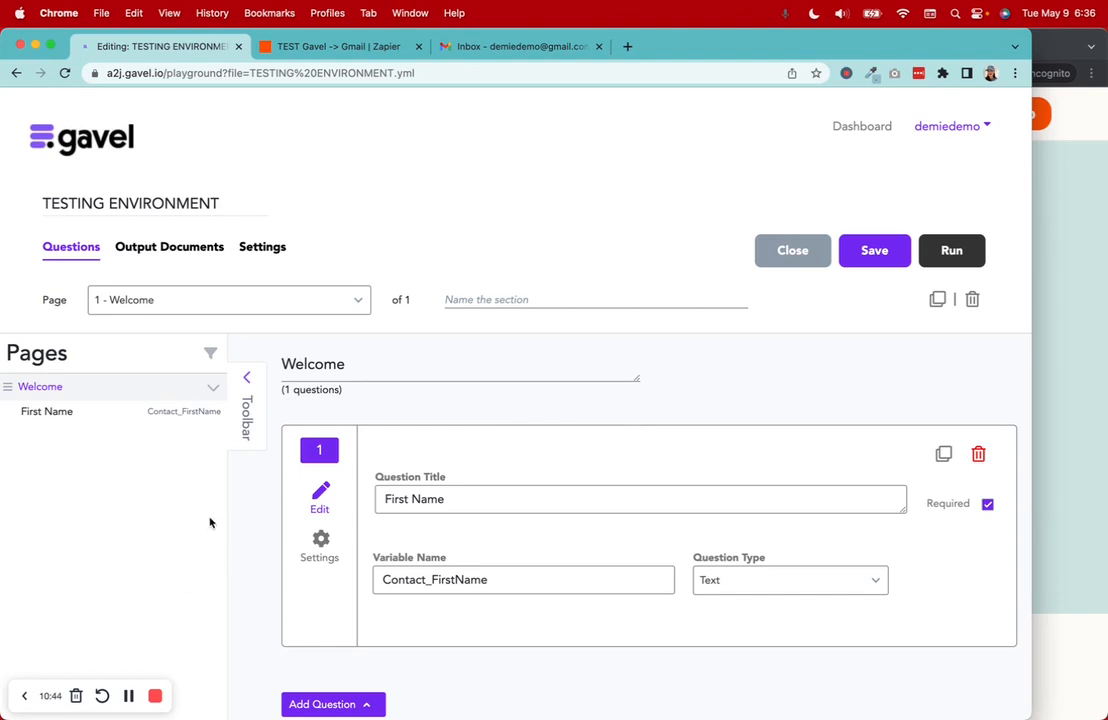
scroll(259, 488, "down", 5)
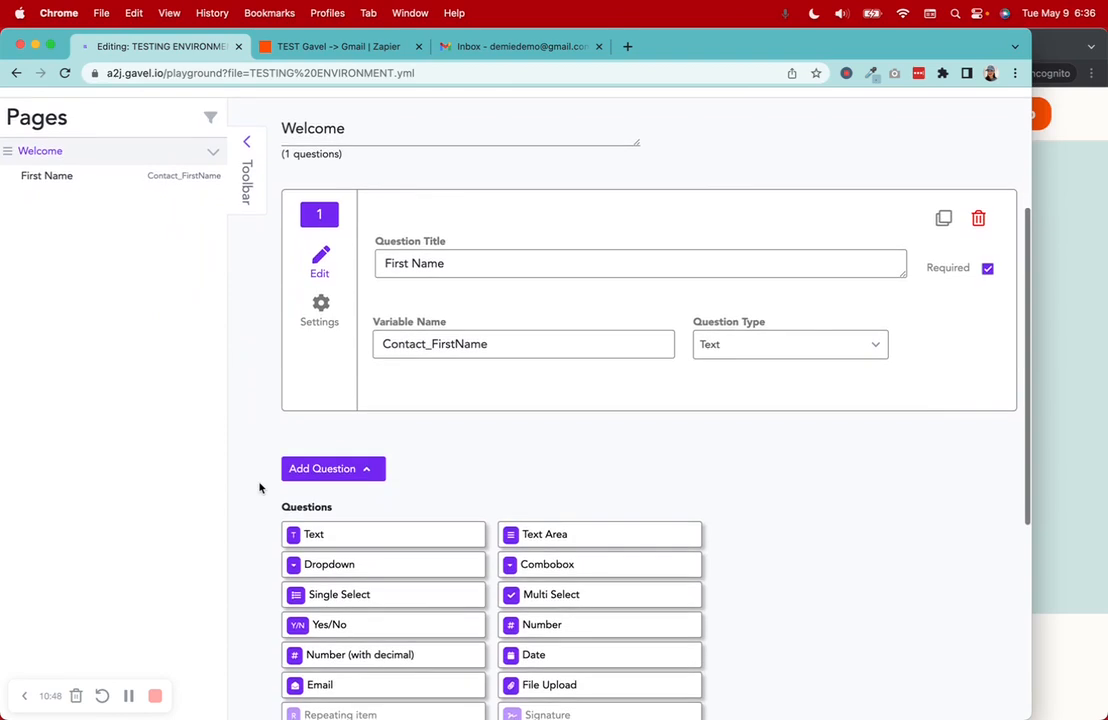
scroll(381, 481, "down", 3)
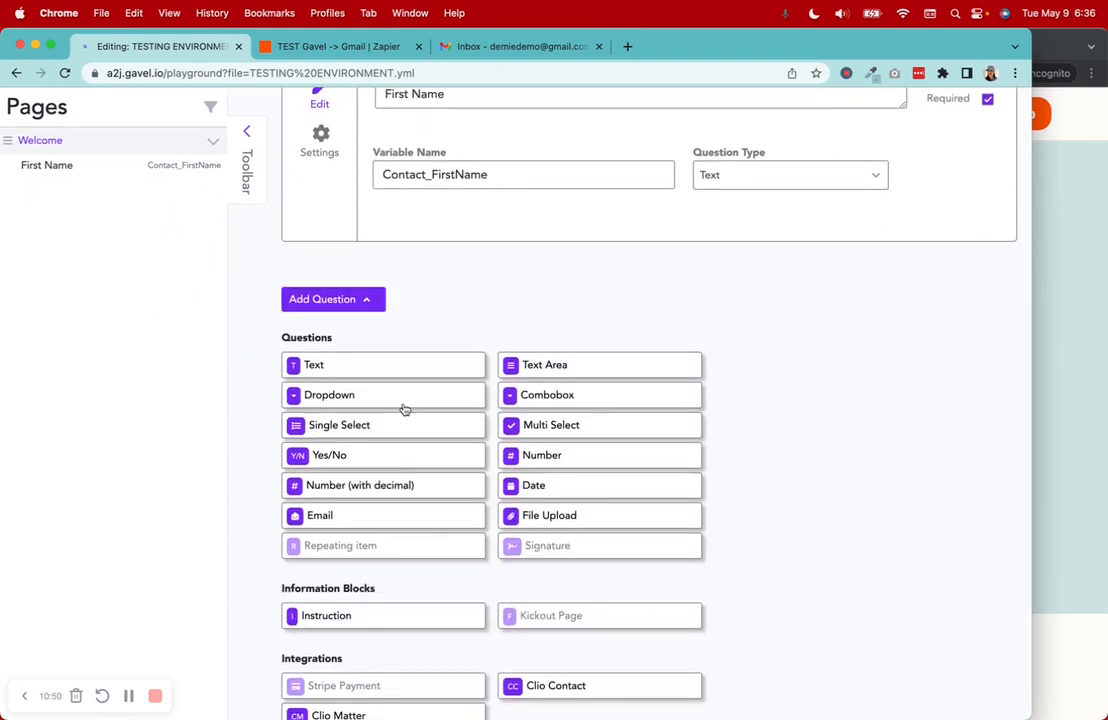
left_click(403, 408)
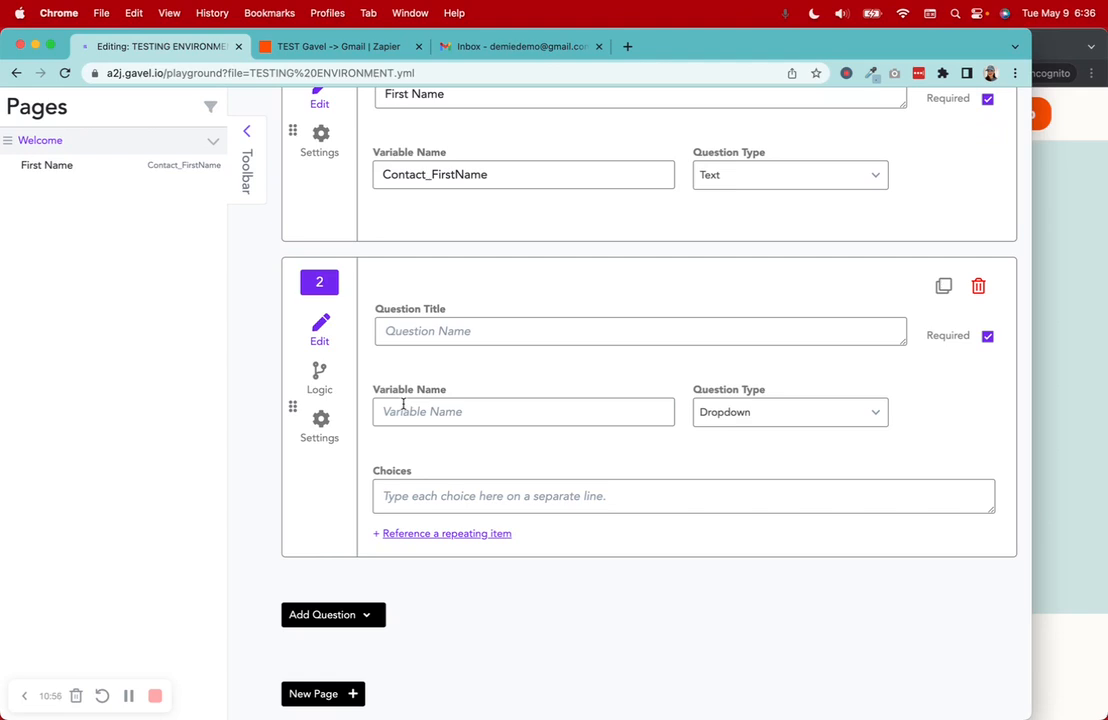
Step: Title the new question "Who is the associate attorney?" with variable name AssociateAttorneyName
left_click(421, 330)
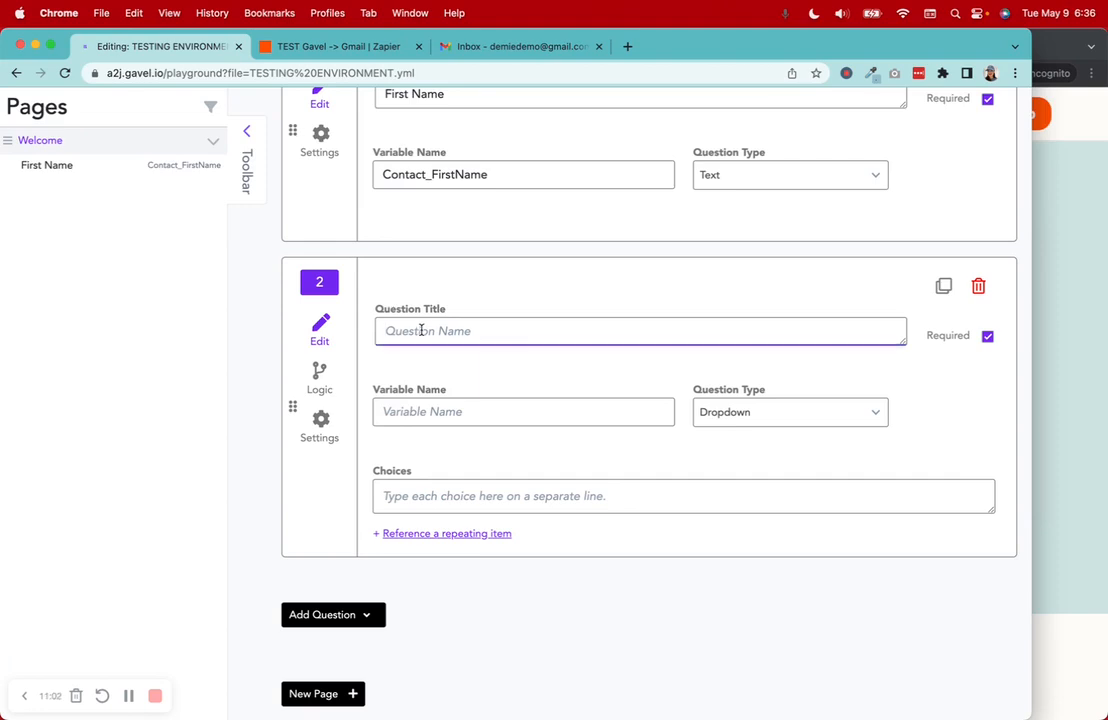
type("As")
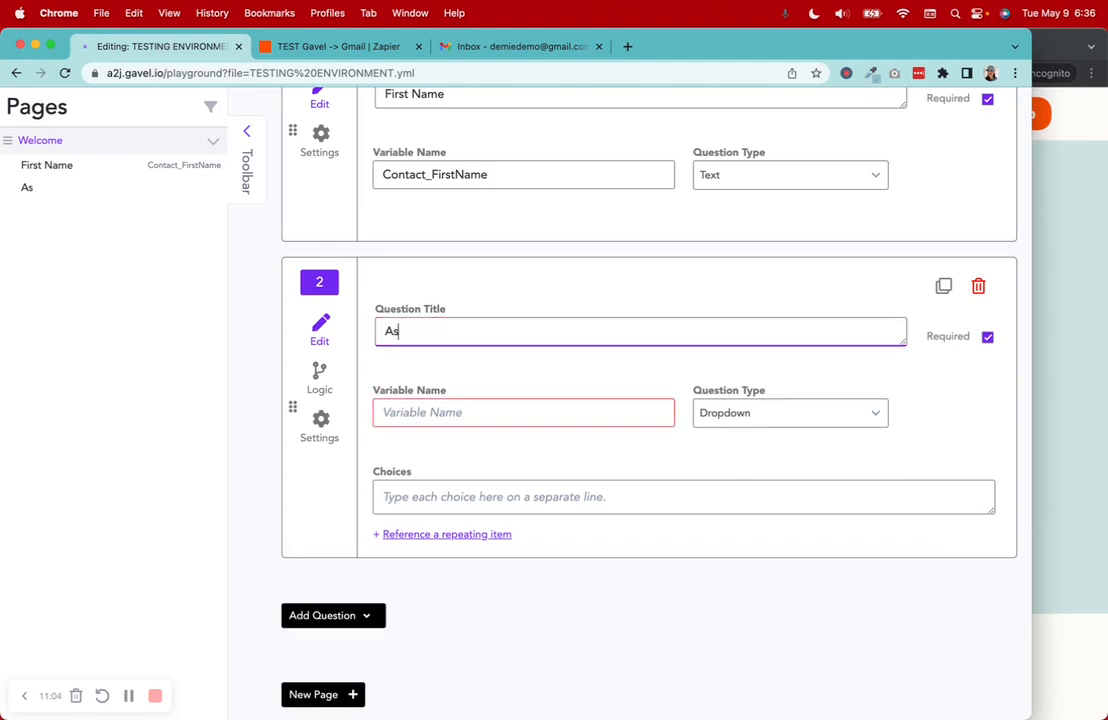
key("BackSpace")
key("BackSpace")
type("Wh")
type("o si")
type("s the")
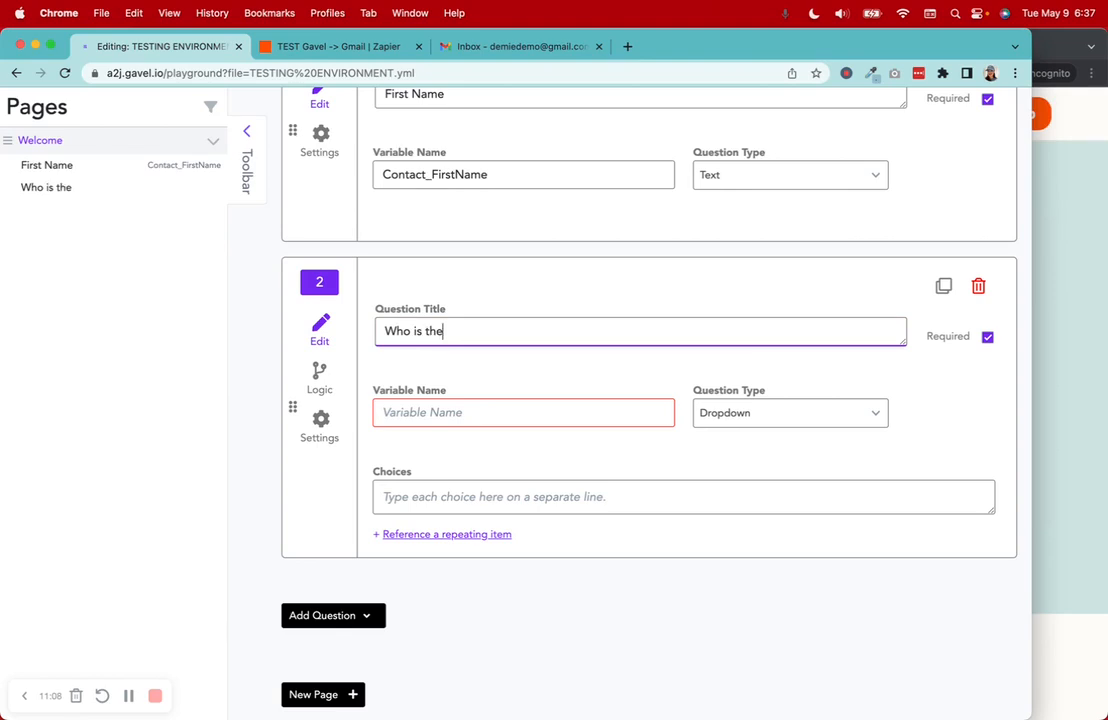
type(" associate attprn")
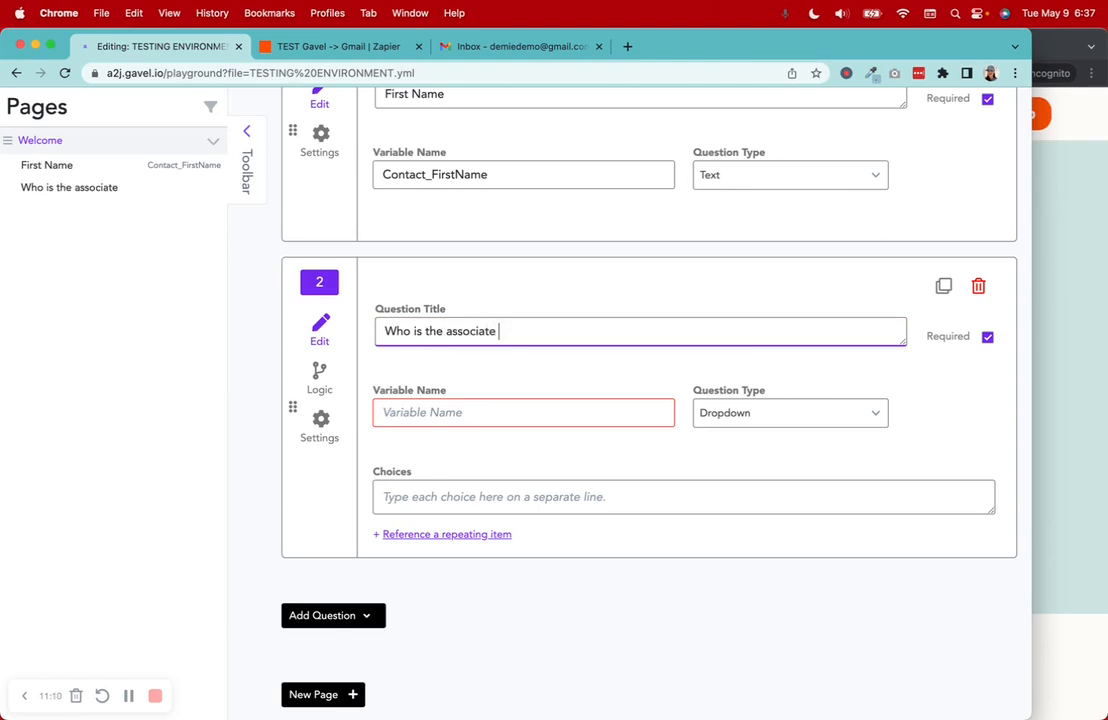
key("BackSpace")
key("BackSpace")
type("orney?")
key("Tab")
type("Associate")
key("BackSpace")
type("Attorne")
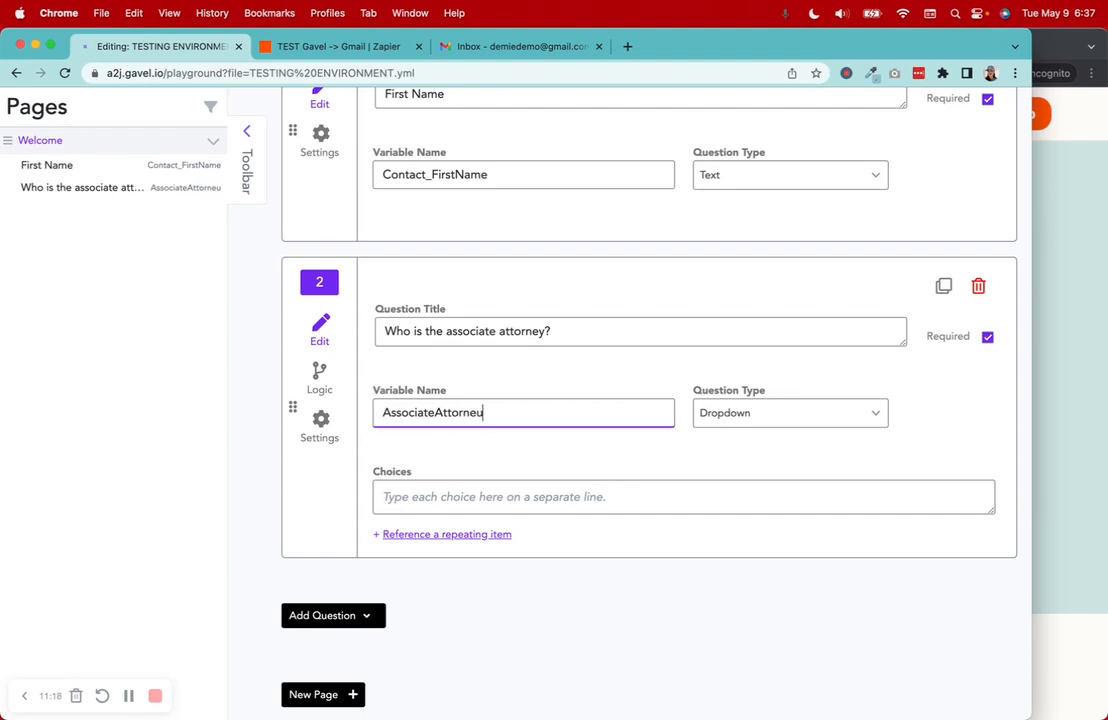
type("yNa")
key("BackSpace")
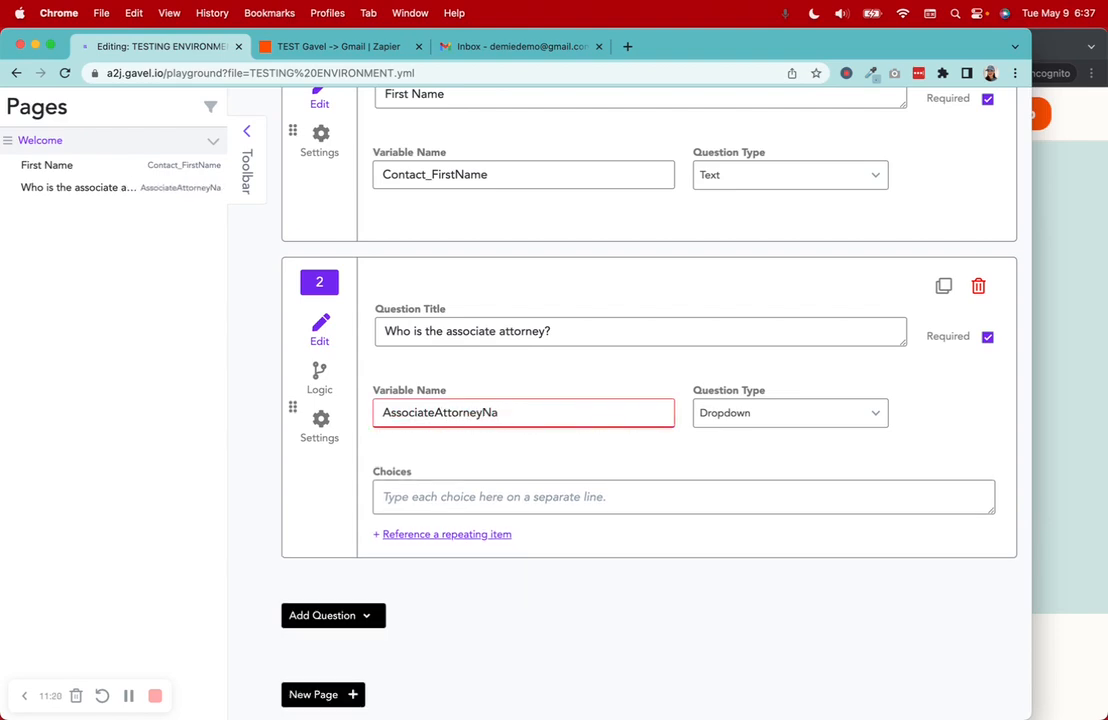
type("me")
Step: Enter the dropdown choices "Attorney 1" and "Attorney 2" on separate lines
left_click(526, 496)
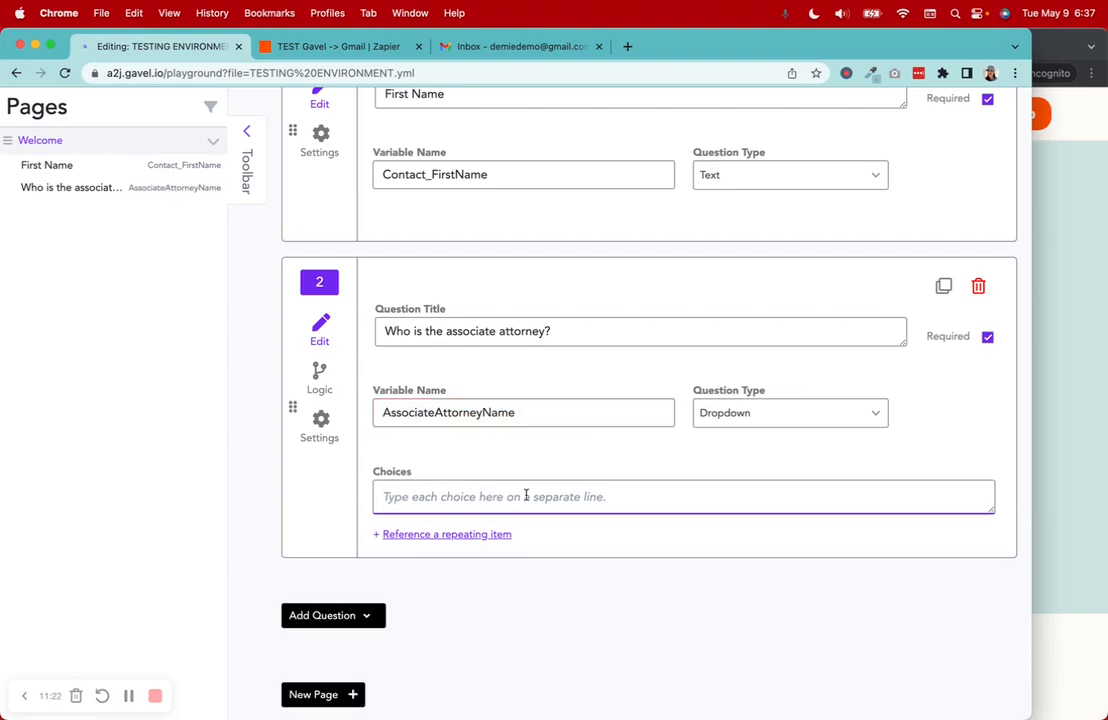
type("Attorney")
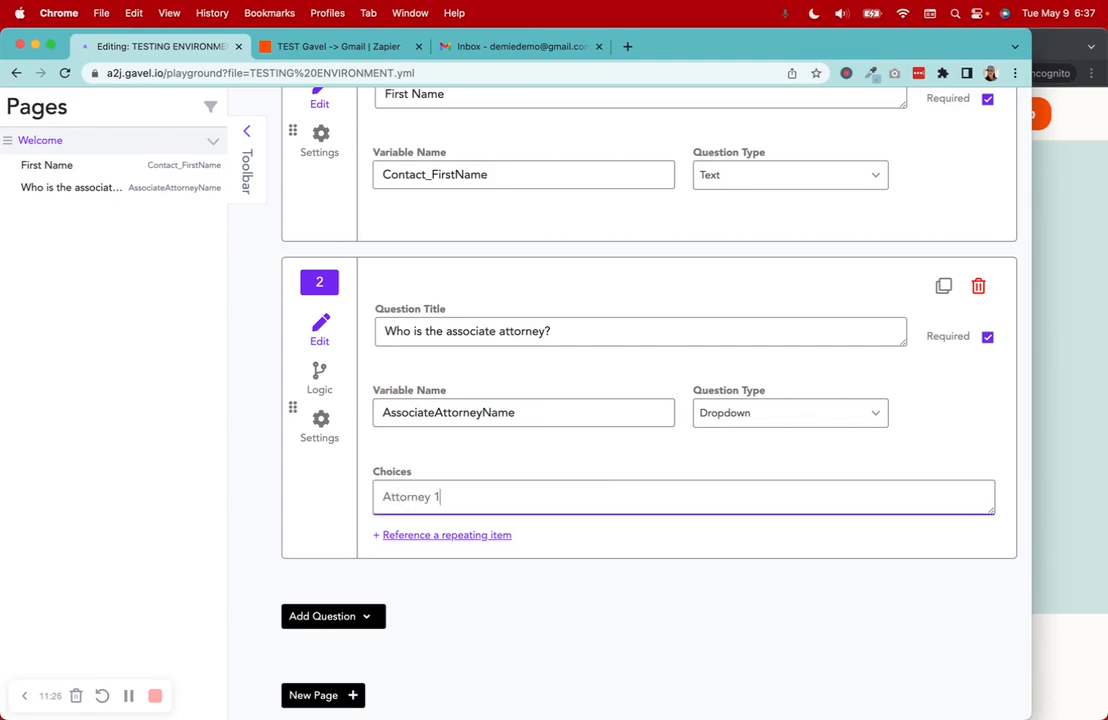
type(" 1")
key("Return")
type("Attorney 2")
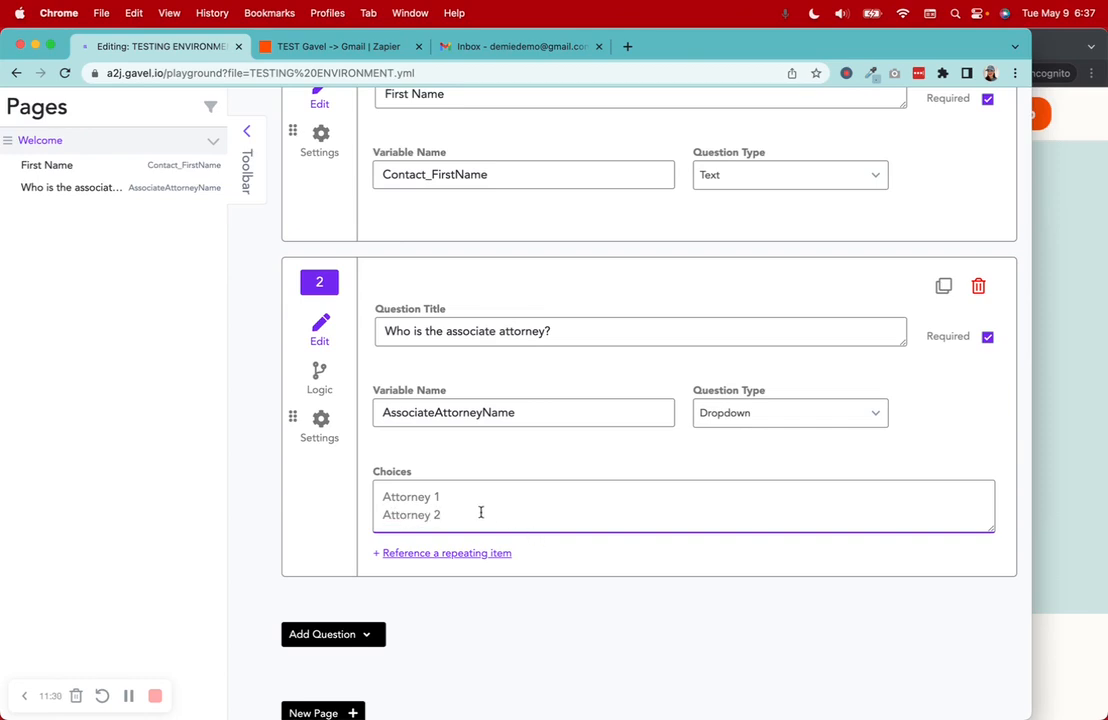
left_click_drag(433, 500, 372, 500)
left_click_drag(446, 507, 349, 512)
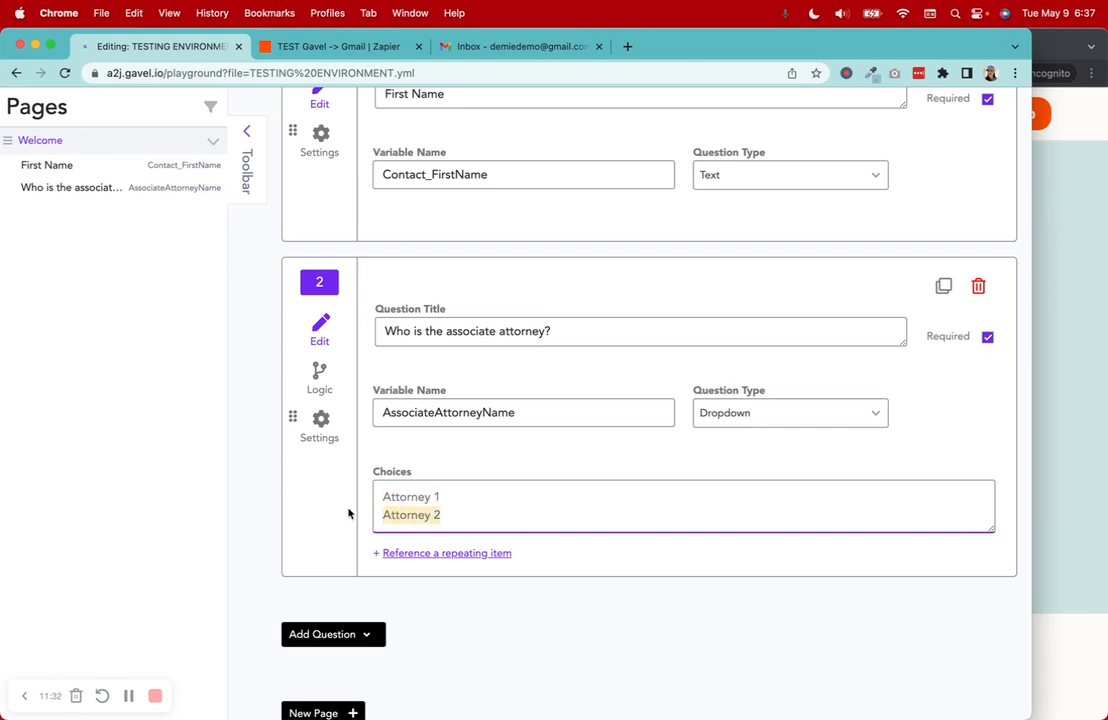
left_click(527, 621)
scroll(519, 622, "down", 2)
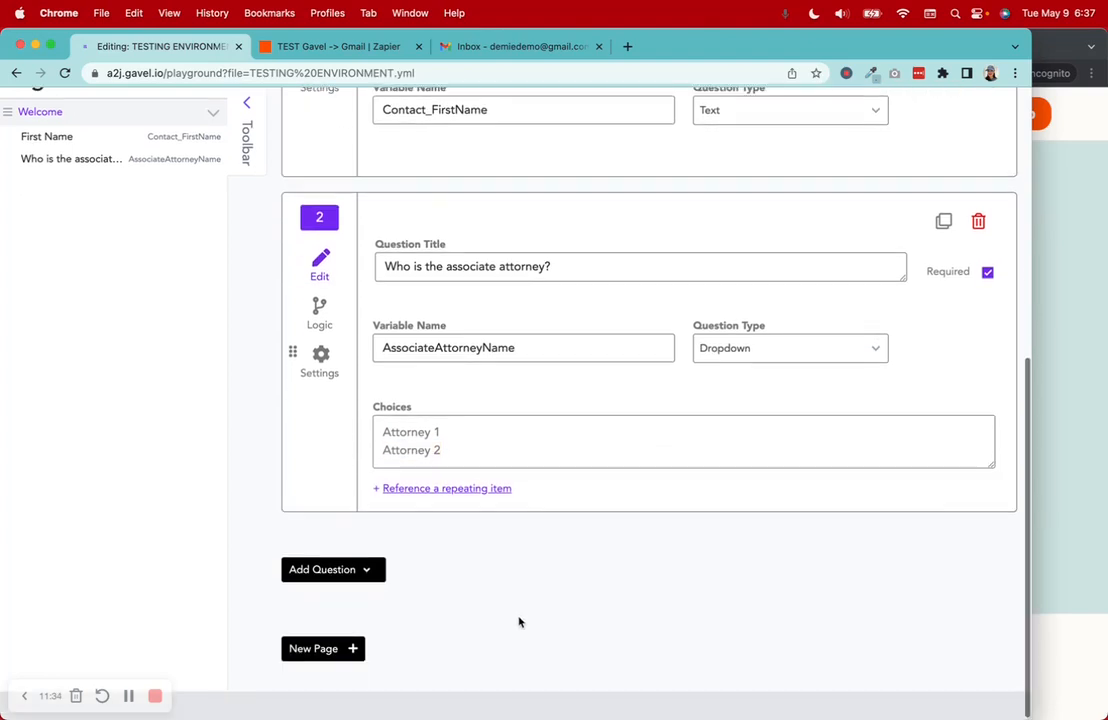
Step: Add another Dropdown question titled "Who is the partner on this case?"
left_click(361, 575)
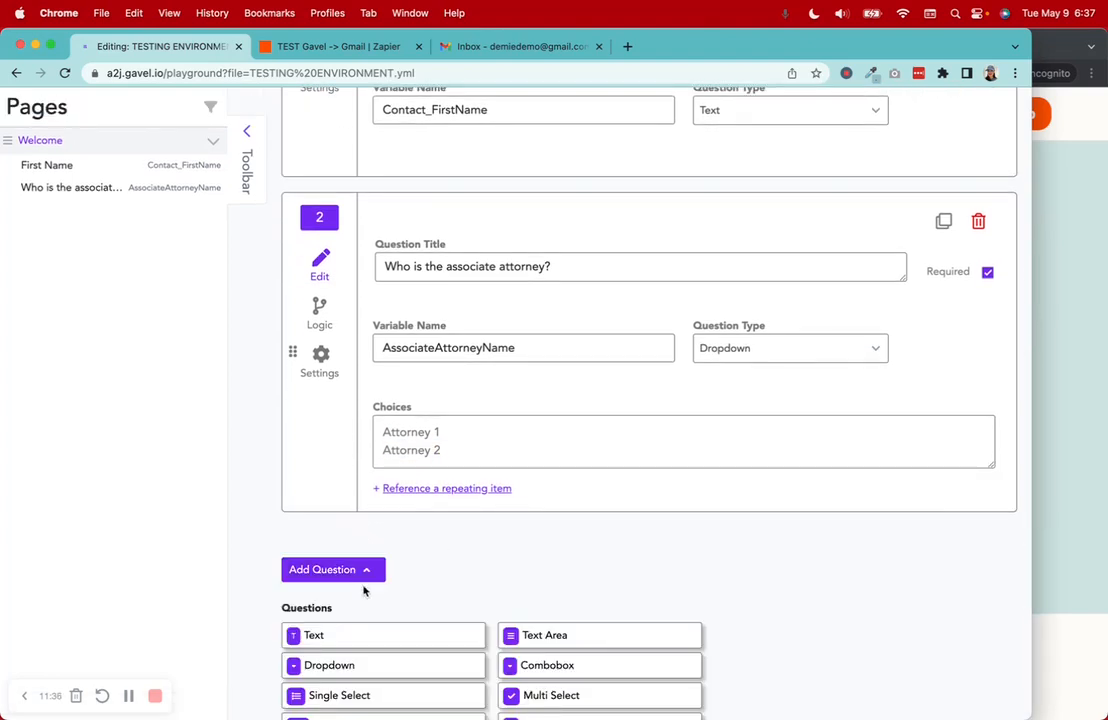
scroll(370, 630, "down", 2)
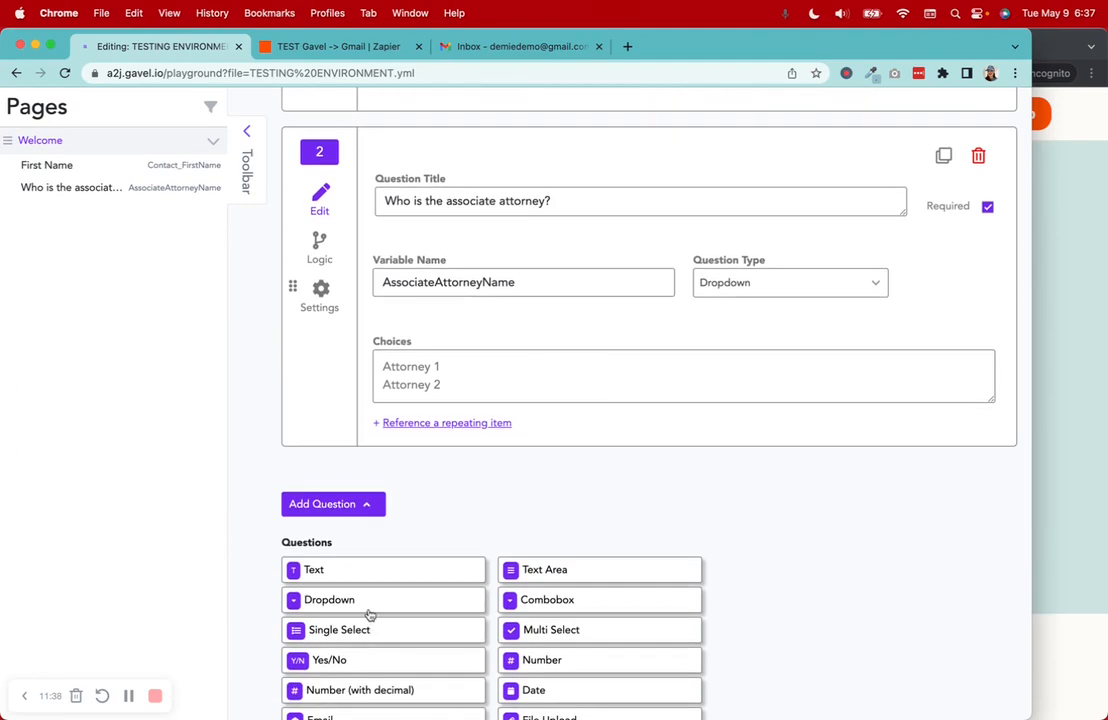
left_click(371, 603)
left_click(422, 535)
type("Who")
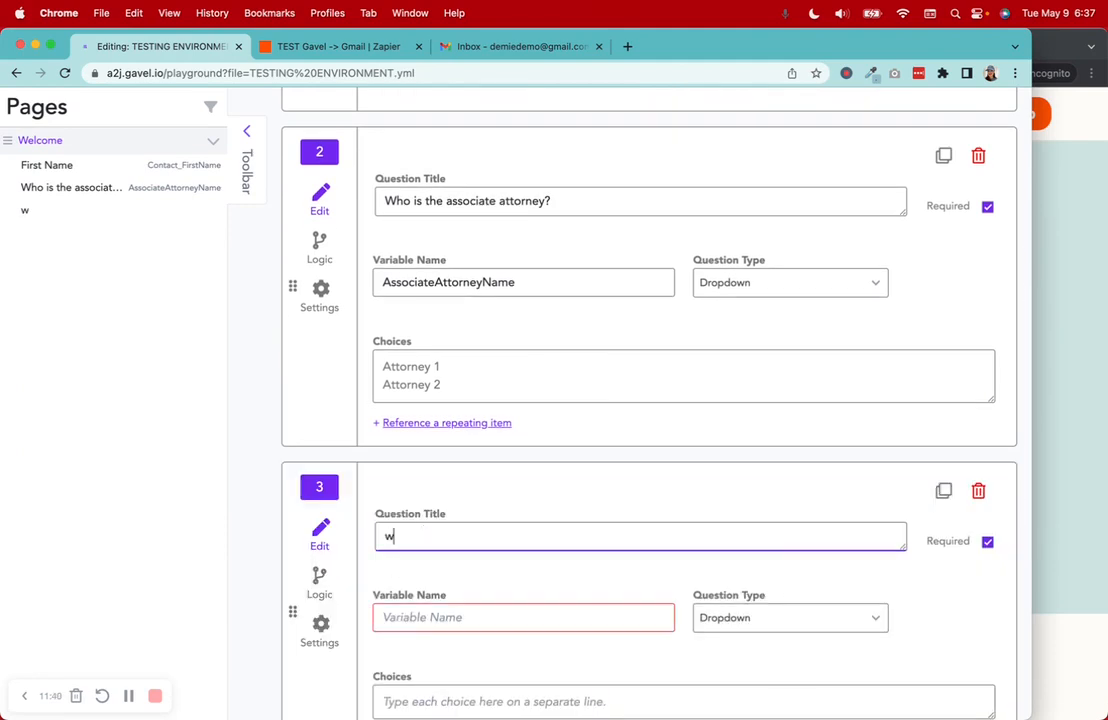
type(" is the partner of th")
key("BackSpace")
key("BackSpace")
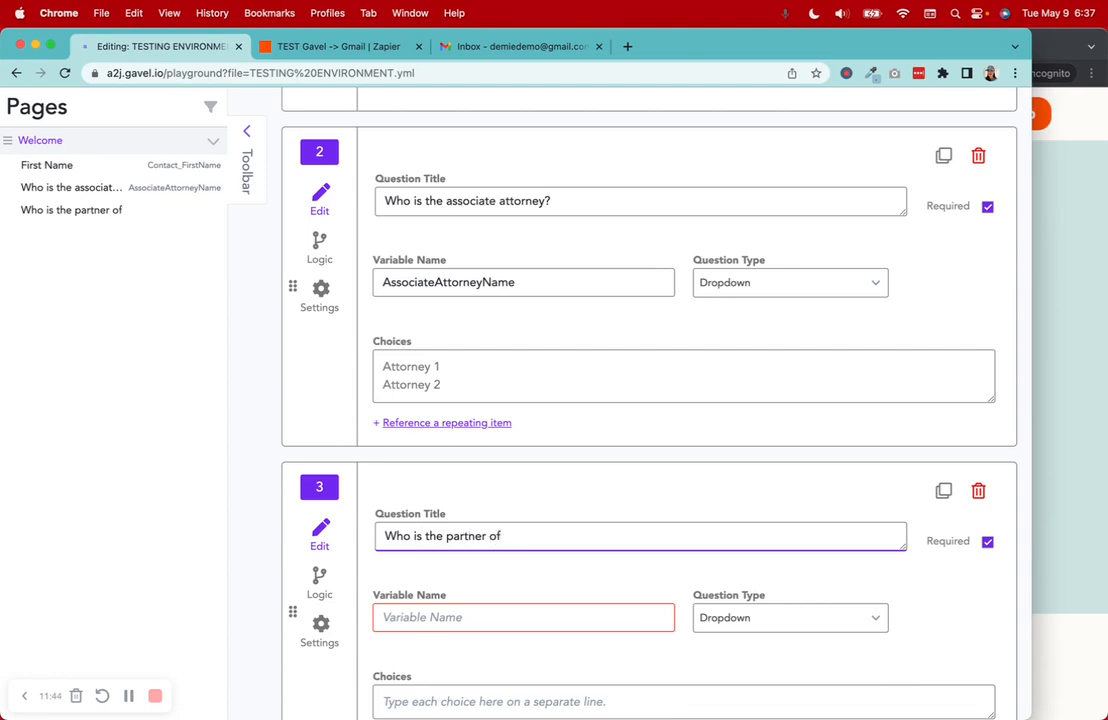
type("n this a")
key("BackSpace")
type("case?")
Step: Set the partner question's variable name to PartnerName with choices "Partner 1" and "Partner 2"
scroll(410, 545, "down", 2)
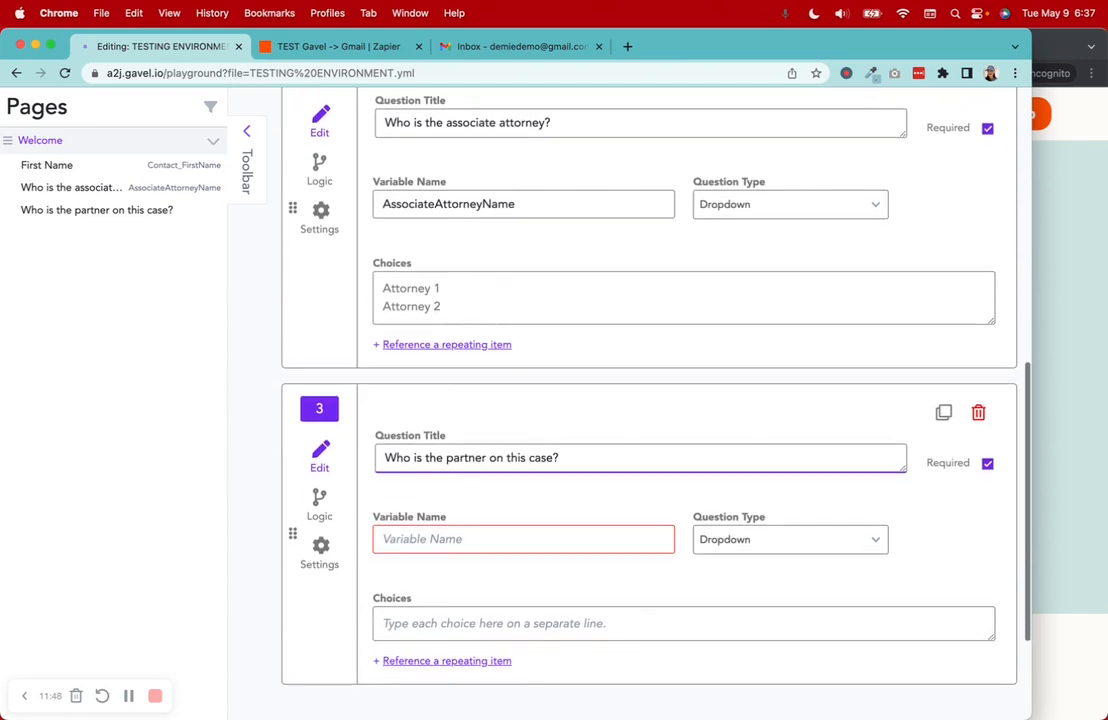
left_click(412, 538)
type("Pa")
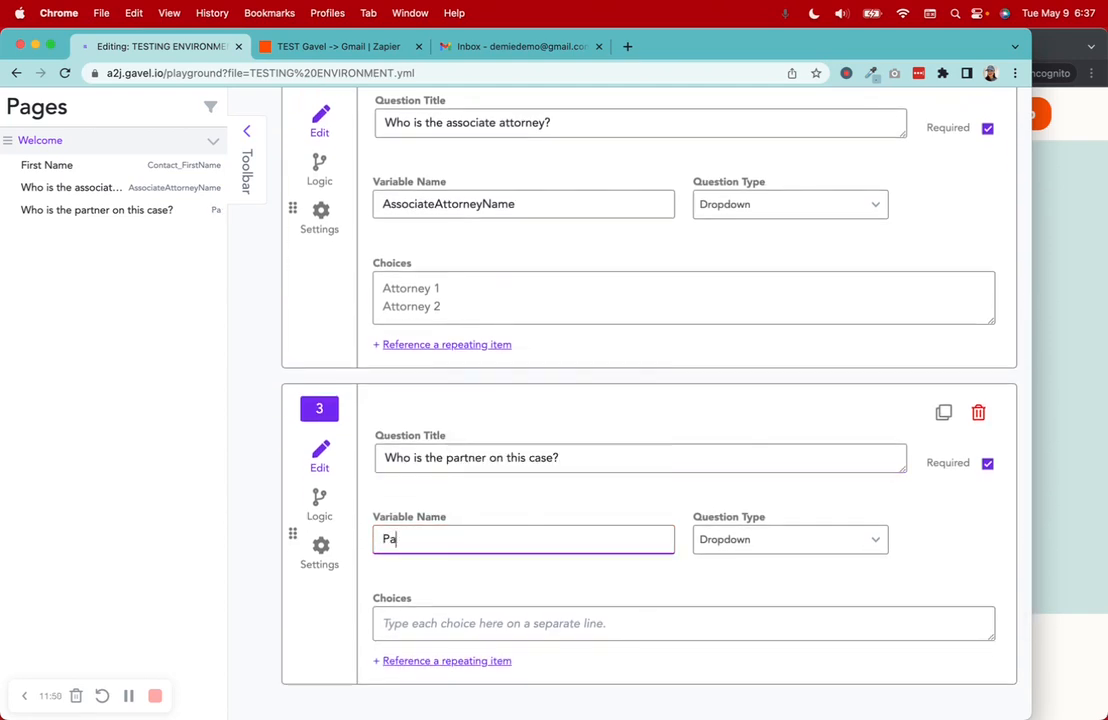
type("rtnerName")
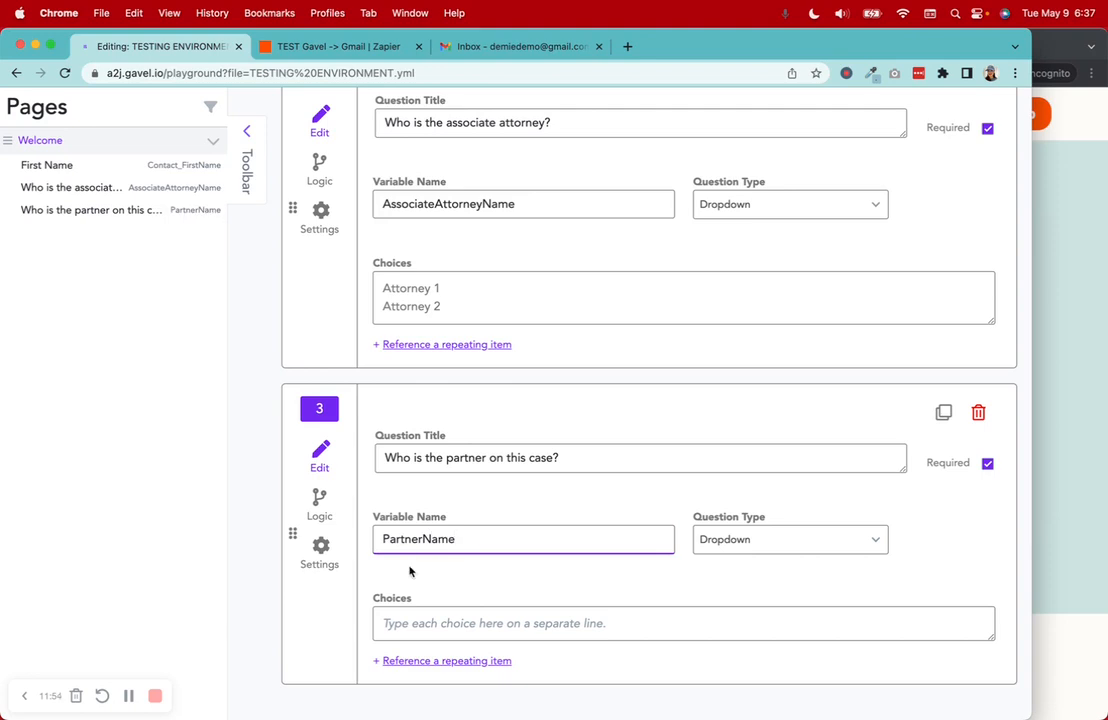
left_click(394, 620)
type("Partn")
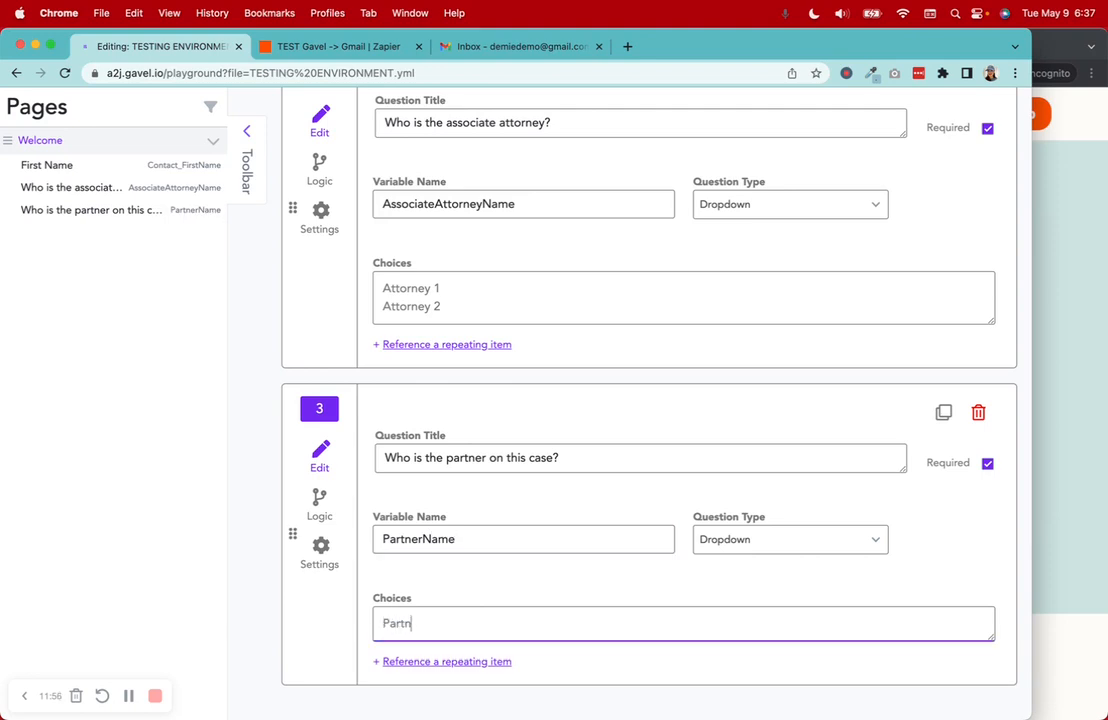
type("er 1")
key("Return")
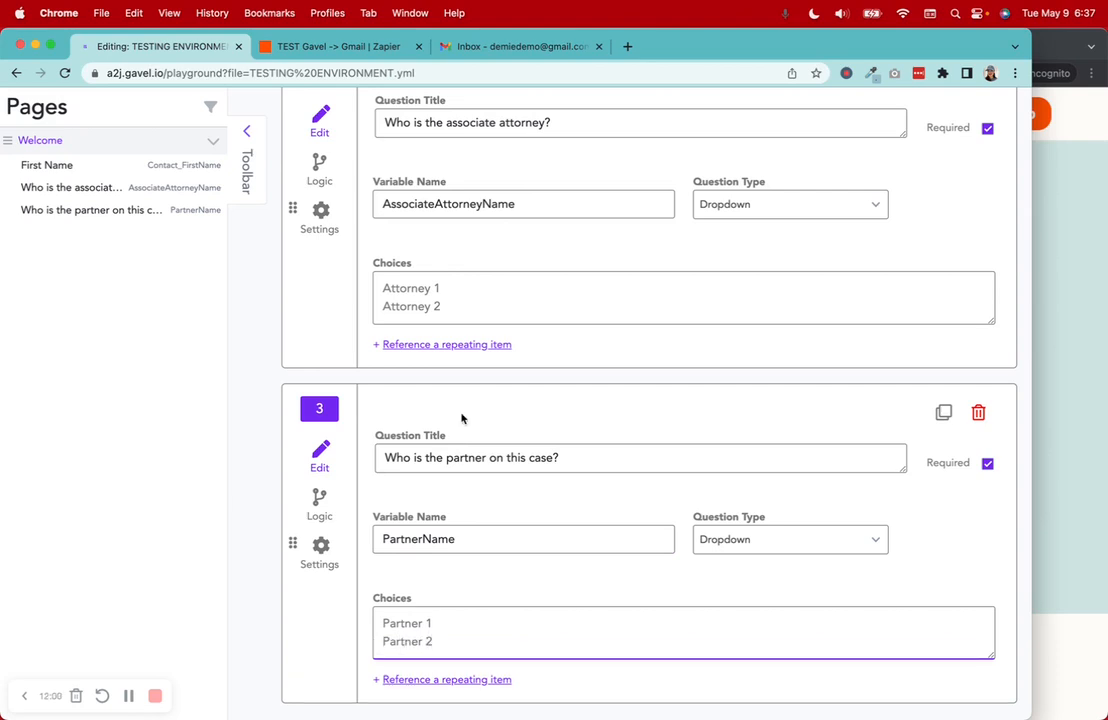
Step: Save the workflow and add a new page after the Welcome page
scroll(460, 418, "up", 10)
left_click(876, 258)
scroll(487, 540, "down", 10)
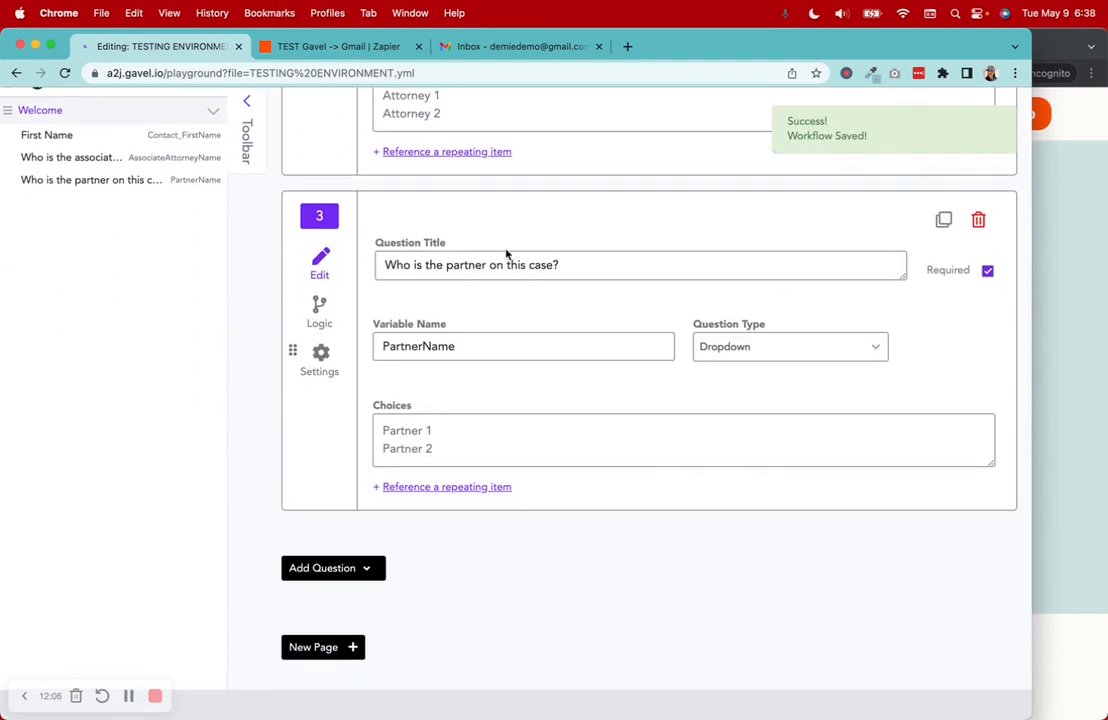
left_click(341, 646)
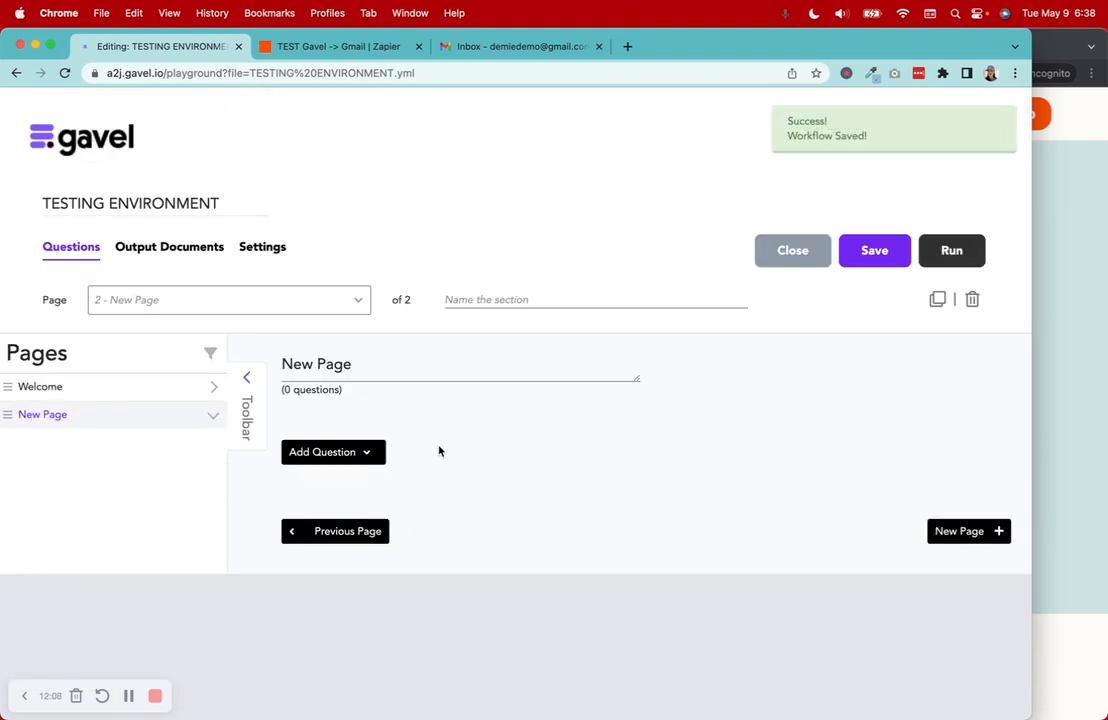
Step: Review the Welcome page's questions in the page list, then return to the new page
left_click(213, 386)
left_click(184, 412)
scroll(472, 455, "down", 5)
scroll(472, 455, "down", 10)
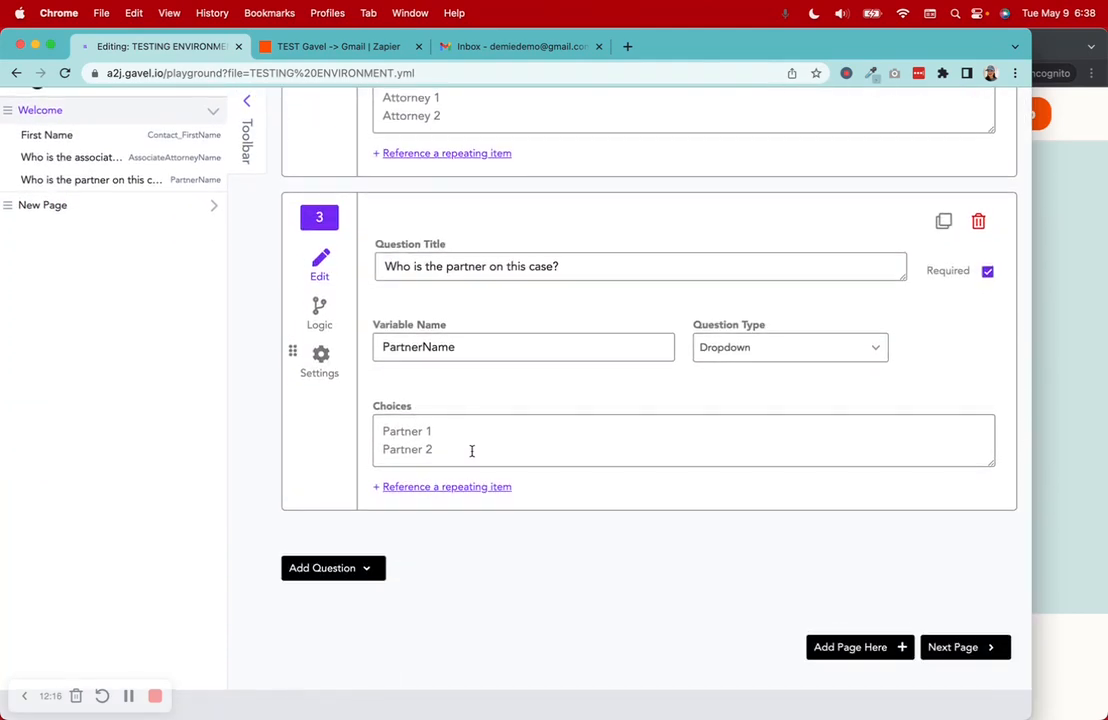
scroll(472, 451, "up", 3)
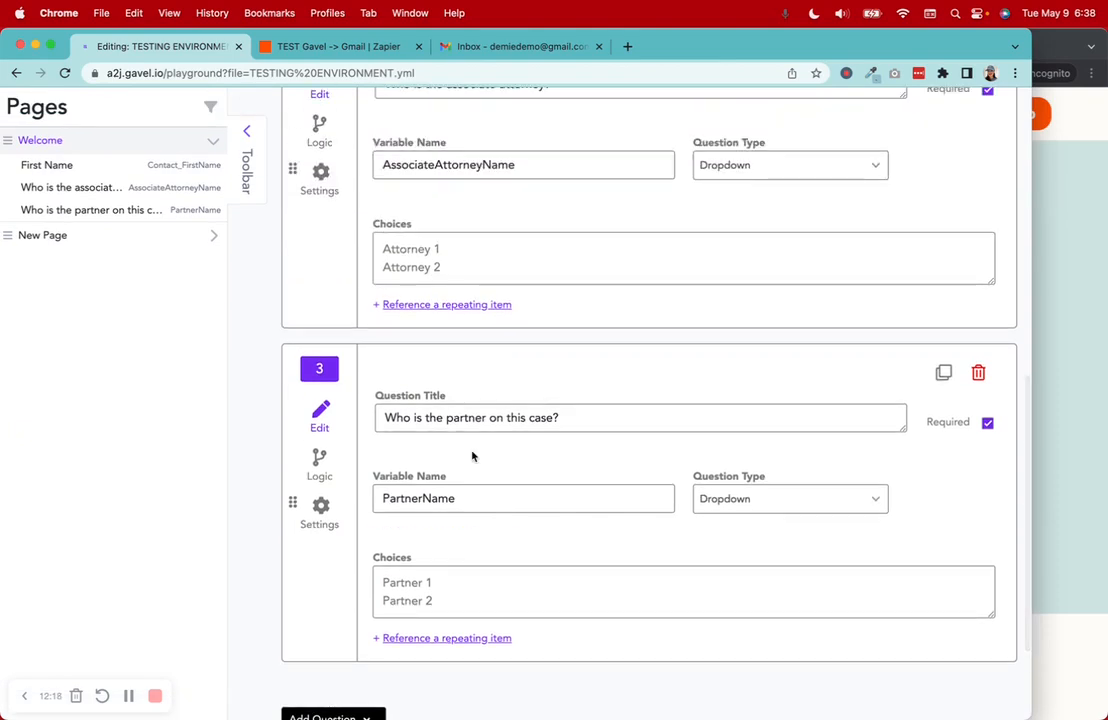
scroll(465, 278, "up", 1)
scroll(465, 278, "down", 4)
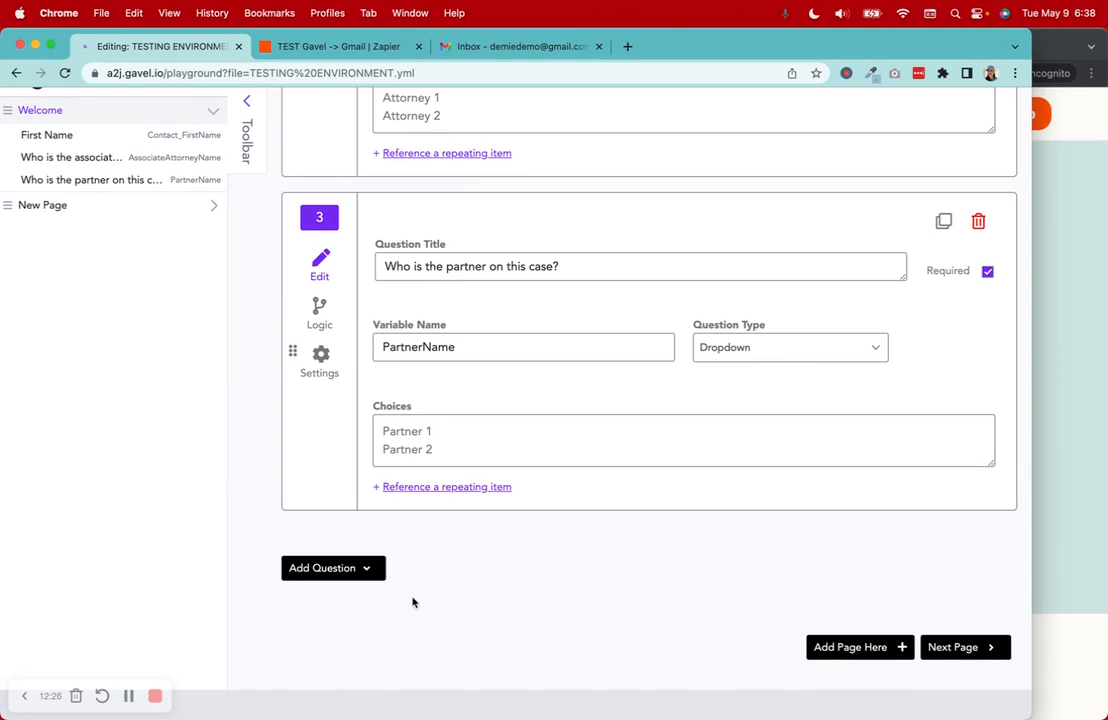
left_click(172, 201)
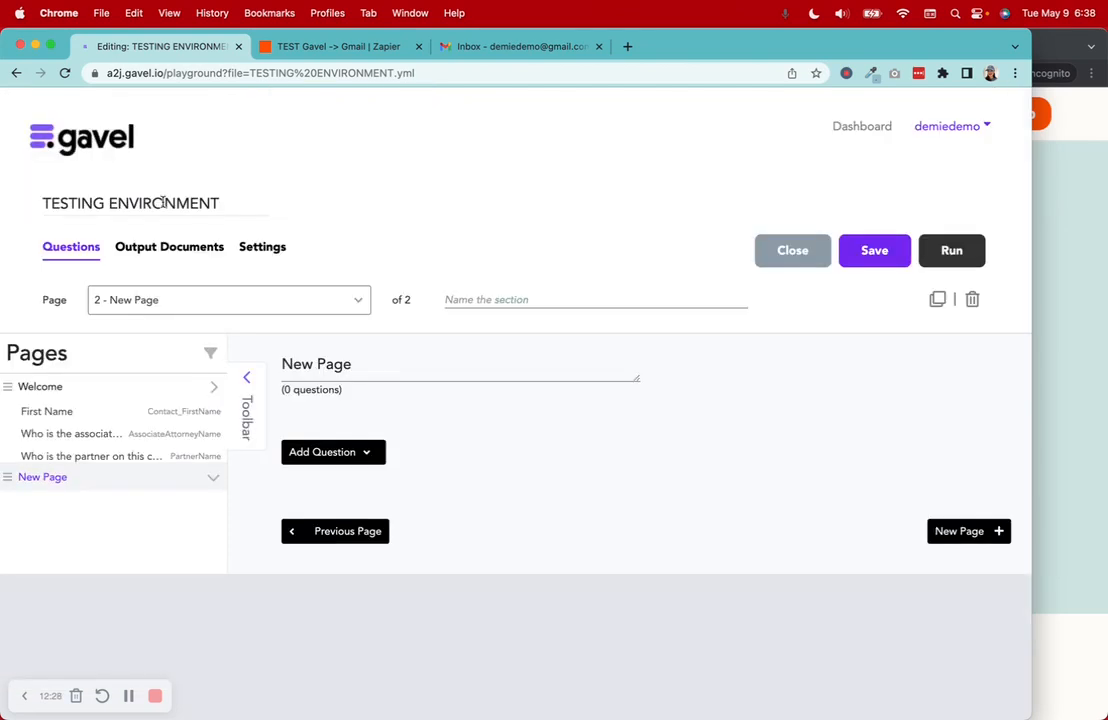
Step: Rename the new page to "IL - Email addresses"
triple_click(396, 363)
type("IO")
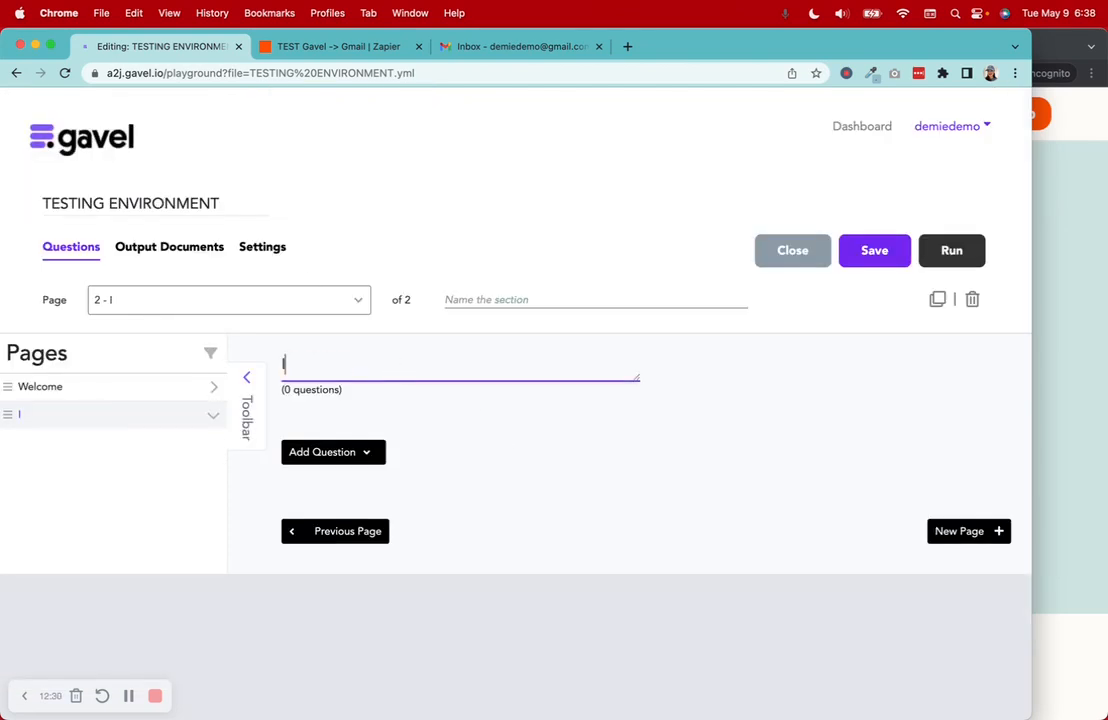
key("BackSpace")
key("BackSpace")
type("IL O")
key("BackSpace")
type("- Ass")
key("BackSpace")
key("BackSpace")
key("BackSpace")
type("Email add")
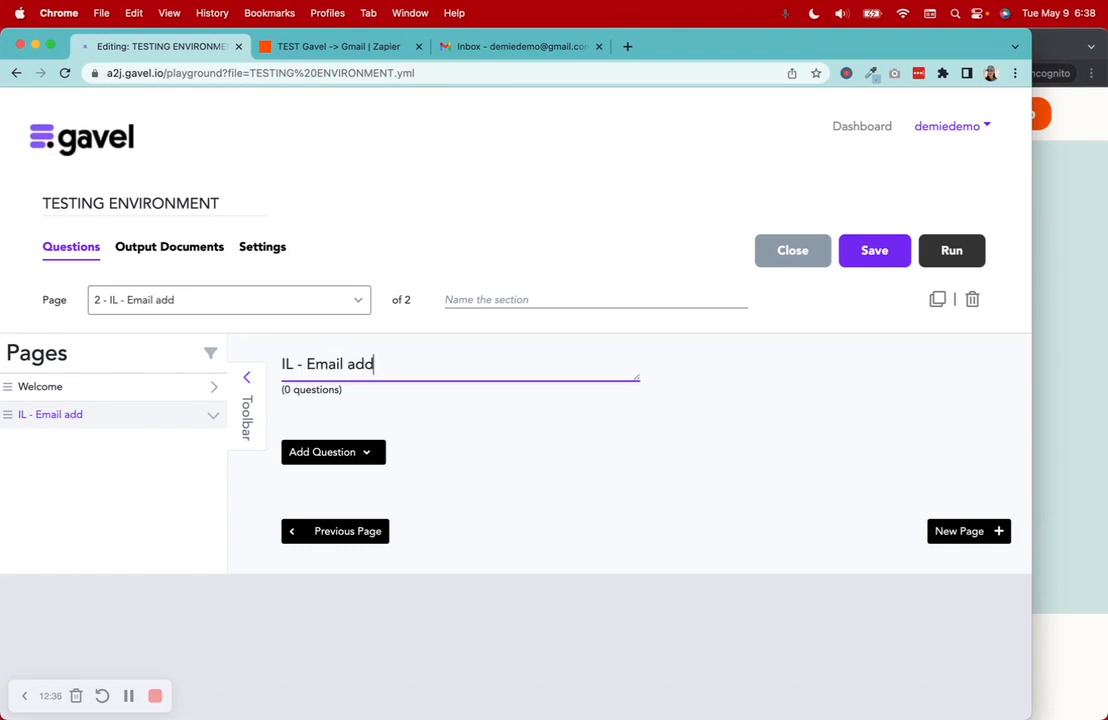
type("resses")
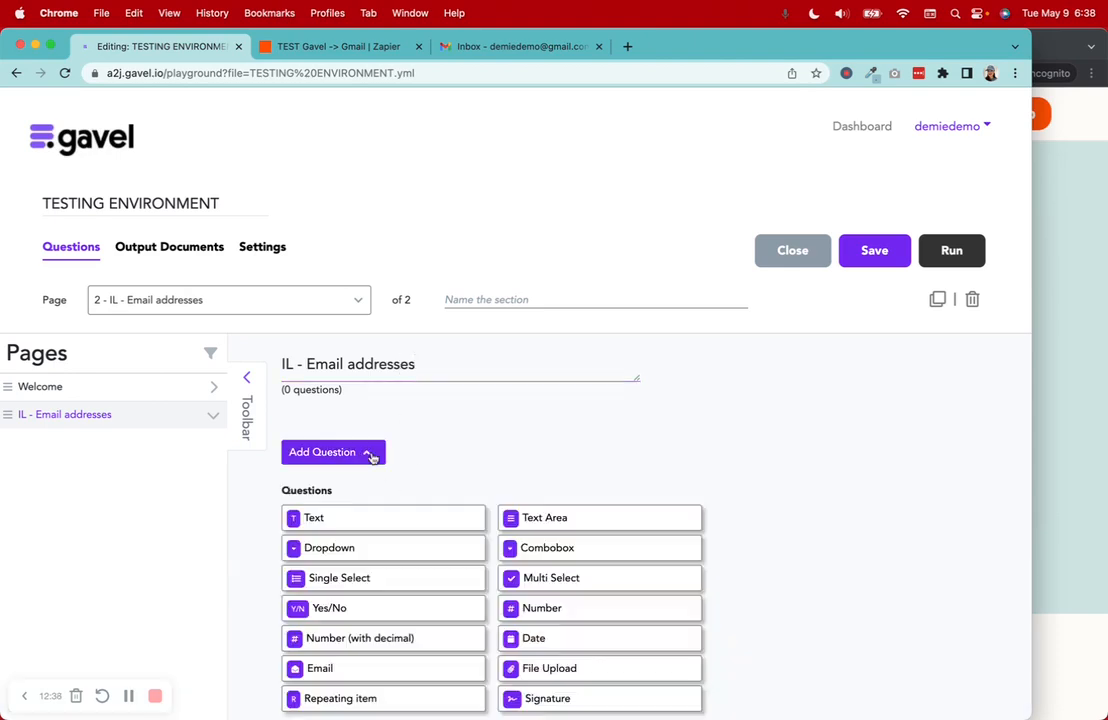
Step: Add an Invisible Logic block to the "IL - Email addresses" page
left_click(355, 452)
scroll(375, 455, "down", 3)
scroll(378, 453, "down", 5)
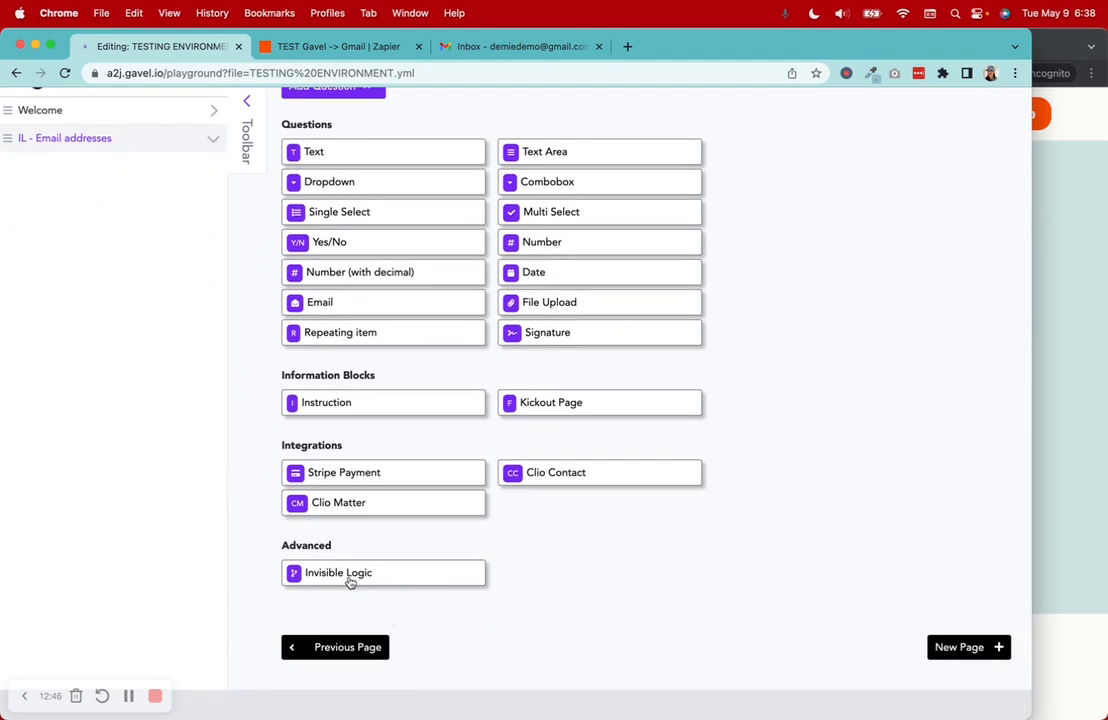
left_click(349, 579)
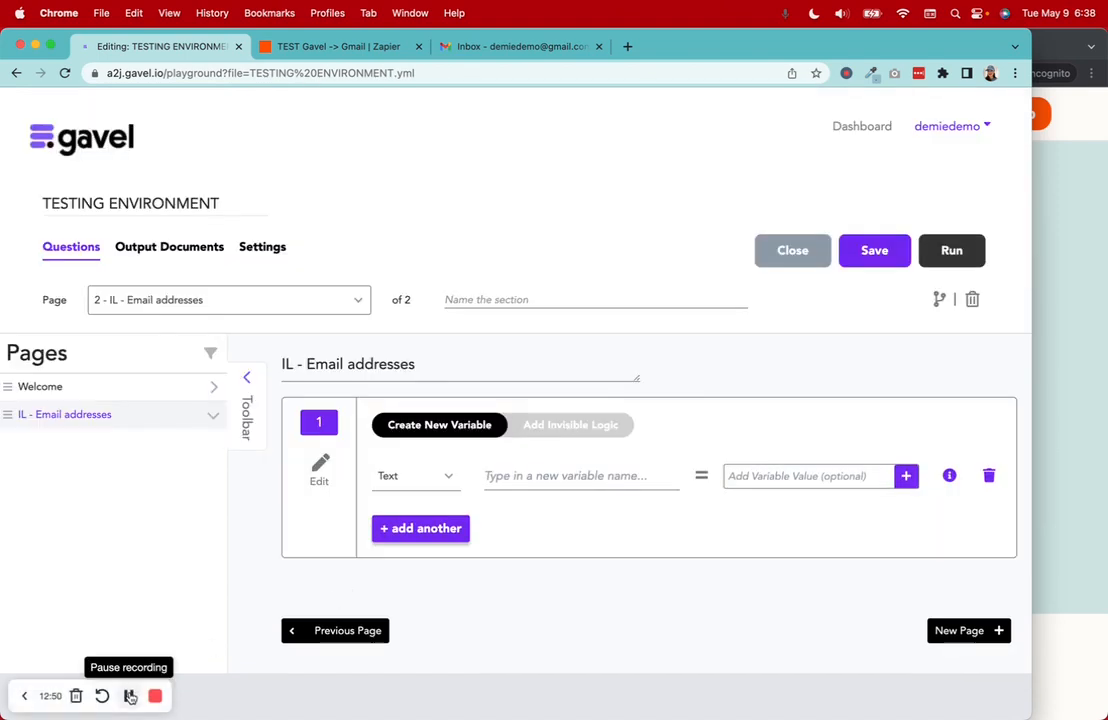
Step: Rename the page to "IL - Email addresses (Associate Attorneys)"
left_click(437, 372)
type("(")
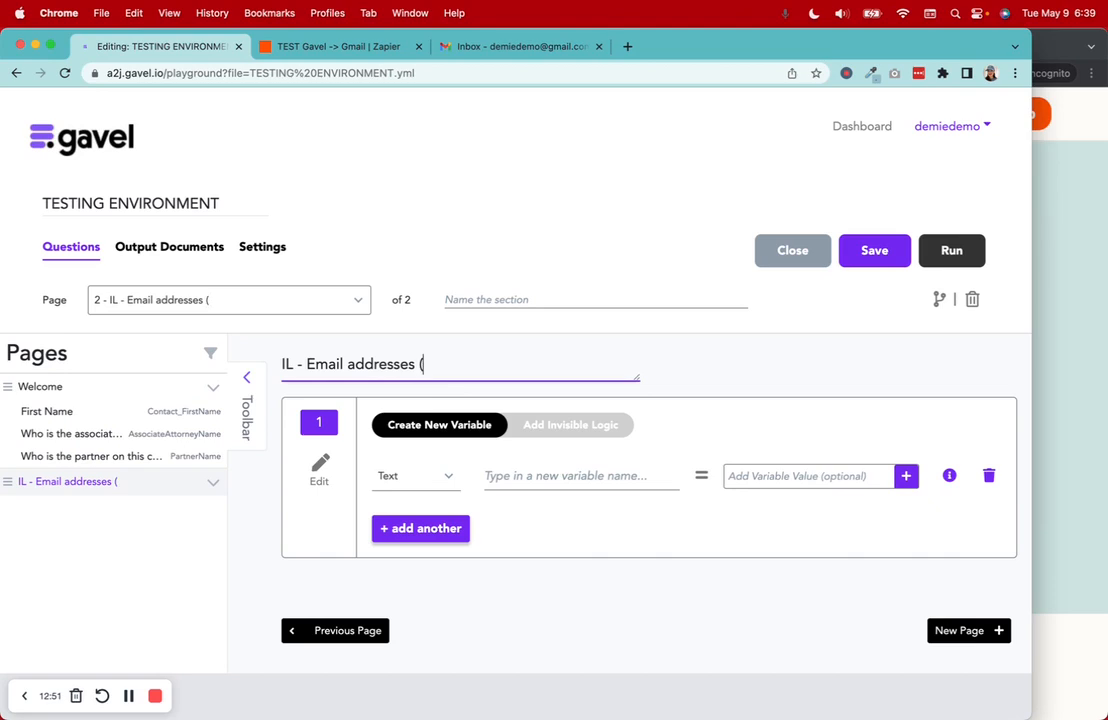
type("Associate Attorn")
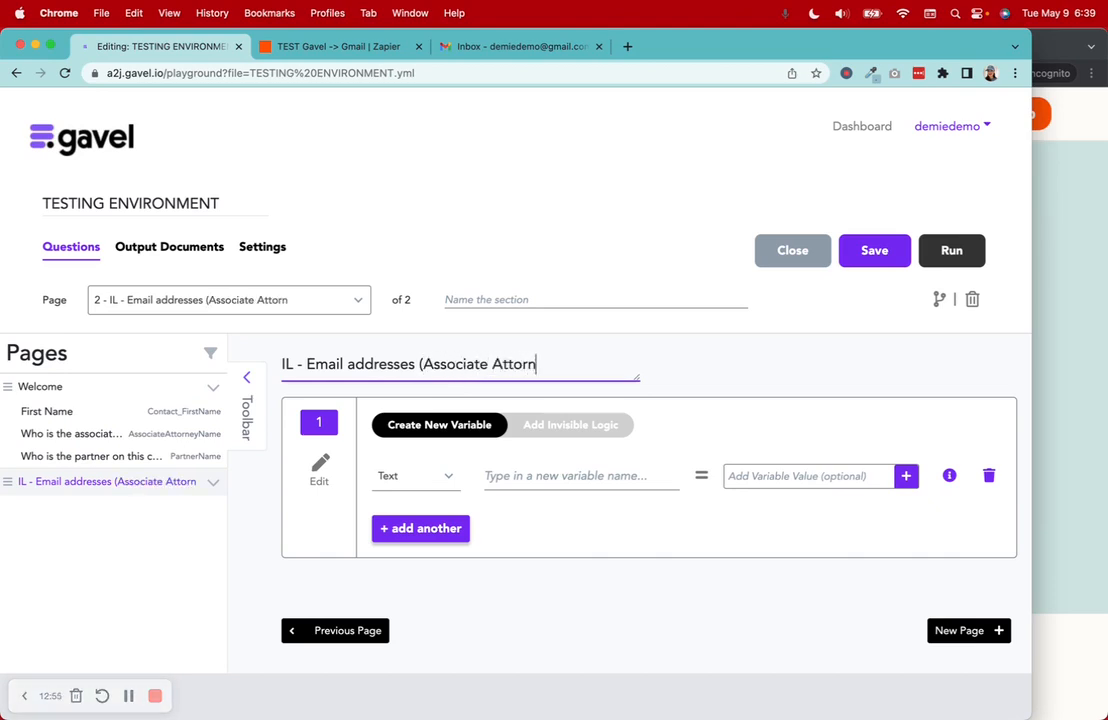
type("eys")
Step: Create a new text variable named AssociateAttorneyEmailAddress in the logic block
left_click(495, 476)
type("Assoc")
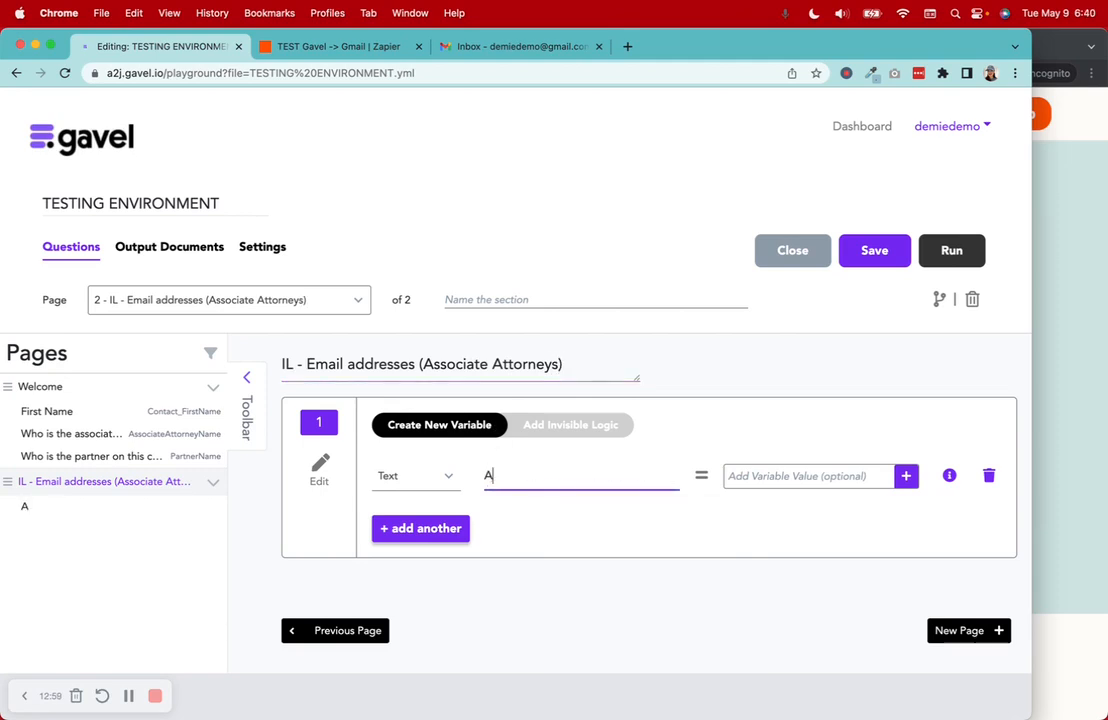
type("iateAttorney")
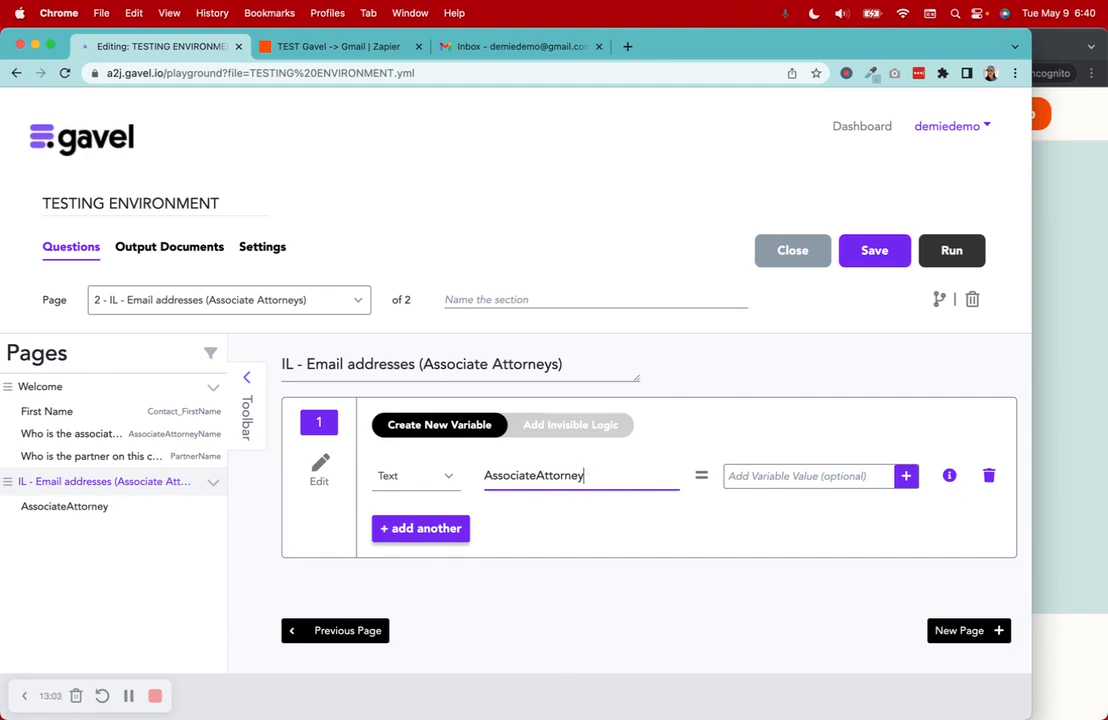
type("sEmailAddress")
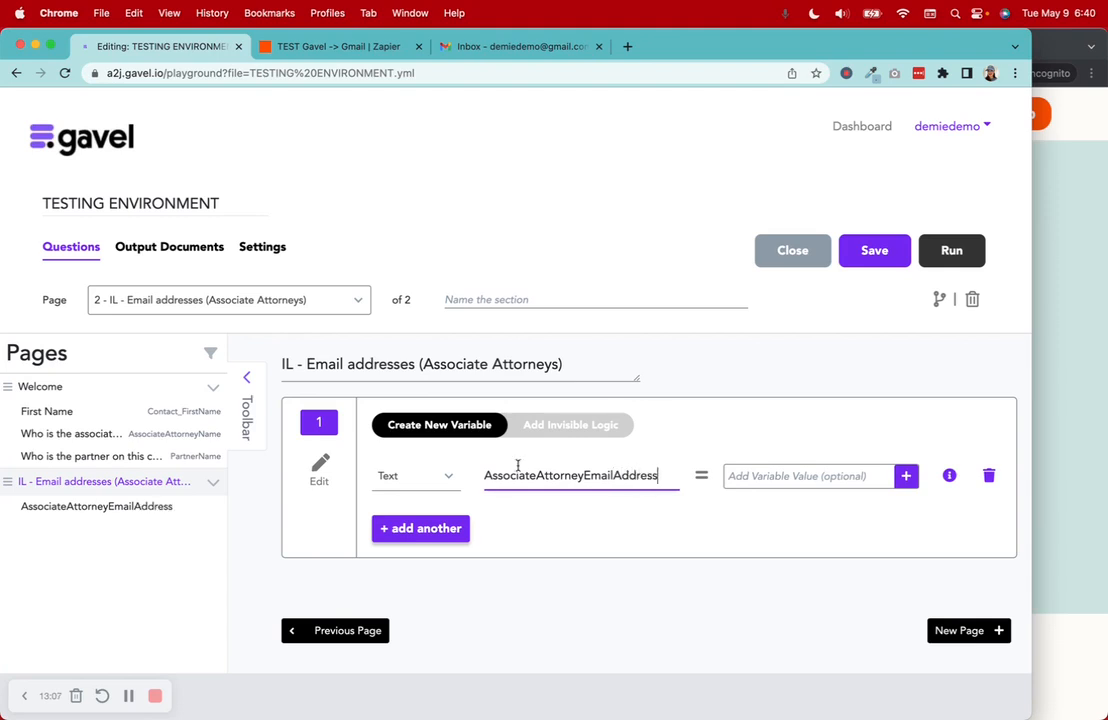
Step: Switch the block to invisible logic and set the IF condition to AssociateAttorneyName is Attorney 1
left_click(553, 430)
left_click(435, 518)
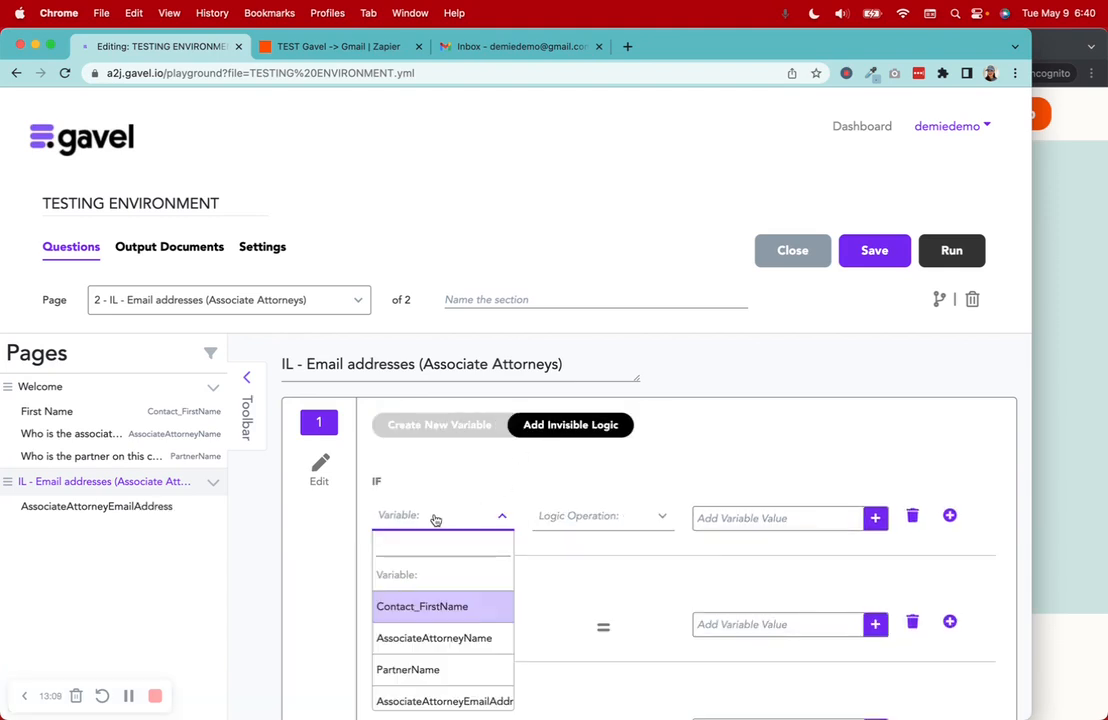
left_click(444, 638)
left_click(772, 512)
left_click(740, 577)
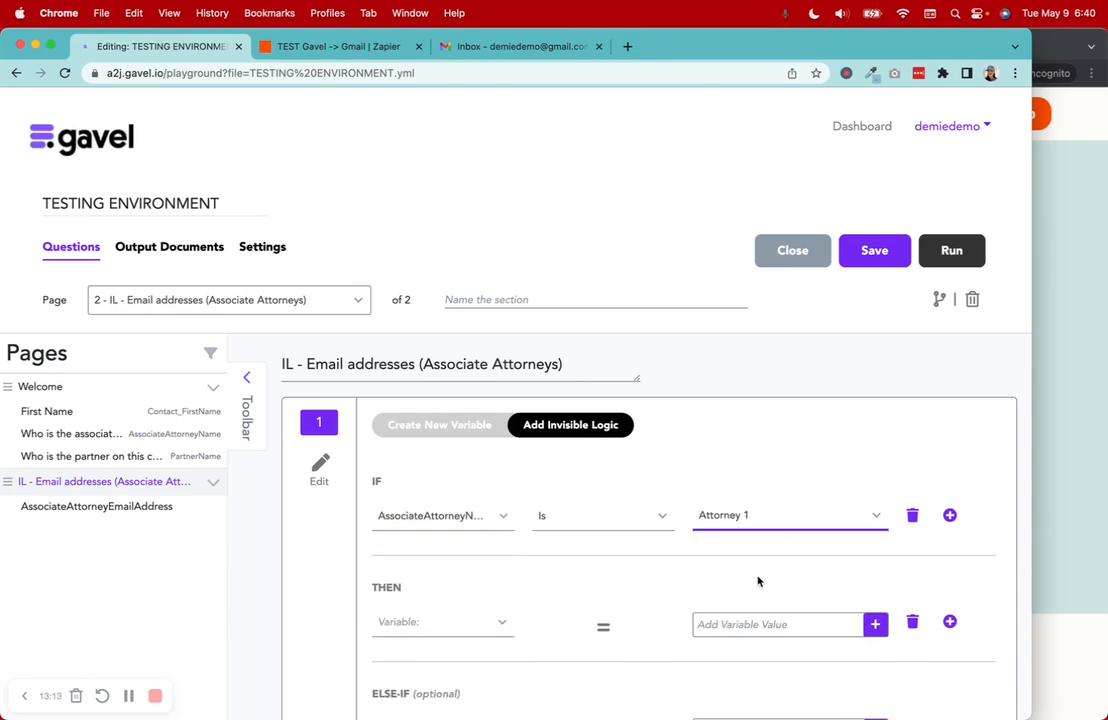
Step: In the THEN branch, set AssociateAttorneyEmailAddress to the first attorney's e-mail address as text
scroll(775, 584, "down", 3)
left_click(379, 486)
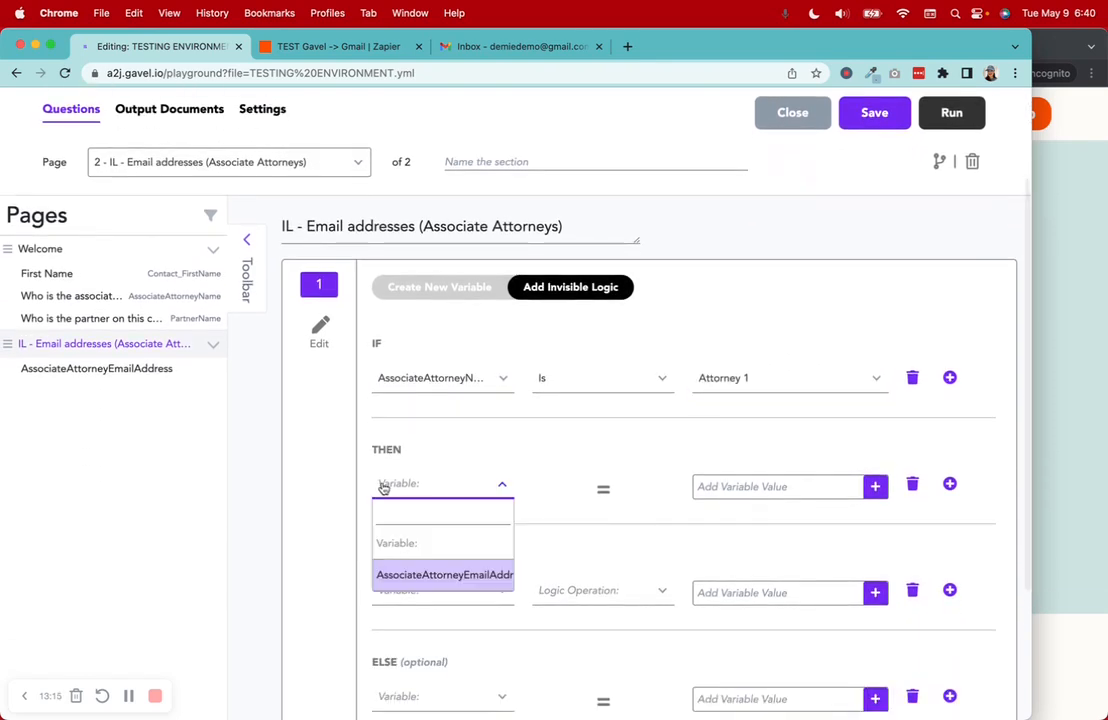
left_click(446, 576)
left_click(754, 490)
left_click(738, 562)
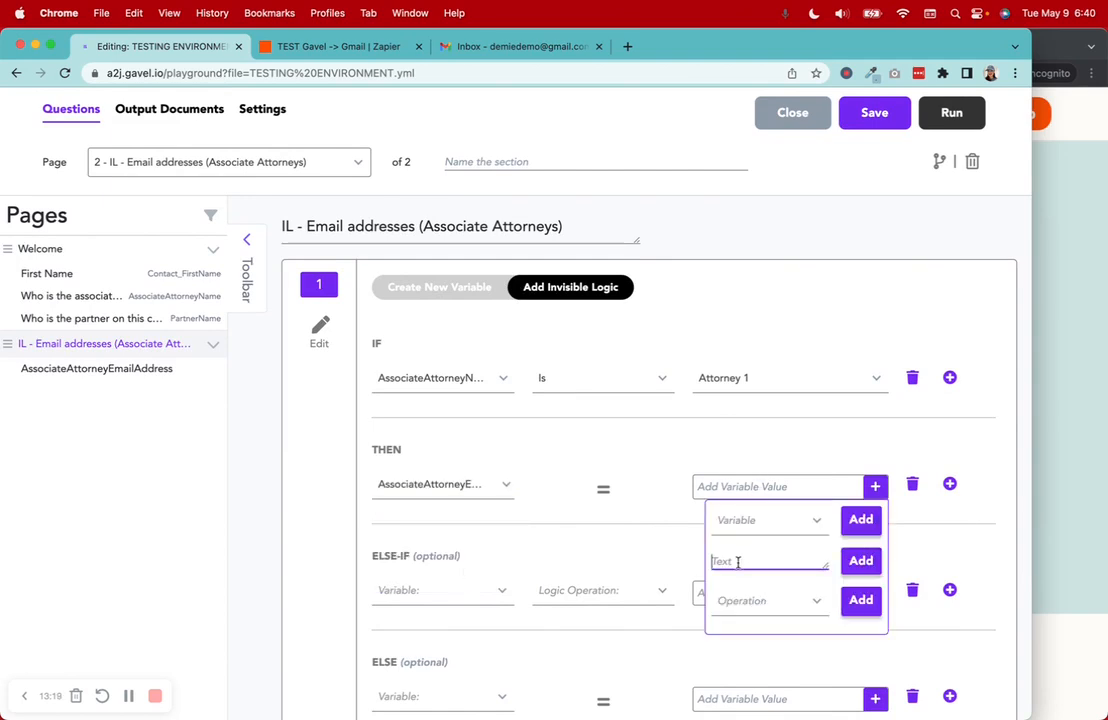
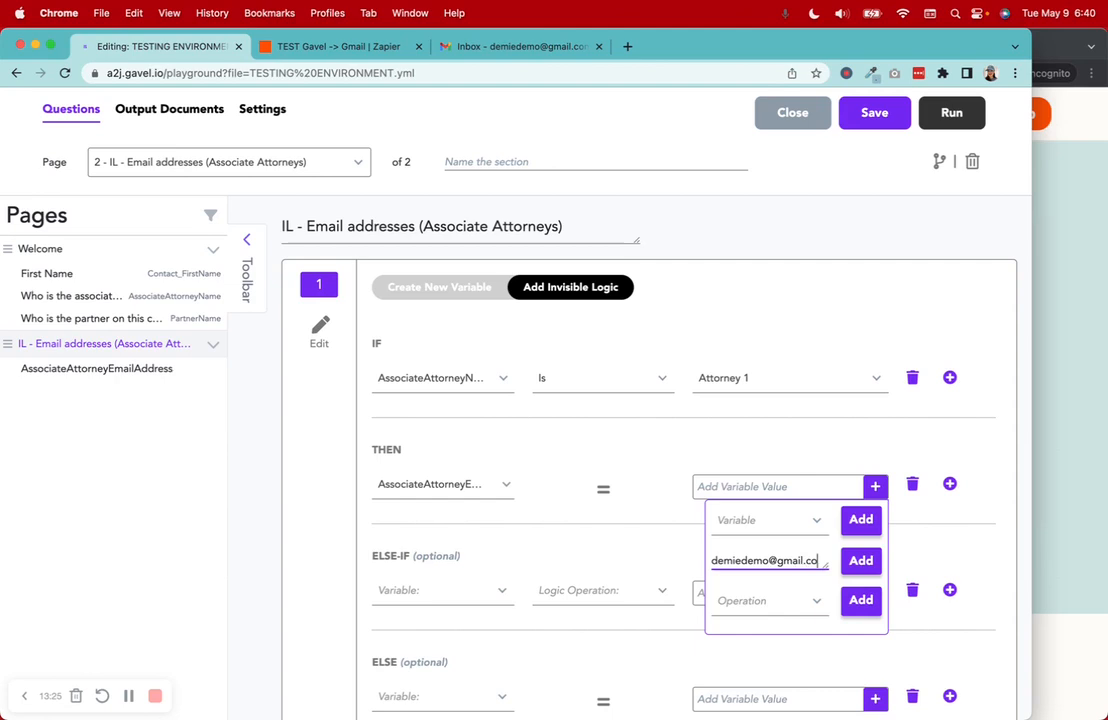
key("Return")
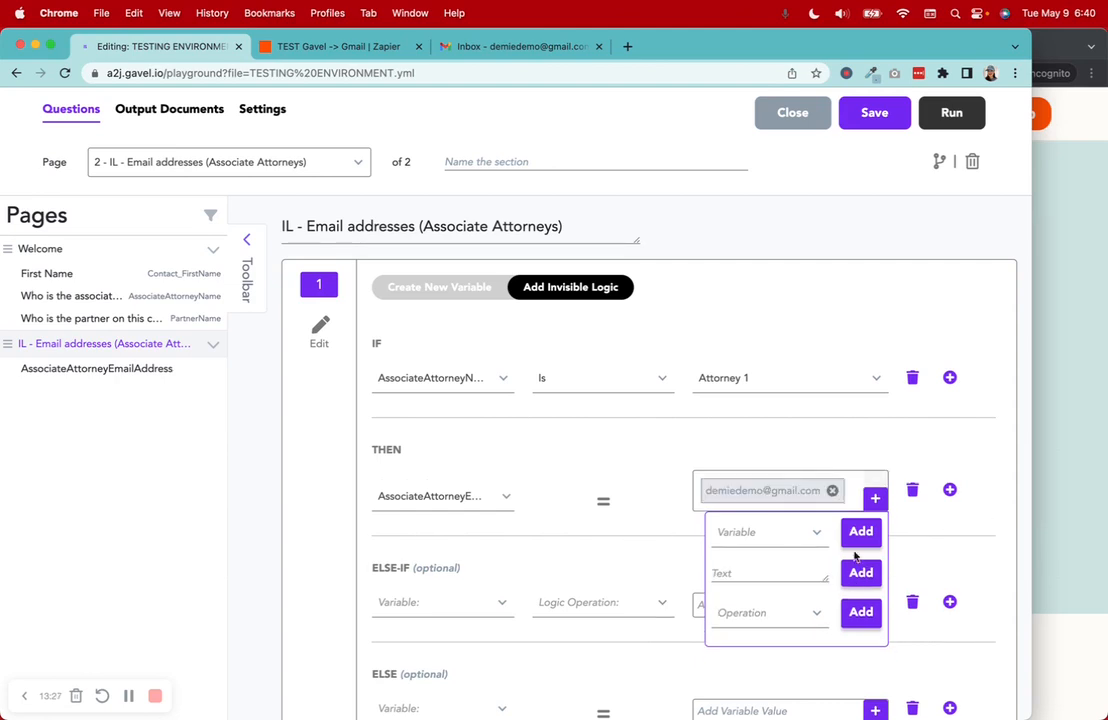
Step: Add an ELSE-IF branch: if AssociateAttorneyName is Attorney 2, set AssociateAttorneyEmailAddress to the second attorney's e-mail address
left_click(421, 612)
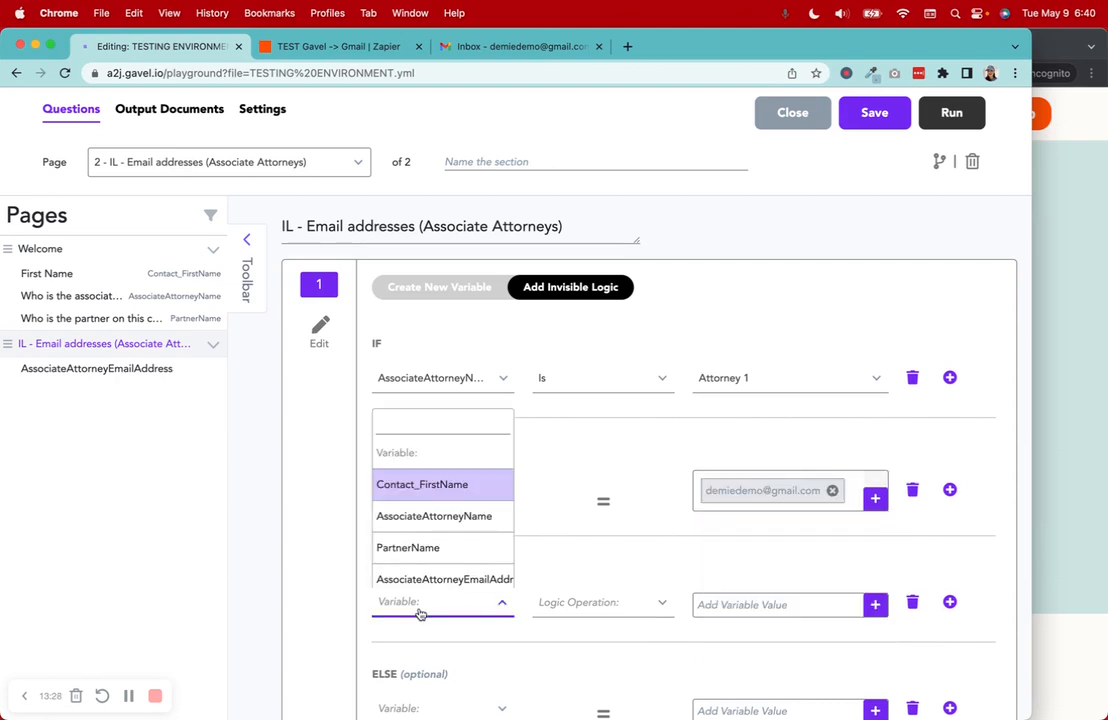
left_click(452, 516)
left_click(738, 604)
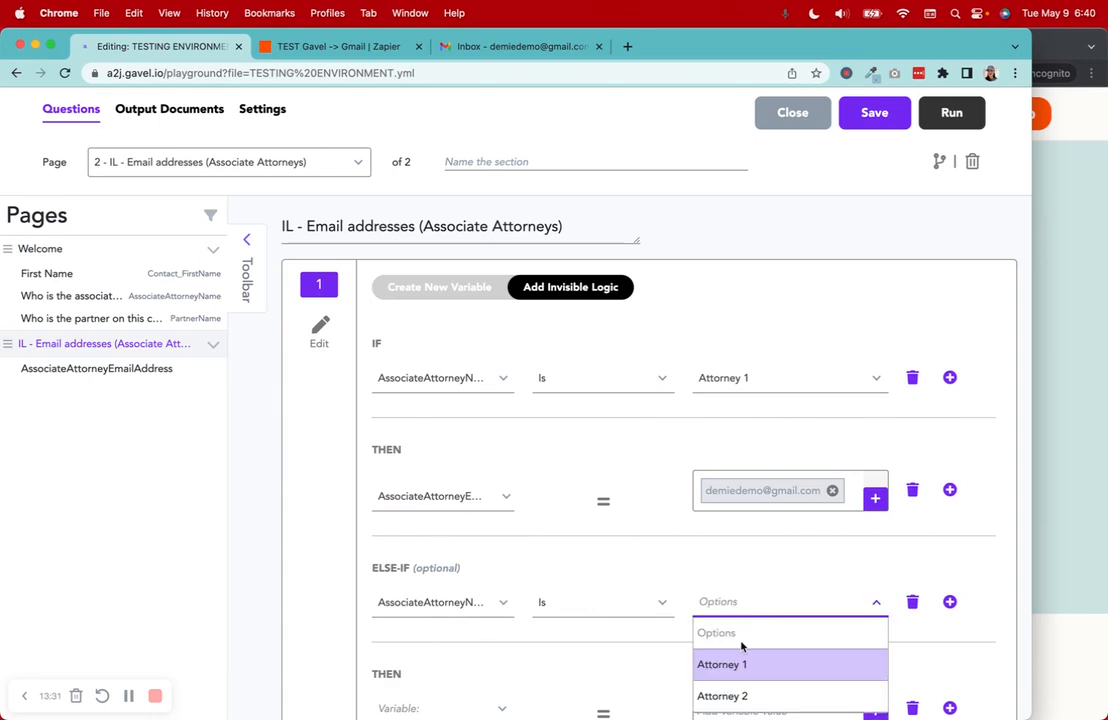
left_click(740, 697)
scroll(740, 668, "down", 1)
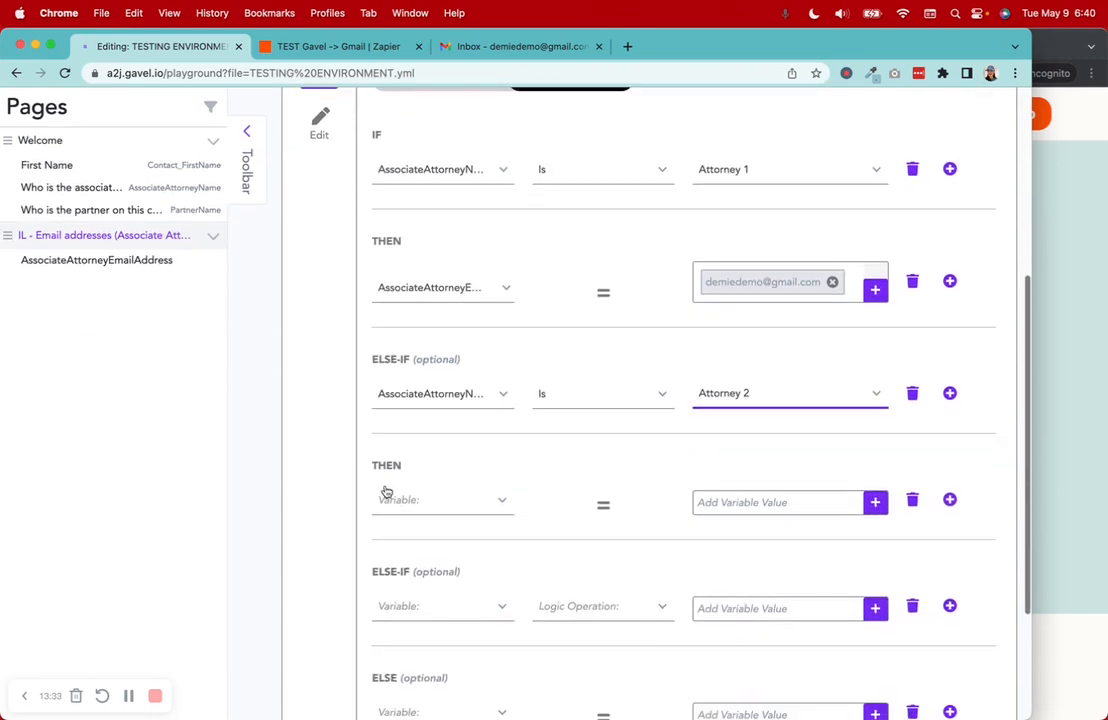
left_click(400, 499)
left_click(435, 593)
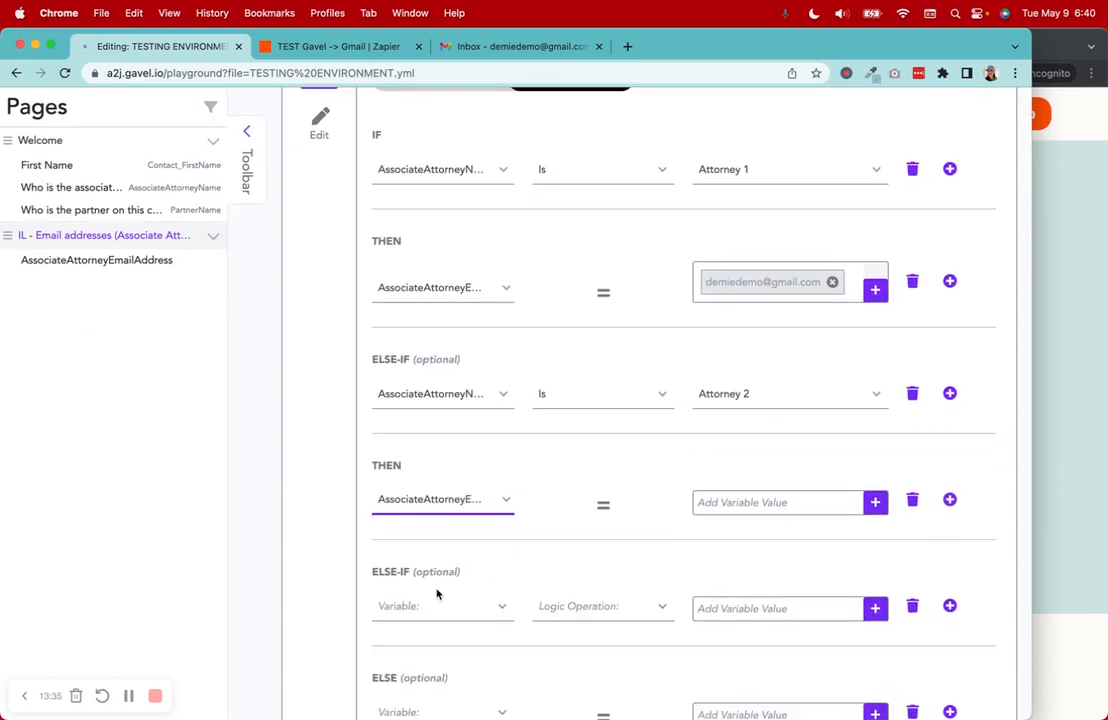
left_click(739, 503)
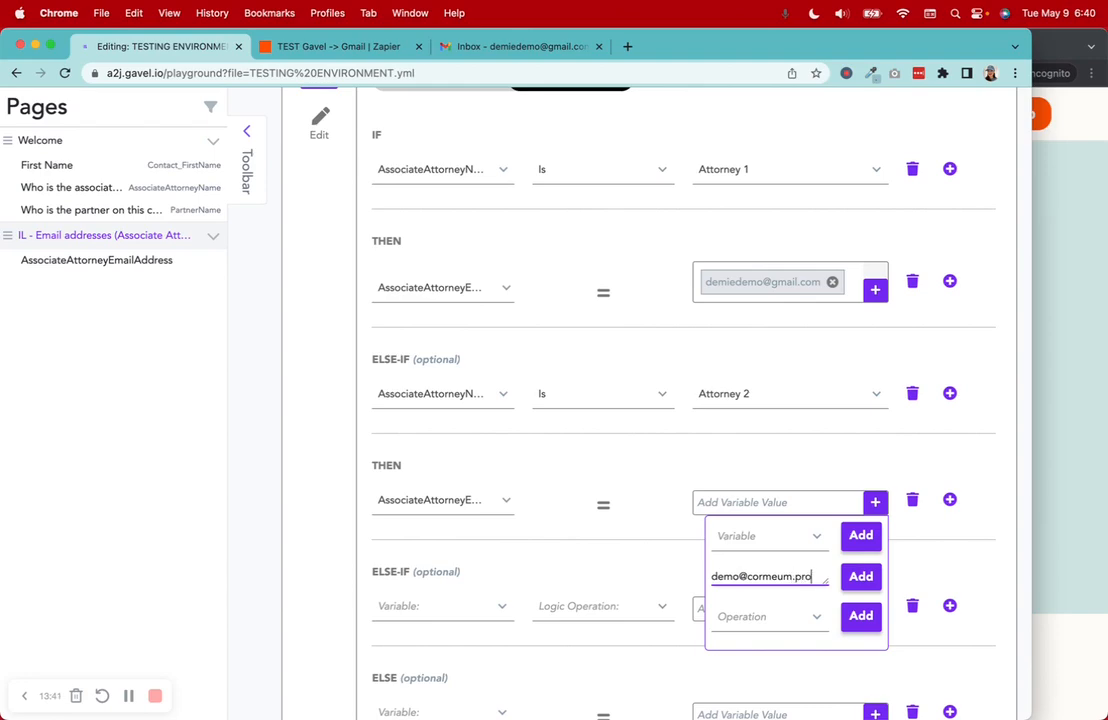
left_click(861, 576)
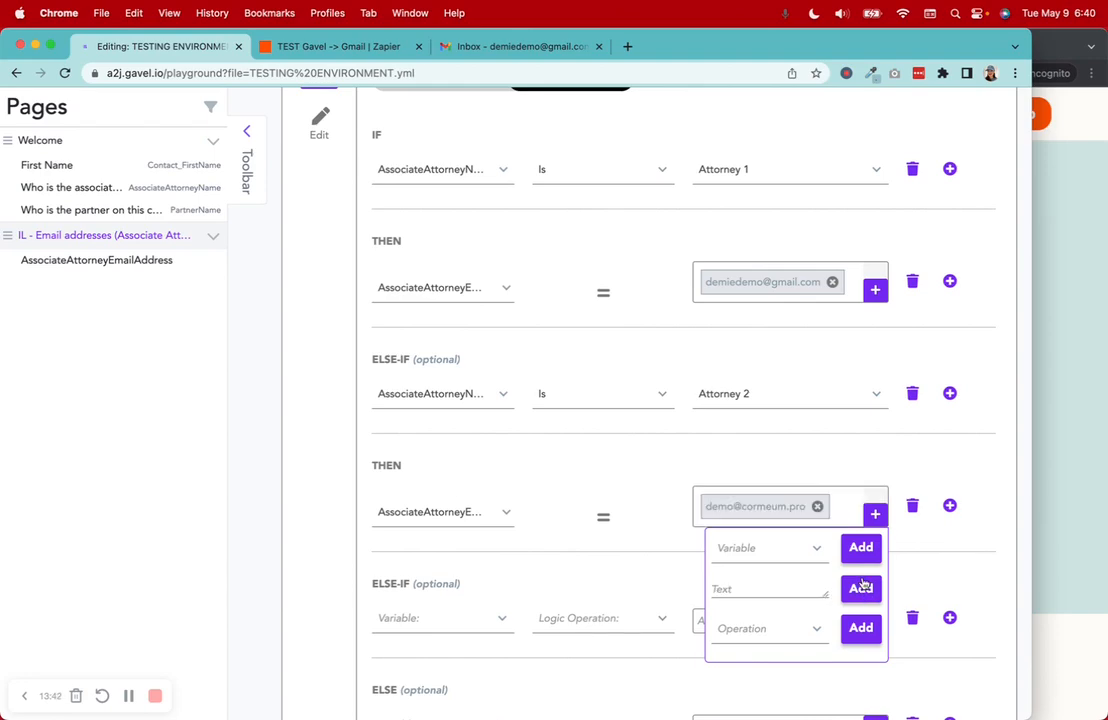
Step: Review the logic block by switching between its variable and invisible logic views
left_click(332, 503)
scroll(332, 503, "down", 3)
scroll(332, 503, "up", 6)
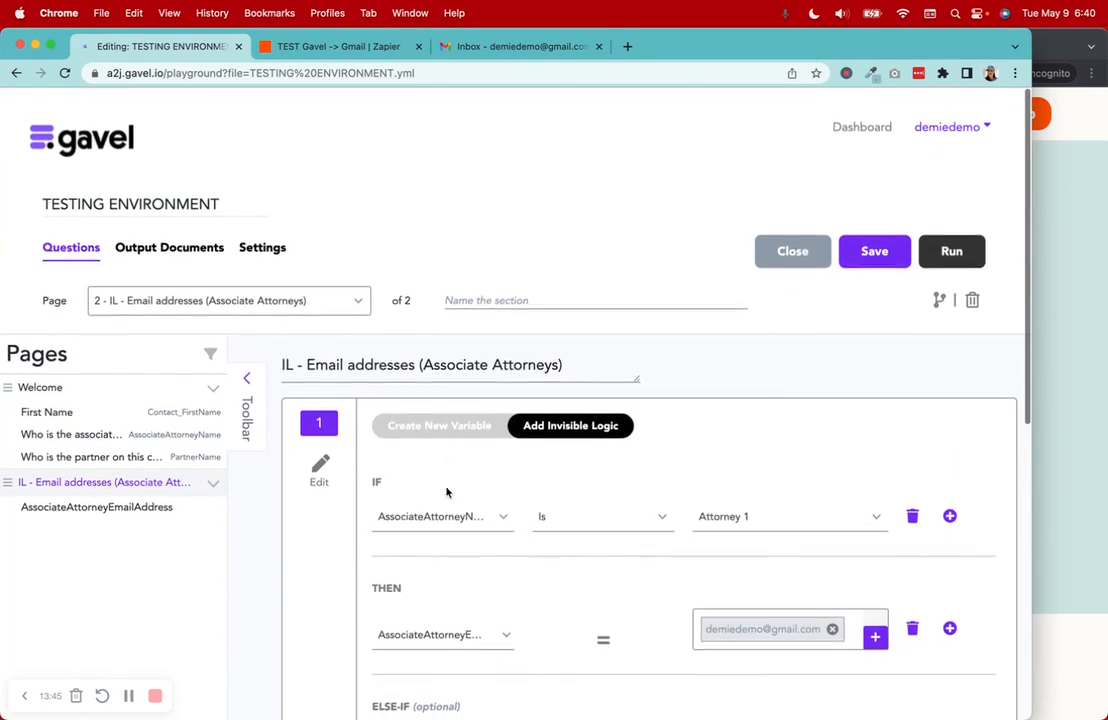
left_click(439, 425)
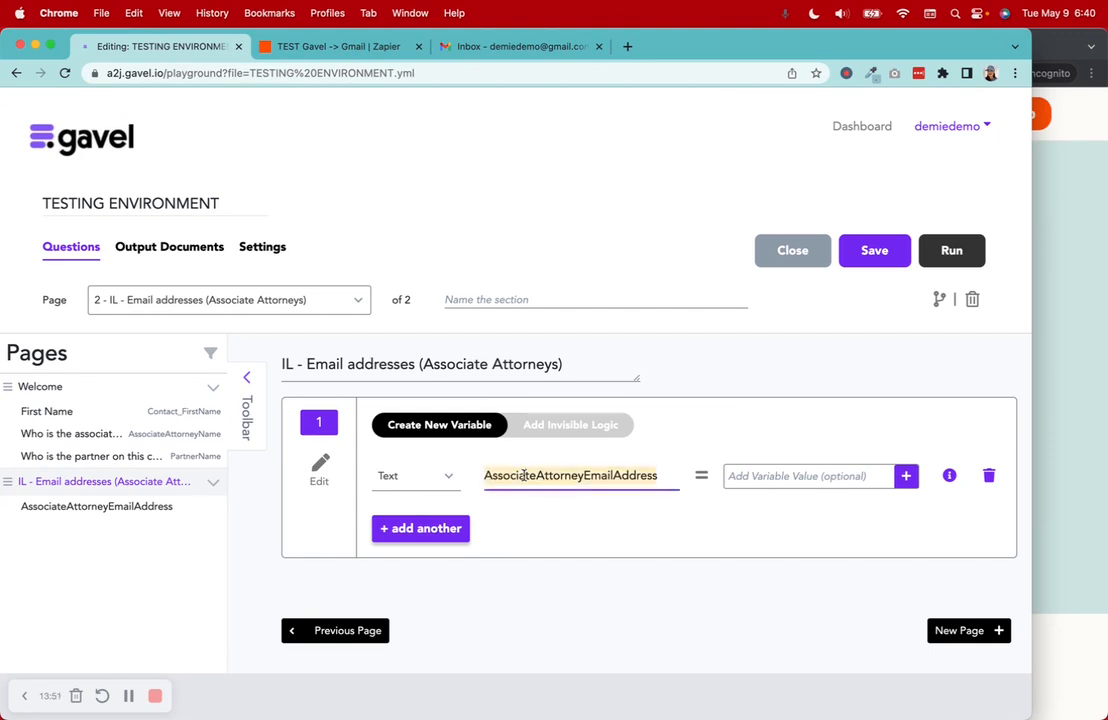
left_click(565, 425)
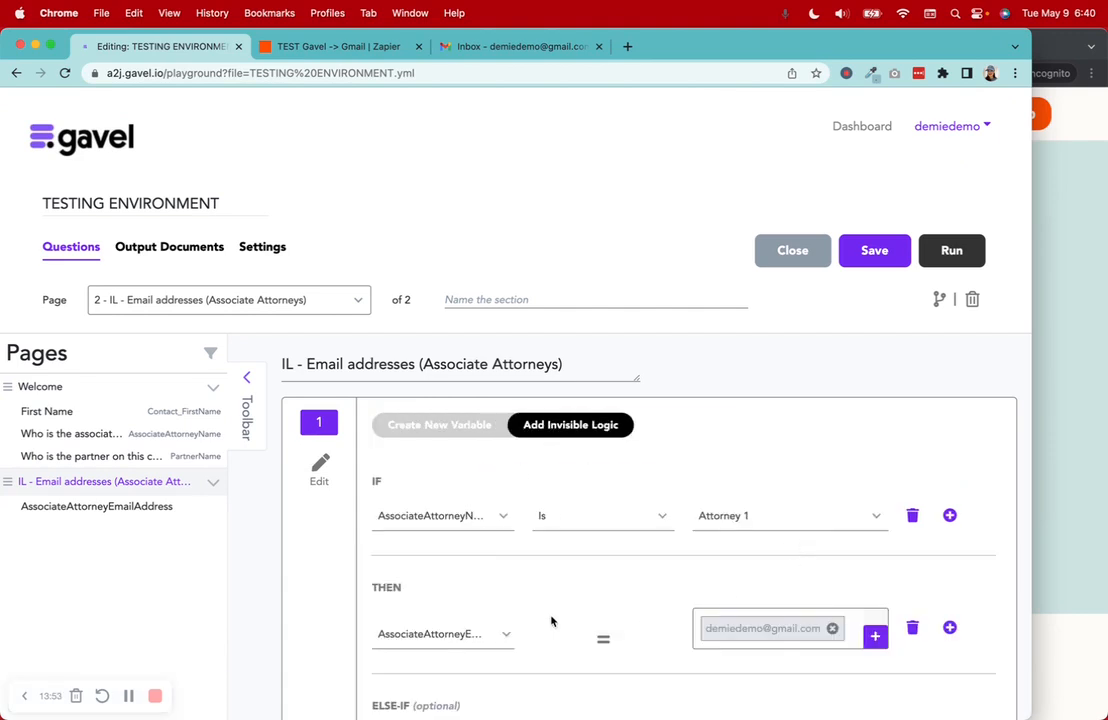
scroll(780, 620, "down", 3)
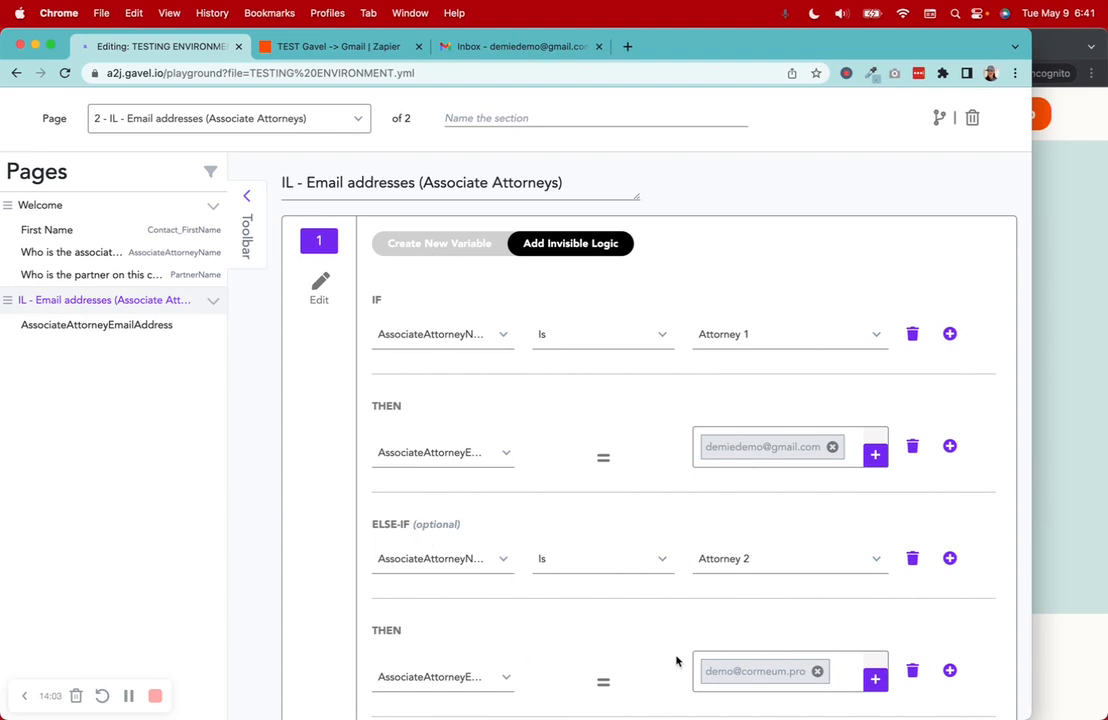
Step: Add a new page to the workflow and title it "IL - Email addresses (Partners)"
scroll(869, 558, "up", 3)
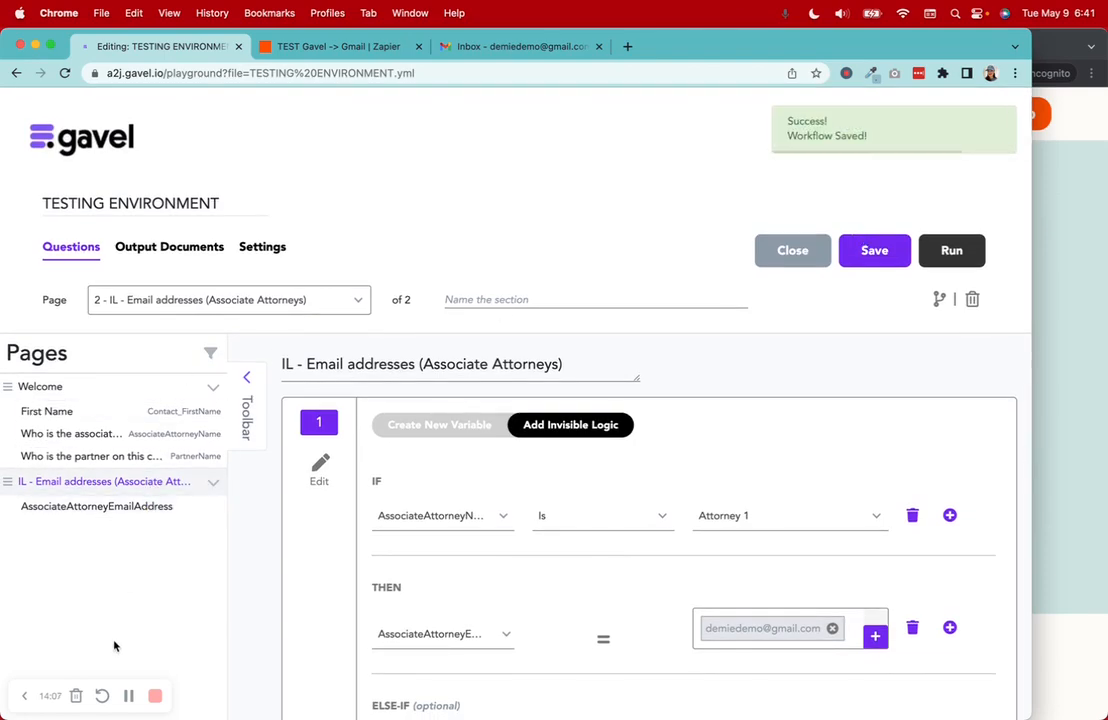
scroll(420, 549, "down", 10)
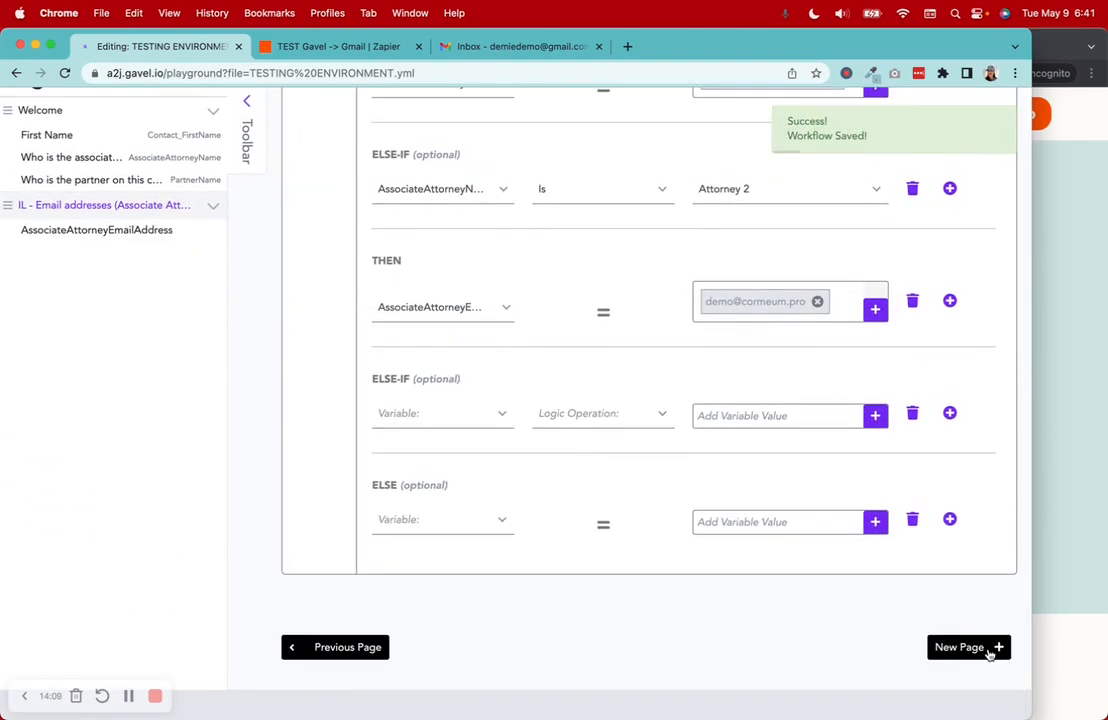
left_click(989, 650)
left_click(354, 371)
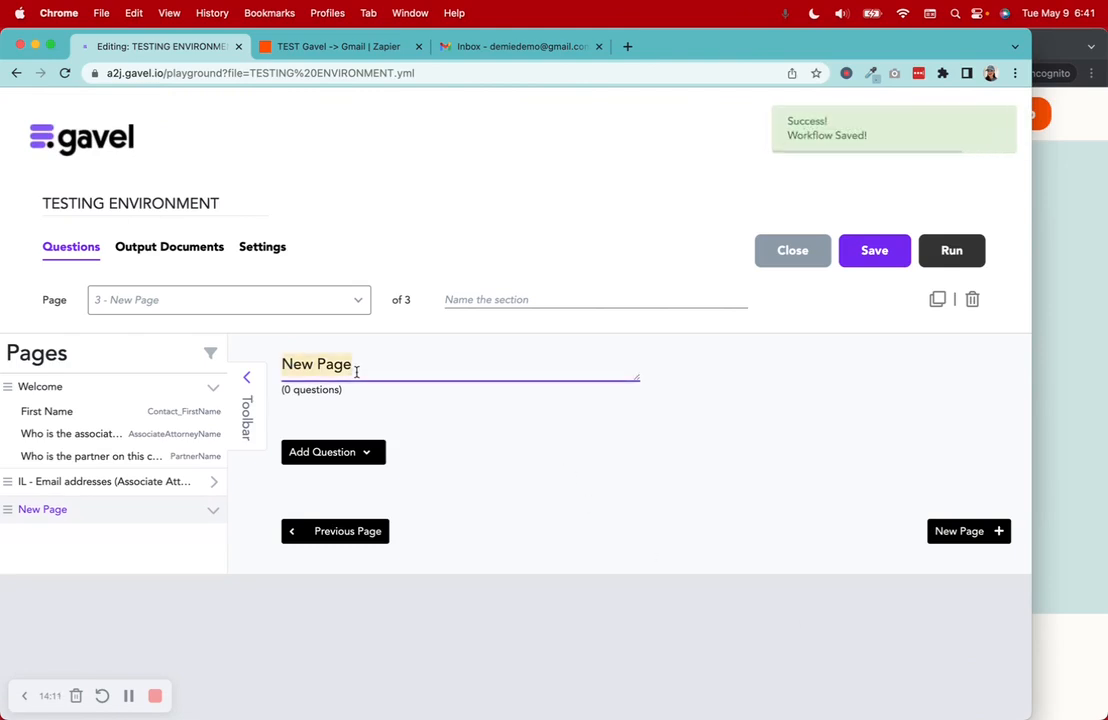
type("IL - ")
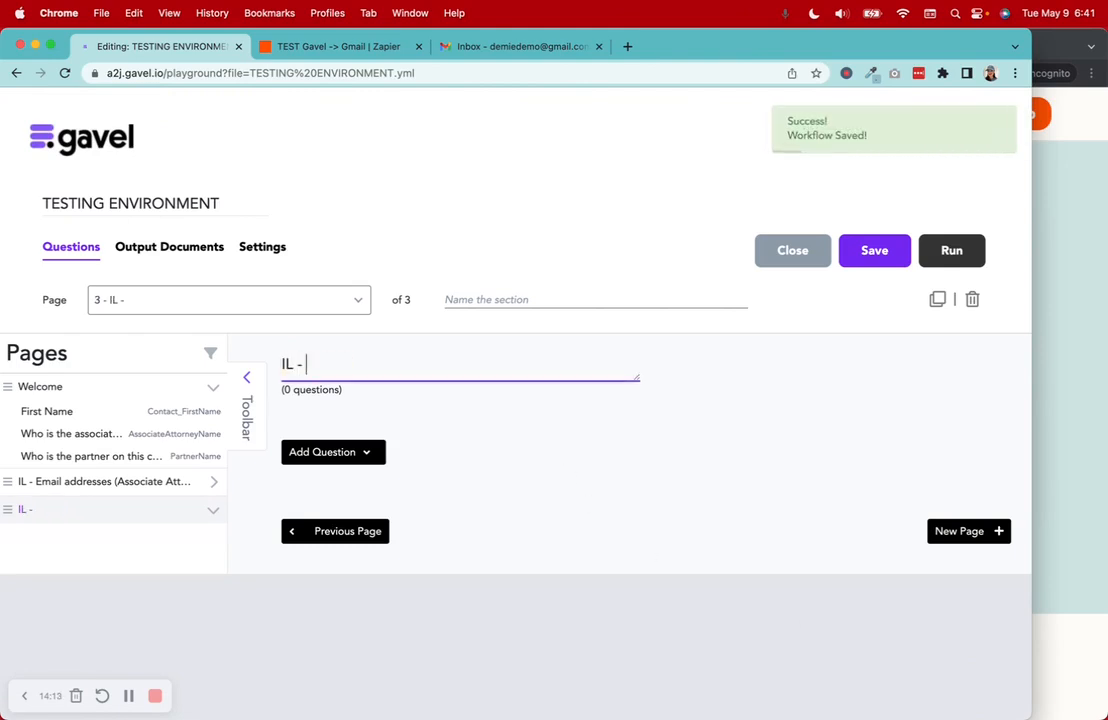
type("Email addresses (")
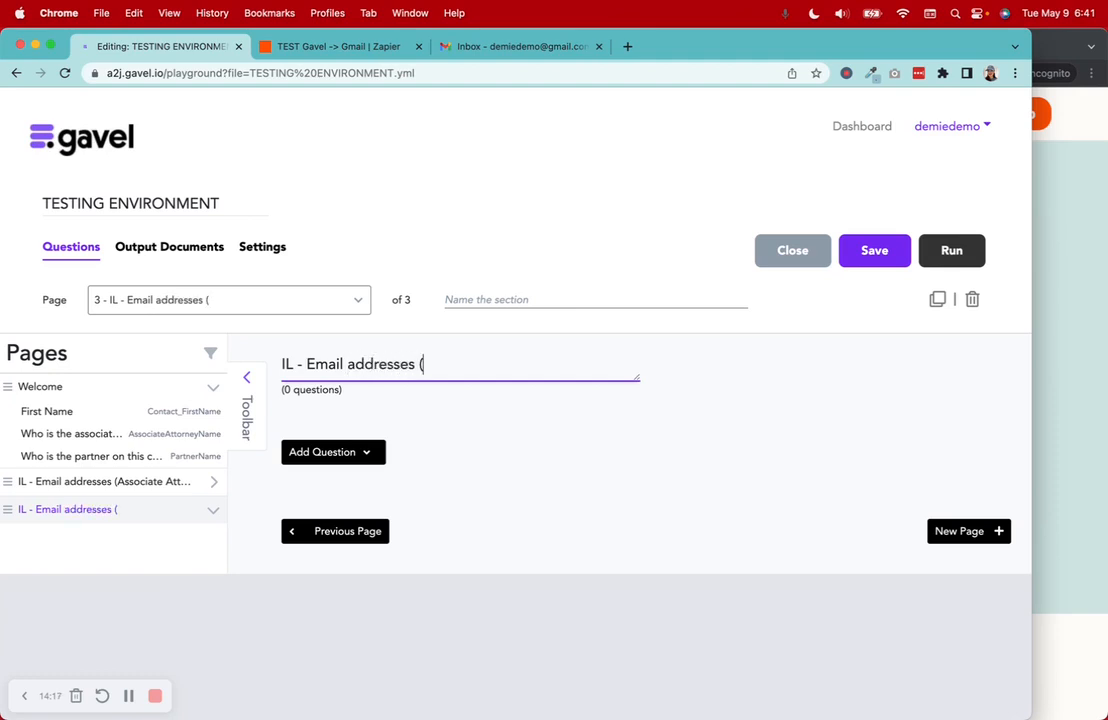
type("Partners)")
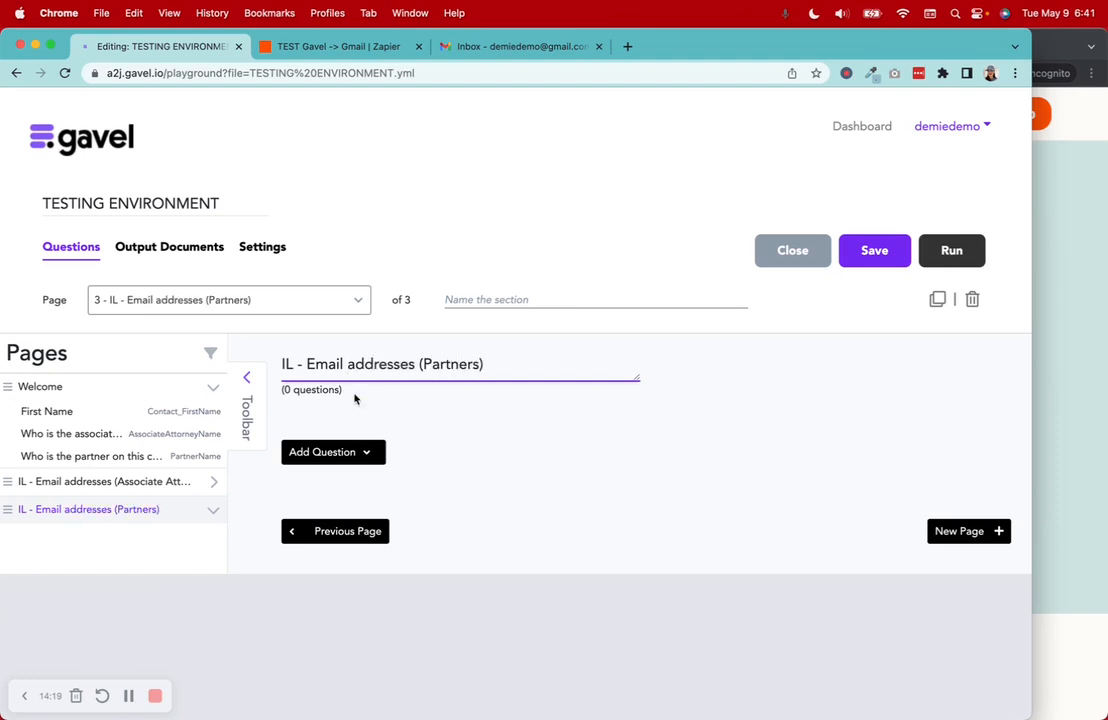
Step: Add an Invisible Logic block to the page and name its text variable PartnerEmailAddress
left_click(345, 452)
scroll(510, 448, "down", 5)
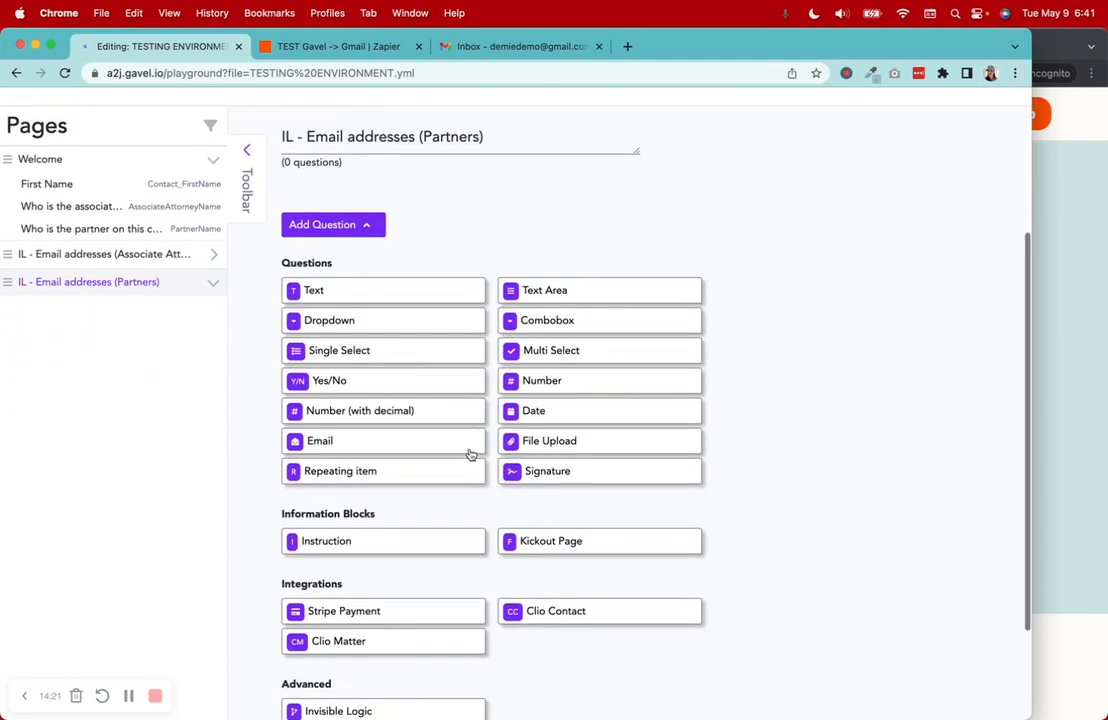
left_click(345, 710)
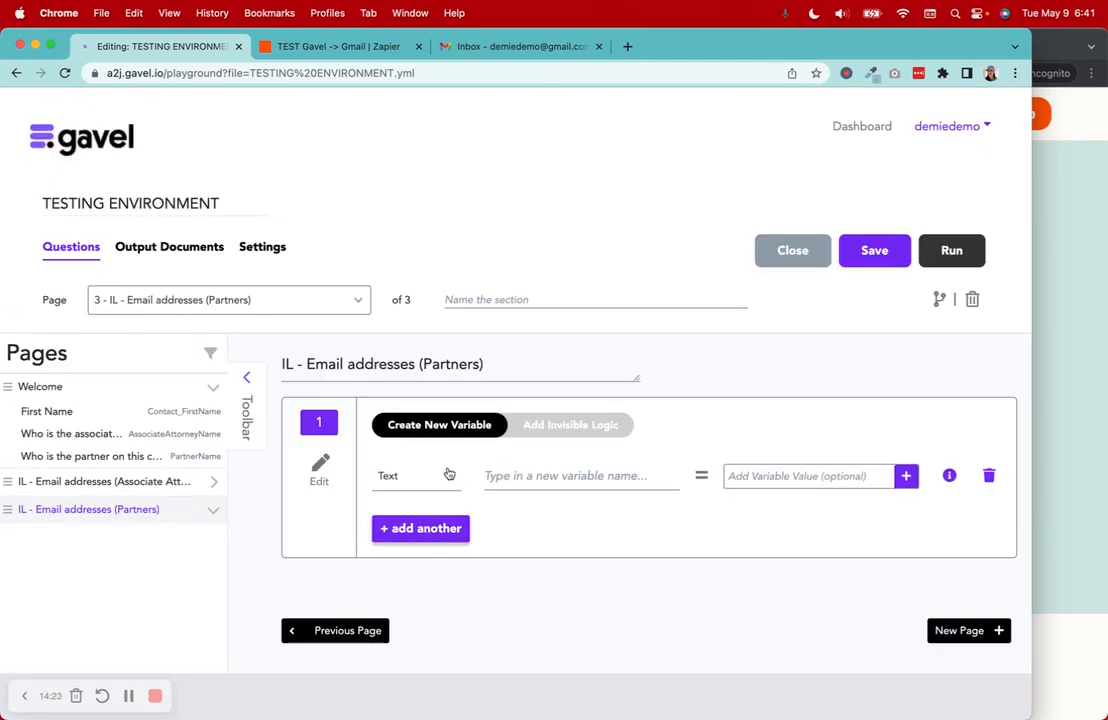
left_click(521, 475)
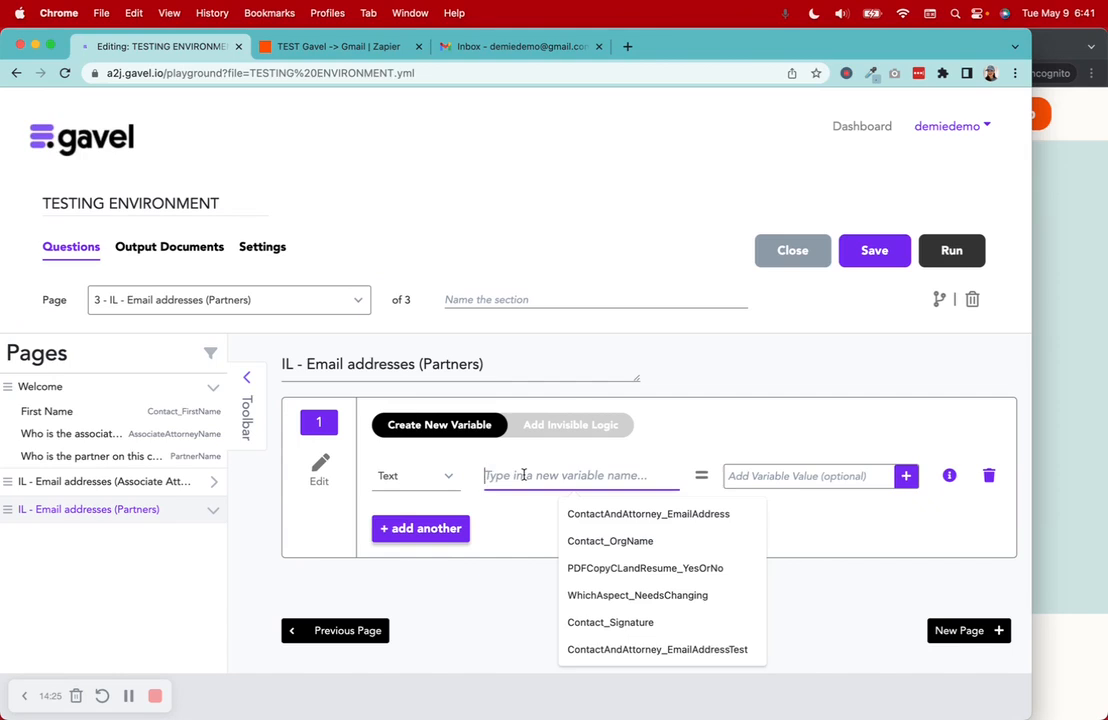
type("PartnerEmailA")
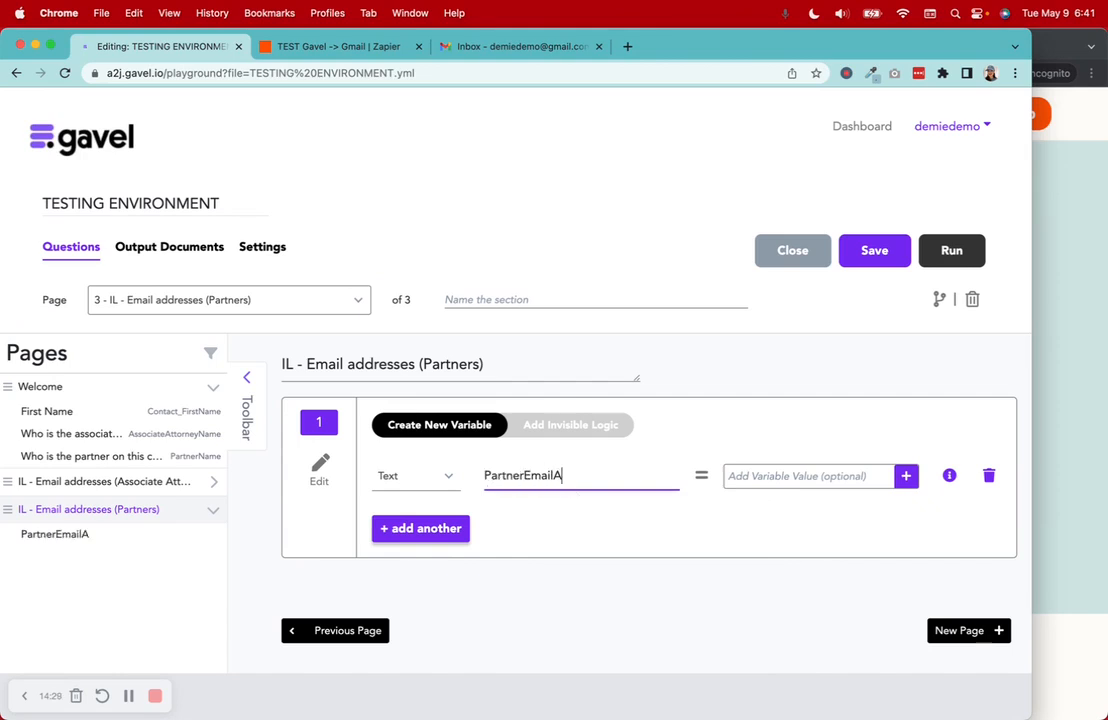
type("ddresesse")
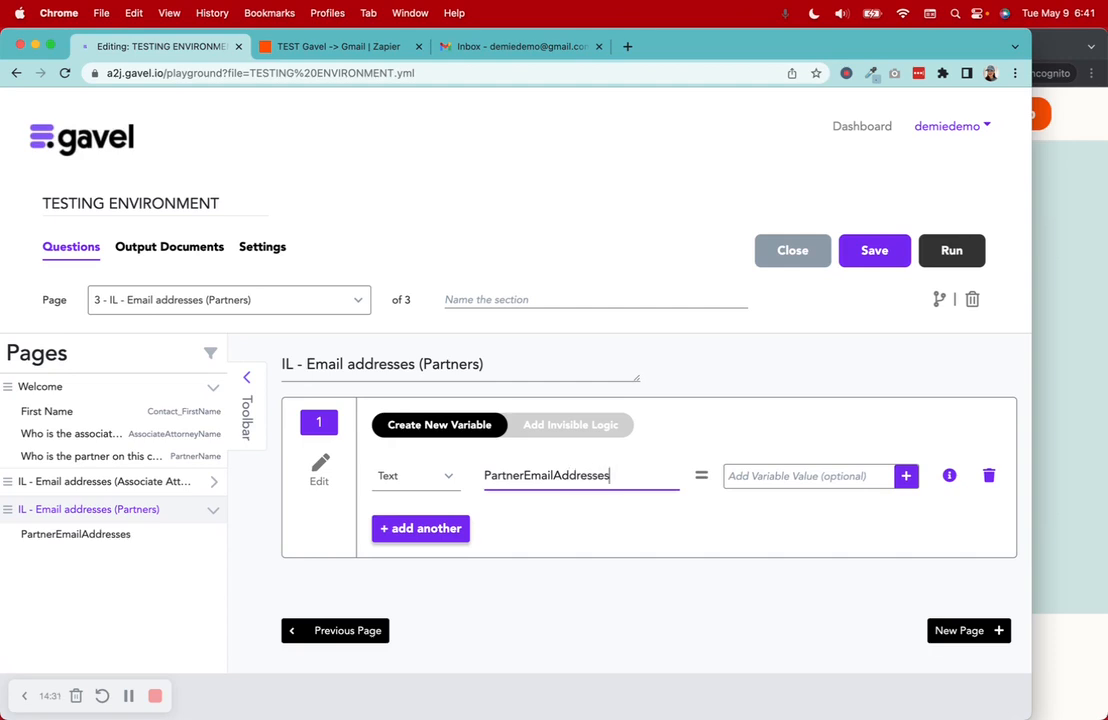
type("s")
key("BackSpace")
key("BackSpace")
Step: Switch the block to invisible logic and set the IF condition to PartnerName is Partner 1
left_click(606, 425)
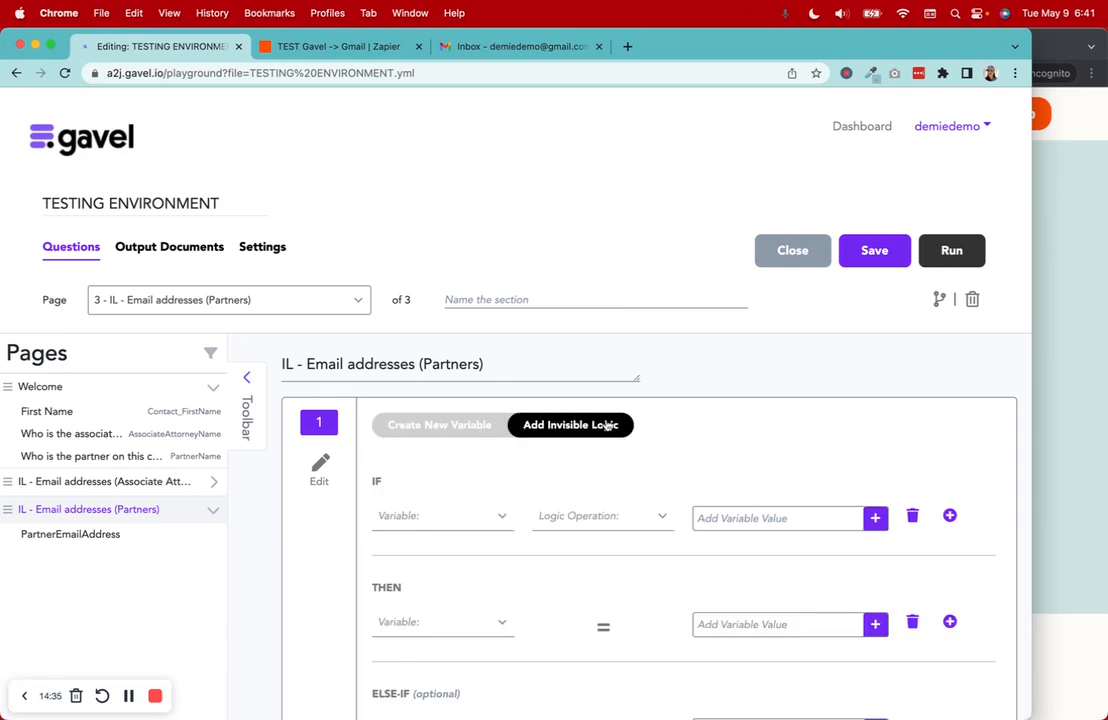
left_click(414, 520)
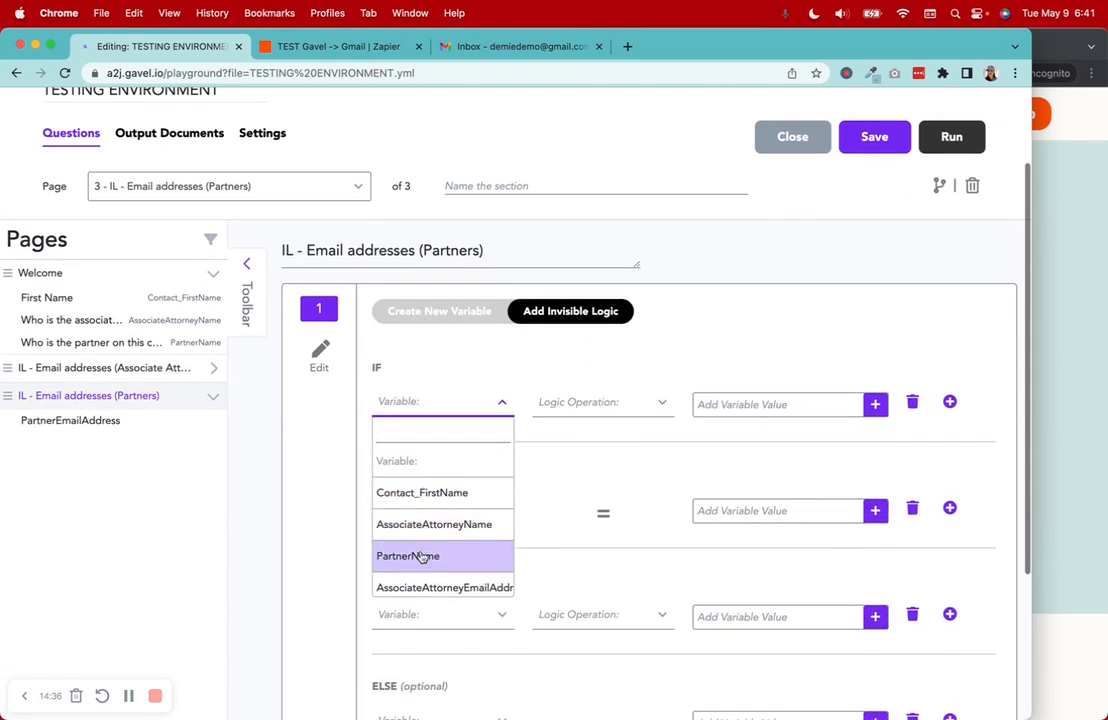
left_click(433, 556)
left_click(763, 403)
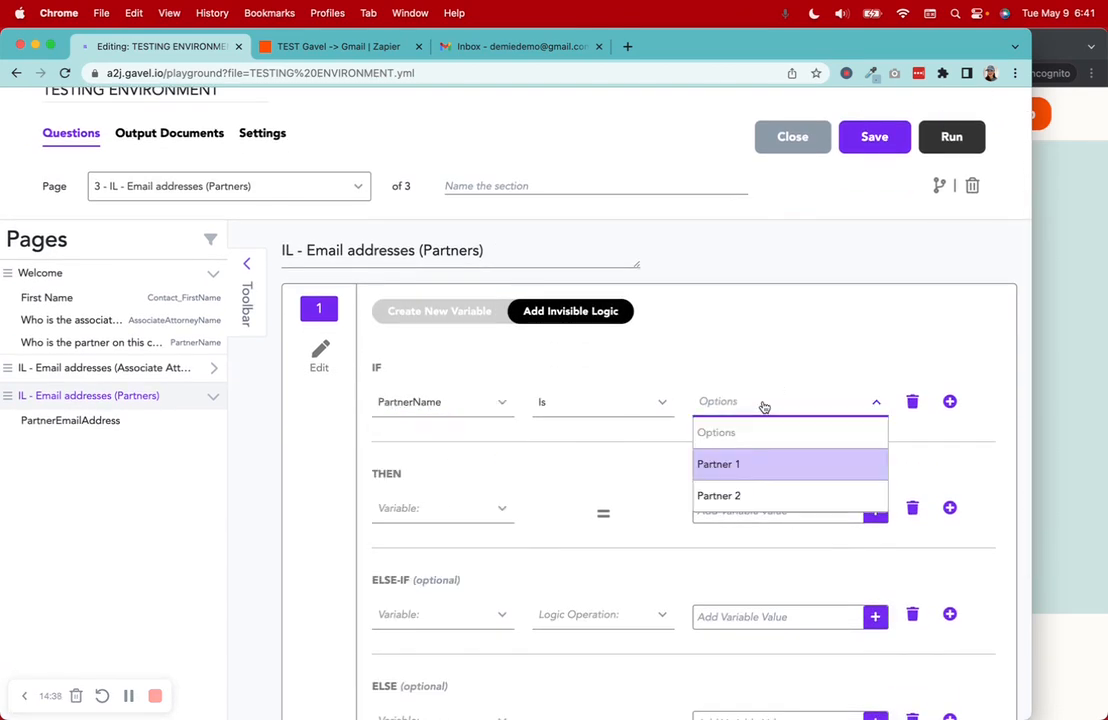
left_click(751, 463)
Step: In the THEN branch, set PartnerEmailAddress to the first partner's e-mail address as text
left_click(385, 507)
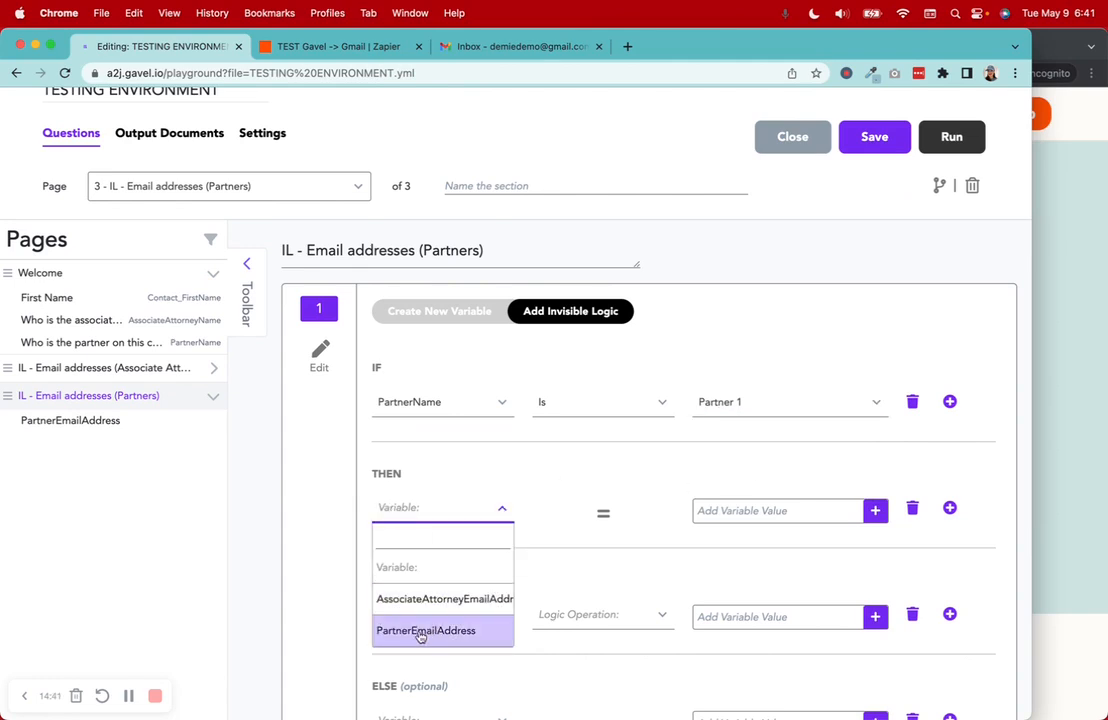
left_click(425, 630)
left_click(784, 510)
left_click(730, 583)
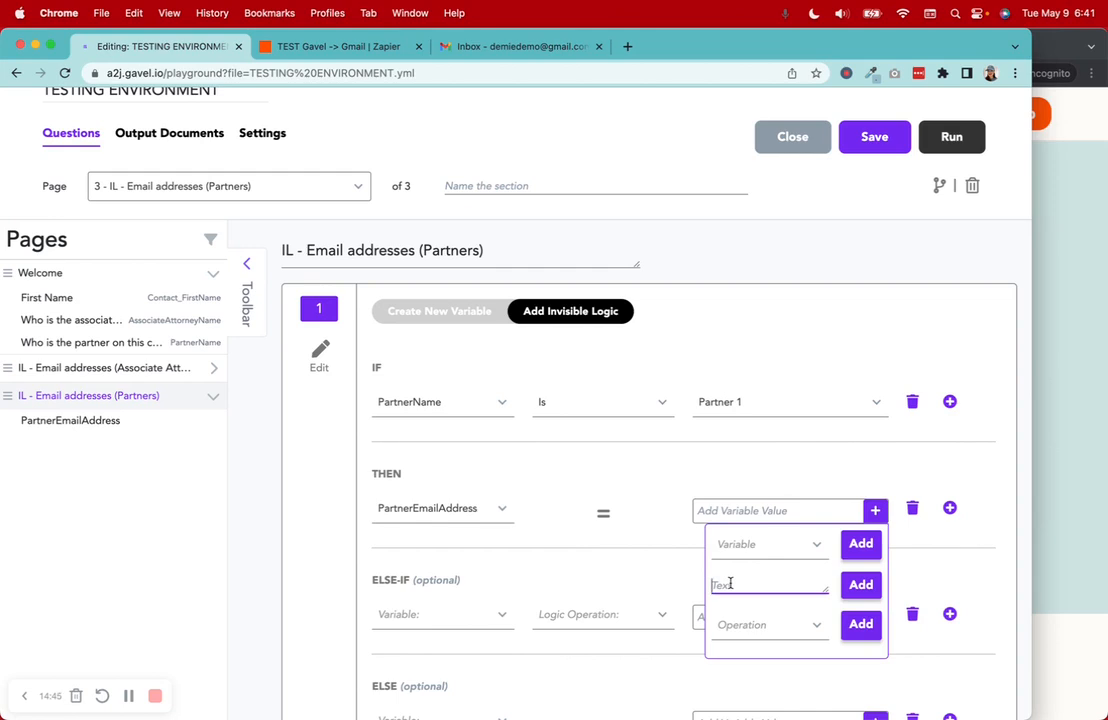
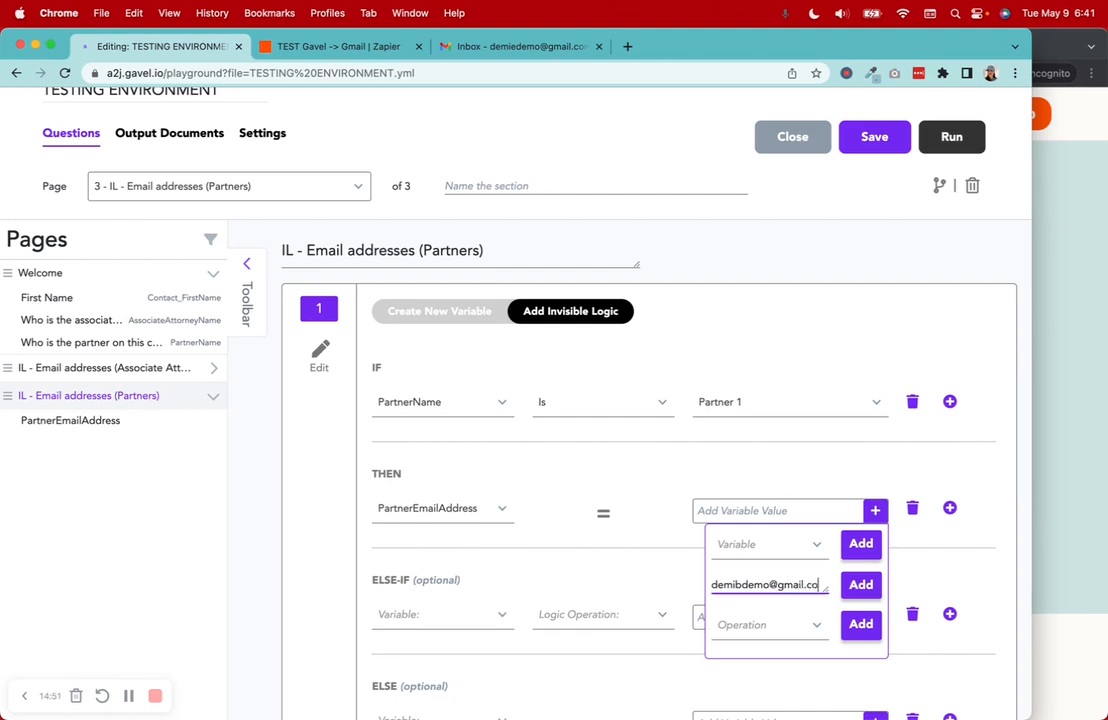
key("Return")
Step: Add an ELSE-IF condition checking whether PartnerName is Partner 2
scroll(731, 577, "down", 3)
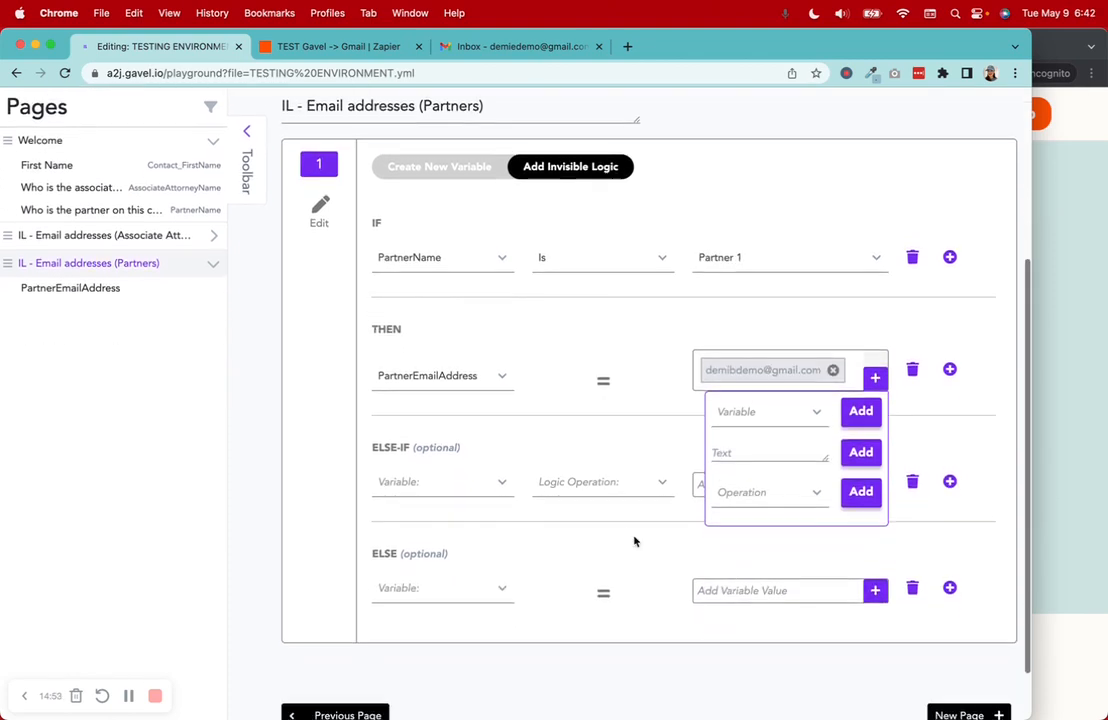
left_click(385, 478)
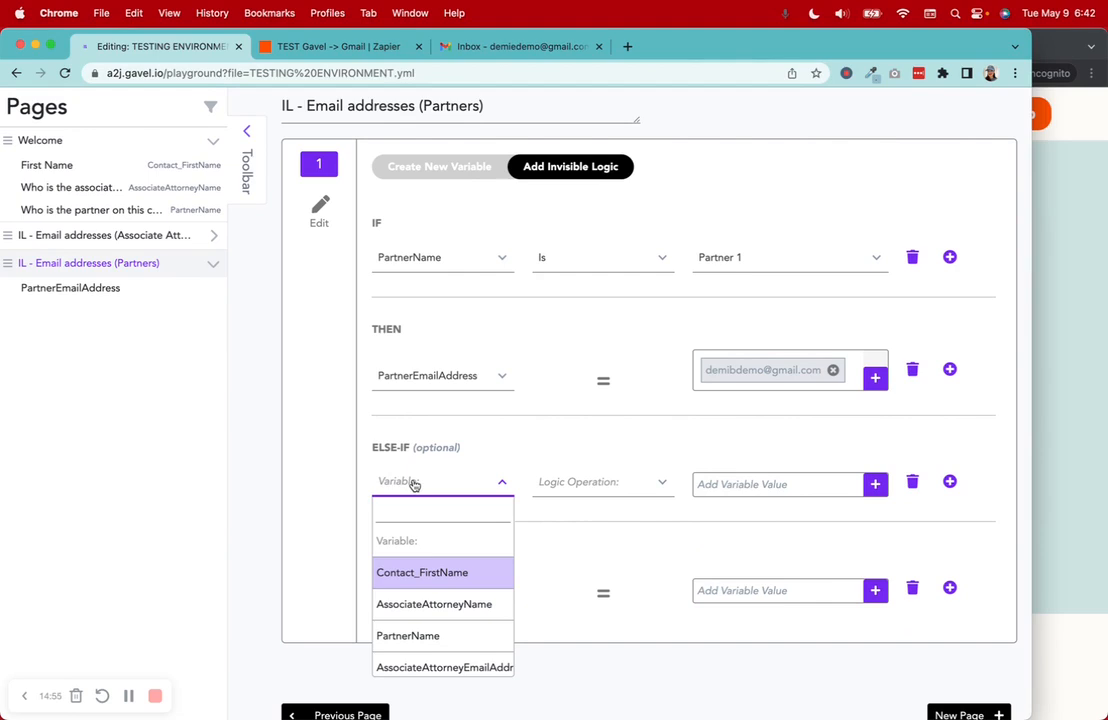
left_click(492, 636)
left_click(767, 484)
left_click(742, 575)
Step: In that branch's THEN row, set PartnerEmailAddress to the second partner's e-mail address as text
left_click(432, 592)
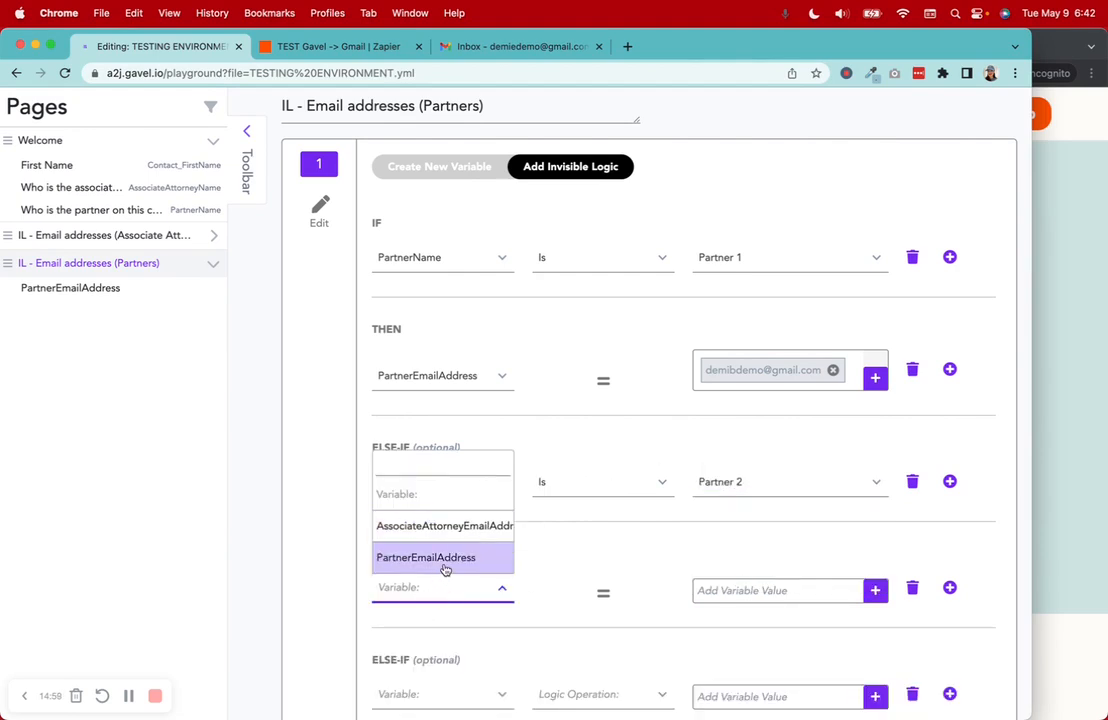
left_click(445, 558)
left_click(760, 593)
left_click(738, 665)
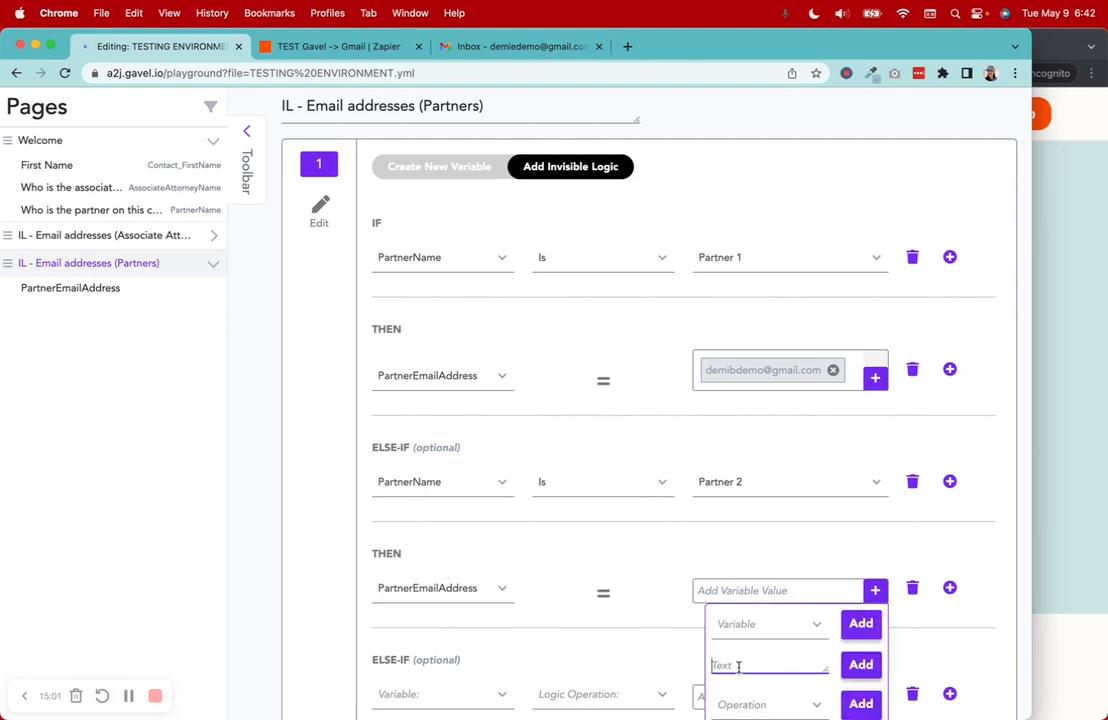
scroll(738, 665, "down", 1)
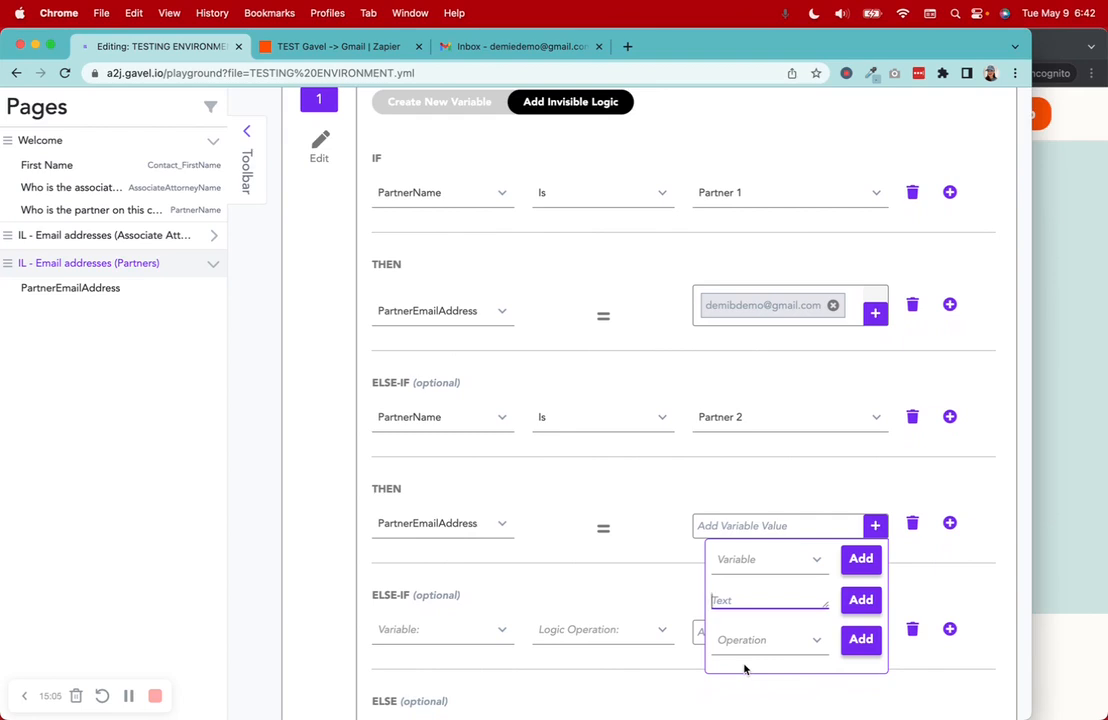
key("Return")
Step: Save the workflow
scroll(772, 465, "up", 5)
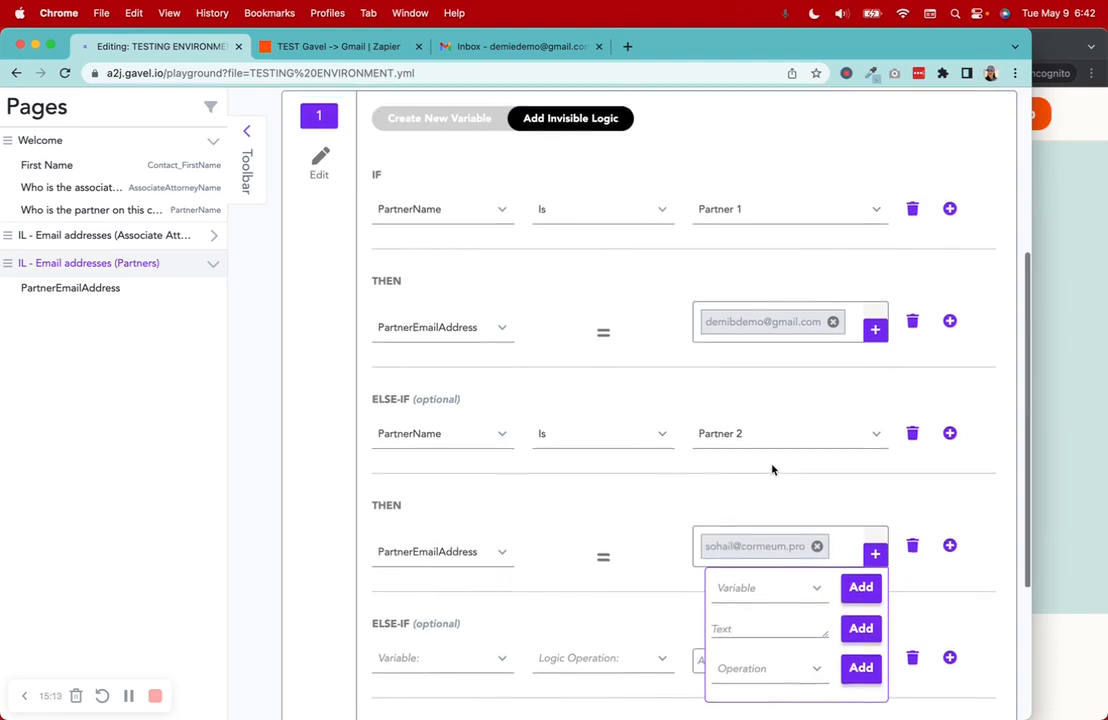
left_click(871, 249)
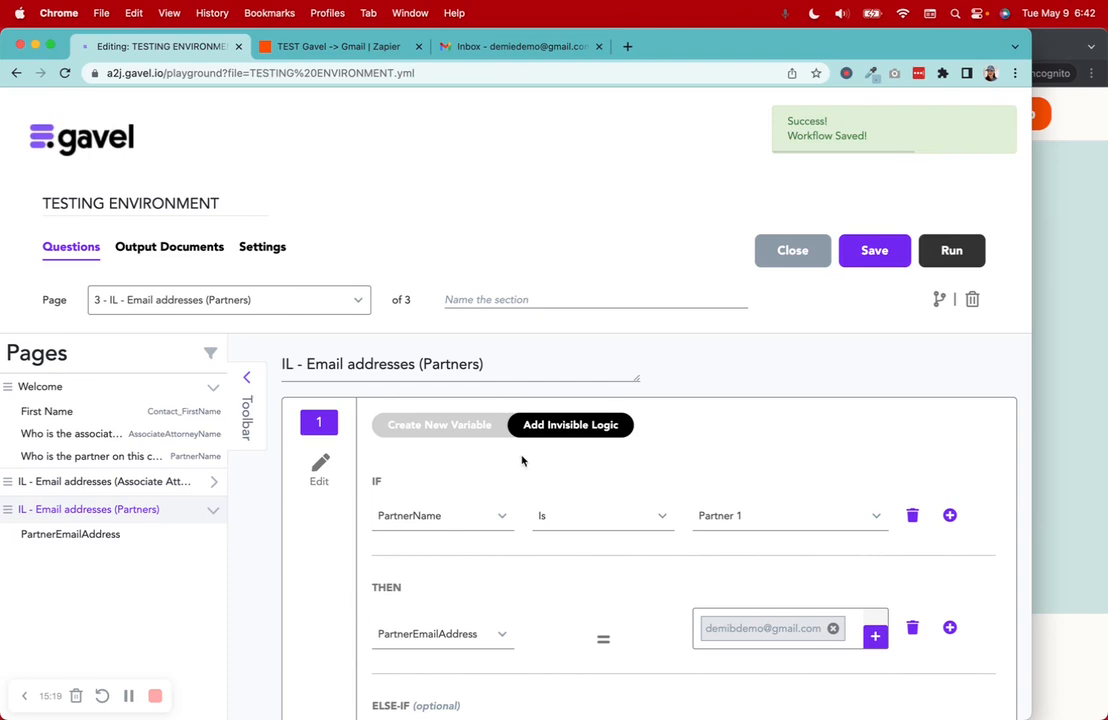
Step: Run the workflow and open the associate attorney and partner dropdowns in the interview
left_click(951, 252)
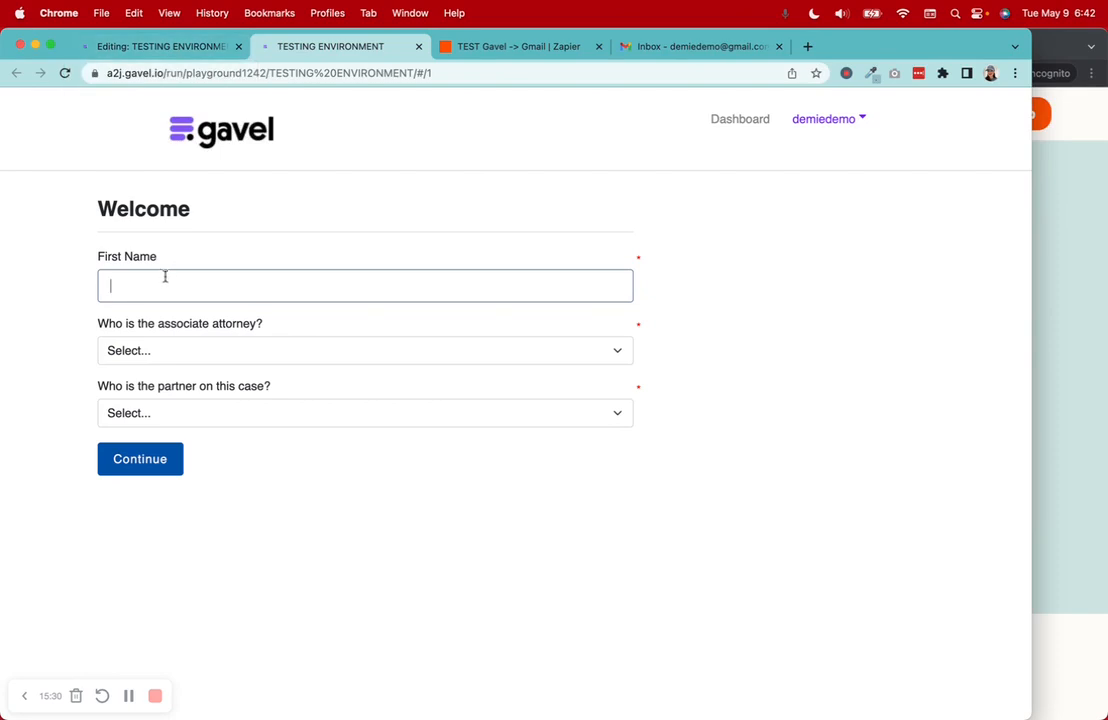
left_click(177, 350)
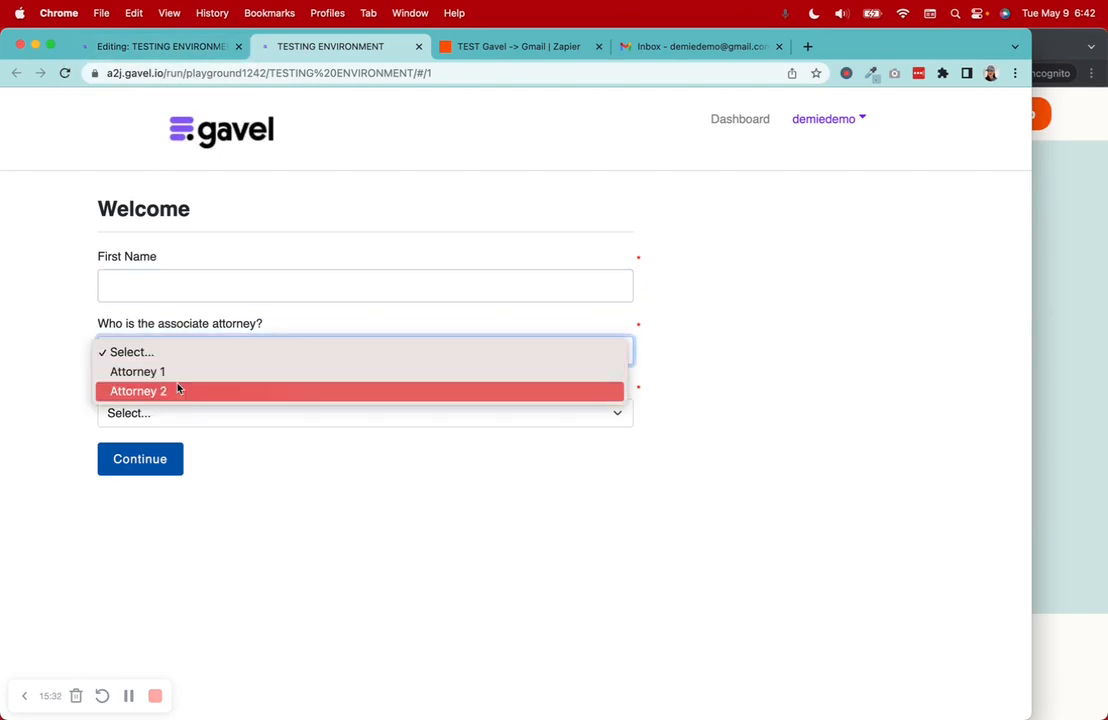
left_click(309, 589)
left_click(247, 415)
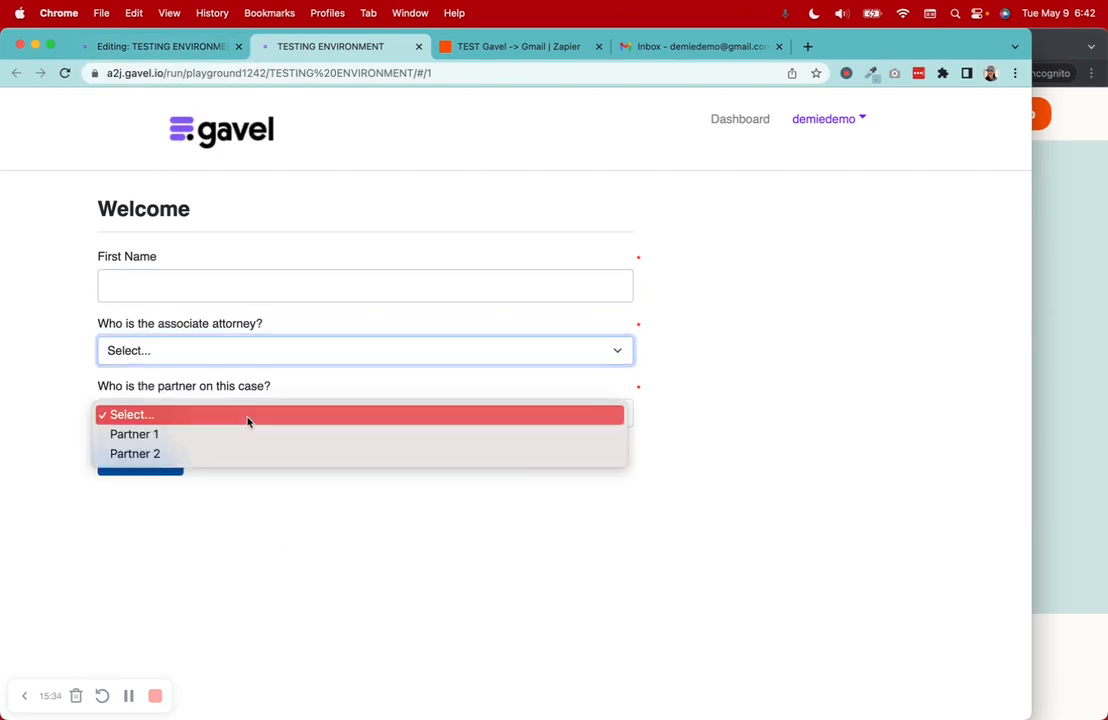
left_click(260, 566)
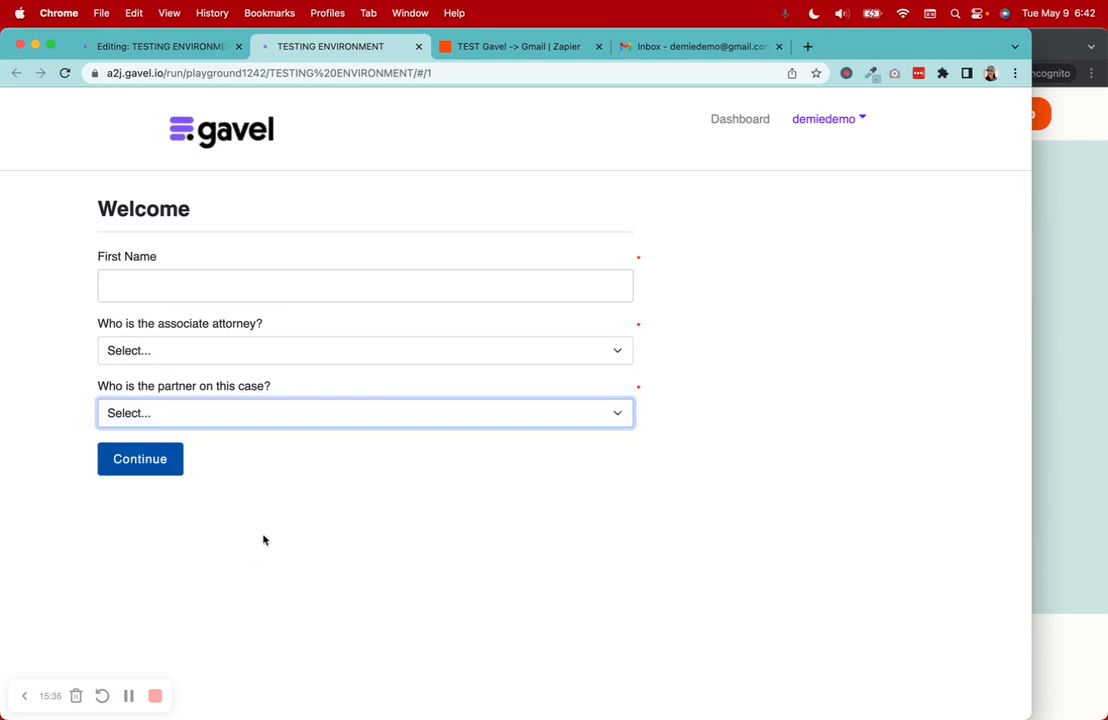
left_click(488, 48)
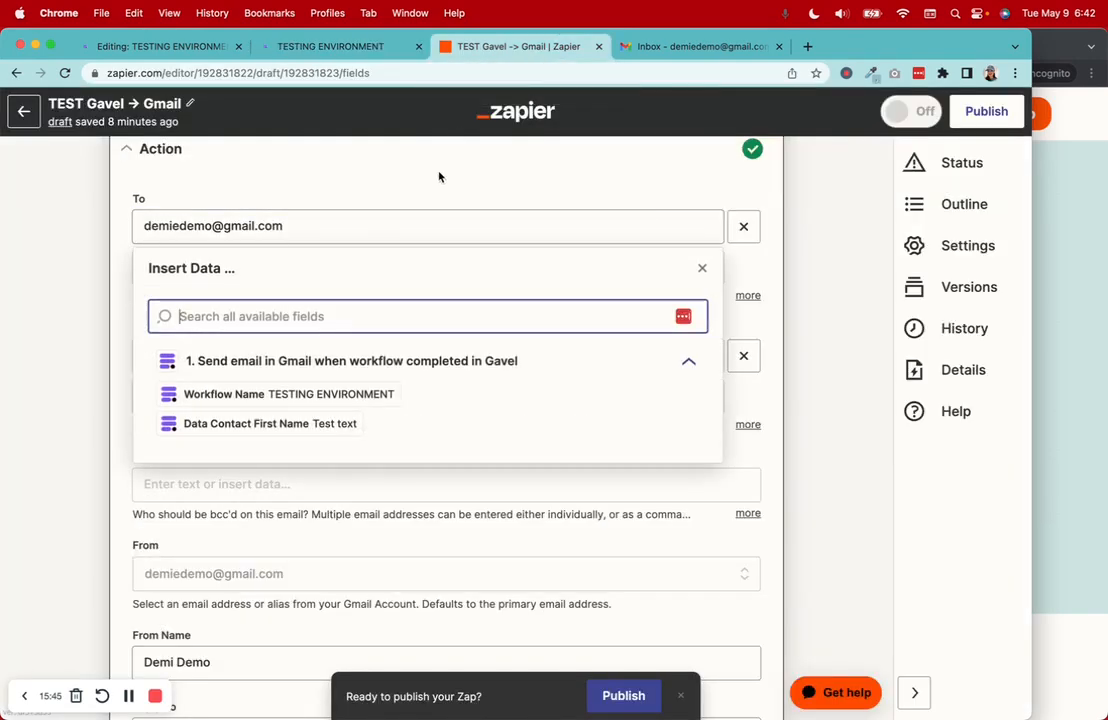
left_click(706, 48)
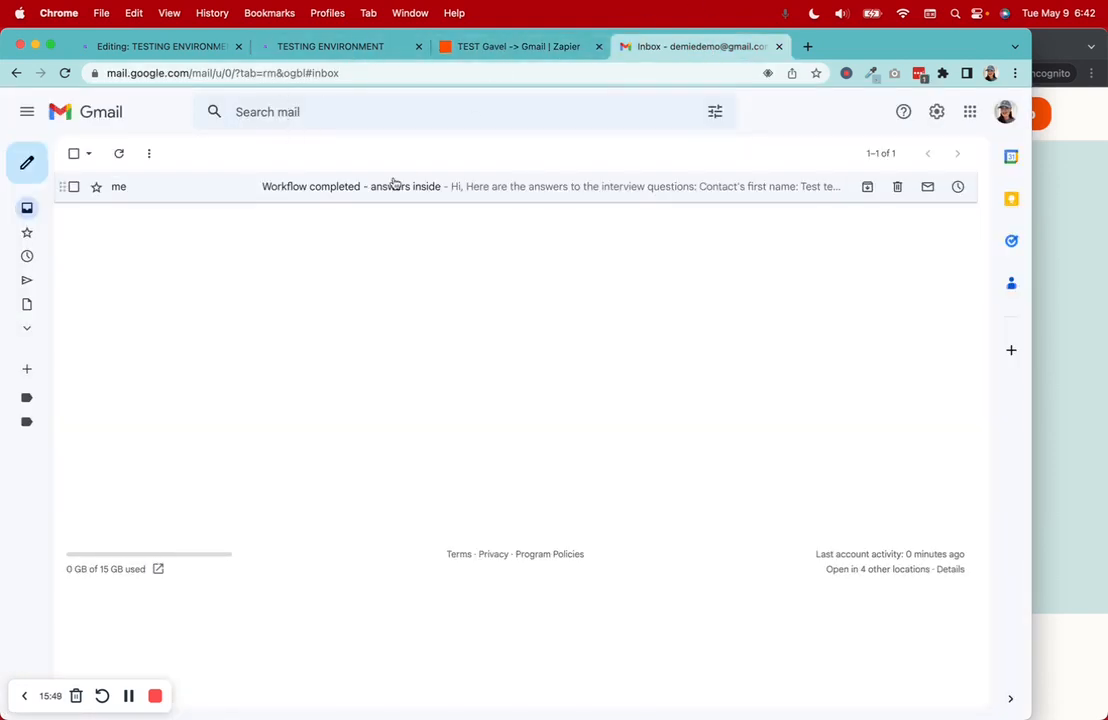
left_click(464, 47)
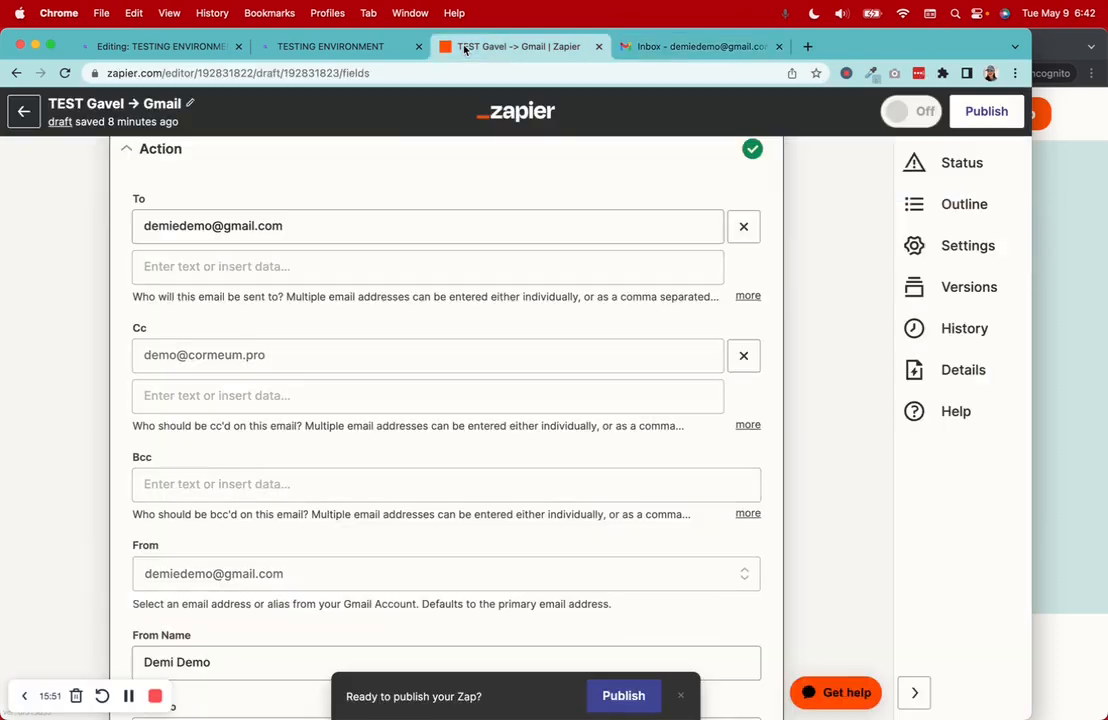
triple_click(209, 357)
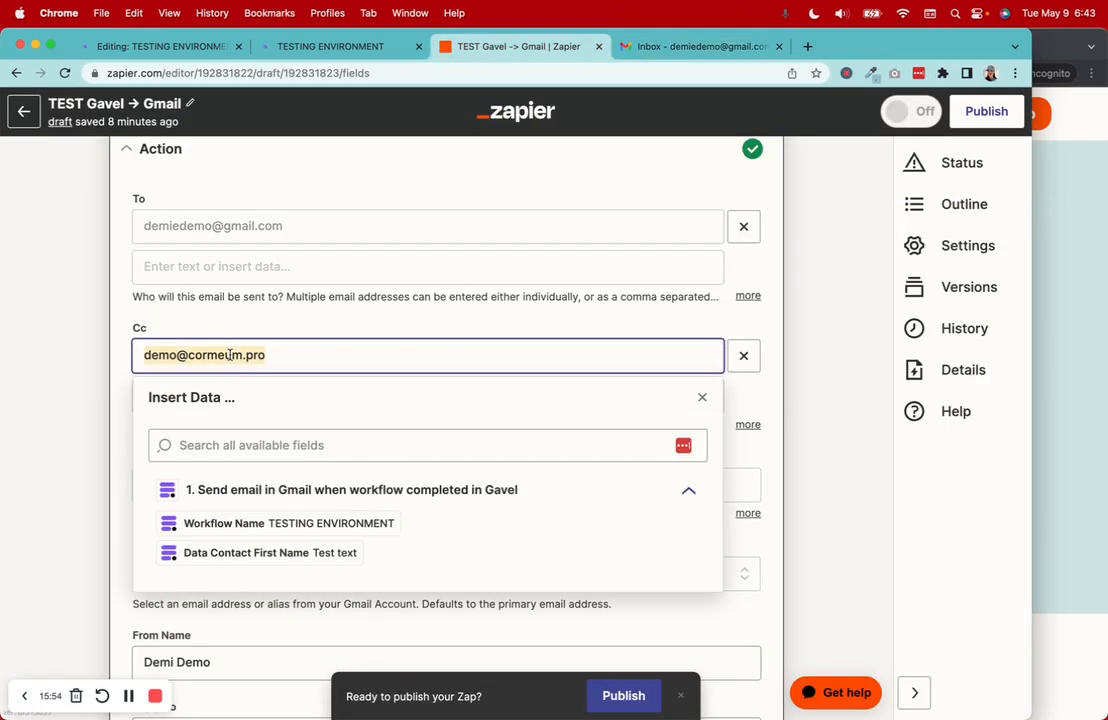
left_click(115, 326)
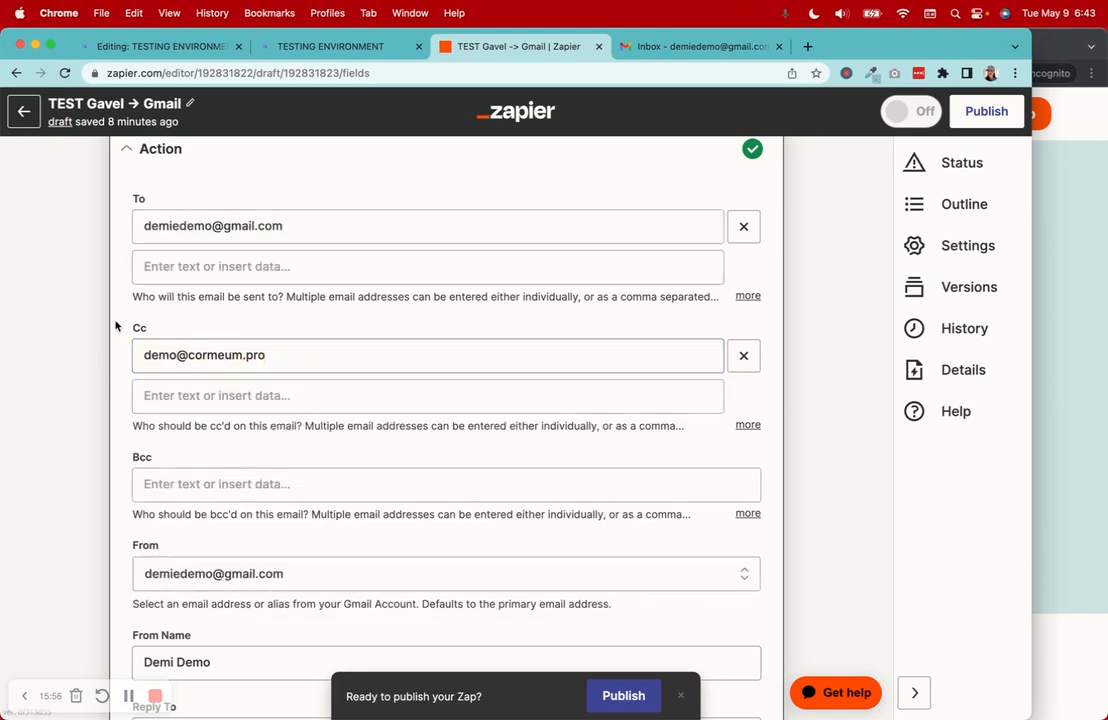
triple_click(227, 227)
left_click(457, 180)
left_click(287, 56)
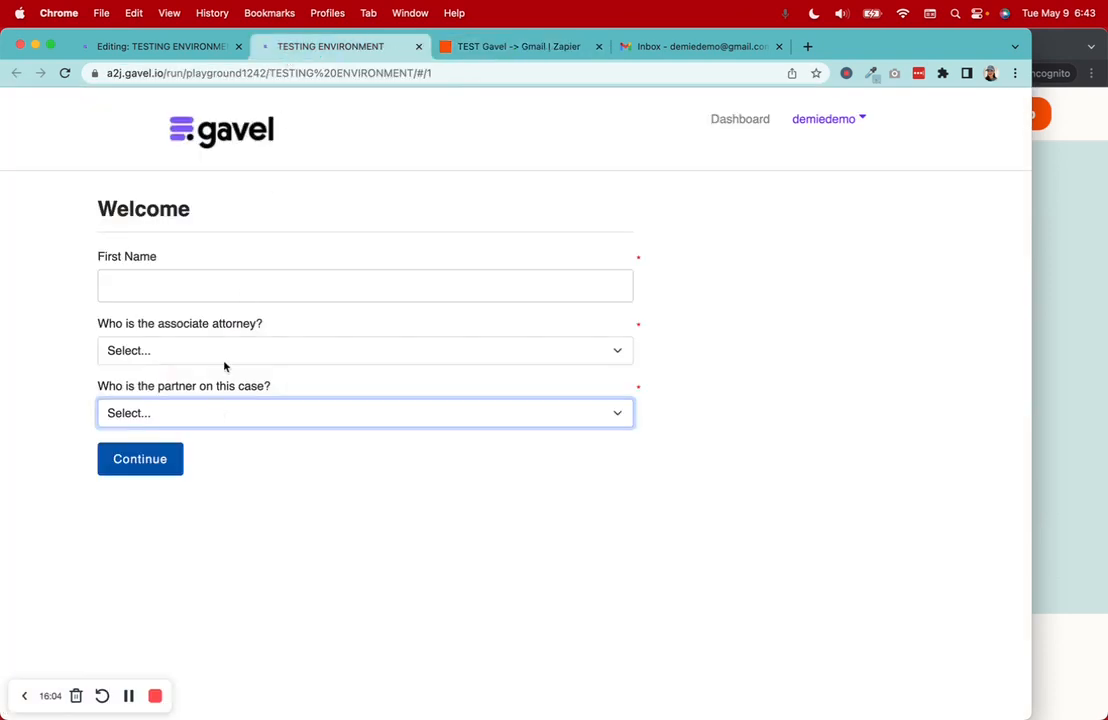
left_click(537, 47)
scroll(240, 381, "down", 15)
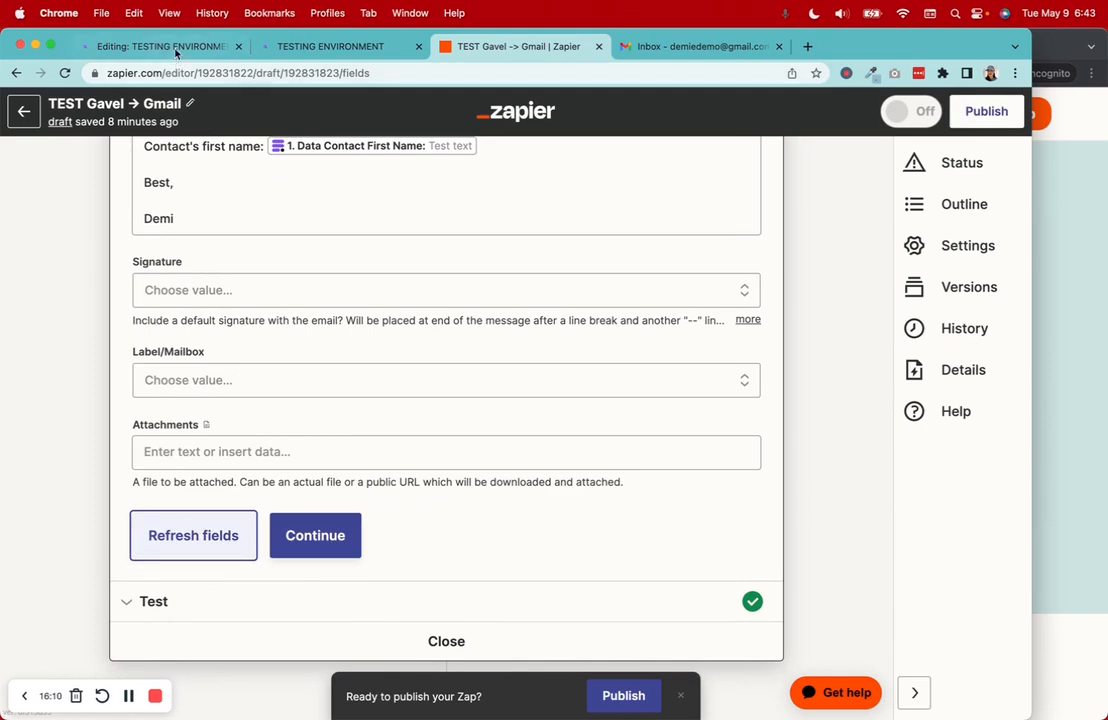
Step: Return to the Zap editor, open the Gavel trigger, and refresh its fields for the TESTING ENVIRONMENT workflow
left_click(155, 47)
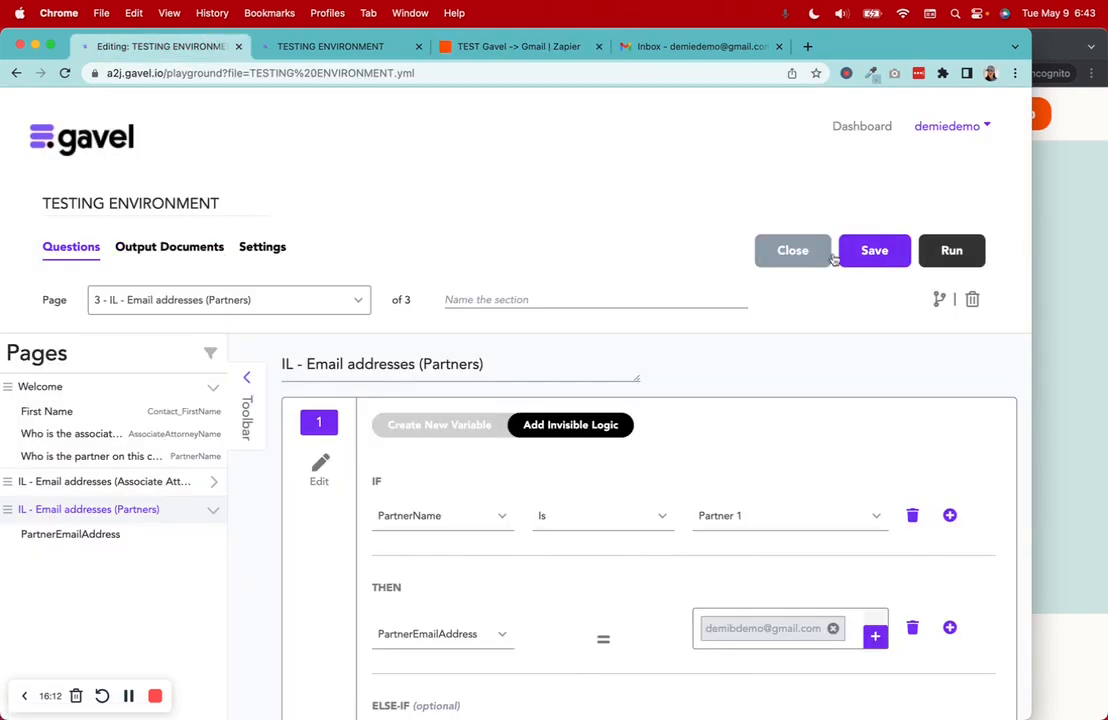
left_click(362, 46)
key("ctrl+Tab")
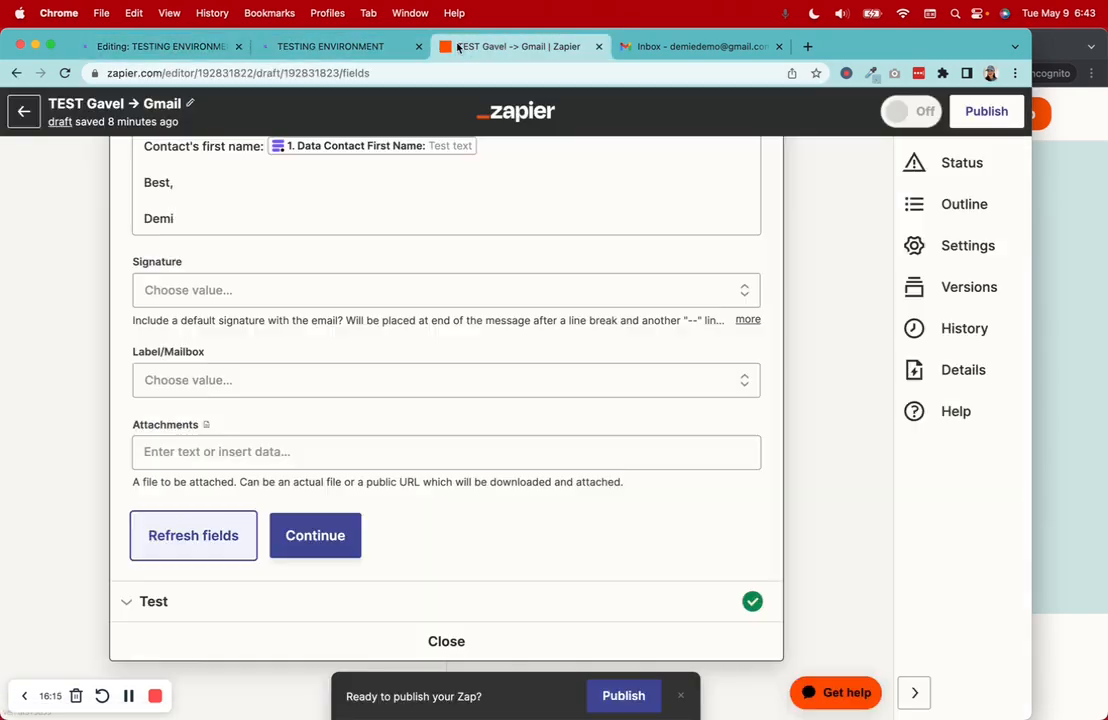
scroll(250, 330, "up", 10)
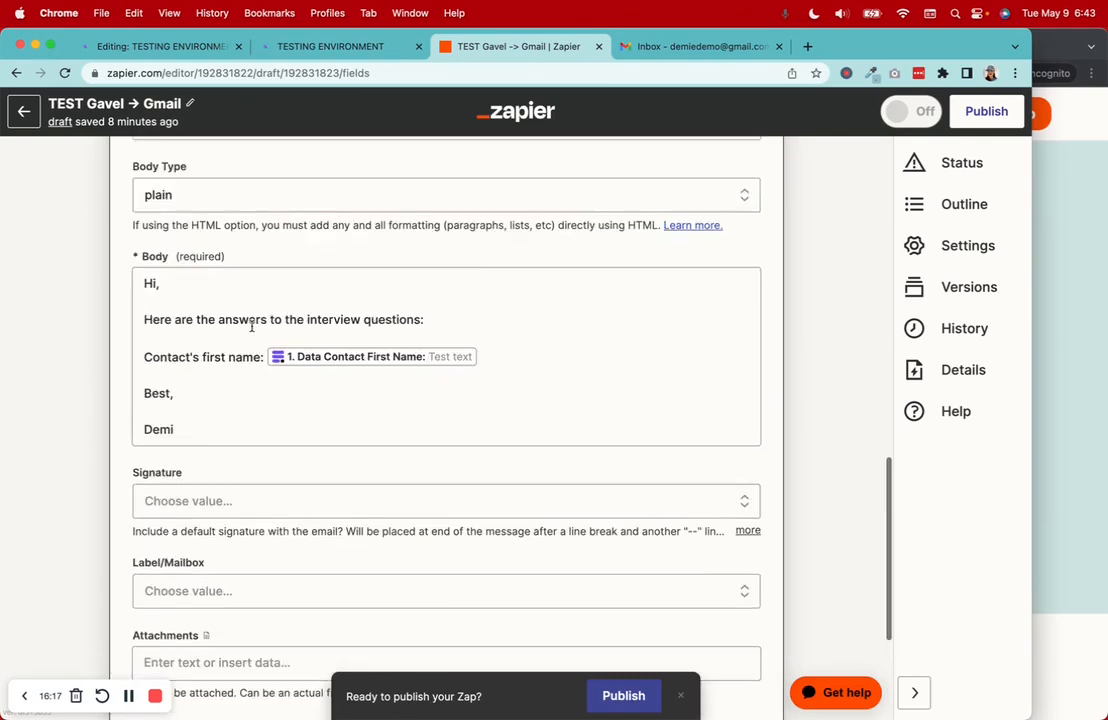
scroll(252, 330, "up", 8)
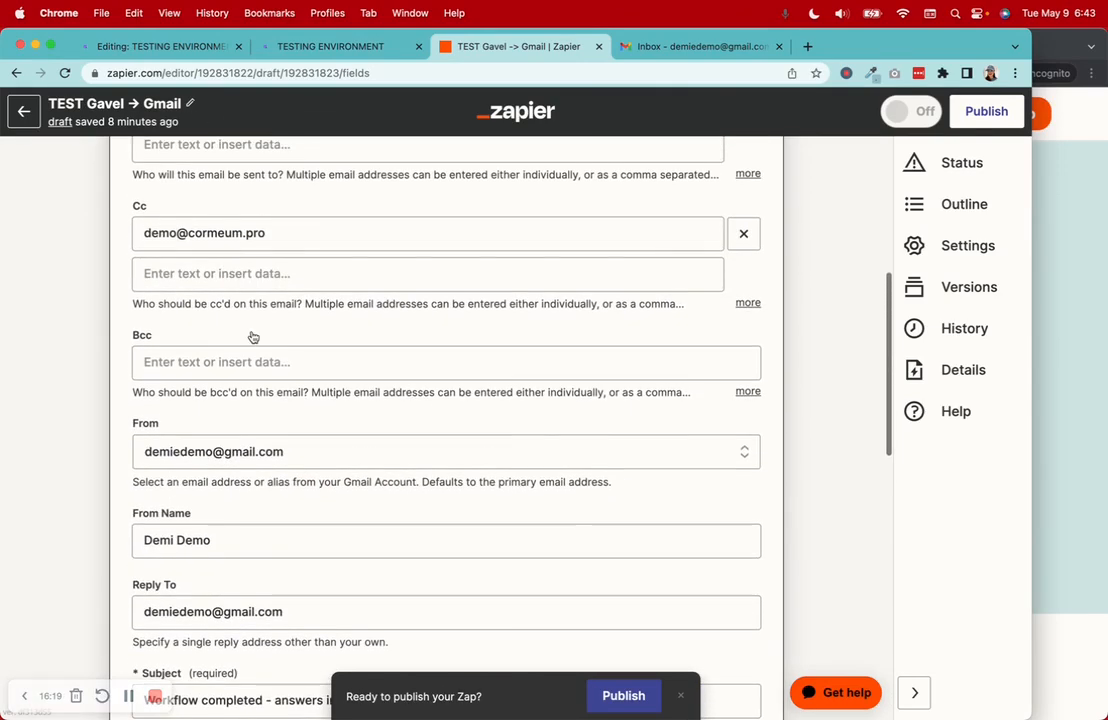
left_click(253, 344)
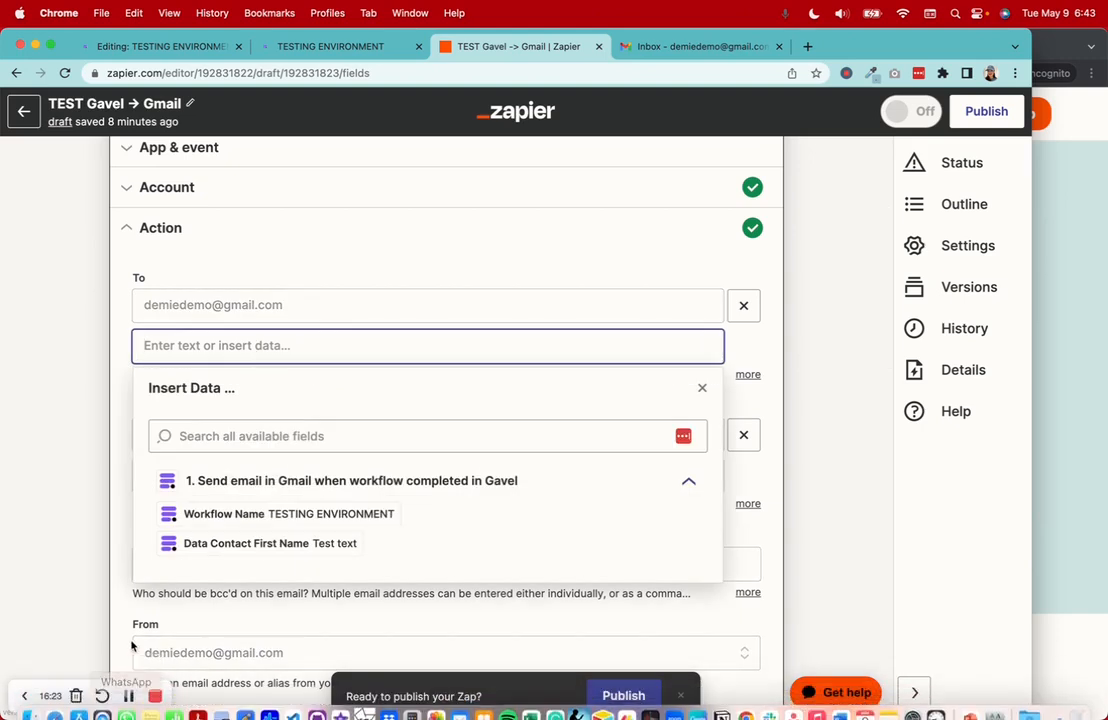
left_click(130, 697)
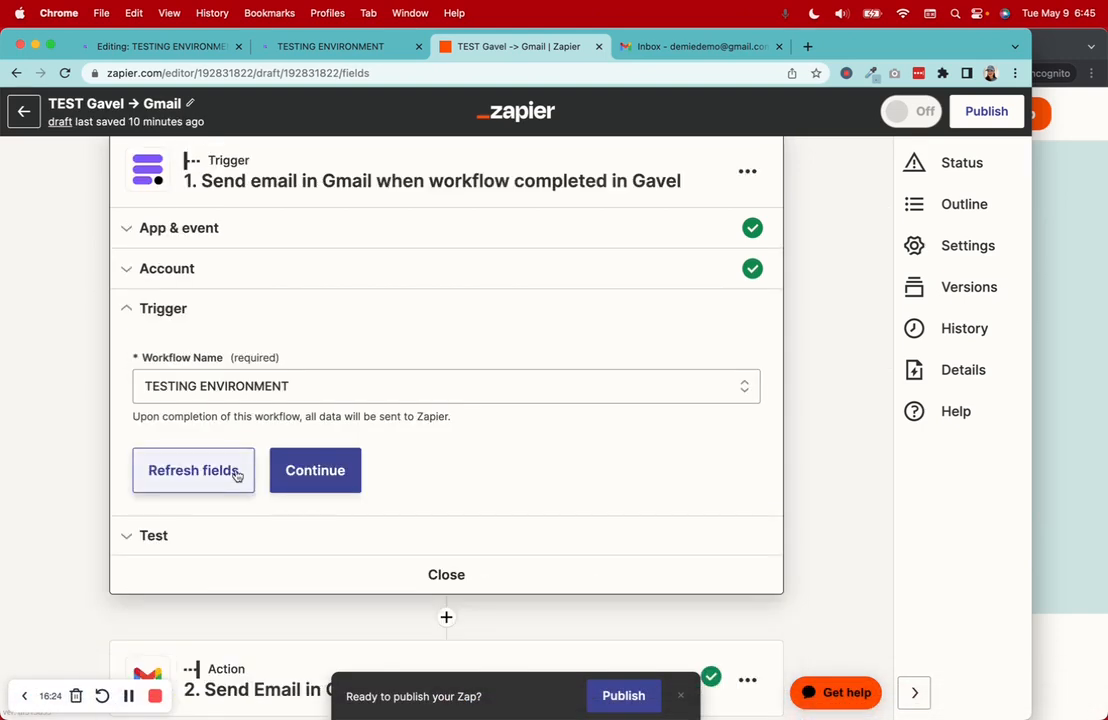
left_click(202, 484)
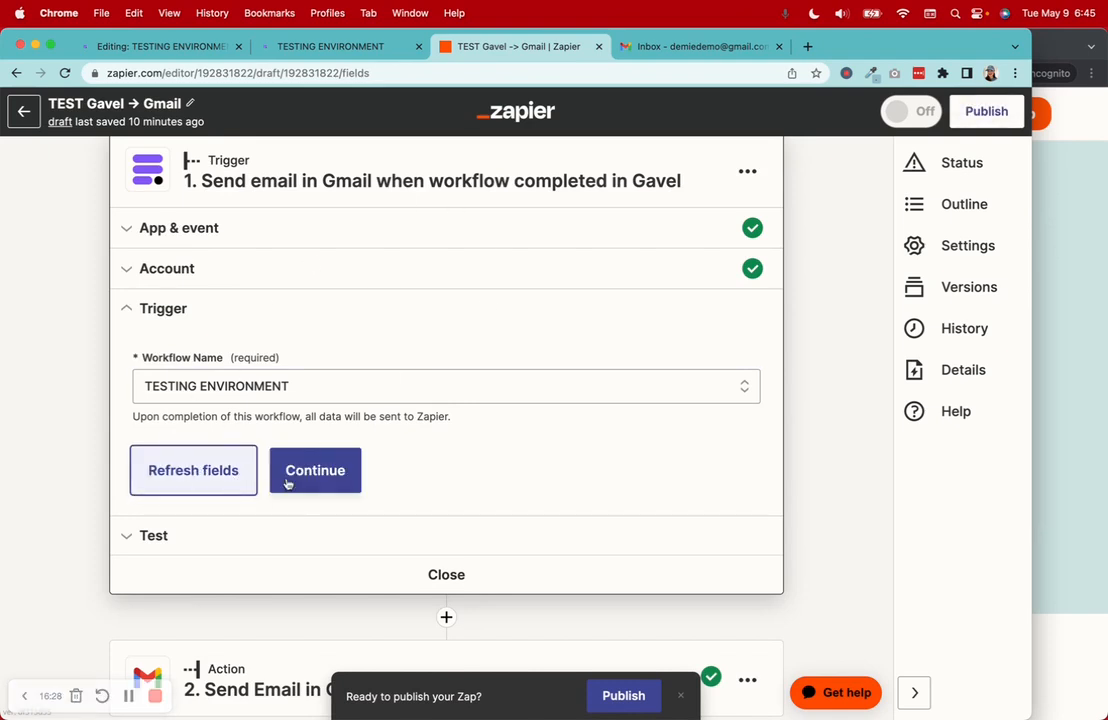
left_click(277, 548)
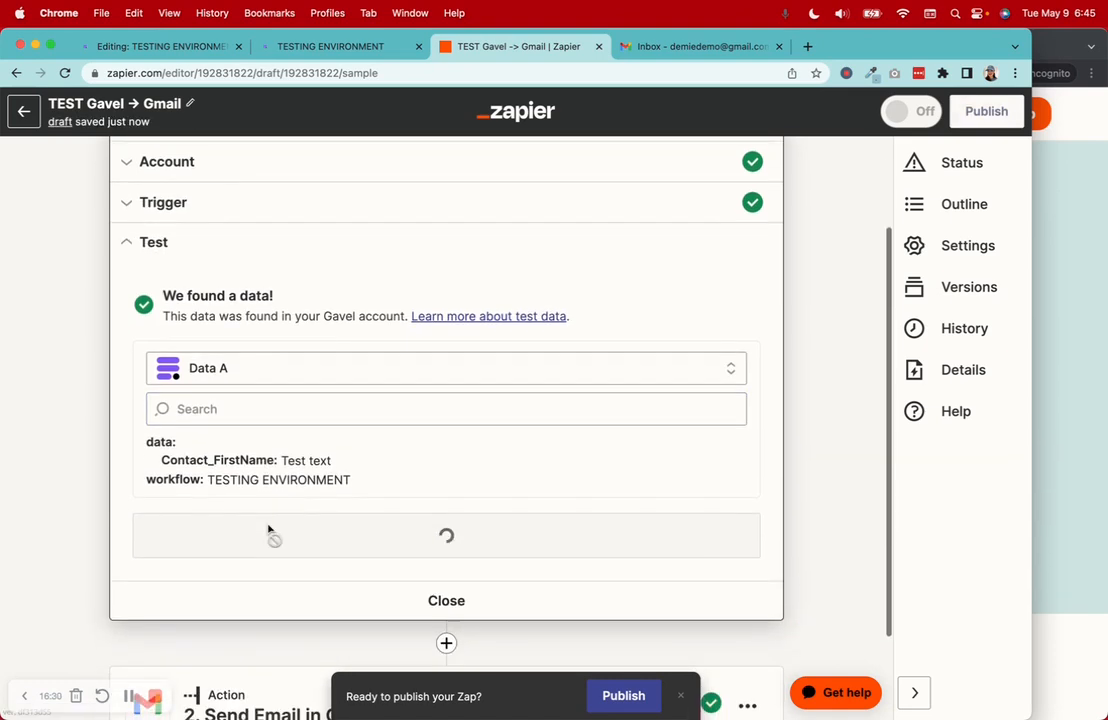
Step: Switch the trigger's test record to the newer Data B sample
left_click(245, 375)
left_click(129, 696)
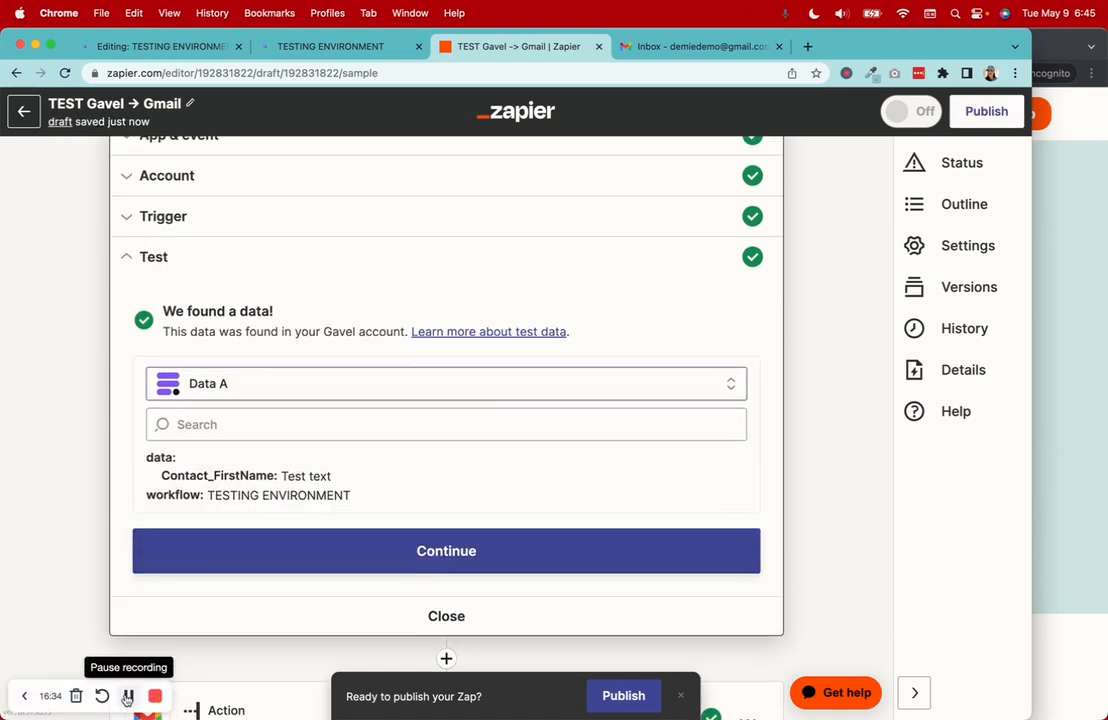
left_click(390, 397)
left_click(368, 516)
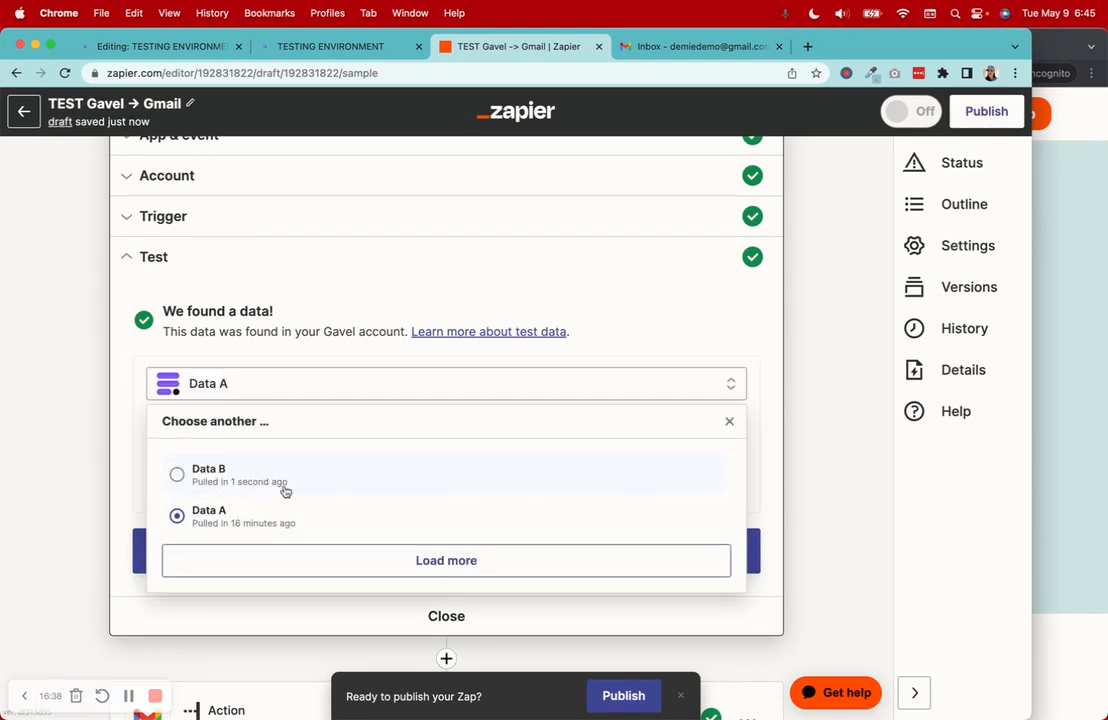
left_click(284, 490)
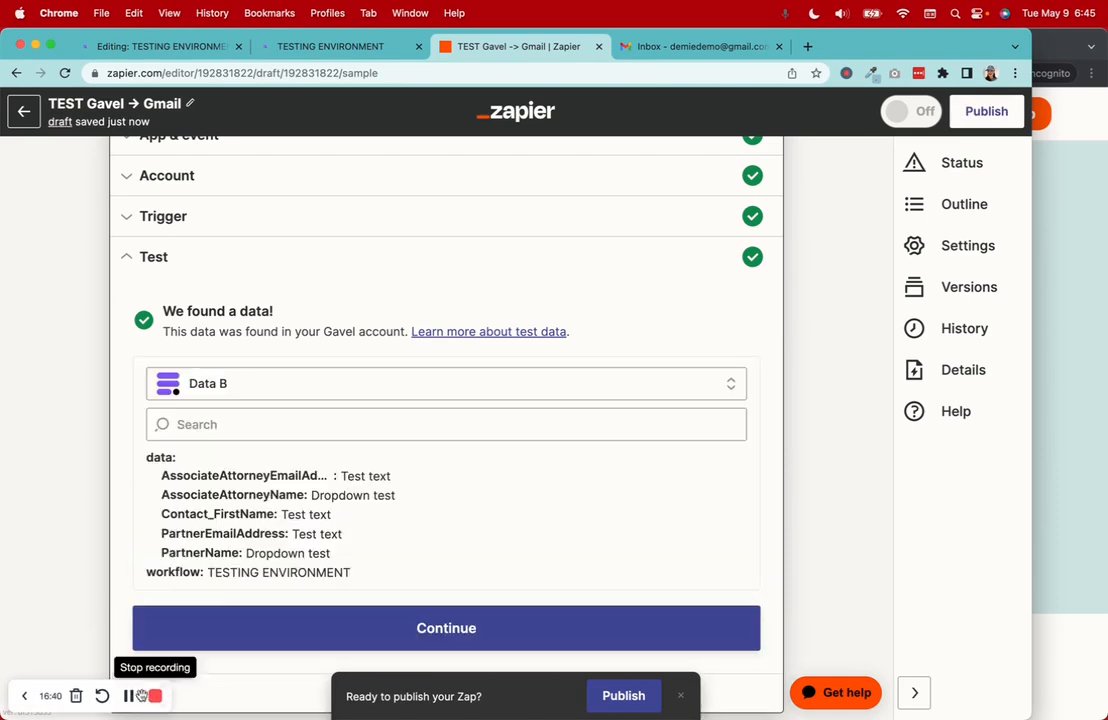
Step: Review the Data B fields, including the attorney and partner names and e-mail addresses, and continue to the Gmail action
left_click_drag(207, 476, 324, 481)
left_click_drag(241, 494, 382, 495)
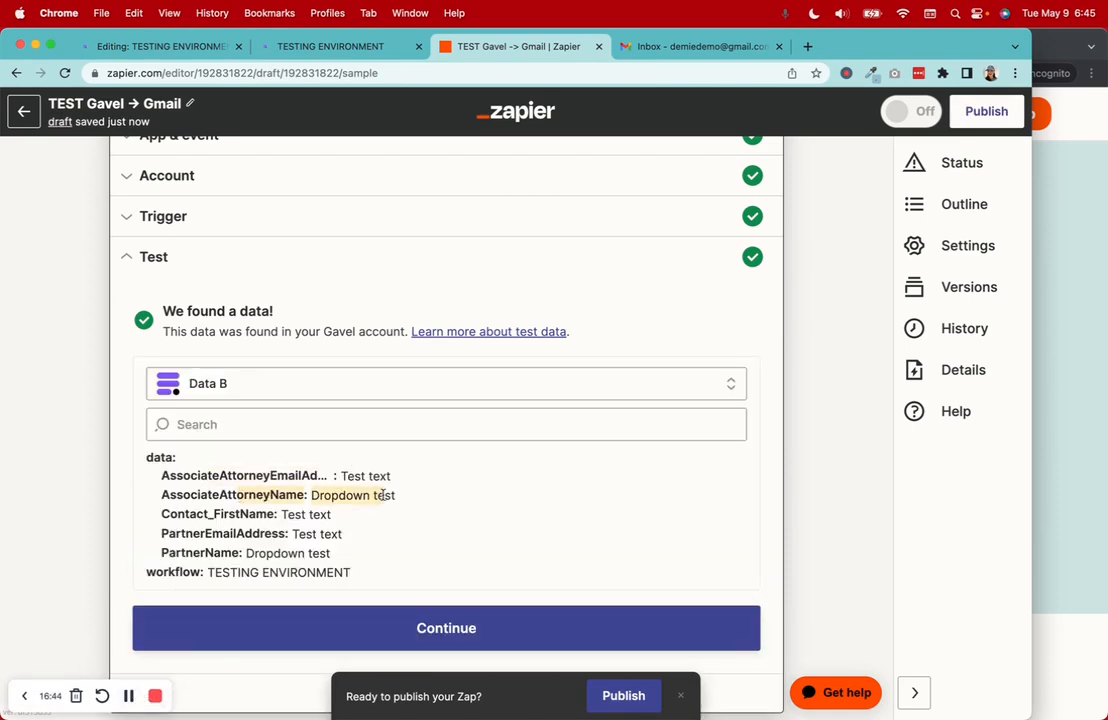
left_click_drag(195, 520, 285, 517)
left_click_drag(206, 533, 296, 541)
left_click_drag(189, 553, 366, 561)
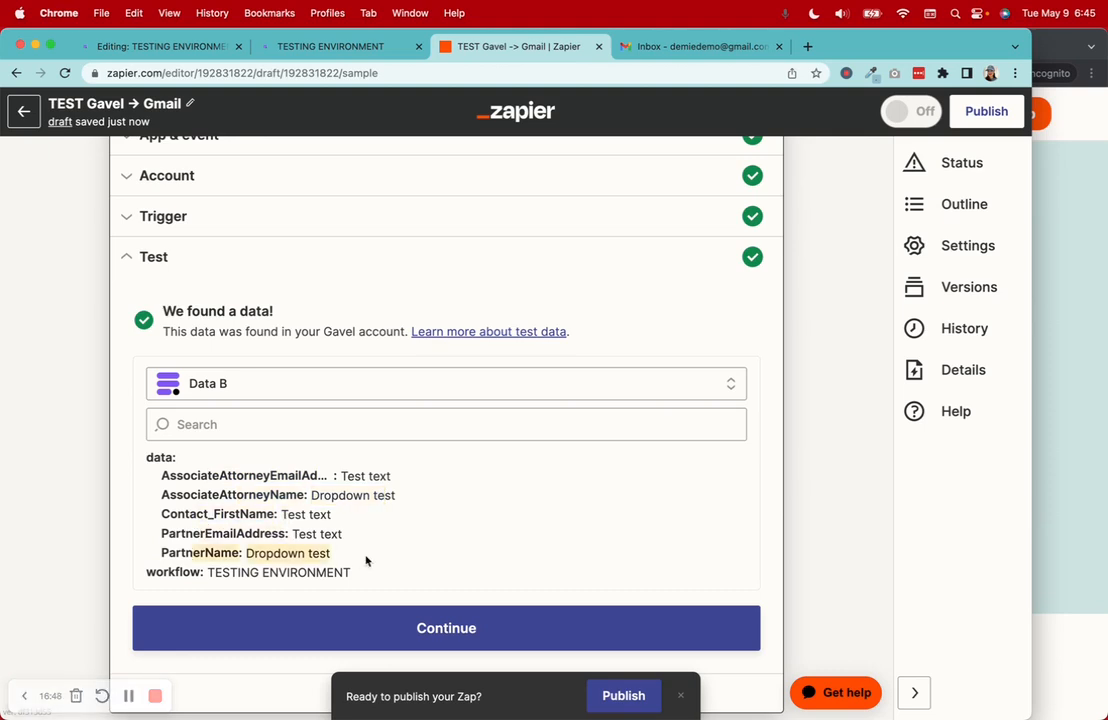
scroll(366, 561, "down", 3)
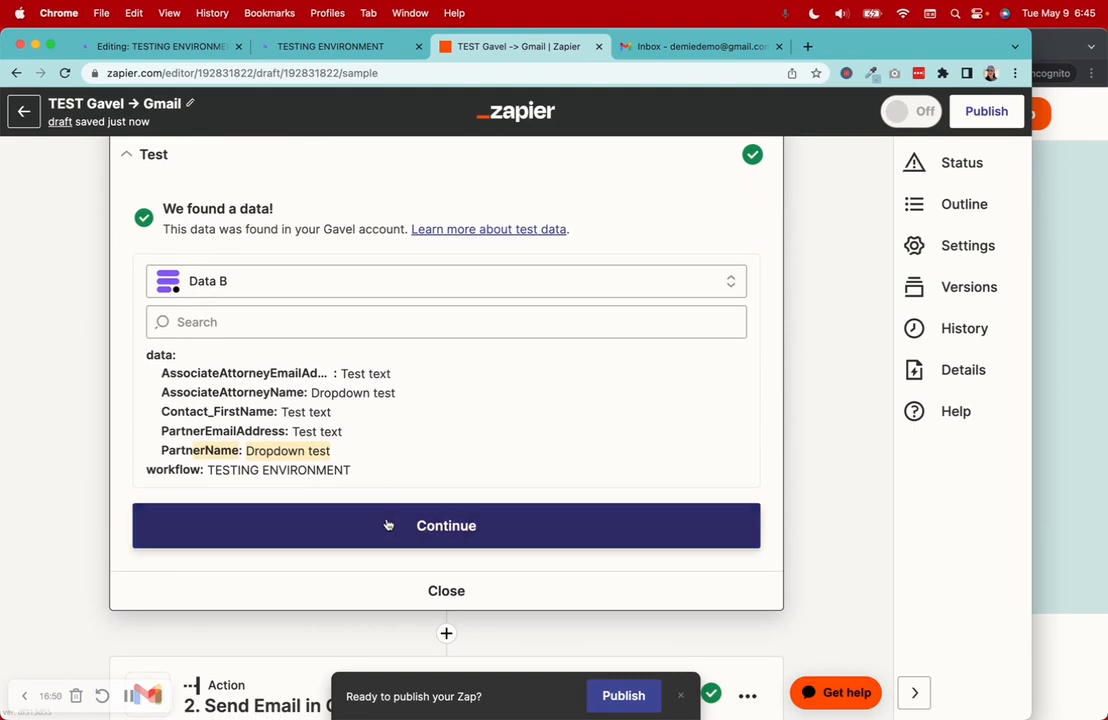
left_click(388, 525)
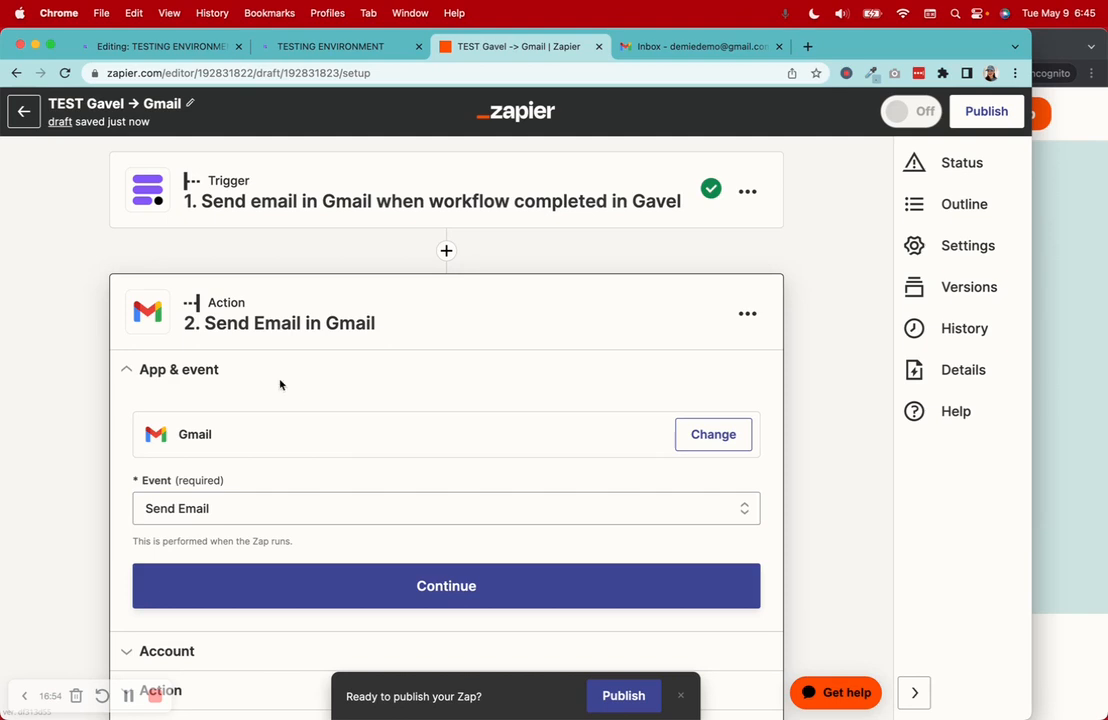
Step: Continue past the app and account settings, clear the To recipient, and re-enter the sender's own Gmail address
scroll(258, 387, "down", 3)
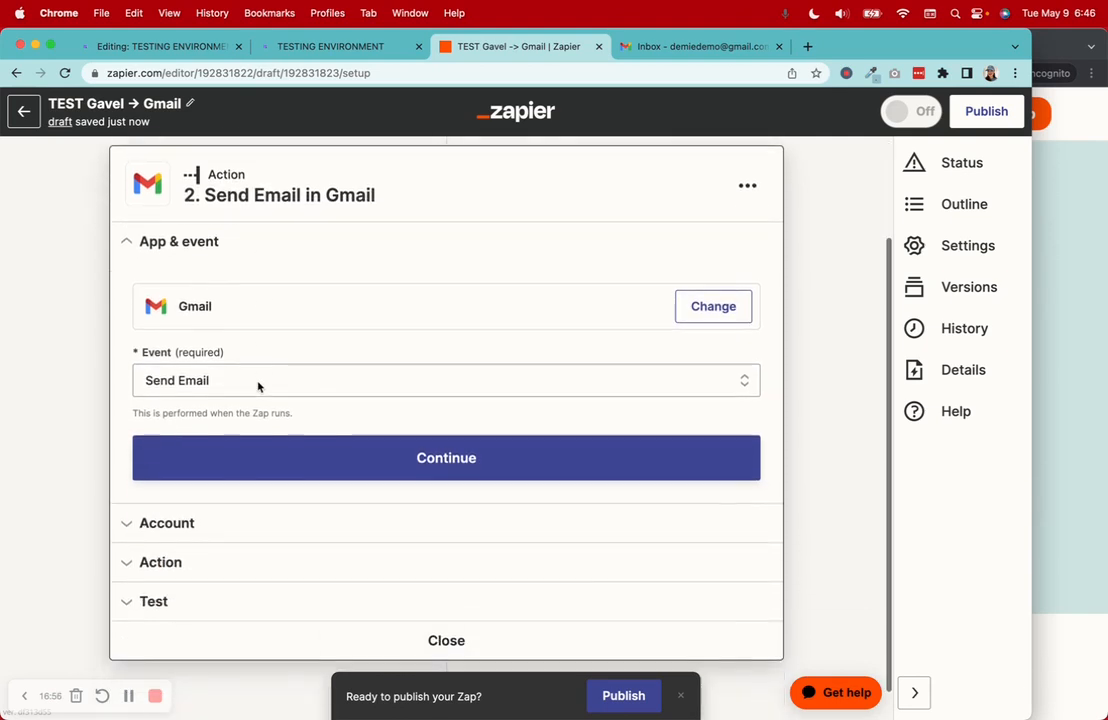
left_click(312, 469)
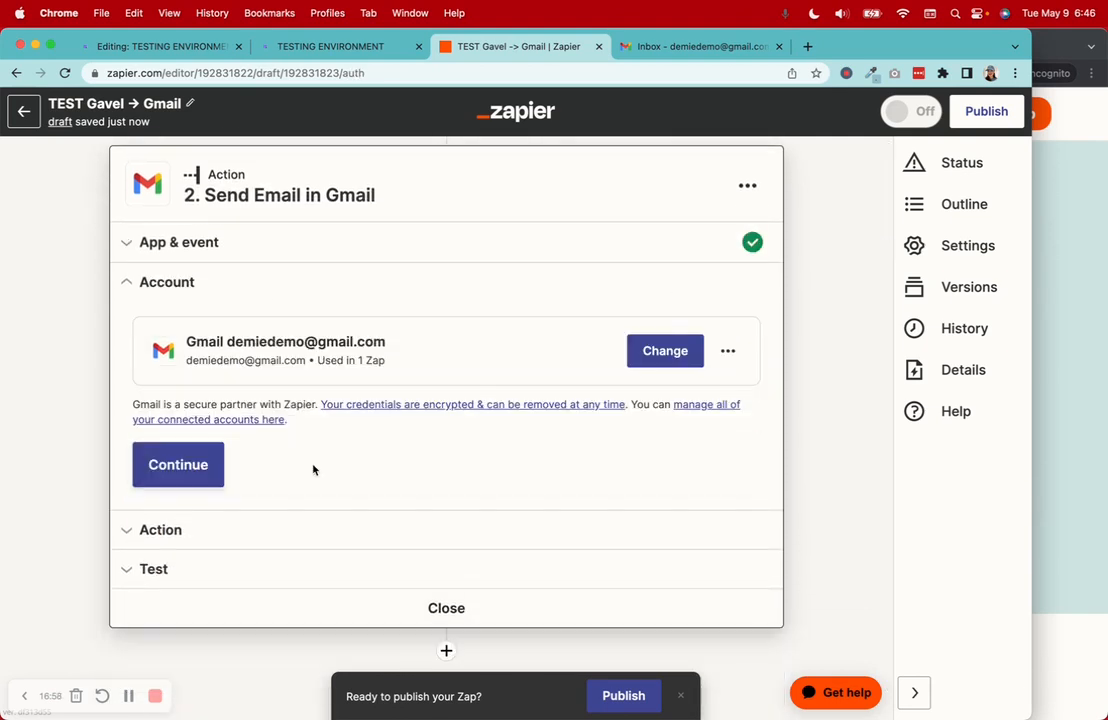
left_click(163, 464)
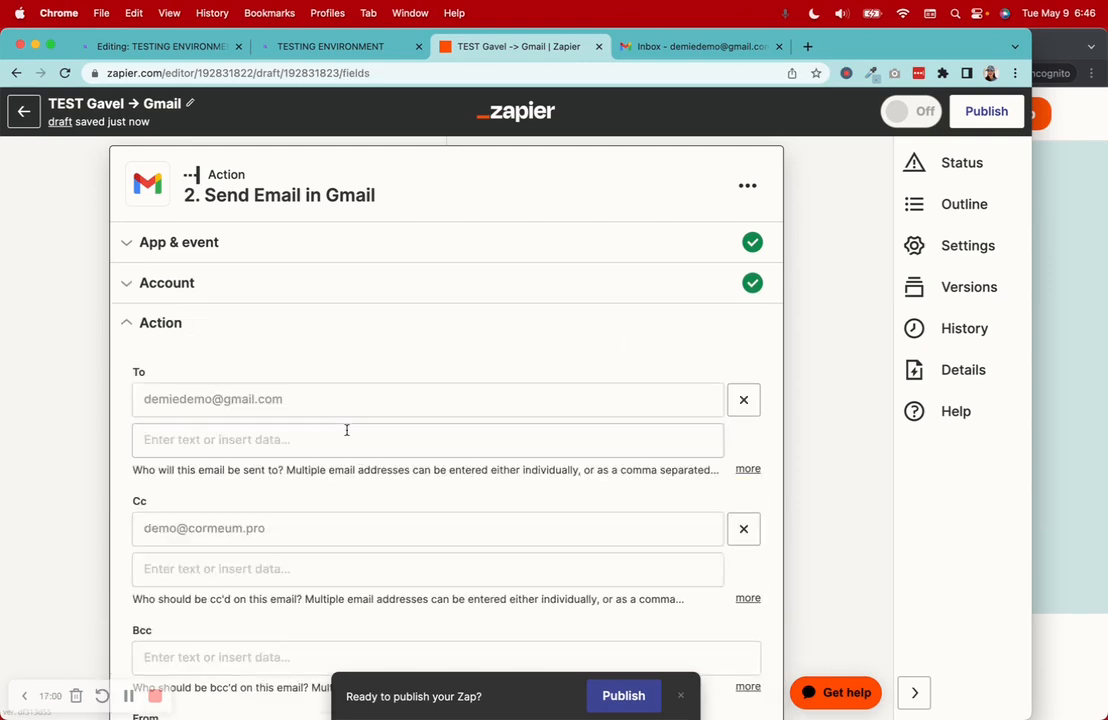
left_click(743, 400)
left_click(208, 400)
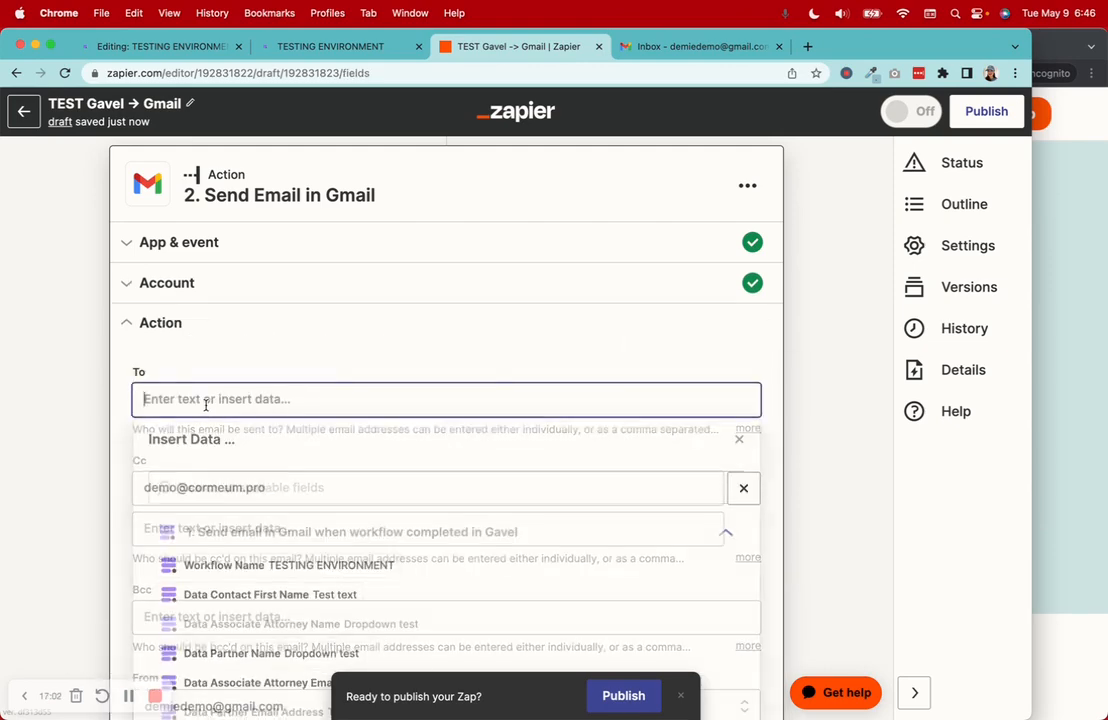
scroll(245, 498, "down", 3)
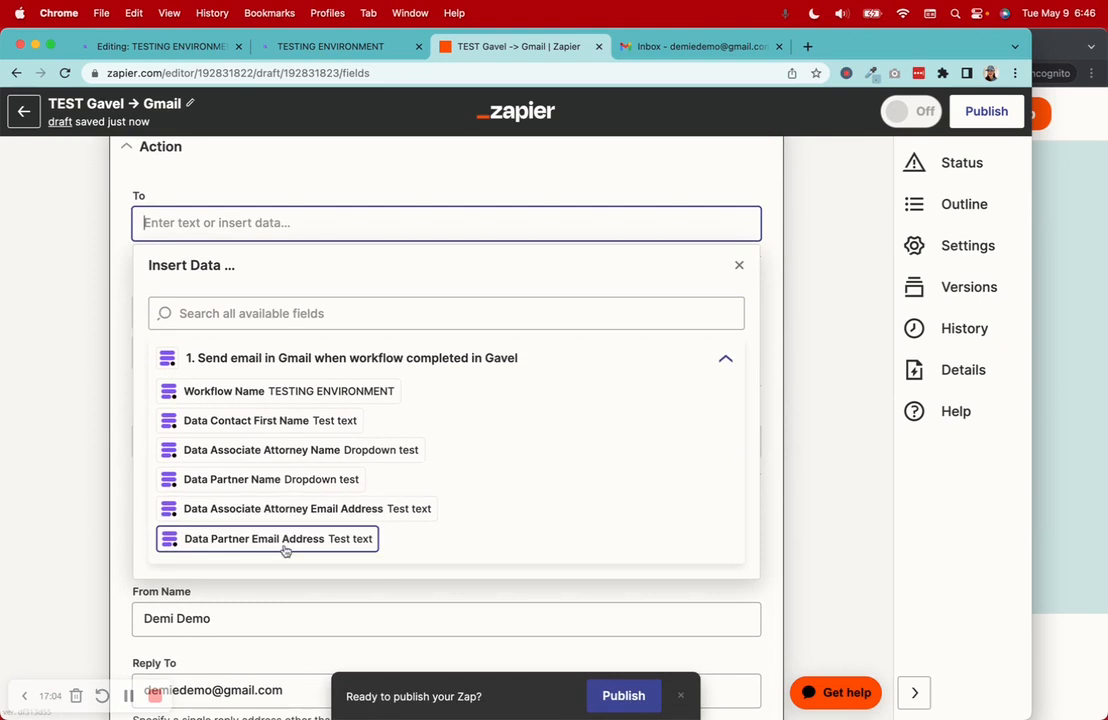
scroll(294, 360, "up", 1)
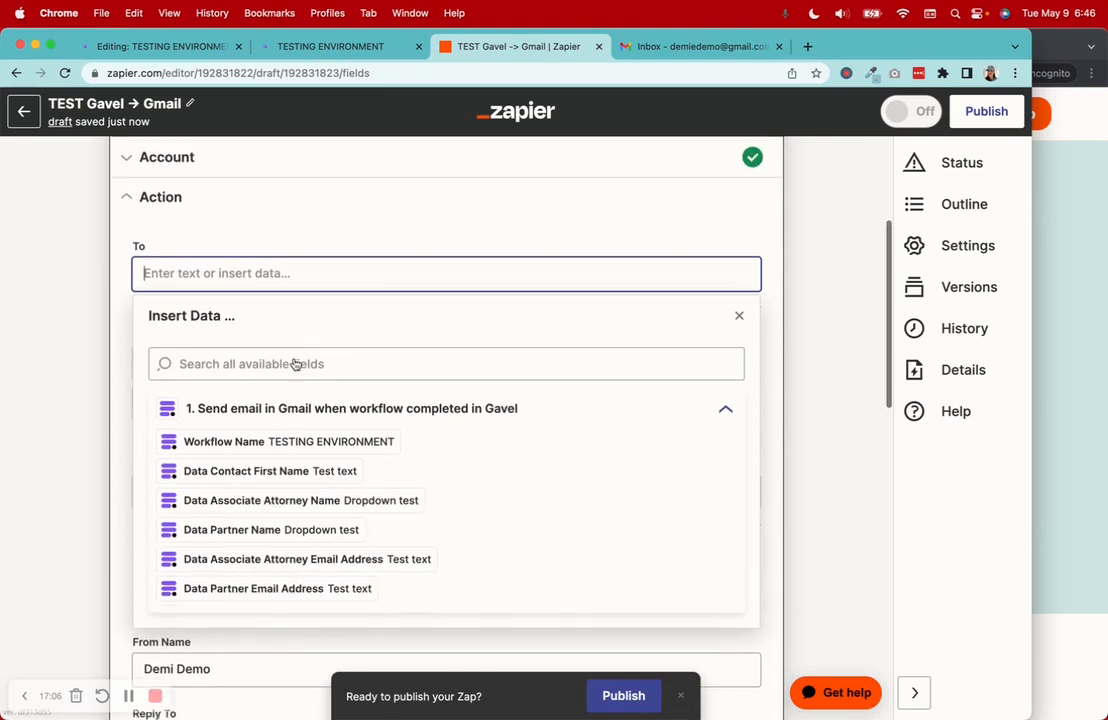
scroll(294, 358, "down", 1)
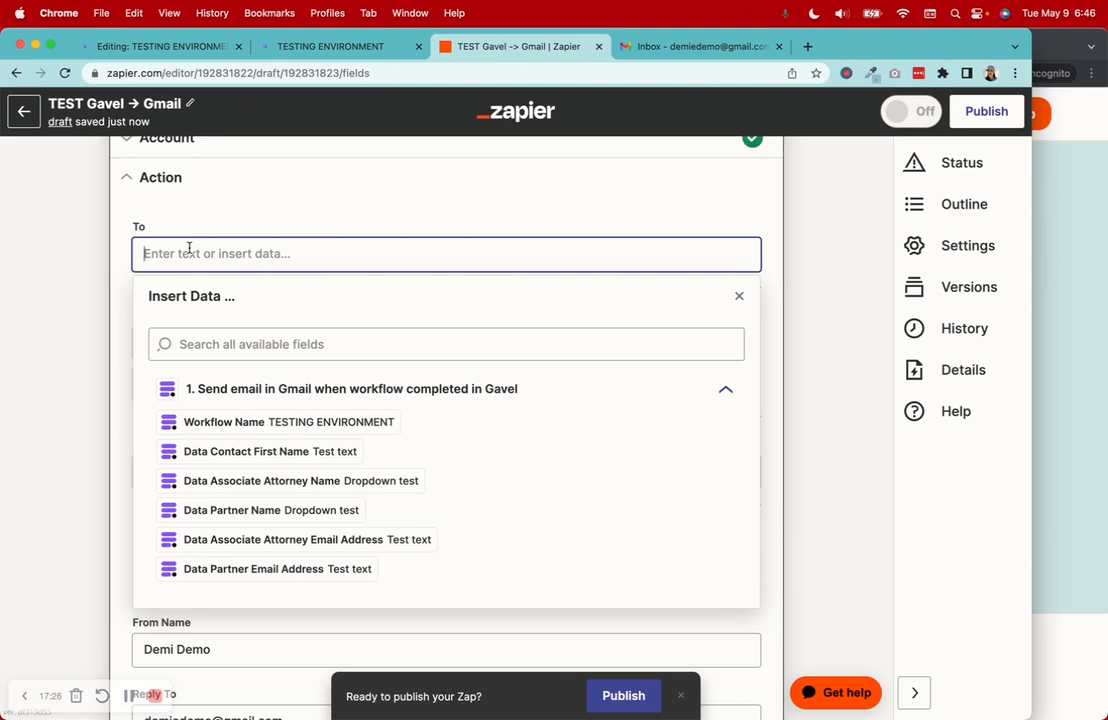
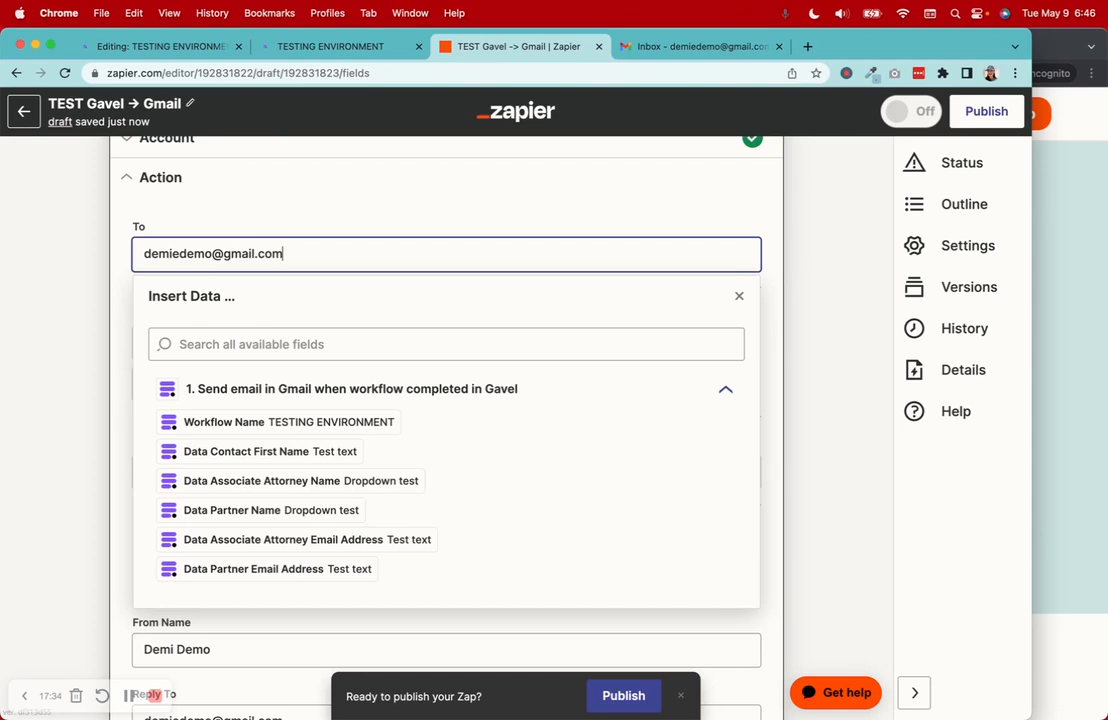
left_click(297, 233)
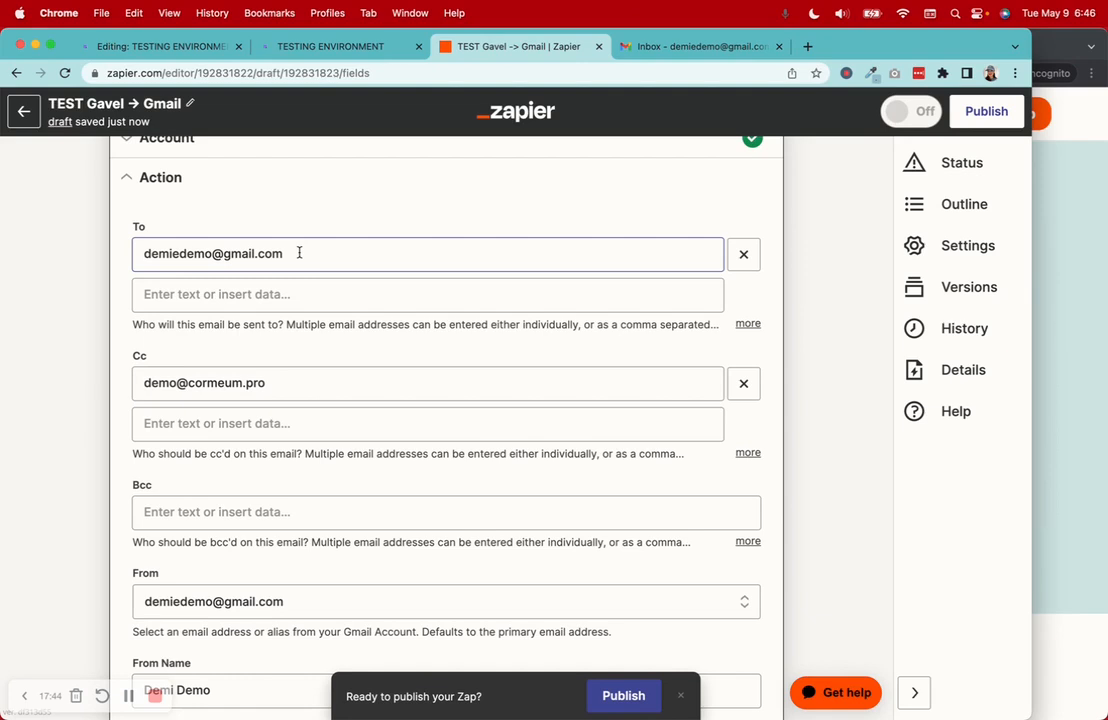
Step: Replace the Cc recipient with the Data Associate Attorney Email Address and Data Partner Email Address fields
left_click(746, 385)
left_click(172, 386)
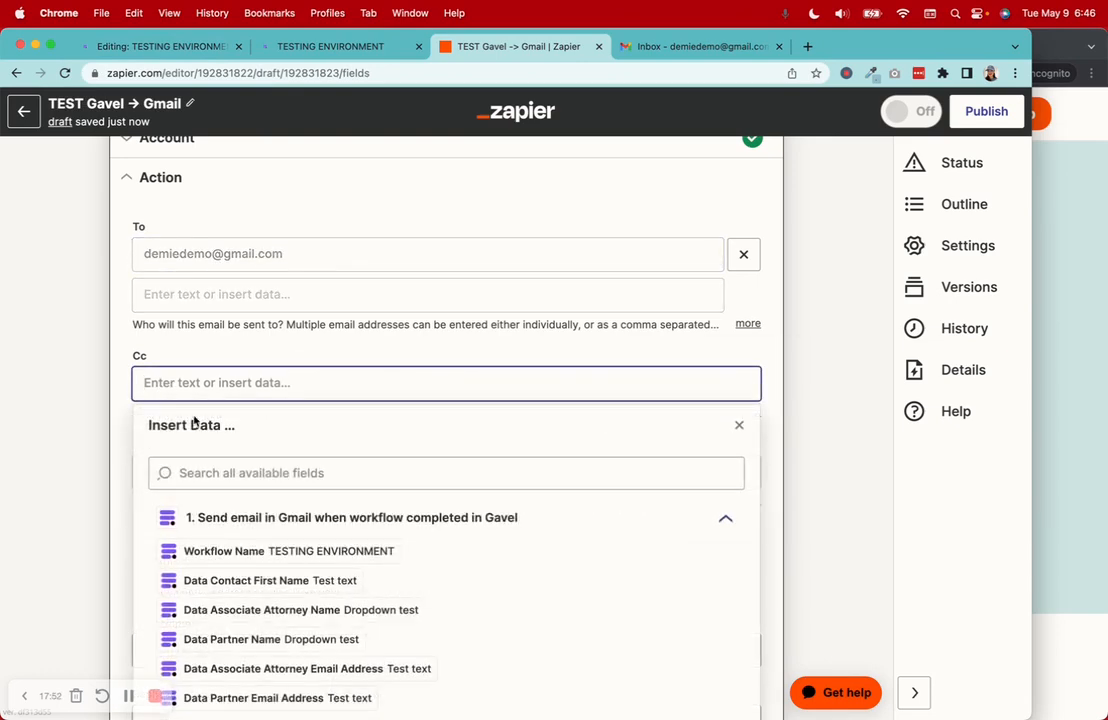
scroll(339, 613, "down", 2)
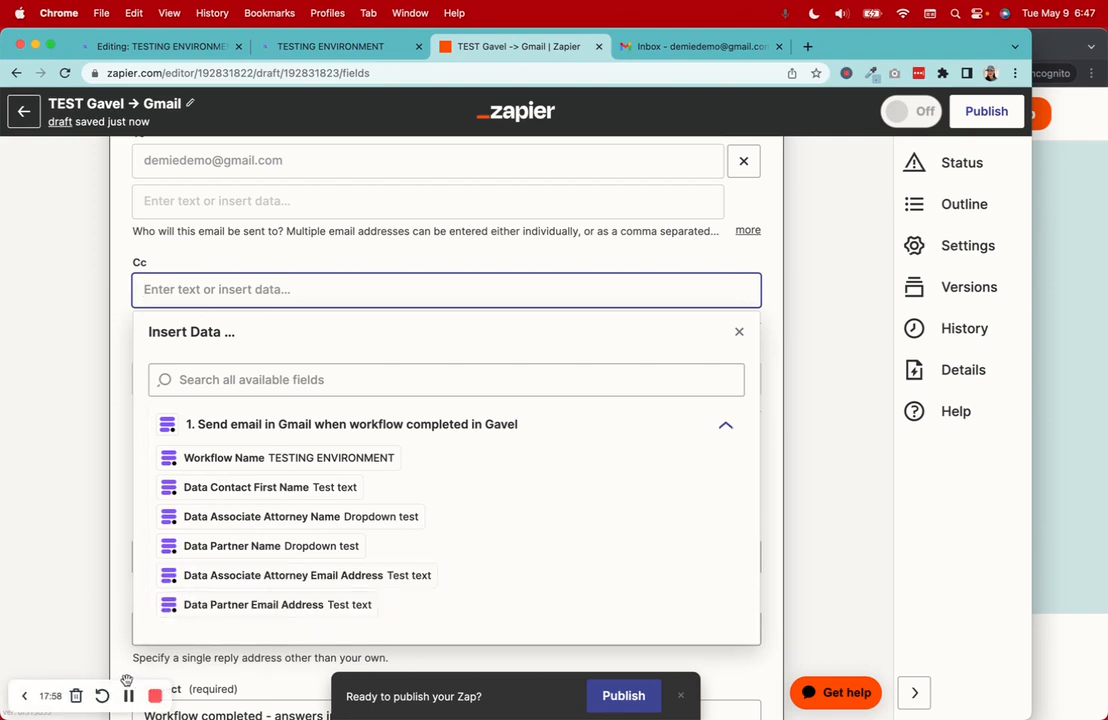
left_click(374, 578)
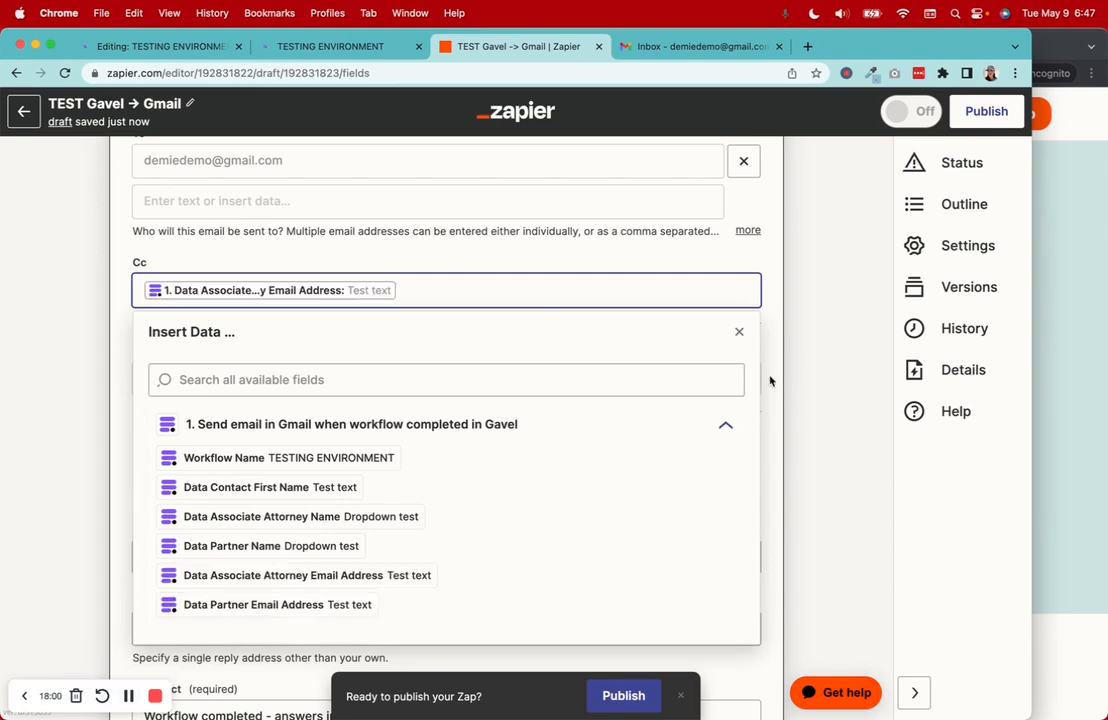
left_click(739, 331)
left_click(240, 329)
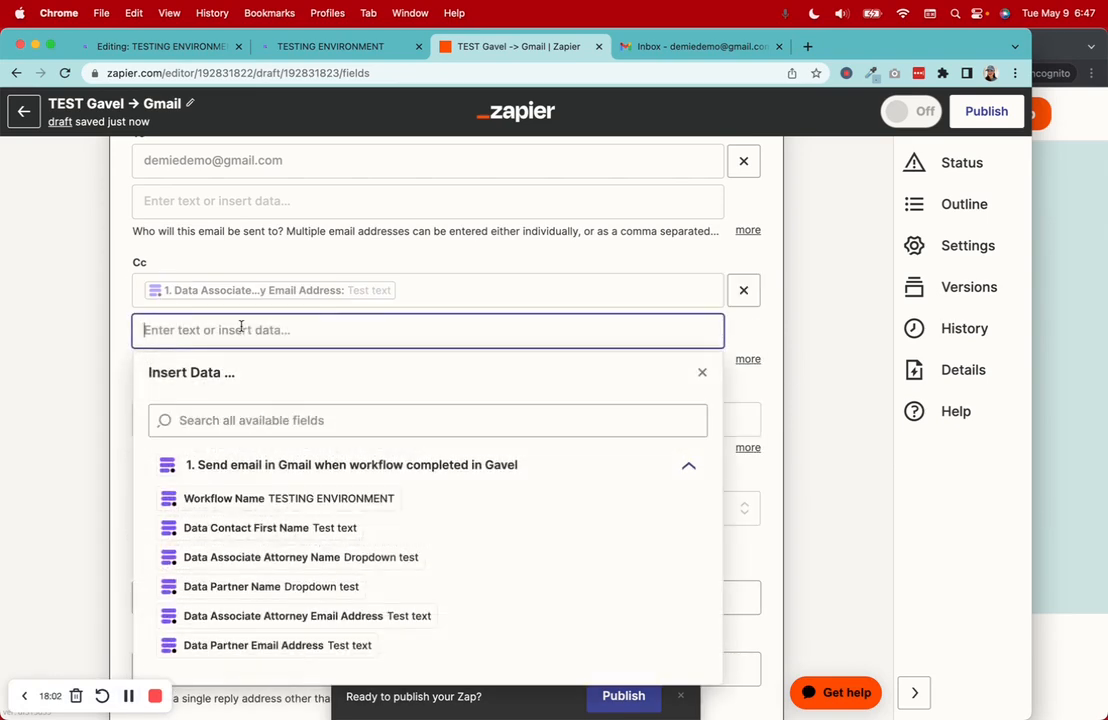
left_click(265, 645)
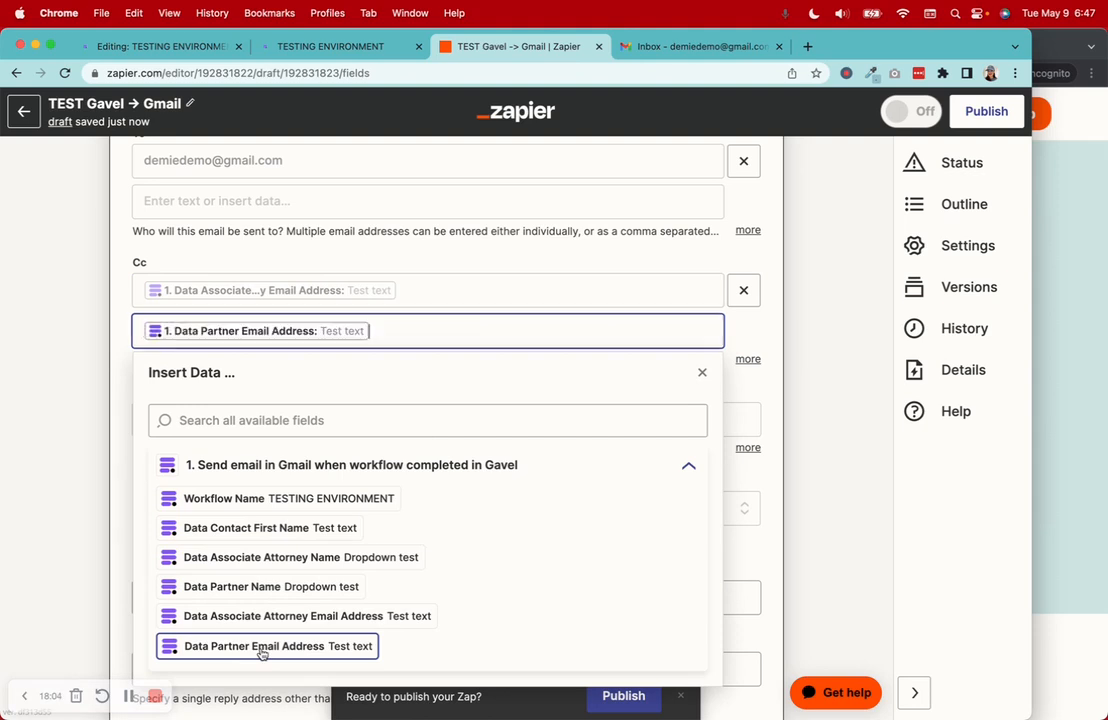
left_click(539, 267)
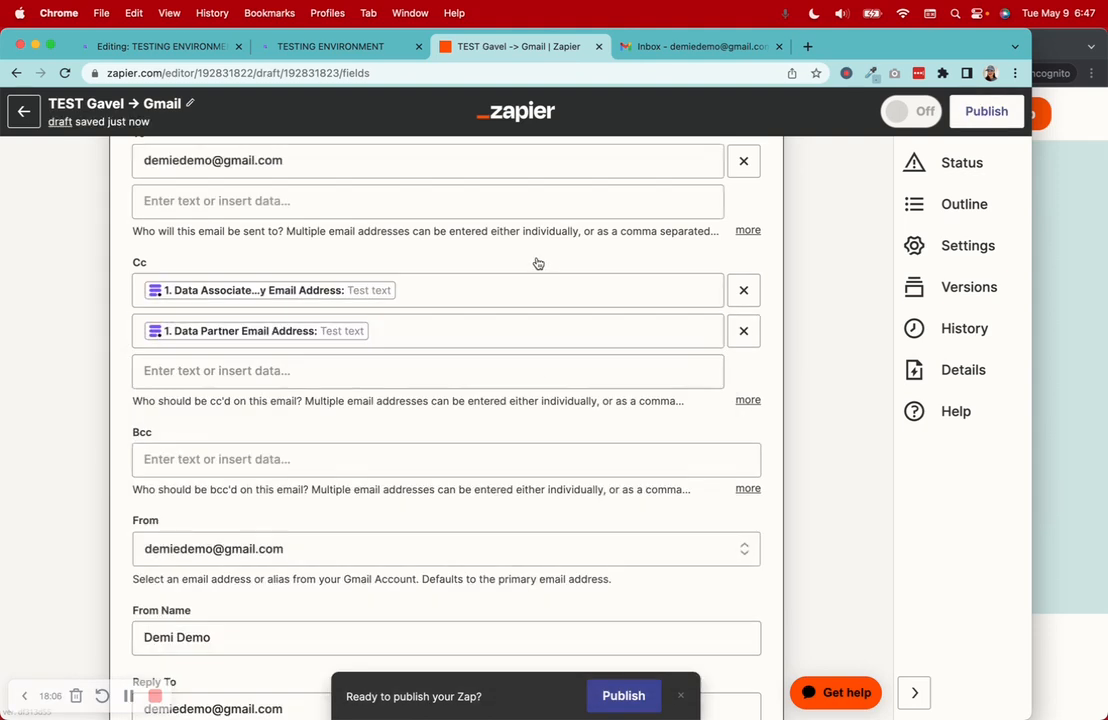
Step: Review the remaining email action fields down to the subject and body
scroll(538, 263, "up", 2)
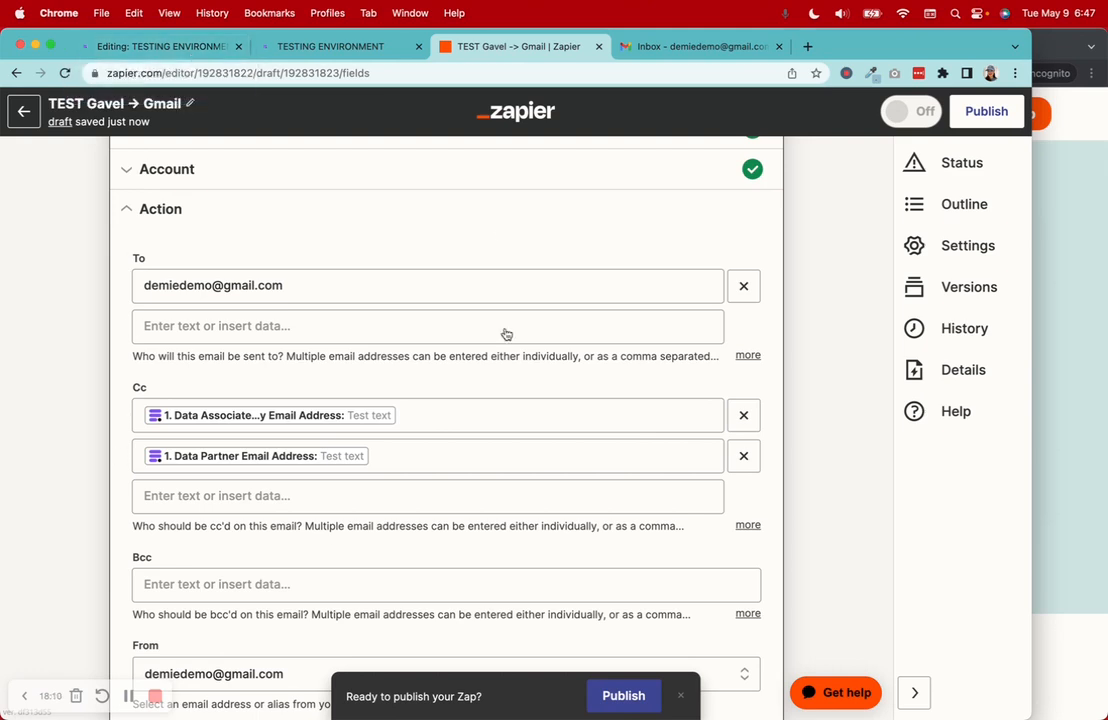
scroll(258, 558, "down", 1)
scroll(258, 558, "down", 5)
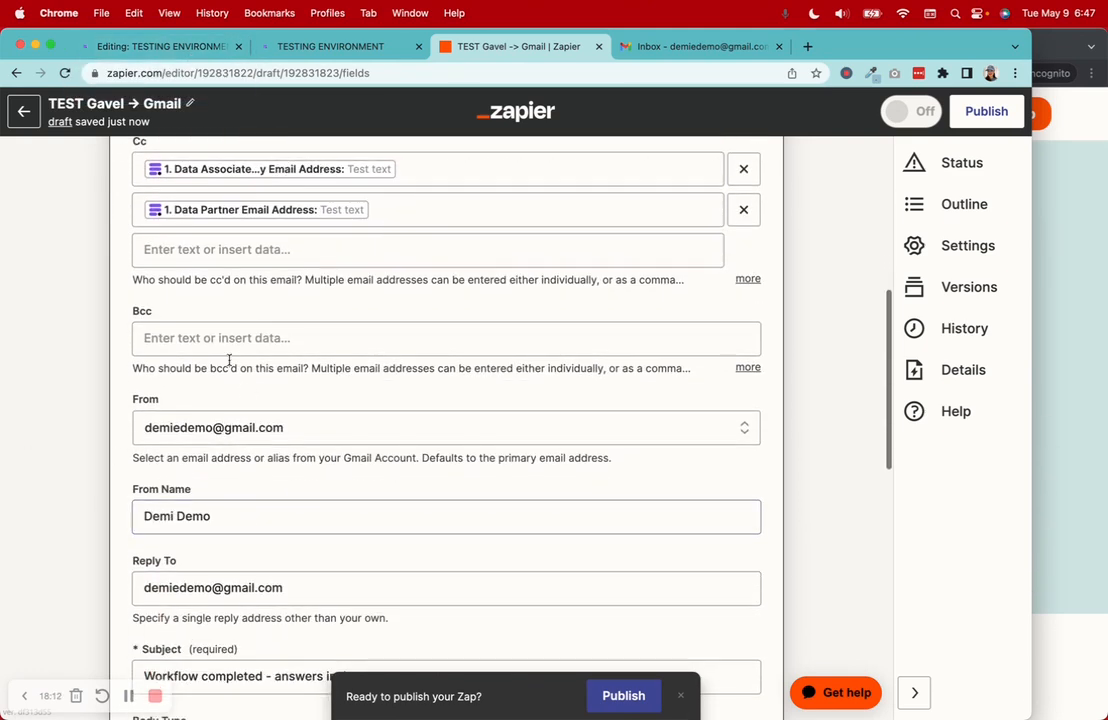
scroll(309, 427, "up", 2)
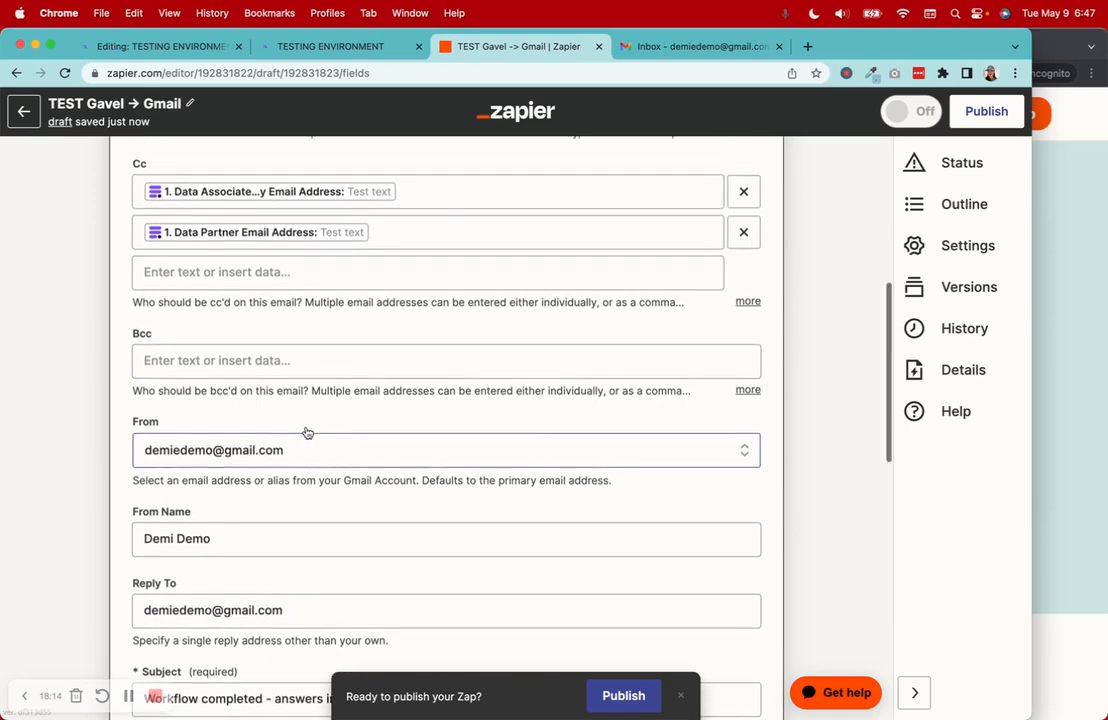
scroll(308, 427, "down", 6)
scroll(308, 427, "down", 1)
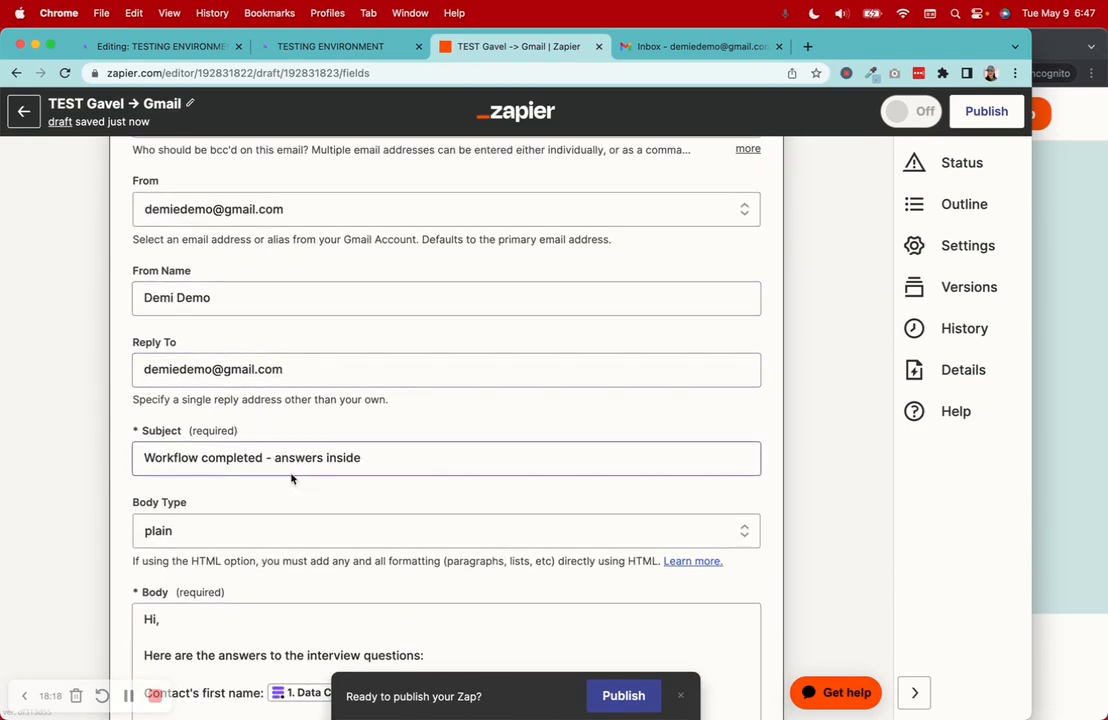
Step: Continue past the email action fields, publish the Zap, and dismiss the template-sharing prompt
scroll(291, 478, "down", 4)
scroll(281, 400, "down", 2)
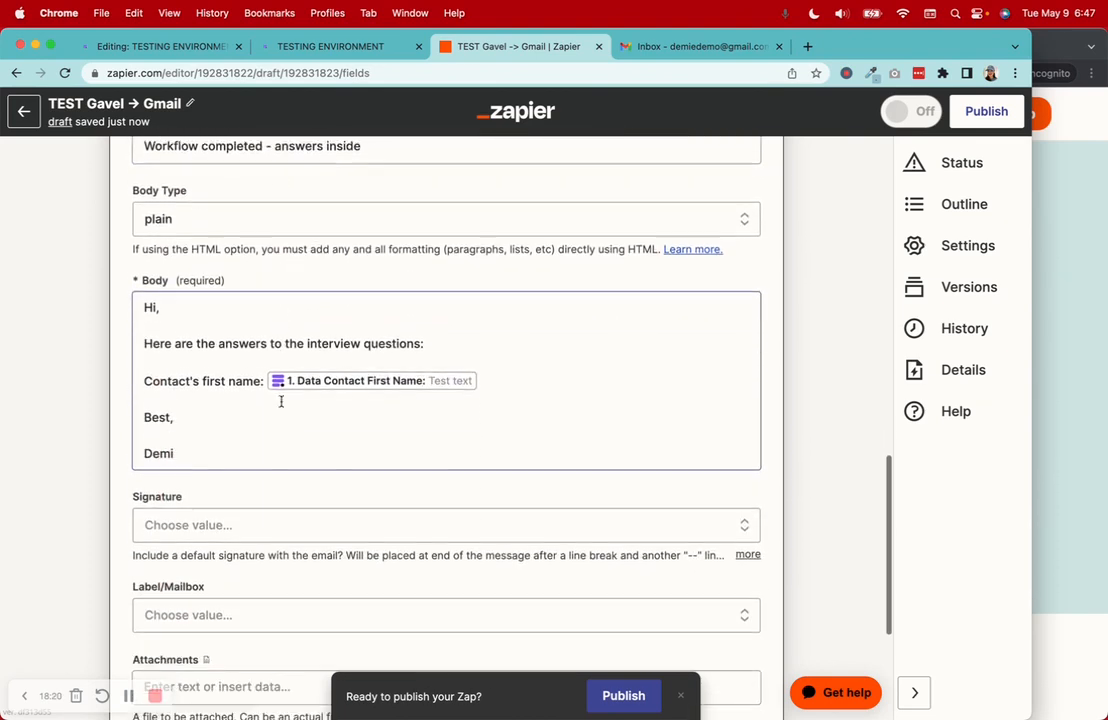
scroll(289, 512, "down", 5)
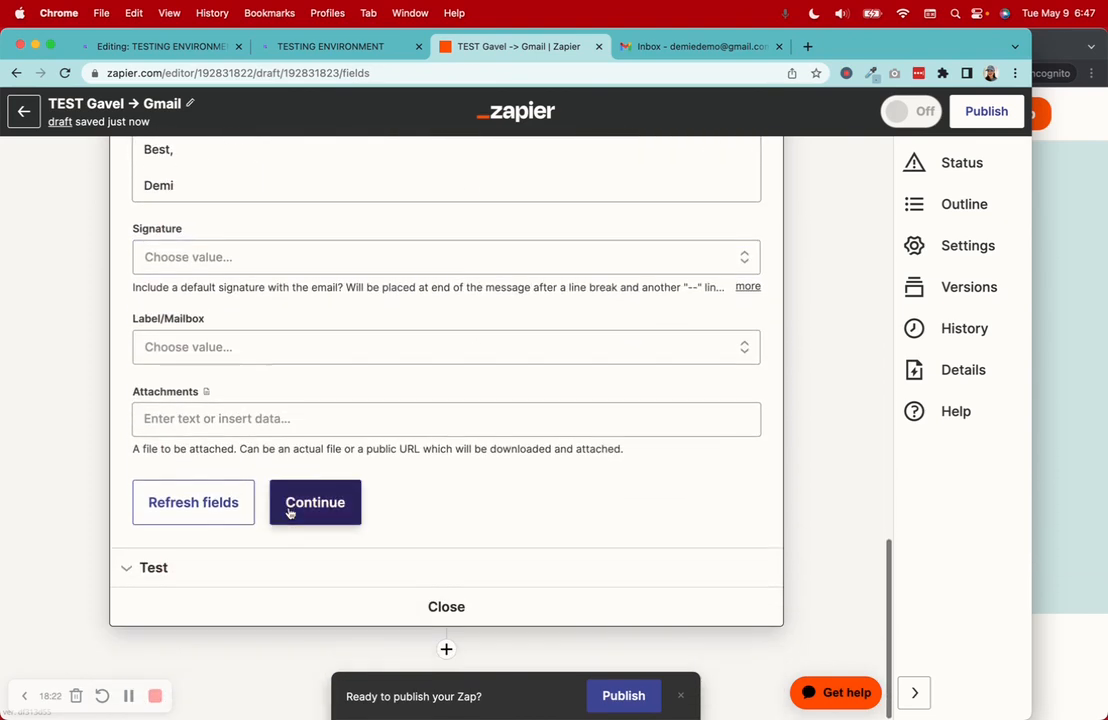
left_click(289, 510)
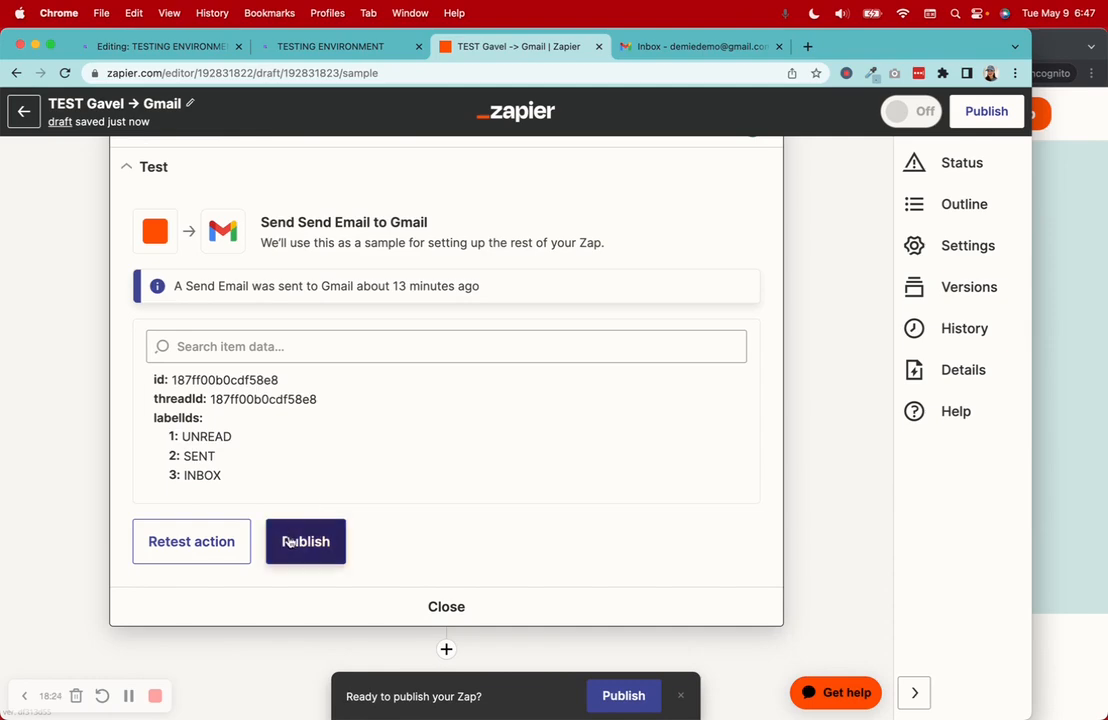
left_click(291, 541)
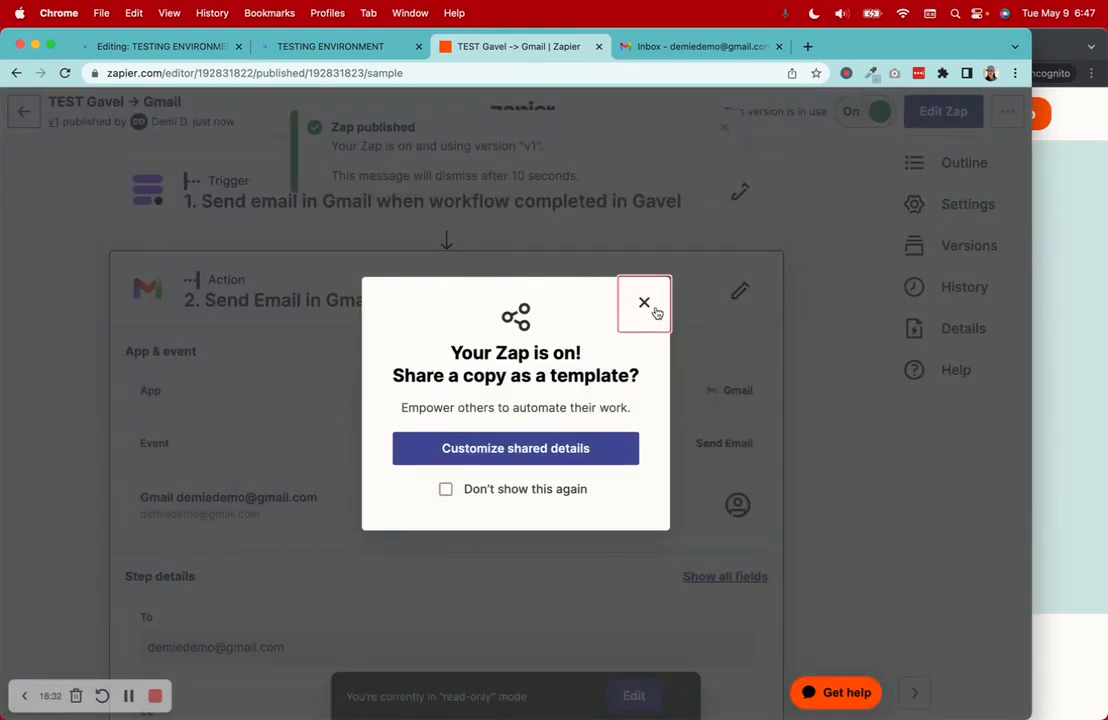
left_click(655, 312)
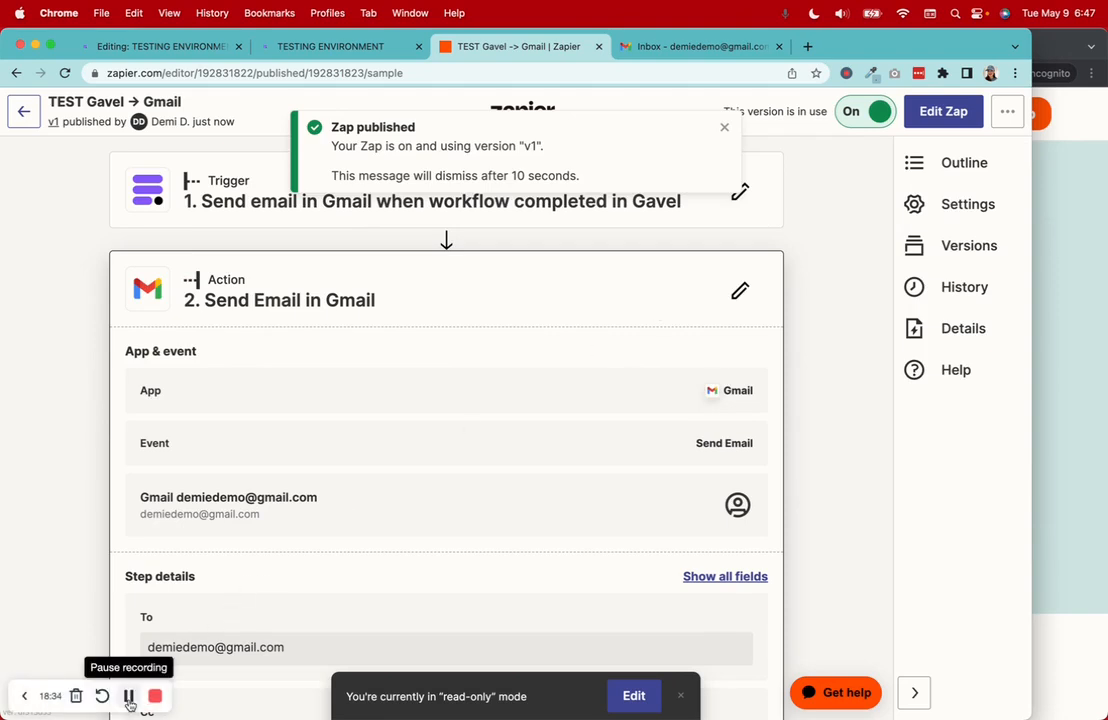
Step: Close the old test run tab and start a new run of the Gavel workflow
left_click(208, 50)
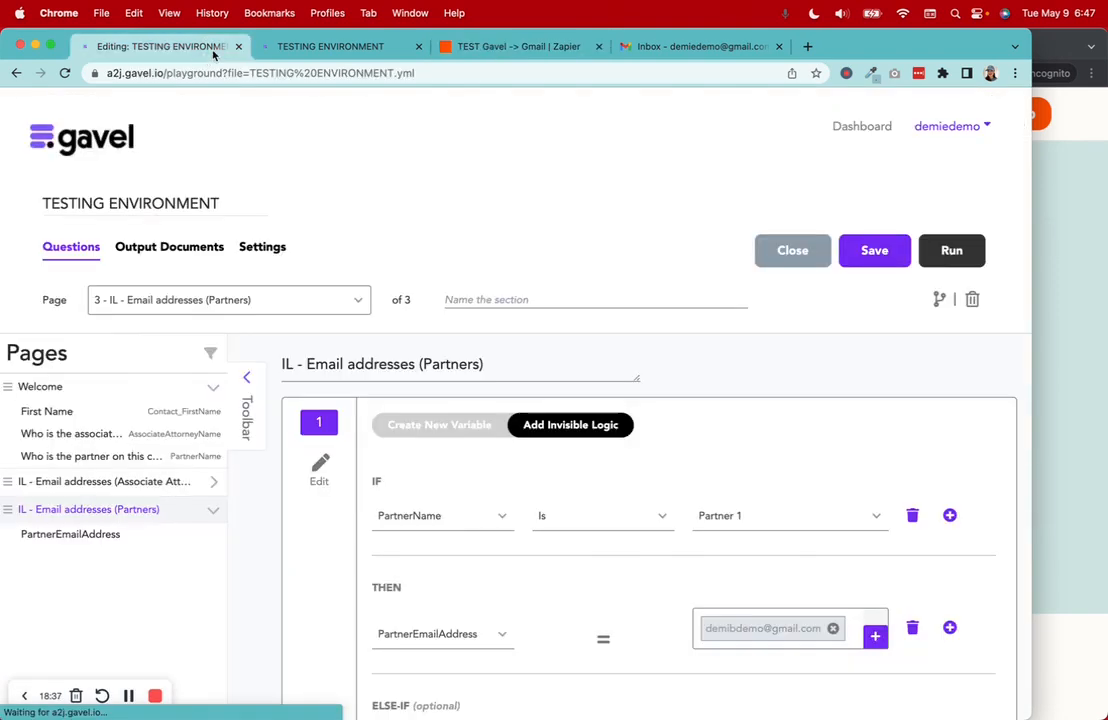
left_click(274, 49)
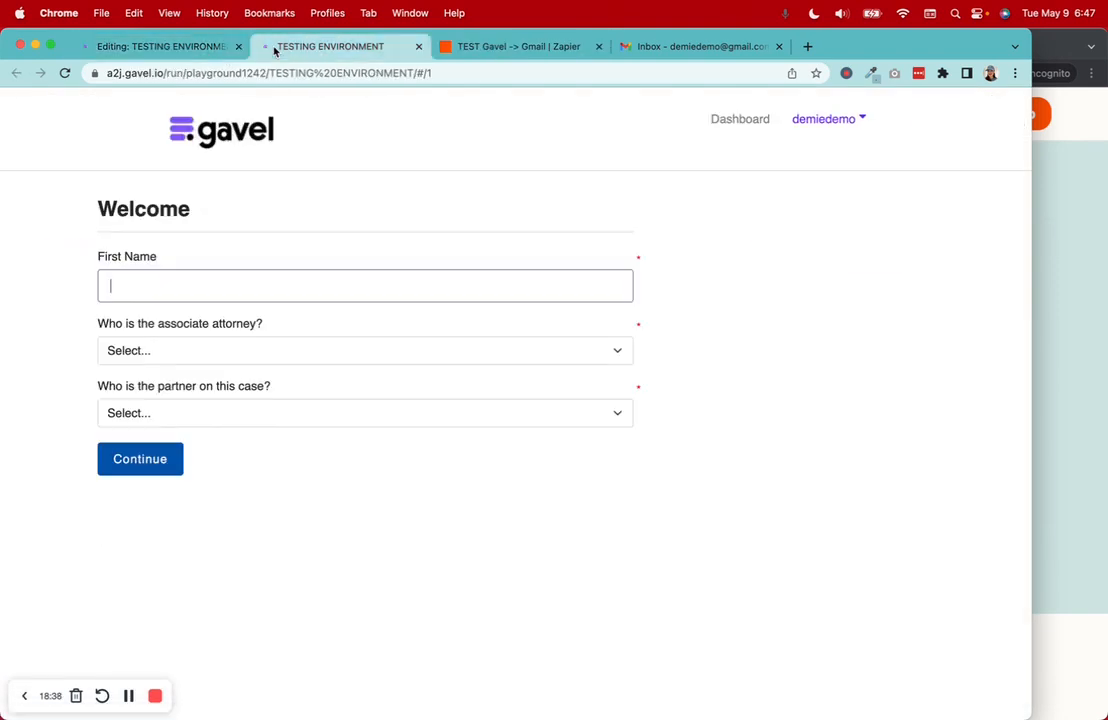
left_click(418, 47)
left_click(180, 46)
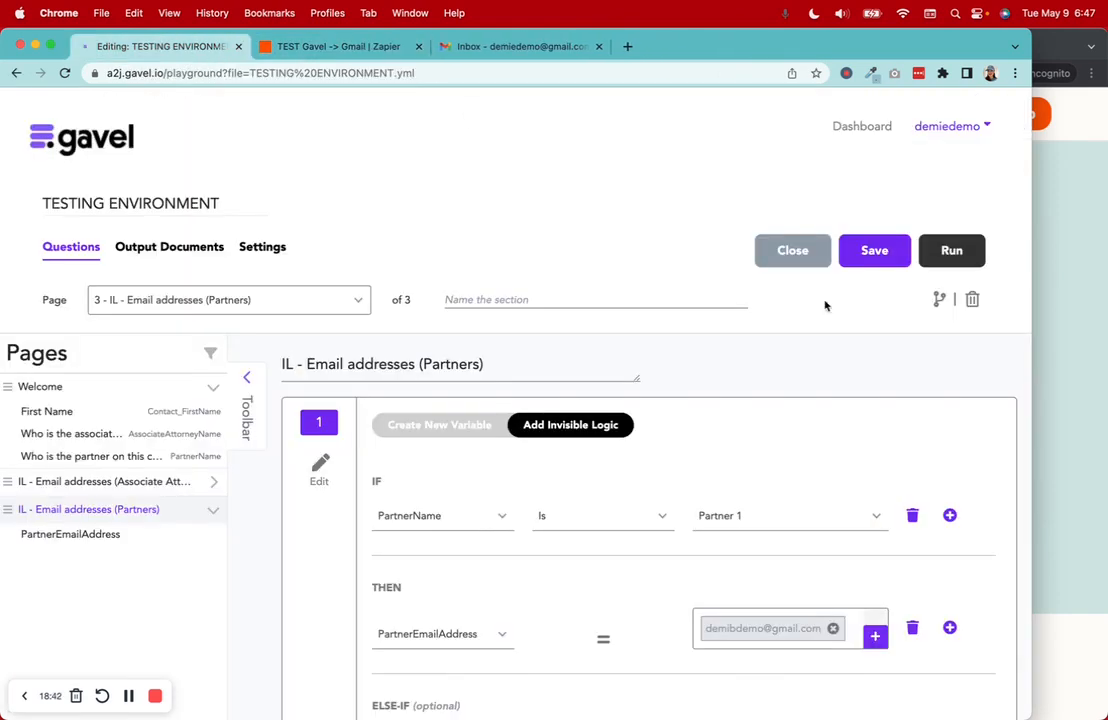
left_click(925, 251)
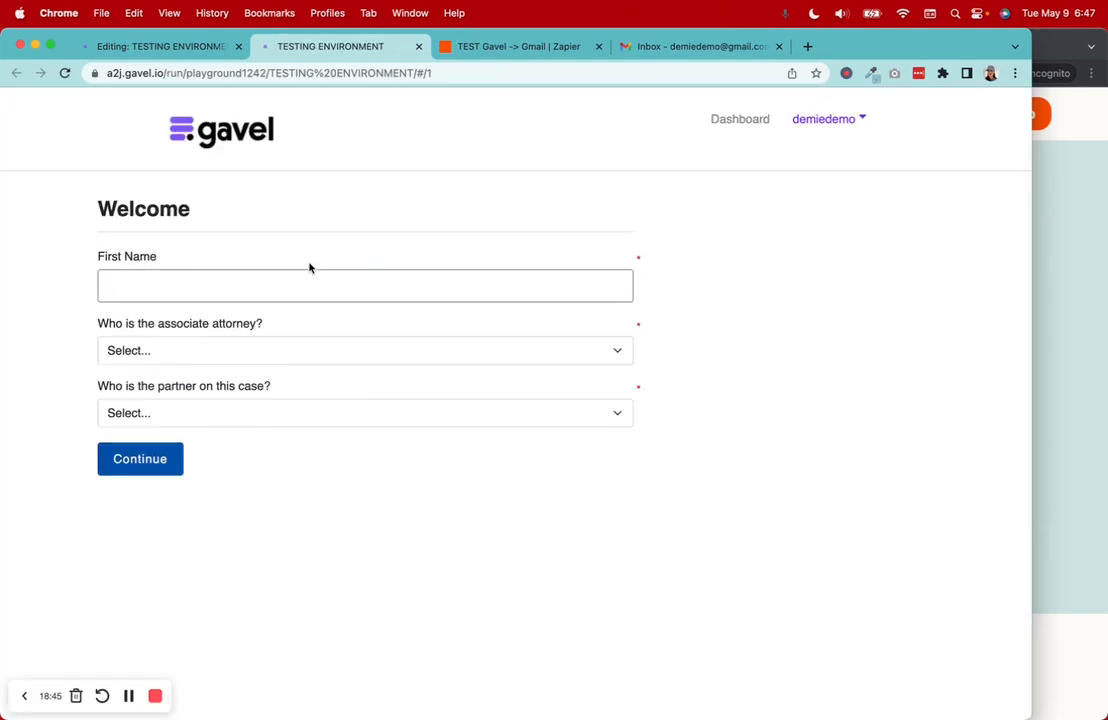
Step: Fill in the test run with a first name, Attorney 1 and Partner 2, and submit it
type("Brittany")
left_click(220, 329)
left_click(237, 355)
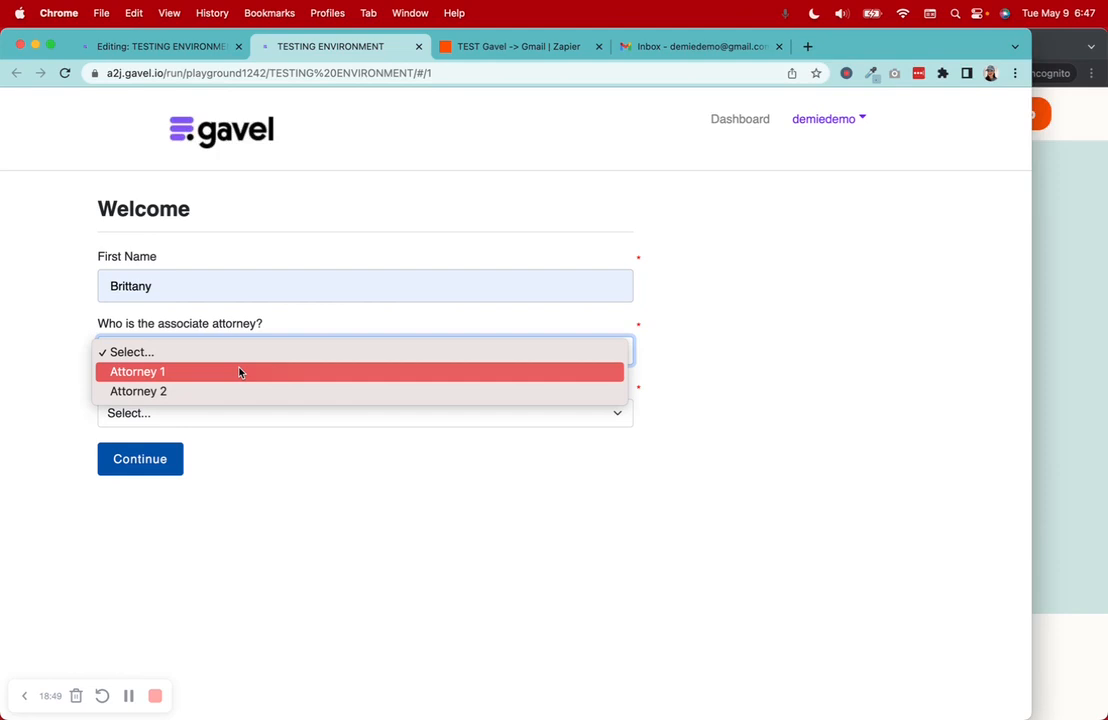
left_click(239, 372)
left_click(228, 413)
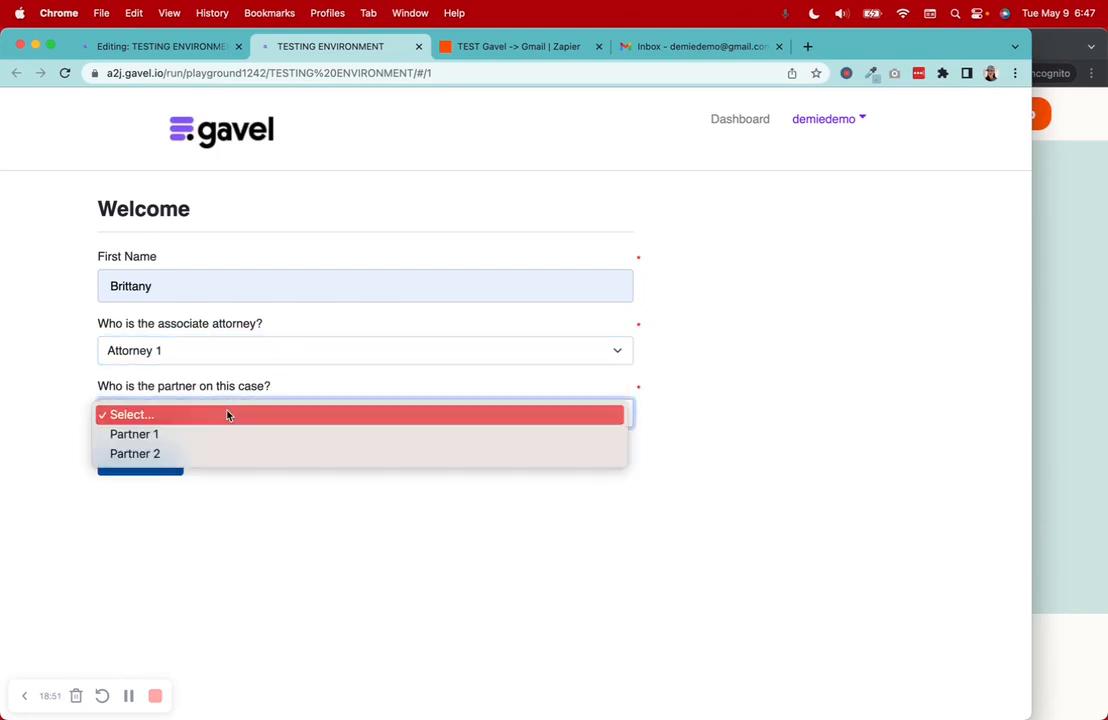
left_click(228, 456)
left_click(166, 462)
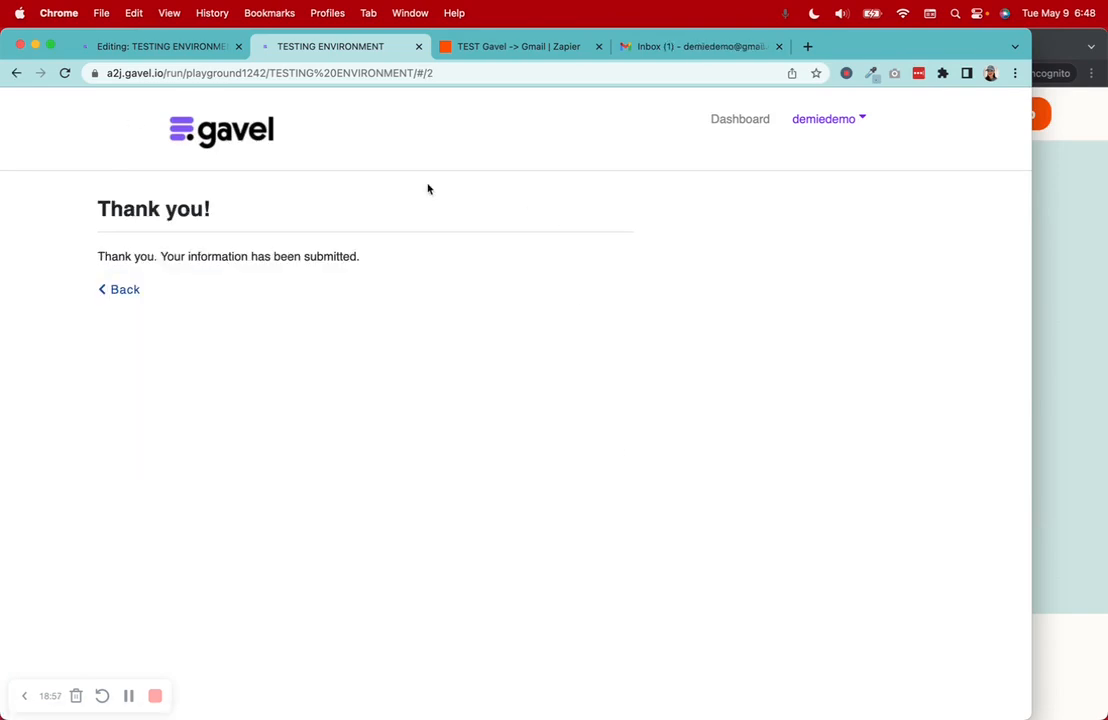
Step: Check the inbox and review the workflow's output-document email and email automation template settings
left_click(688, 49)
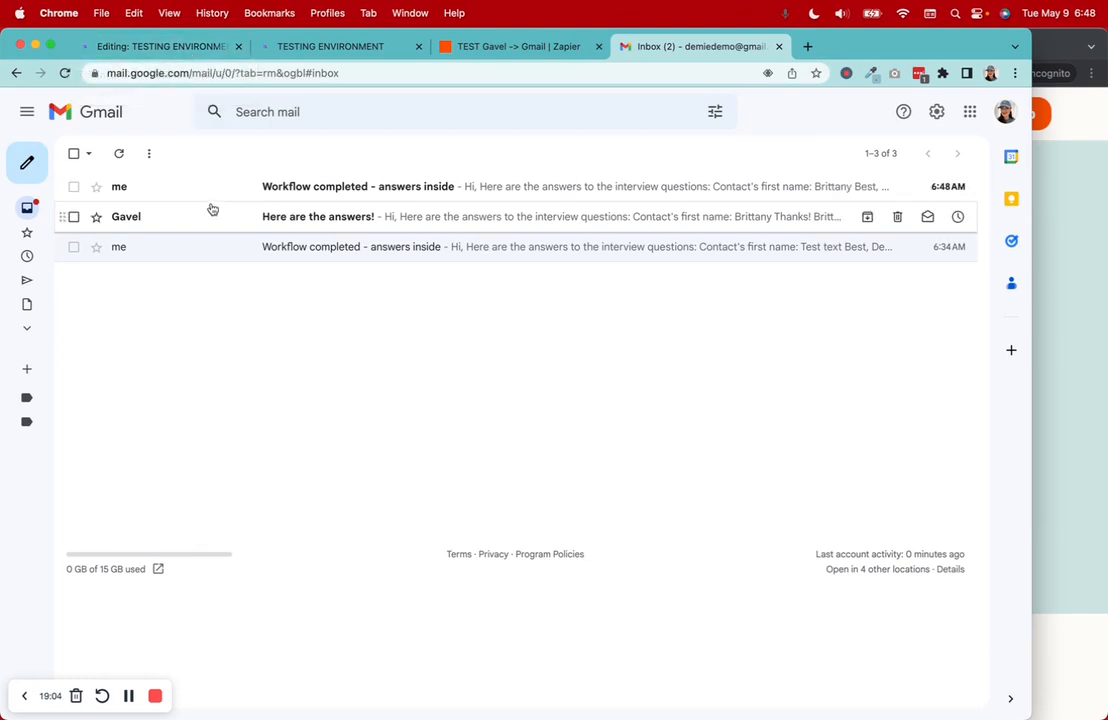
left_click(140, 47)
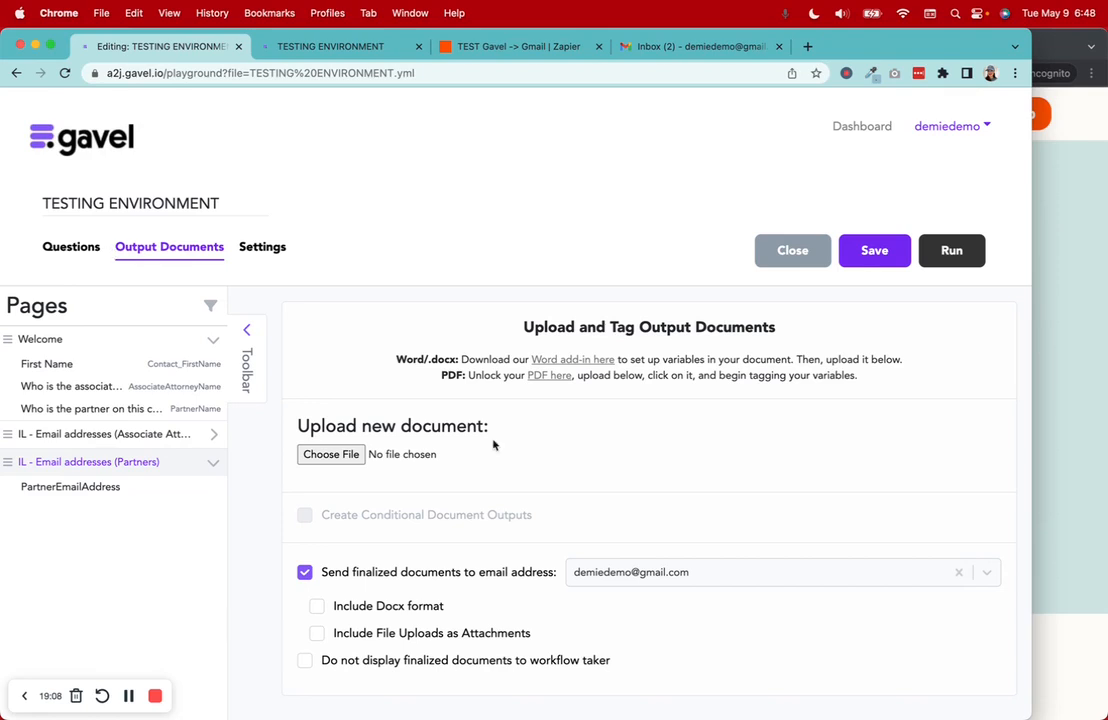
scroll(549, 490, "down", 2)
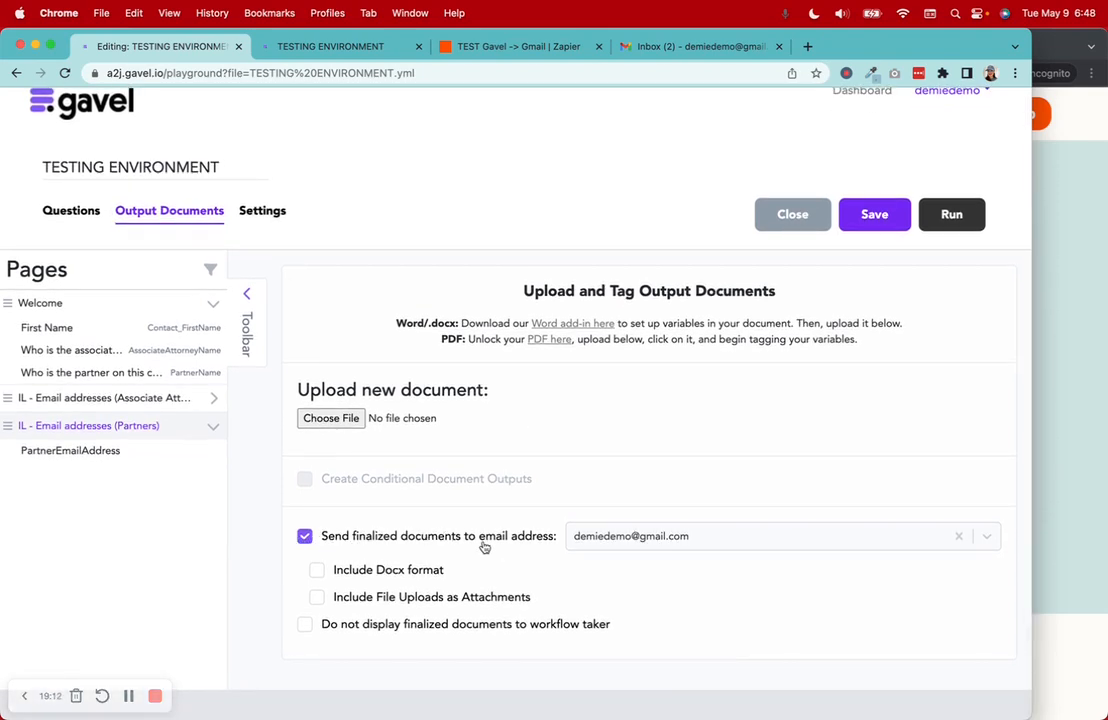
left_click(256, 213)
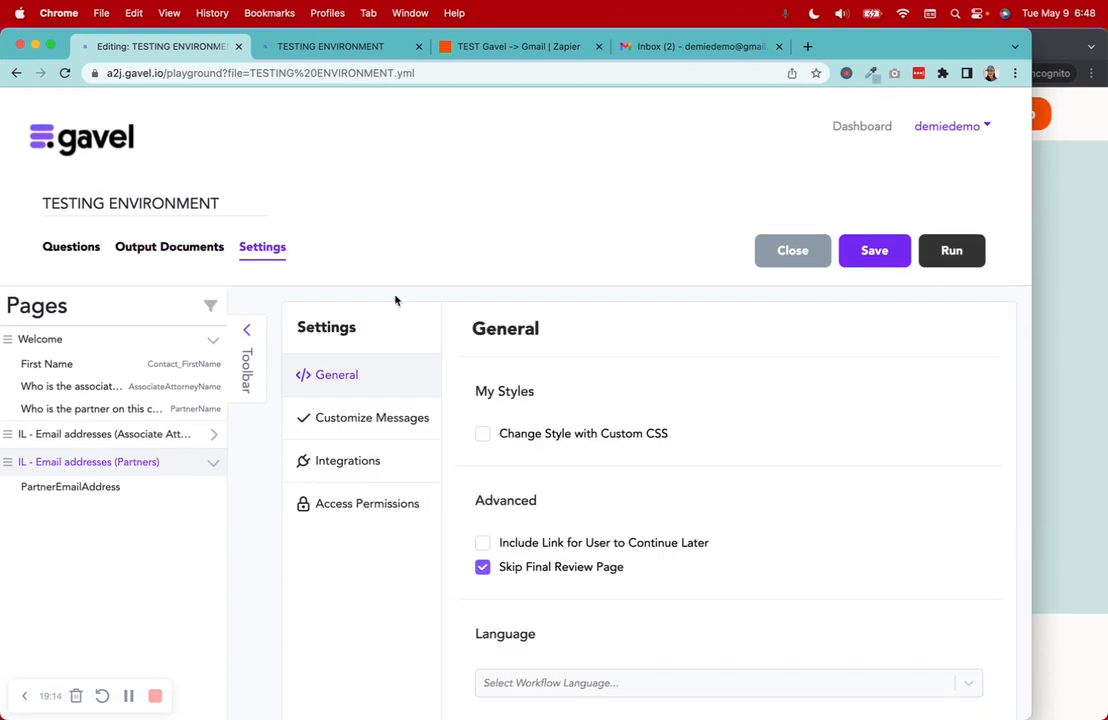
left_click(361, 434)
scroll(697, 559, "down", 5)
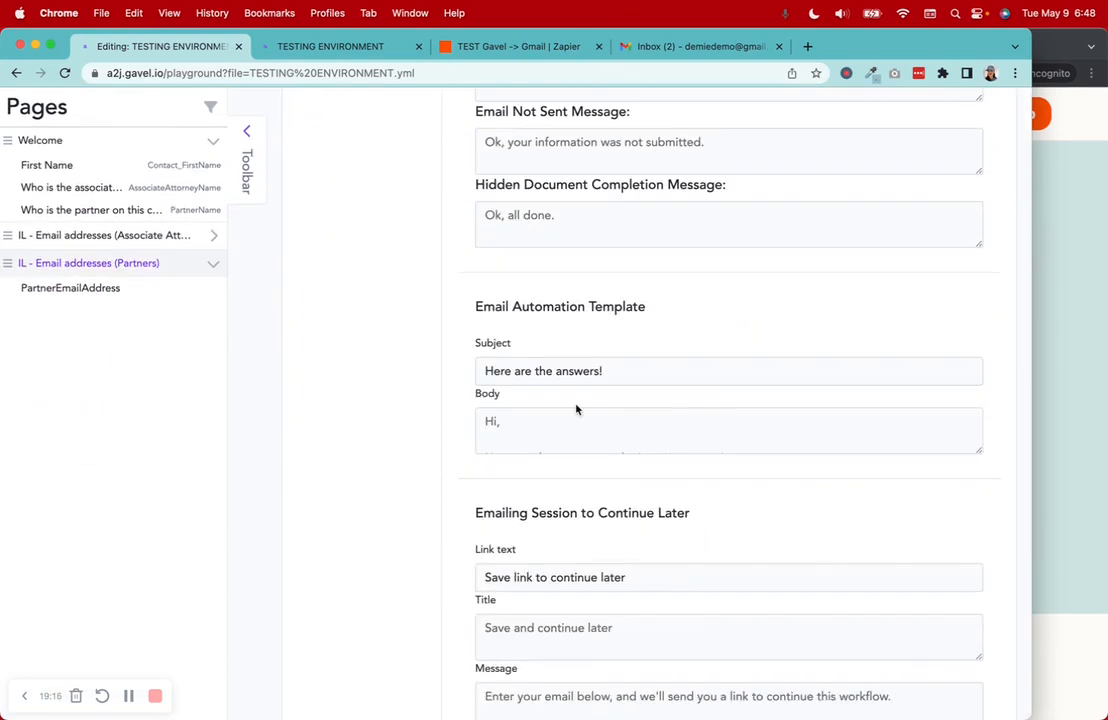
scroll(578, 390, "down", 2)
scroll(579, 364, "down", 2)
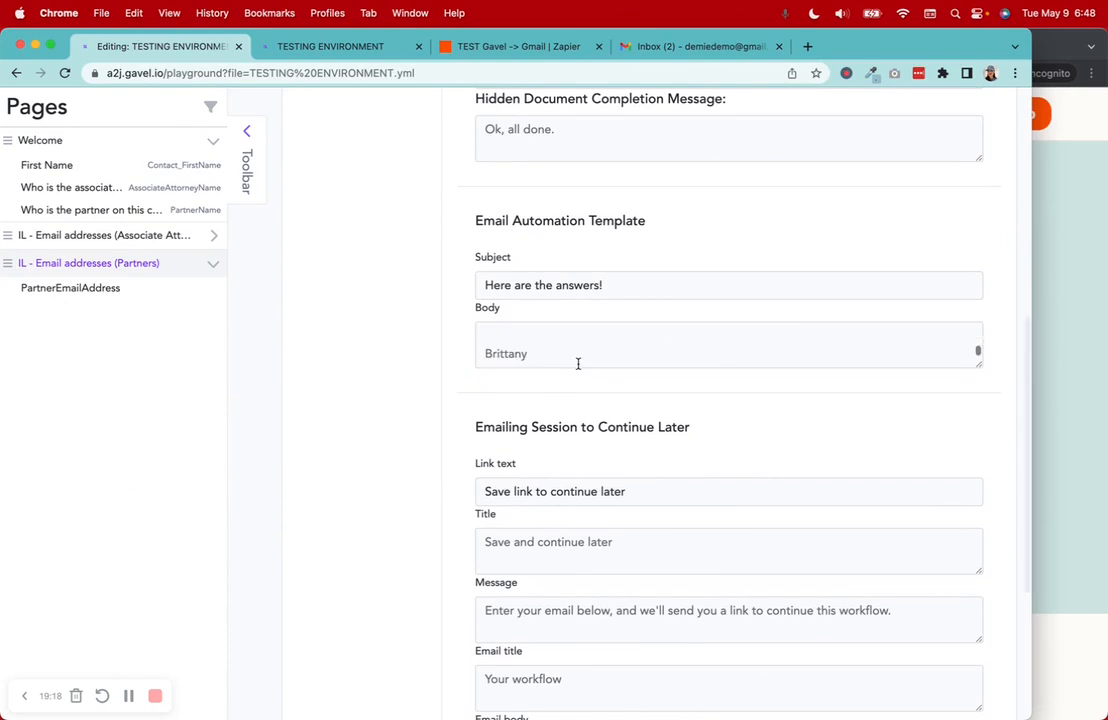
Step: Open the Gavel and Zapier completion emails and examine the Zapier email's body and recipients
left_click(690, 46)
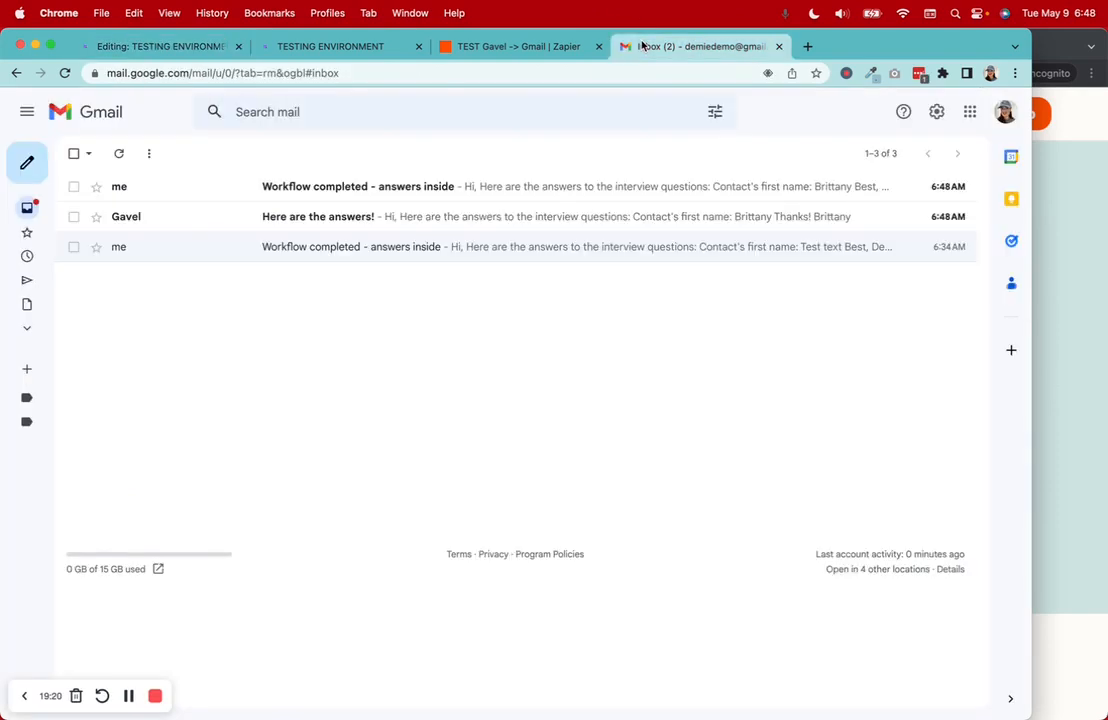
left_click(344, 222)
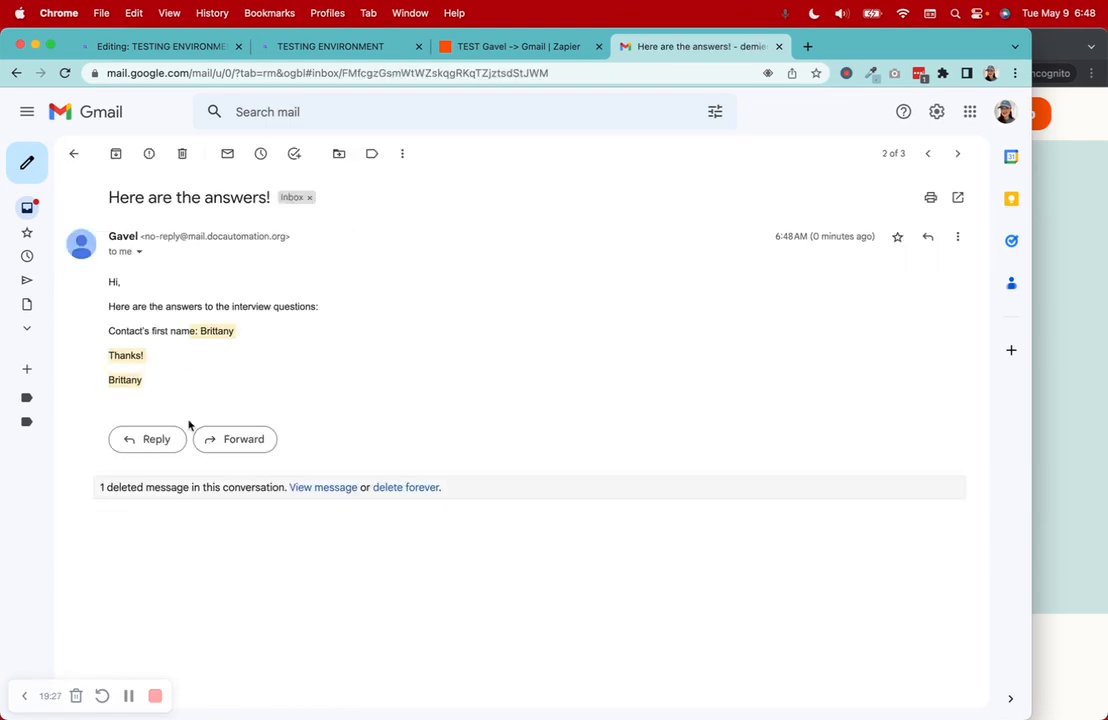
left_click(73, 153)
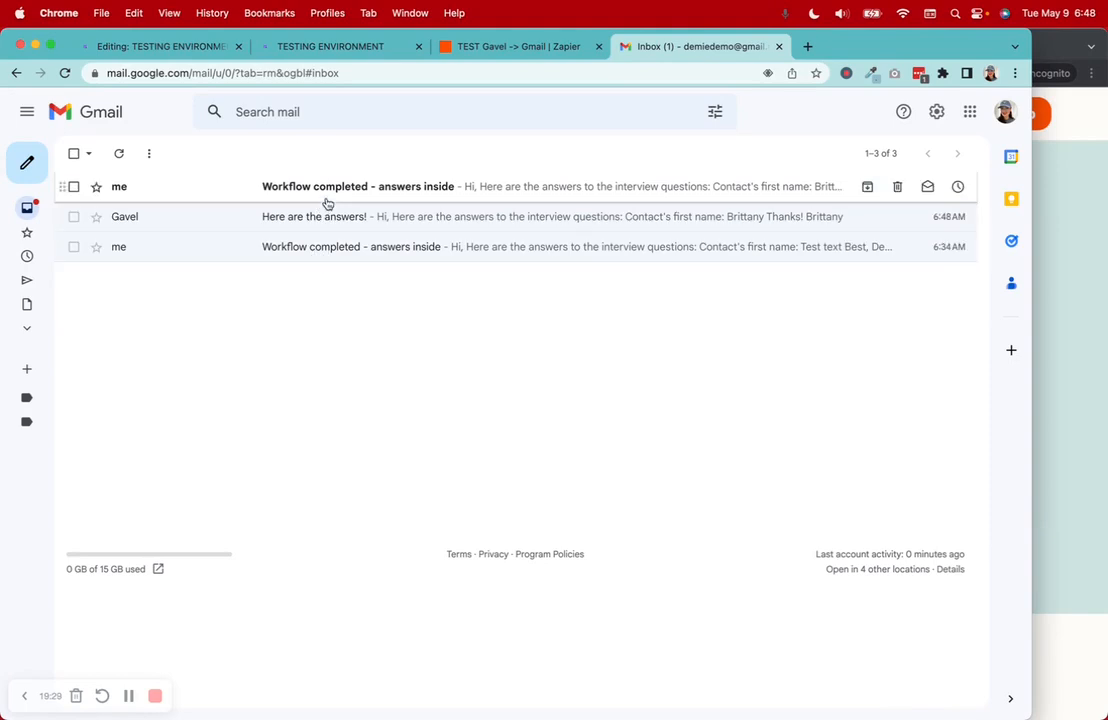
left_click(487, 190)
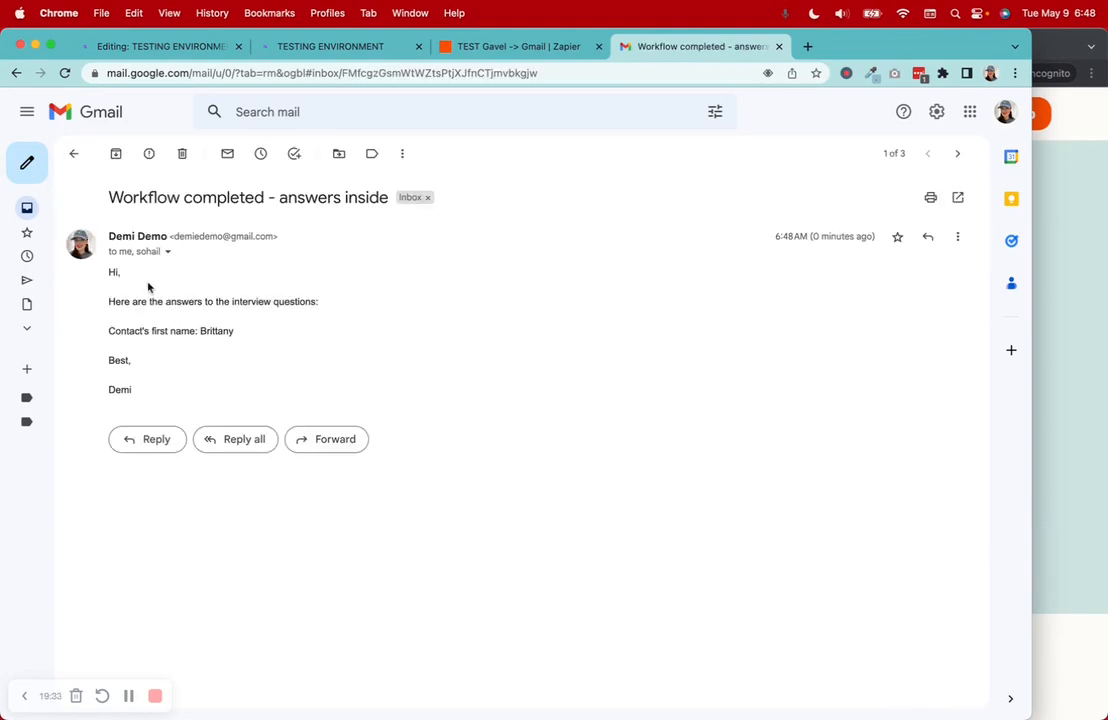
left_click_drag(119, 292, 243, 396)
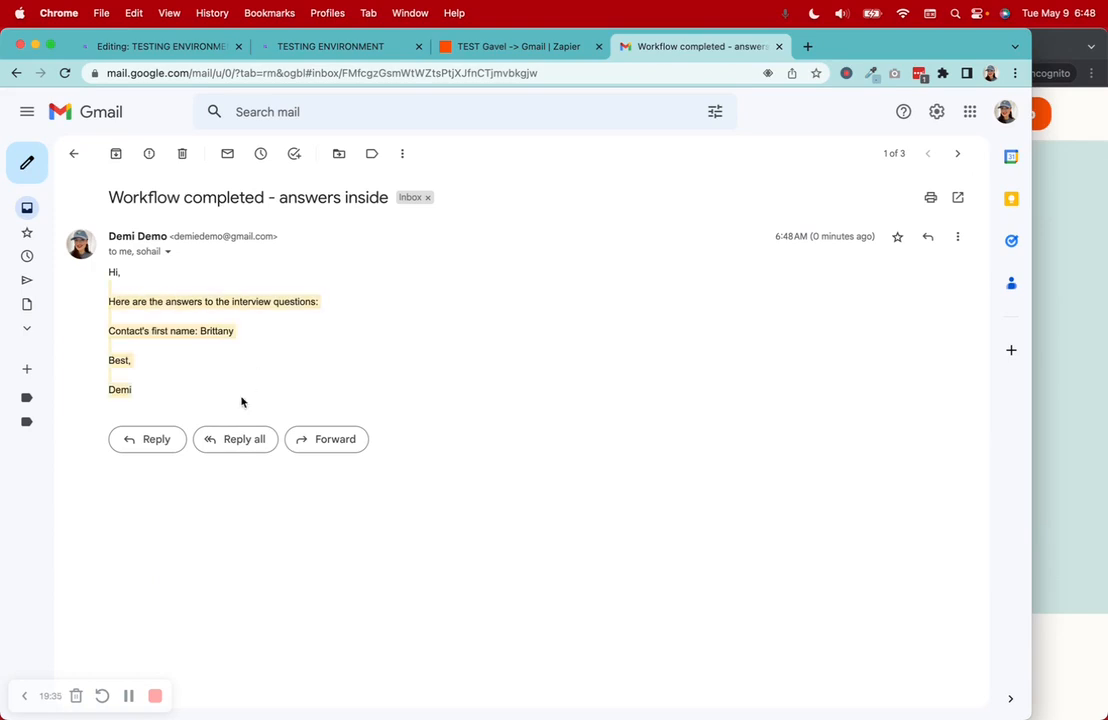
left_click(167, 251)
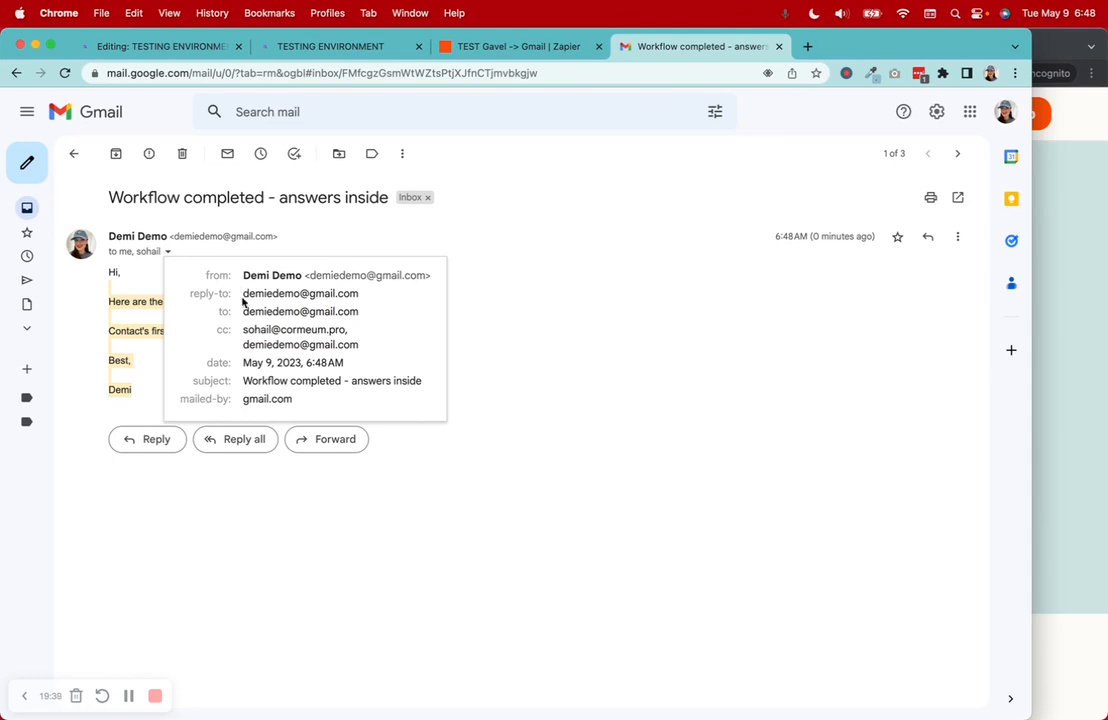
left_click_drag(243, 329, 369, 331)
left_click_drag(229, 350, 430, 349)
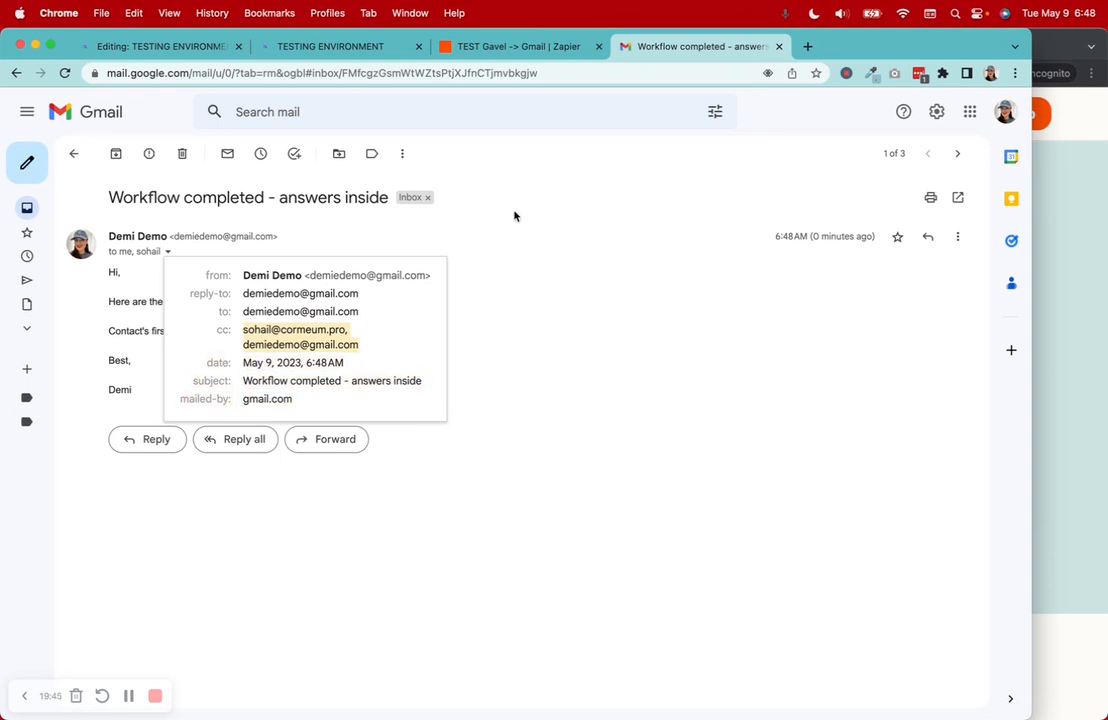
left_click(550, 214)
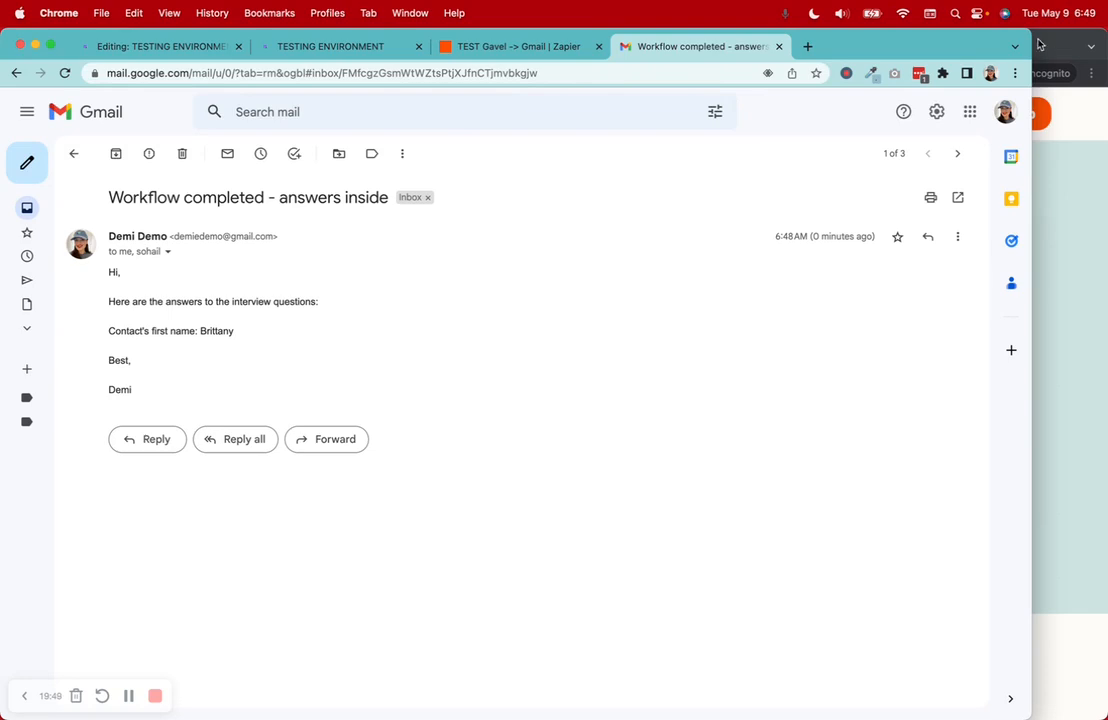
Step: Switch to the Cc recipient's browser profile and open the received completion email
left_click(993, 75)
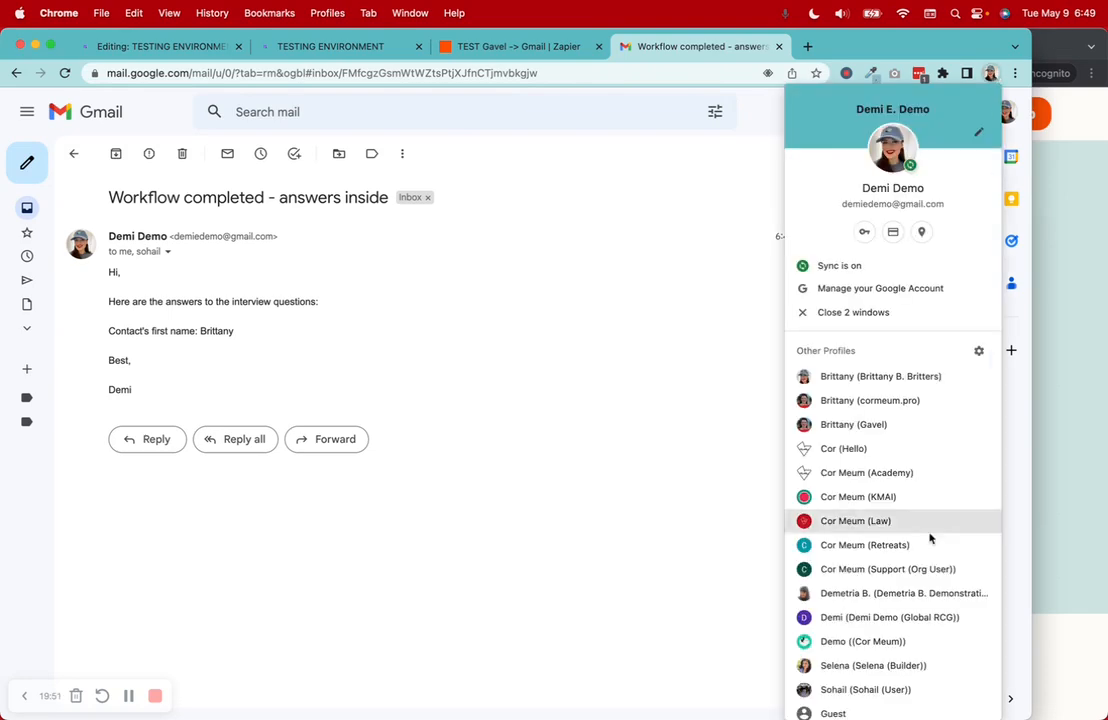
left_click(908, 697)
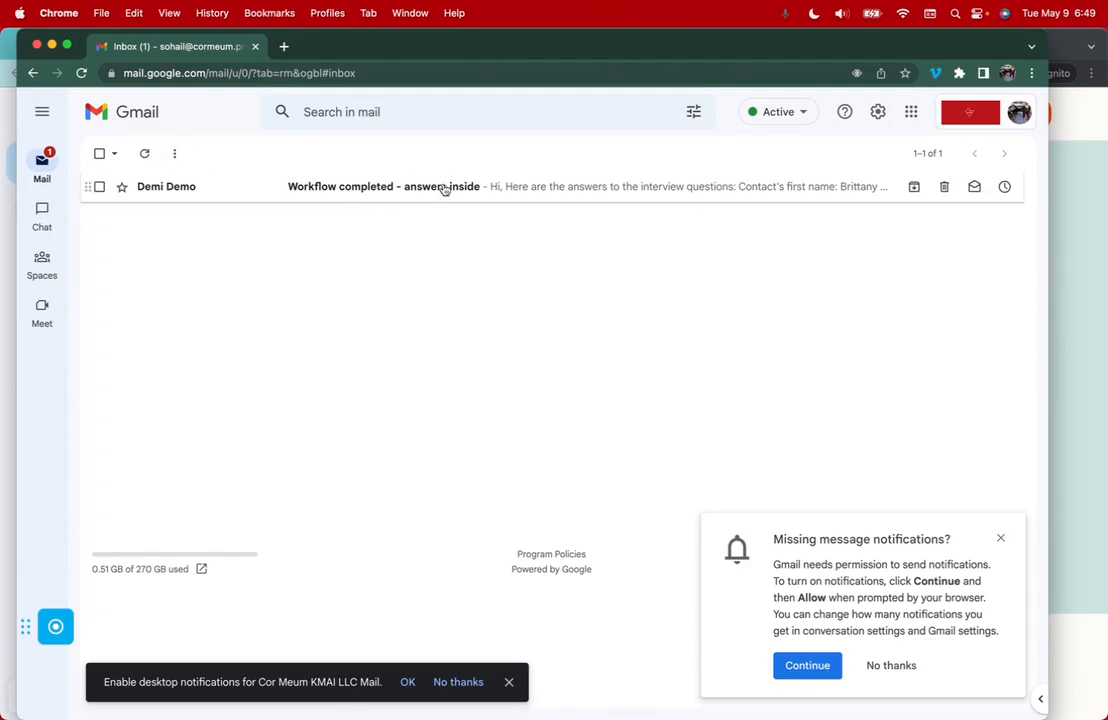
left_click(515, 190)
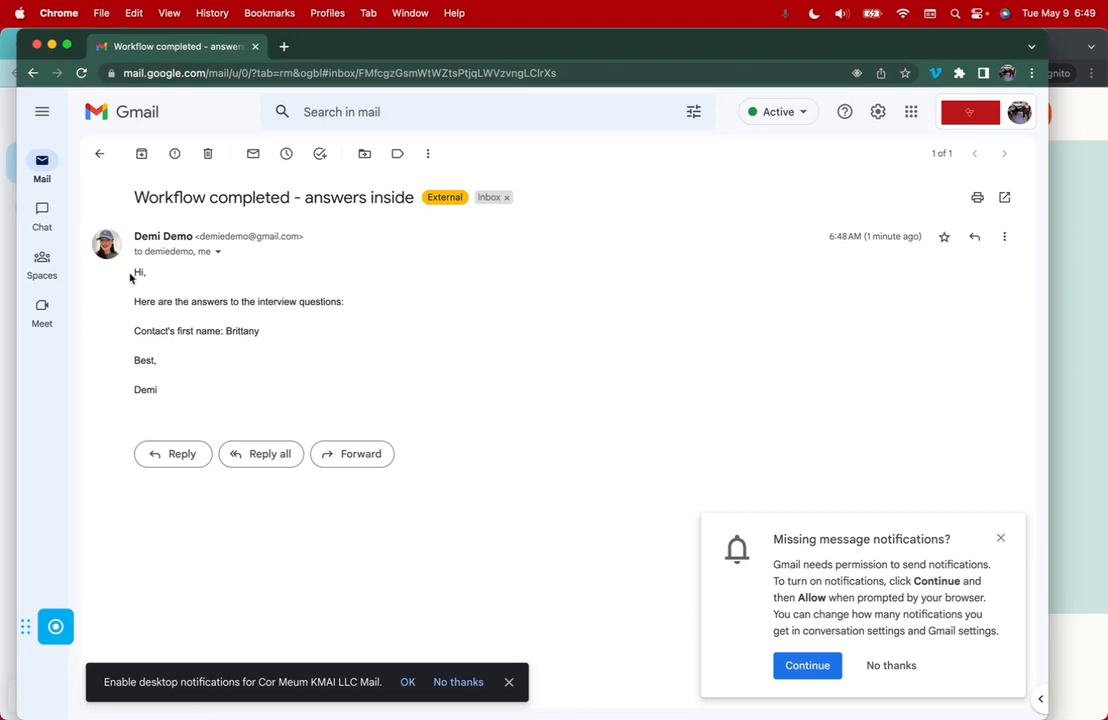
left_click_drag(116, 242, 311, 404)
left_click(311, 404)
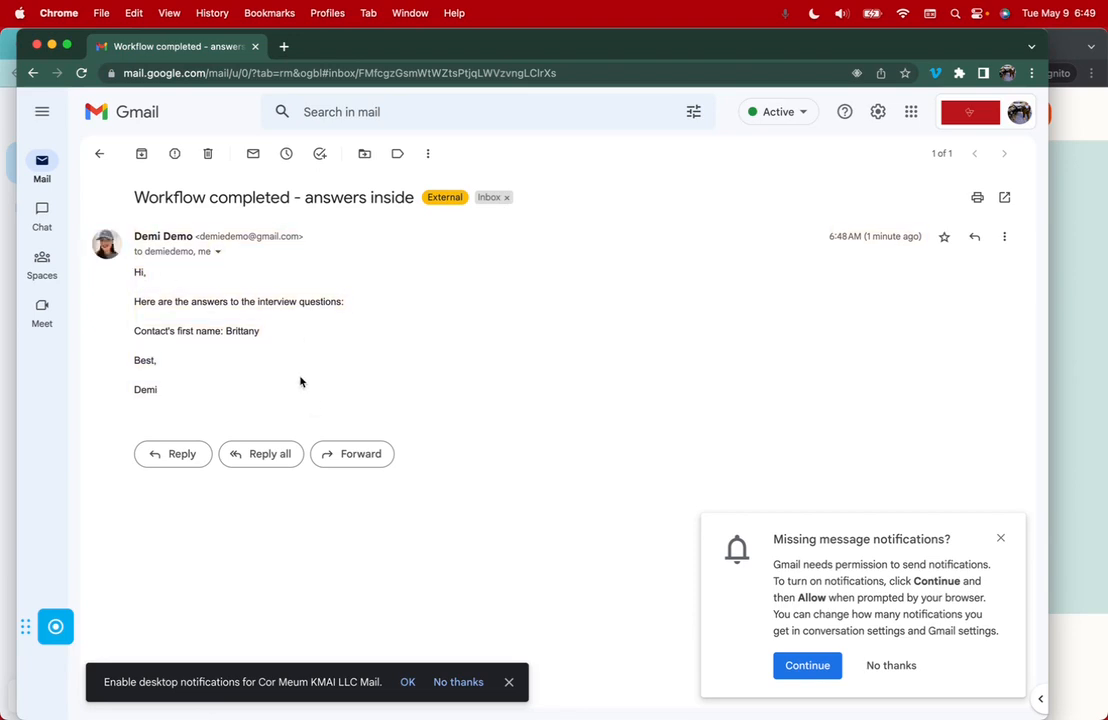
left_click(217, 251)
left_click(130, 296)
left_click(3, 130)
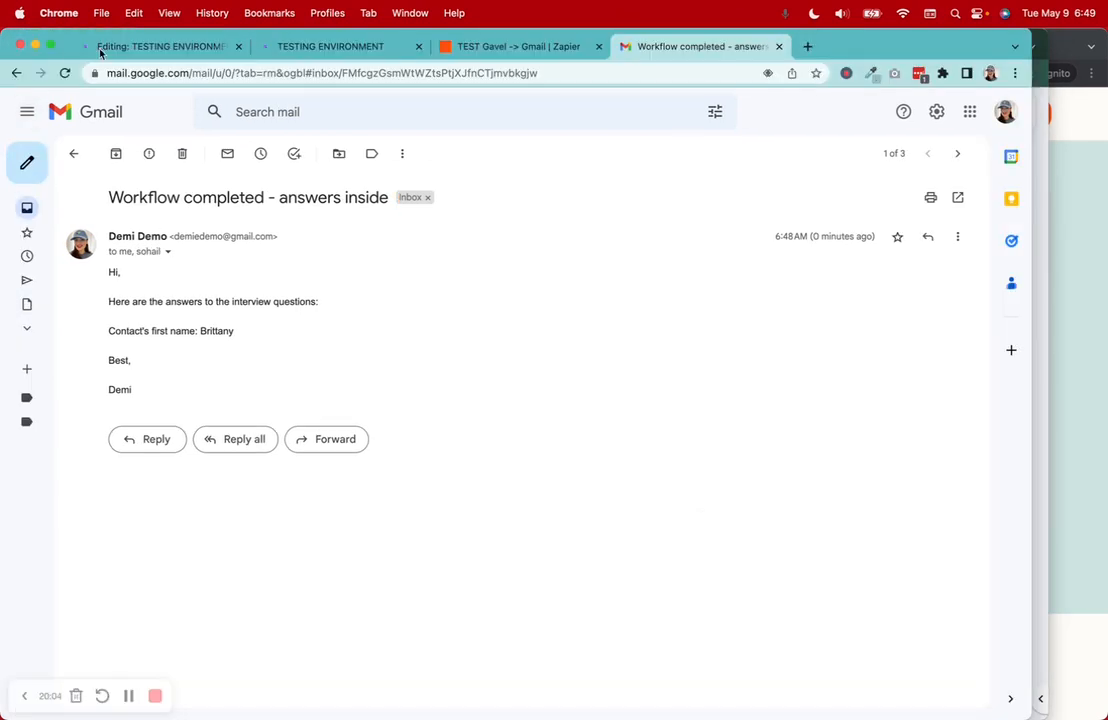
Step: Review the workflow's attorney and partner questions in the Gavel editor alongside the published Zap
left_click(161, 48)
scroll(334, 364, "up", 10)
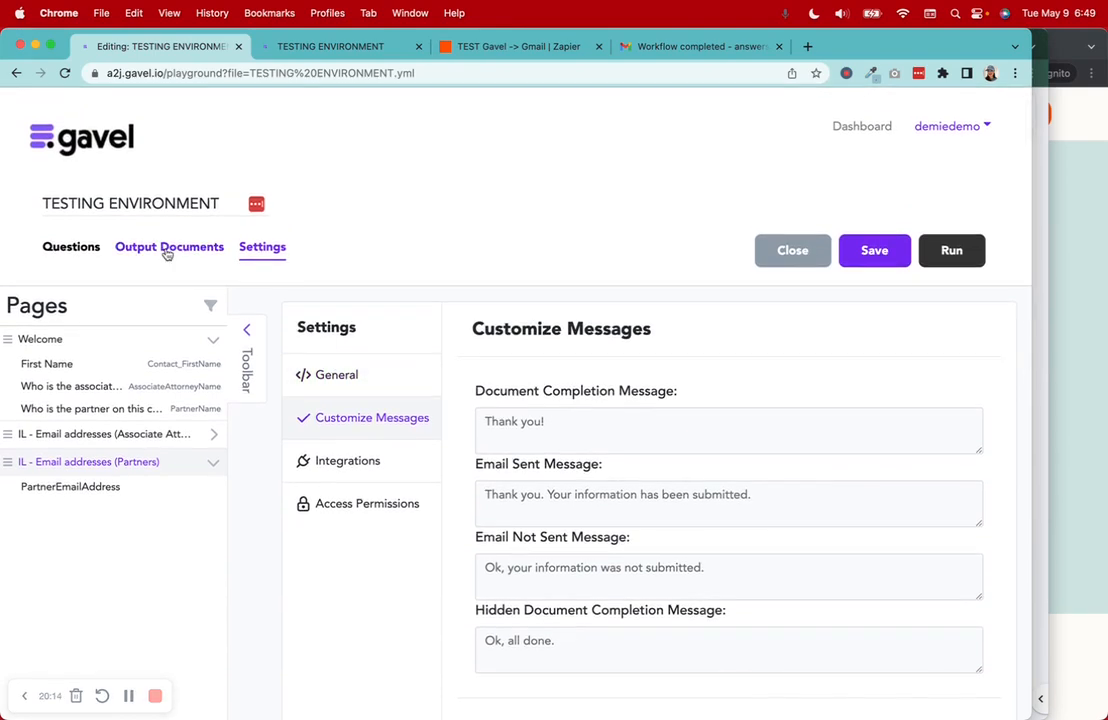
left_click(490, 48)
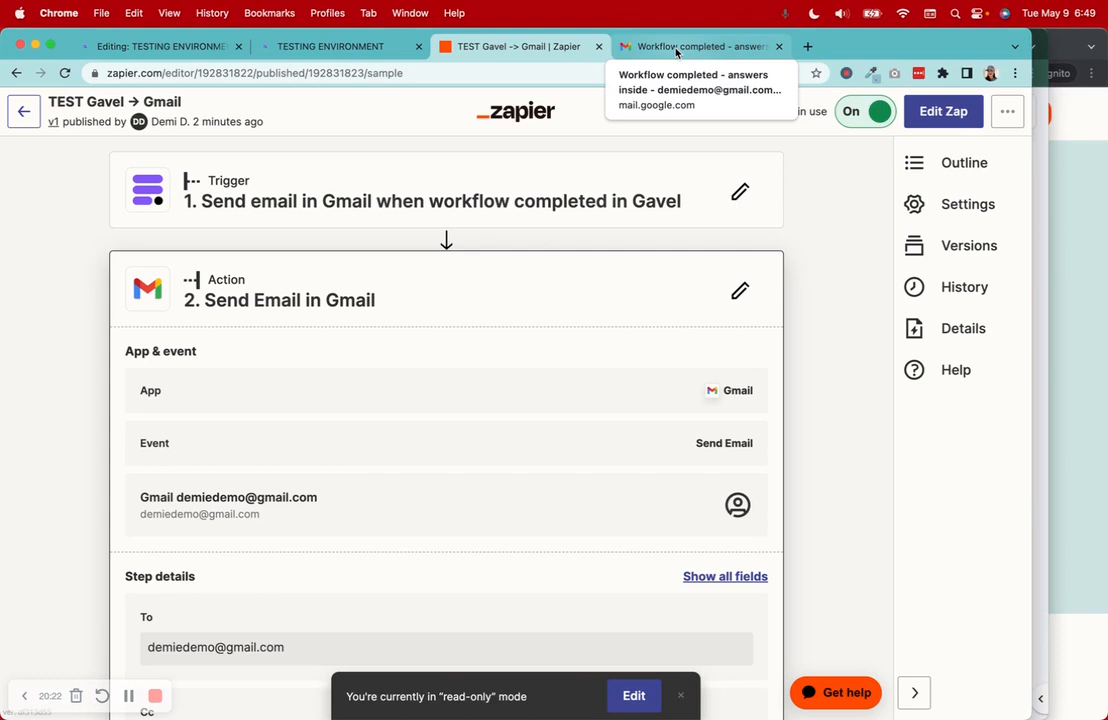
left_click(293, 48)
left_click(184, 49)
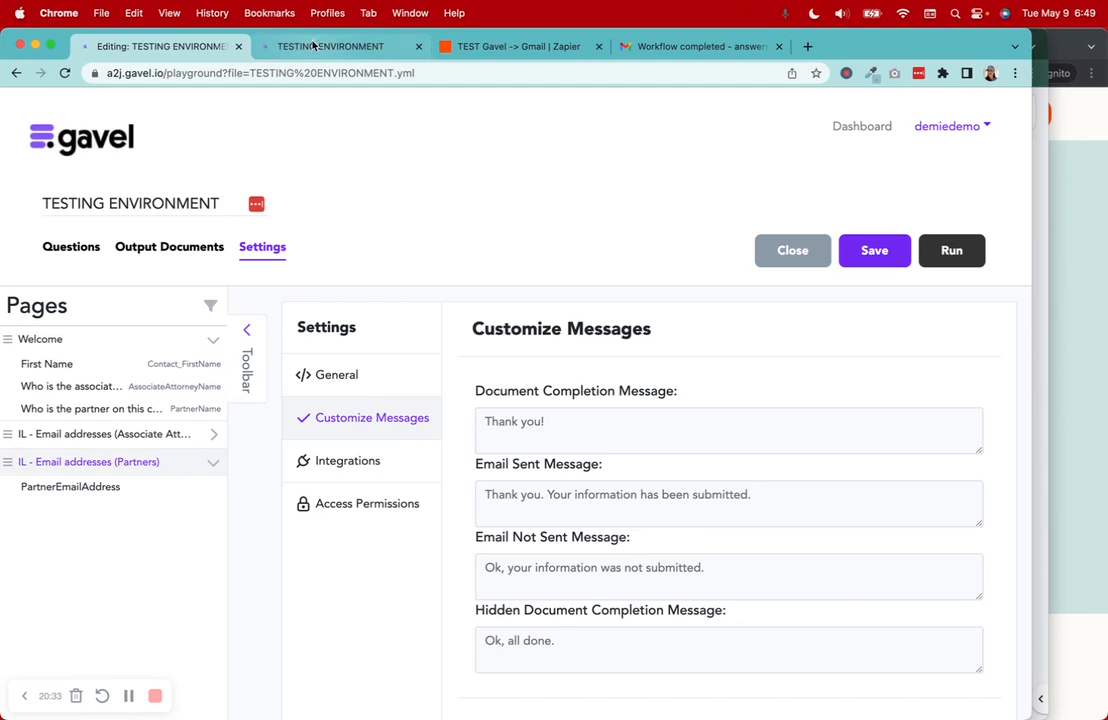
left_click(155, 366)
scroll(495, 513, "down", 10)
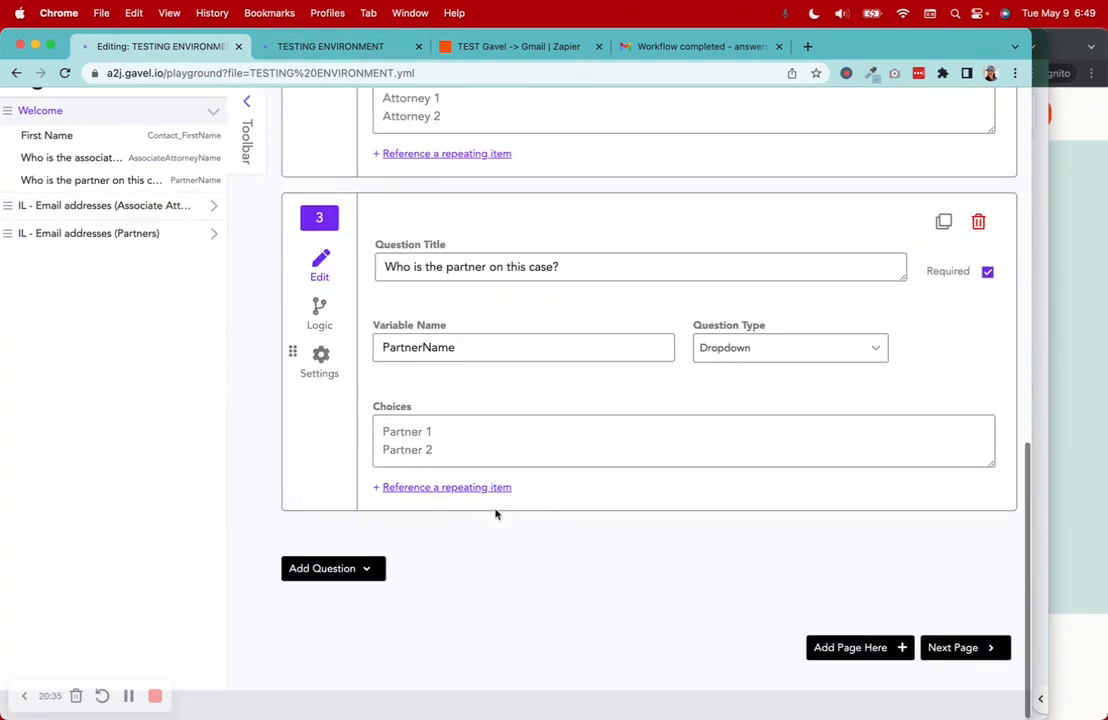
scroll(495, 513, "up", 5)
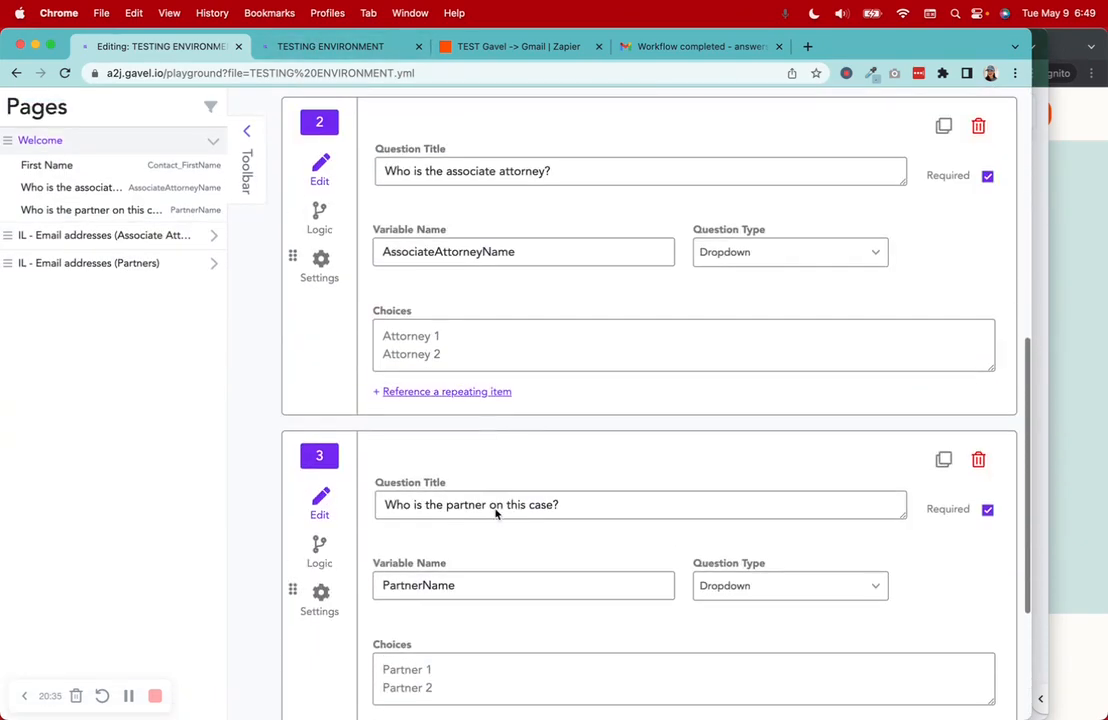
left_click(473, 44)
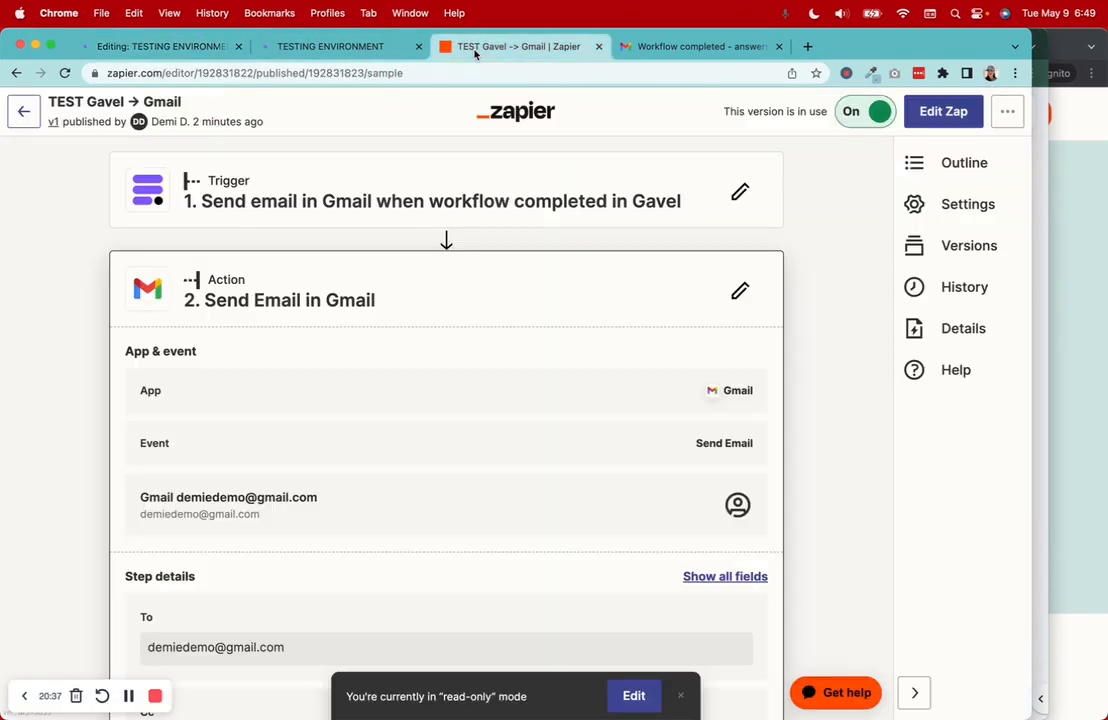
left_click(196, 48)
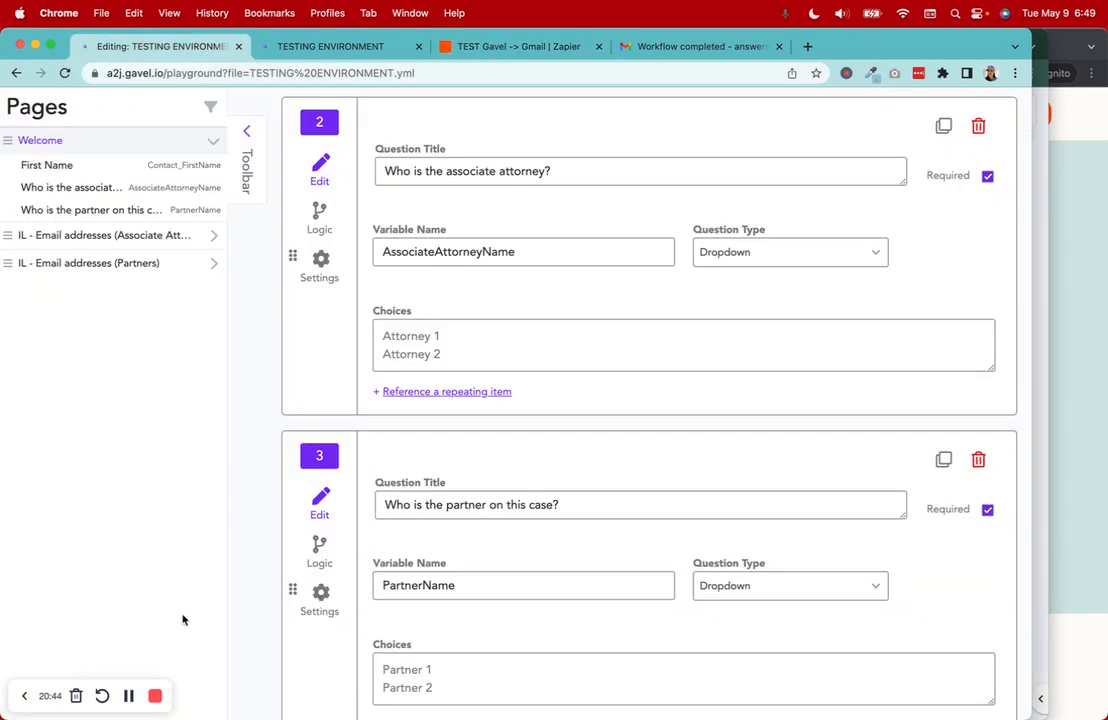